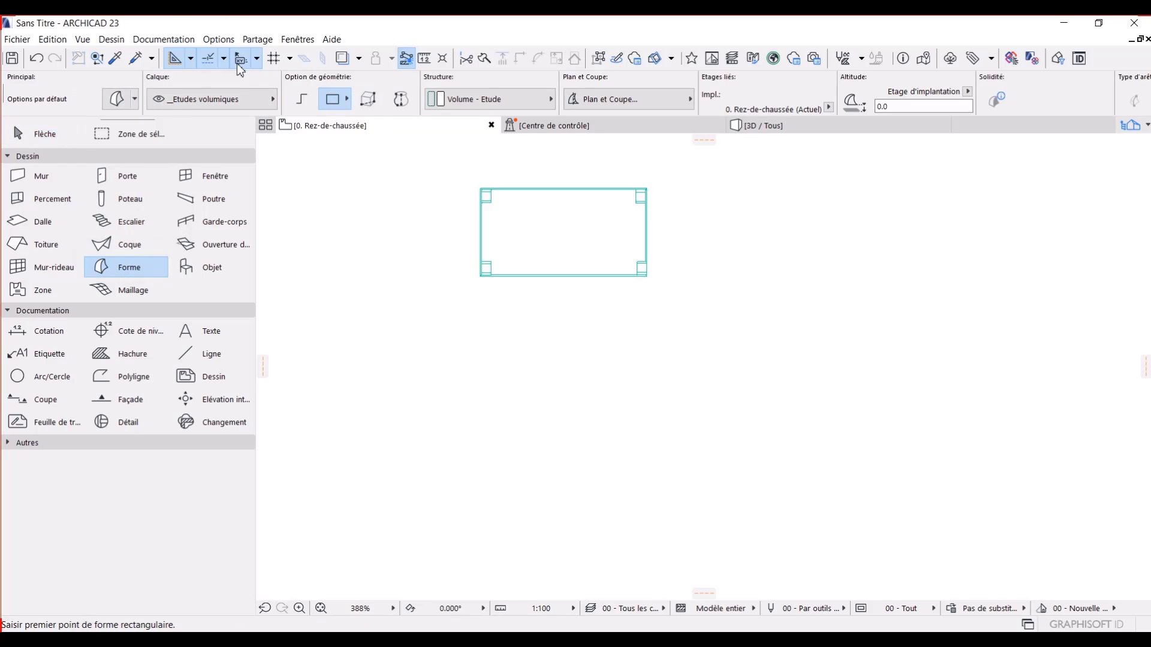
Step: Set the project's working length unit to millimetres
key(Escape)
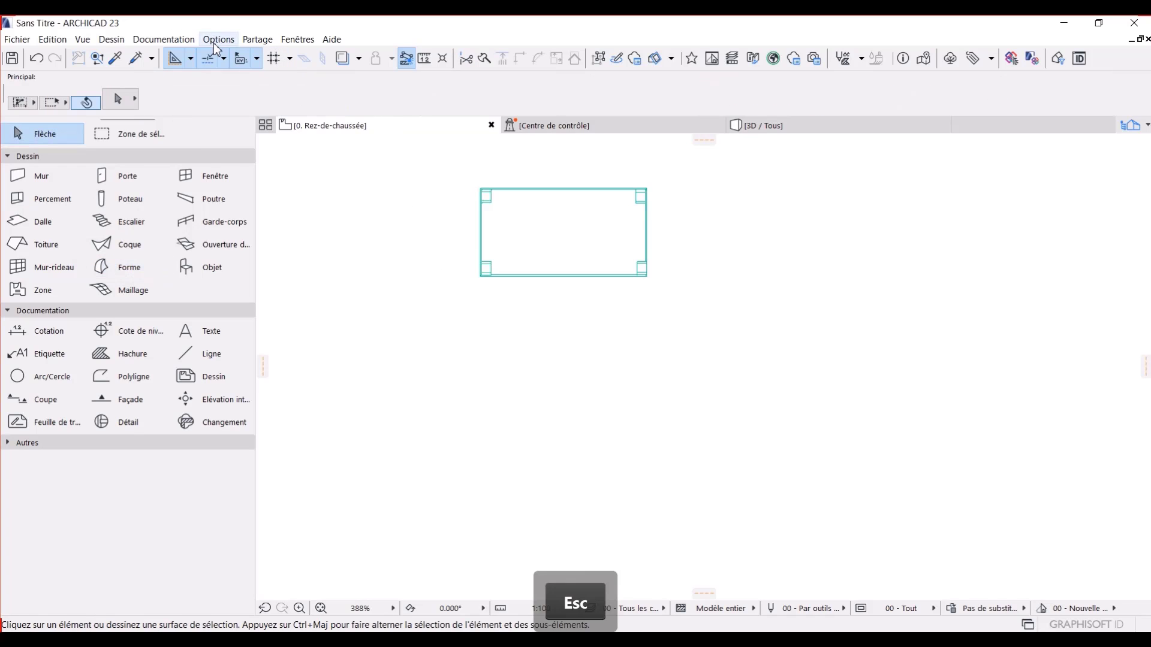
click(217, 40)
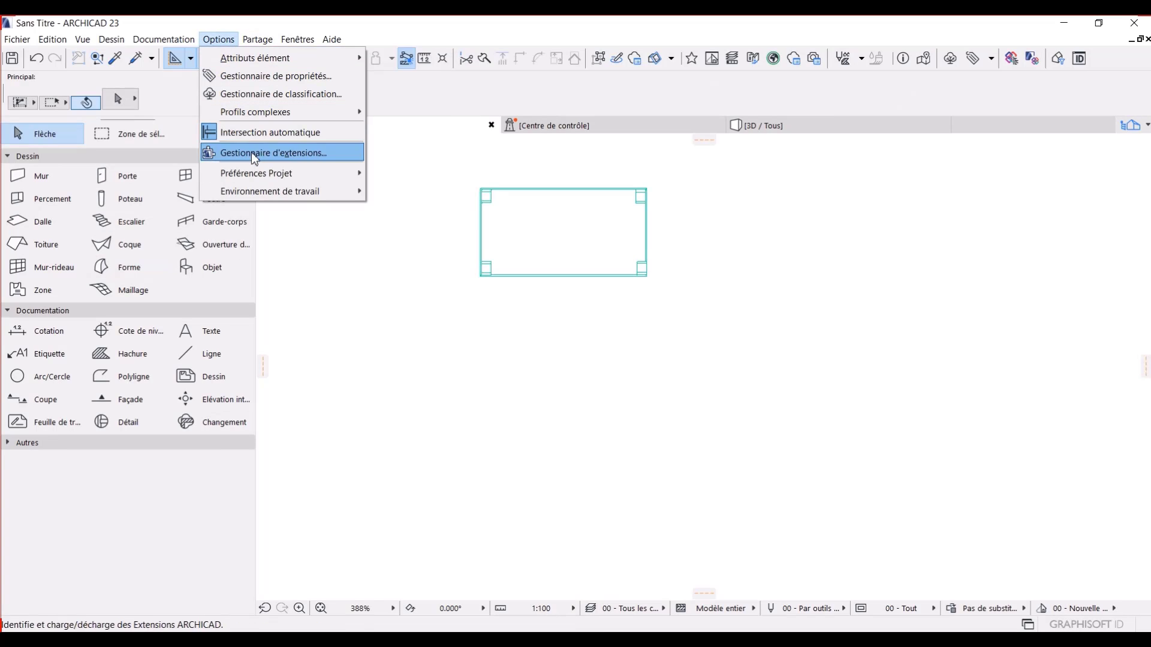
mouse_move(271, 171)
click(399, 168)
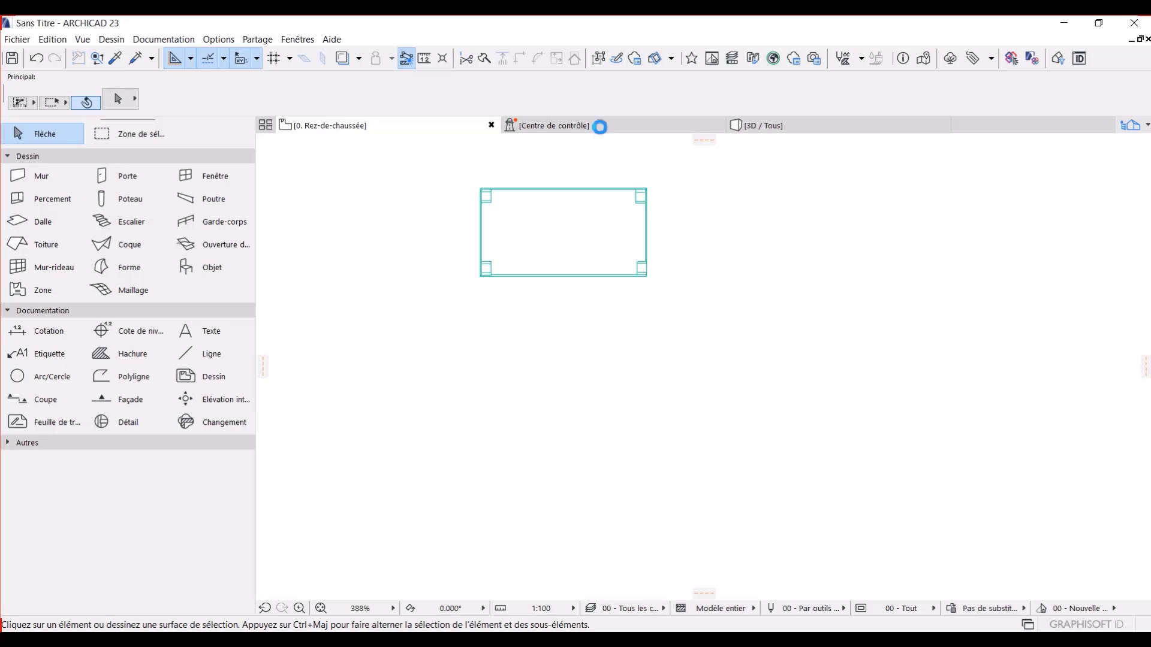
click(609, 130)
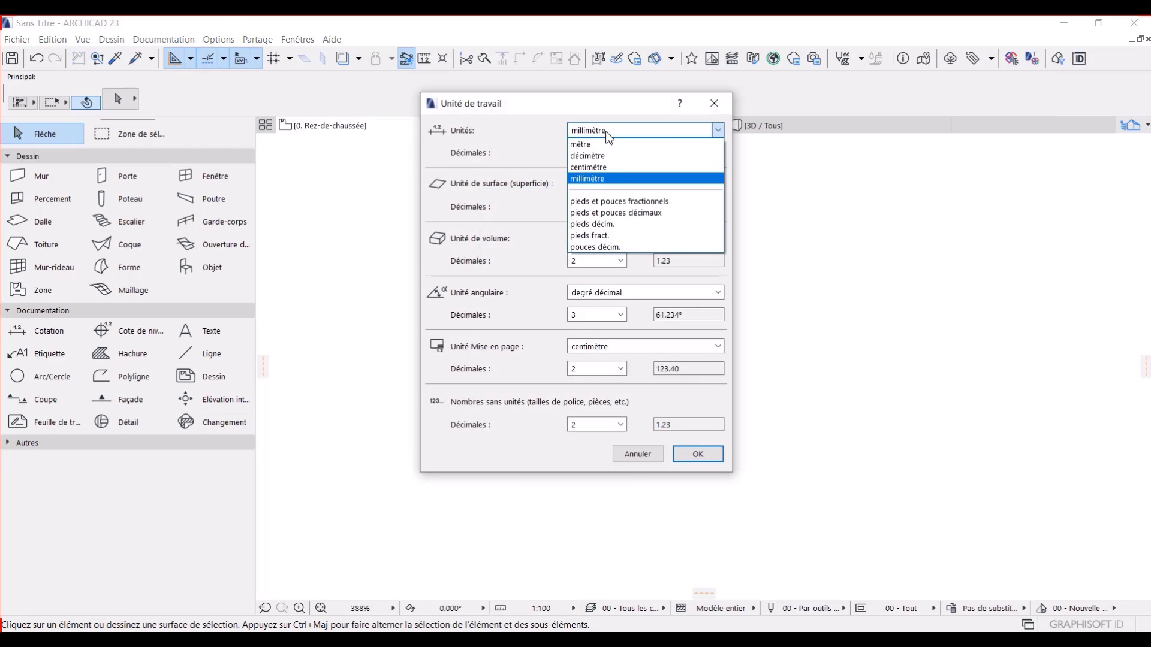
click(640, 178)
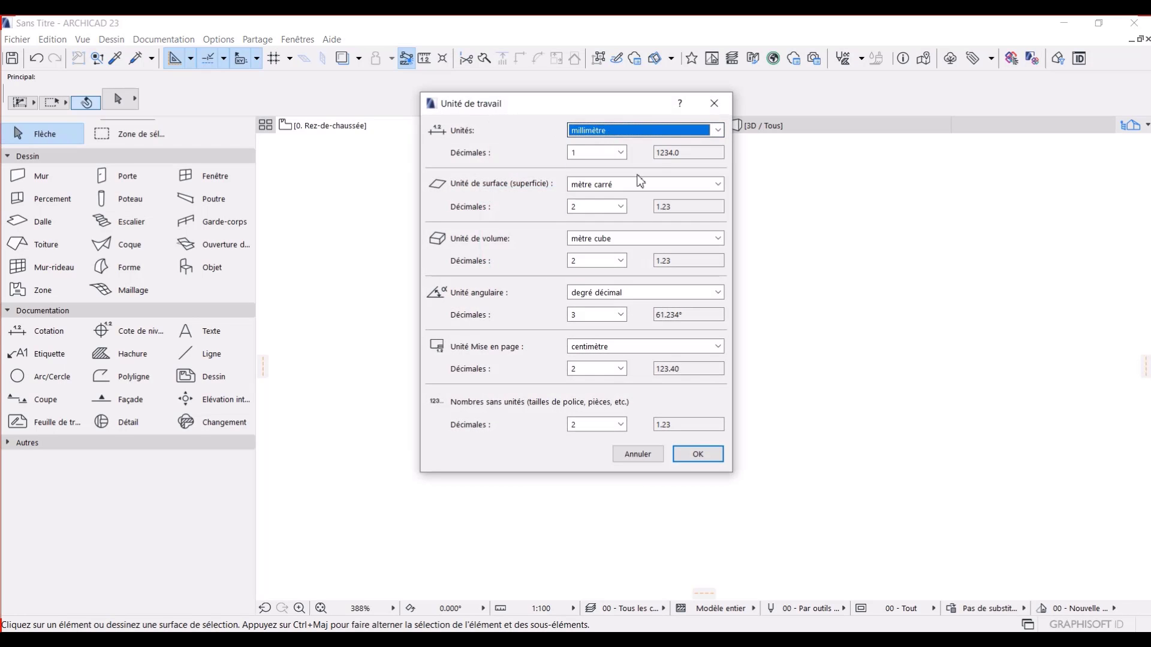
click(698, 457)
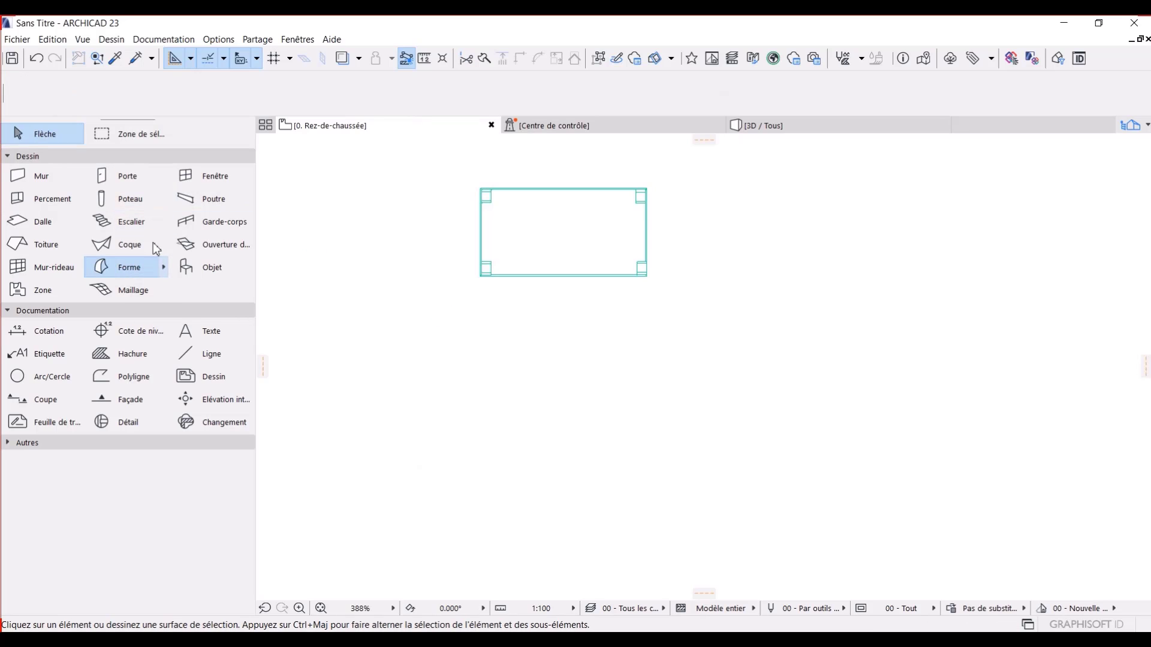
Step: Draw a rectangular morph measuring 1295 by 685 mm below the existing table in the floor plan
click(129, 267)
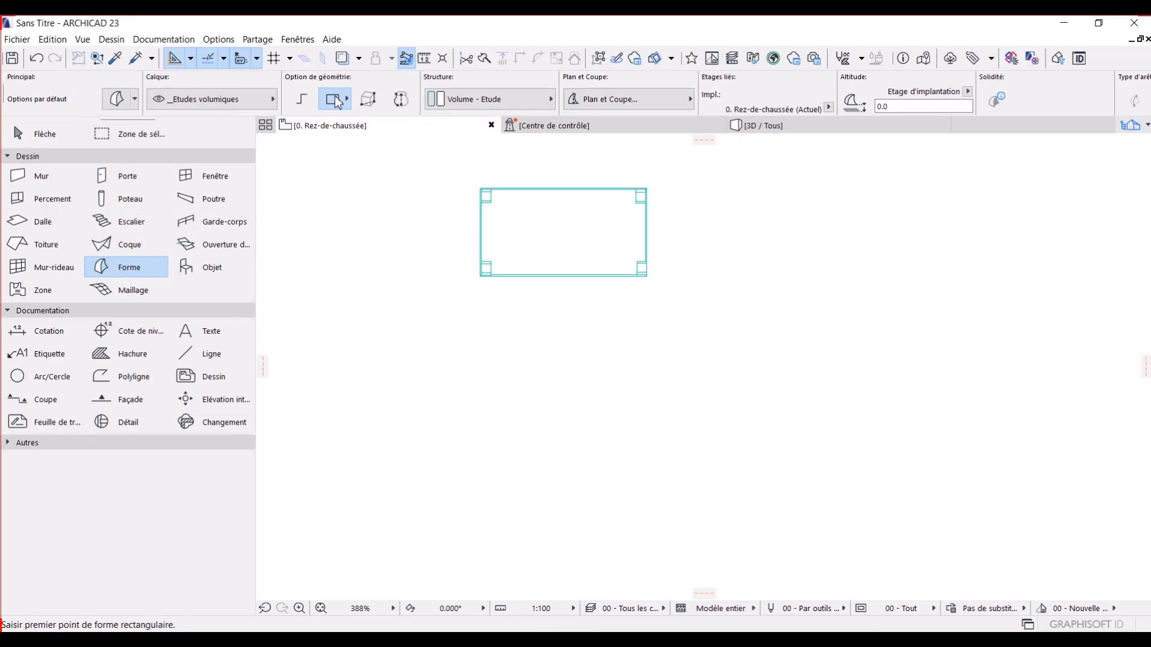
click(492, 359)
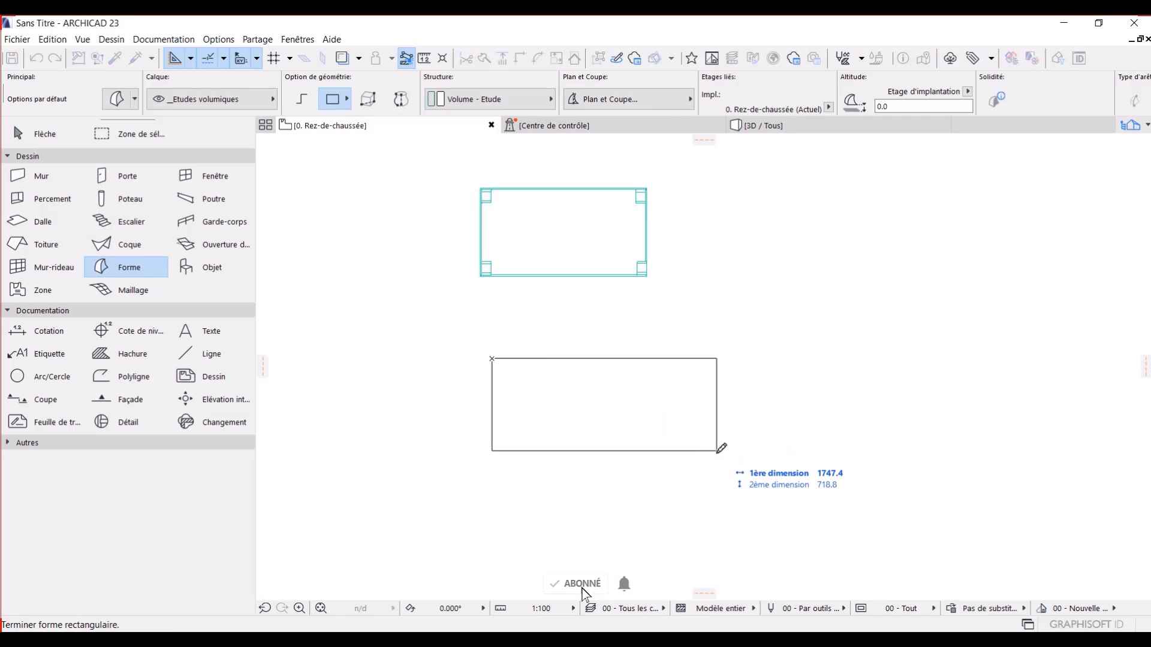
text(1295)
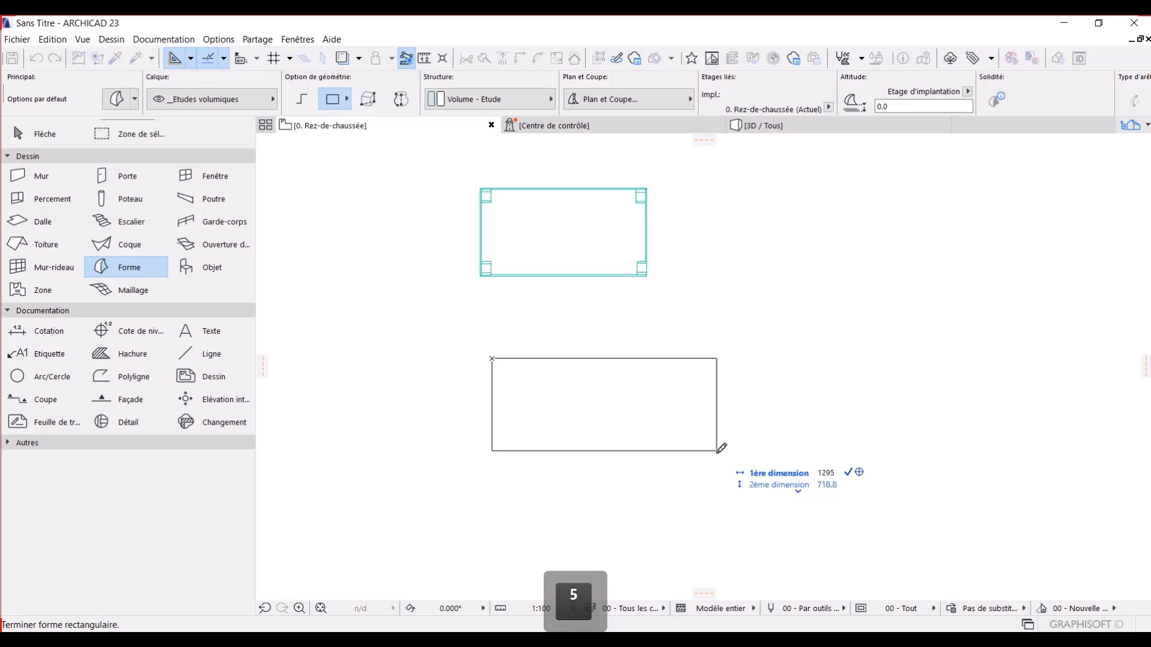
key(Tab)
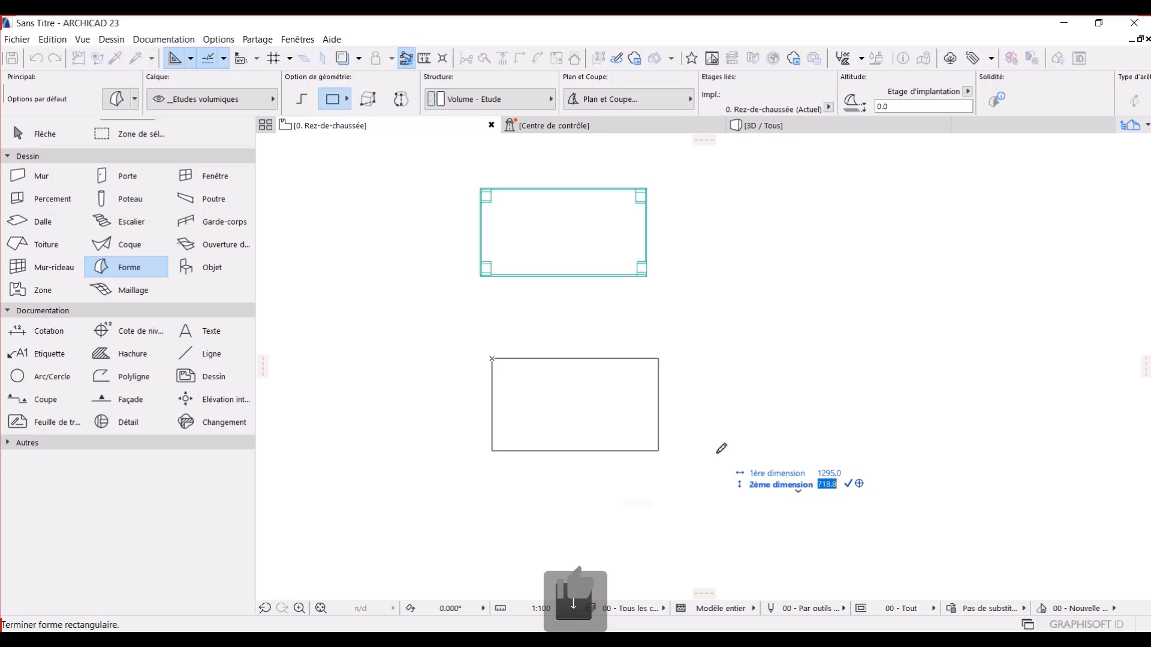
text(685)
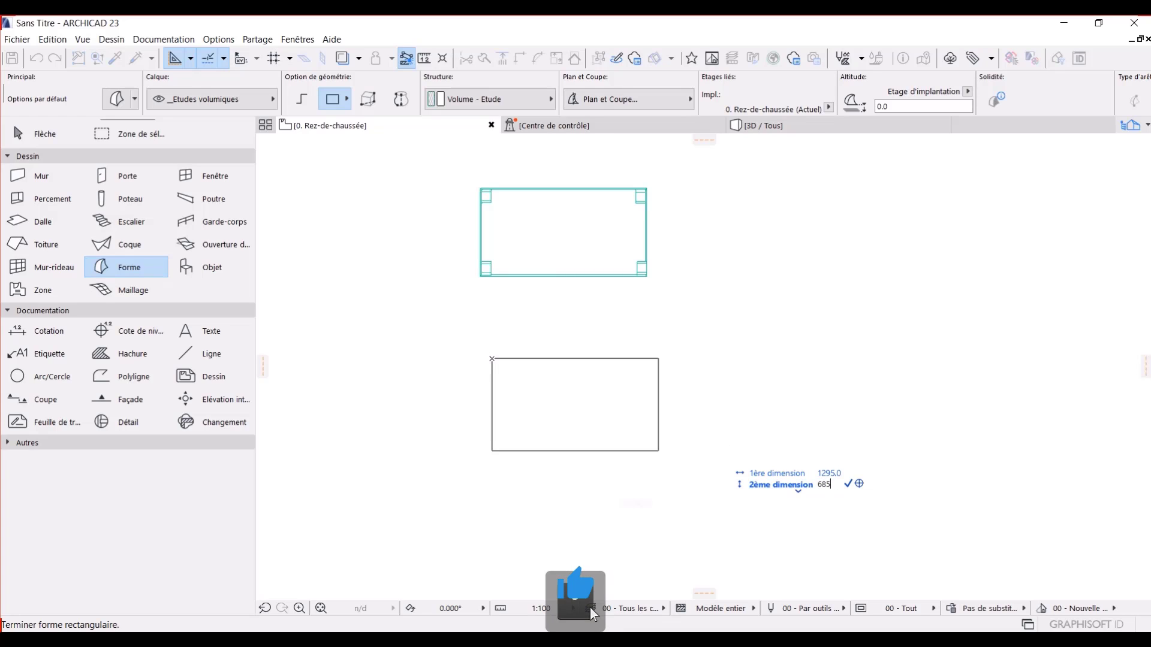
key(Return)
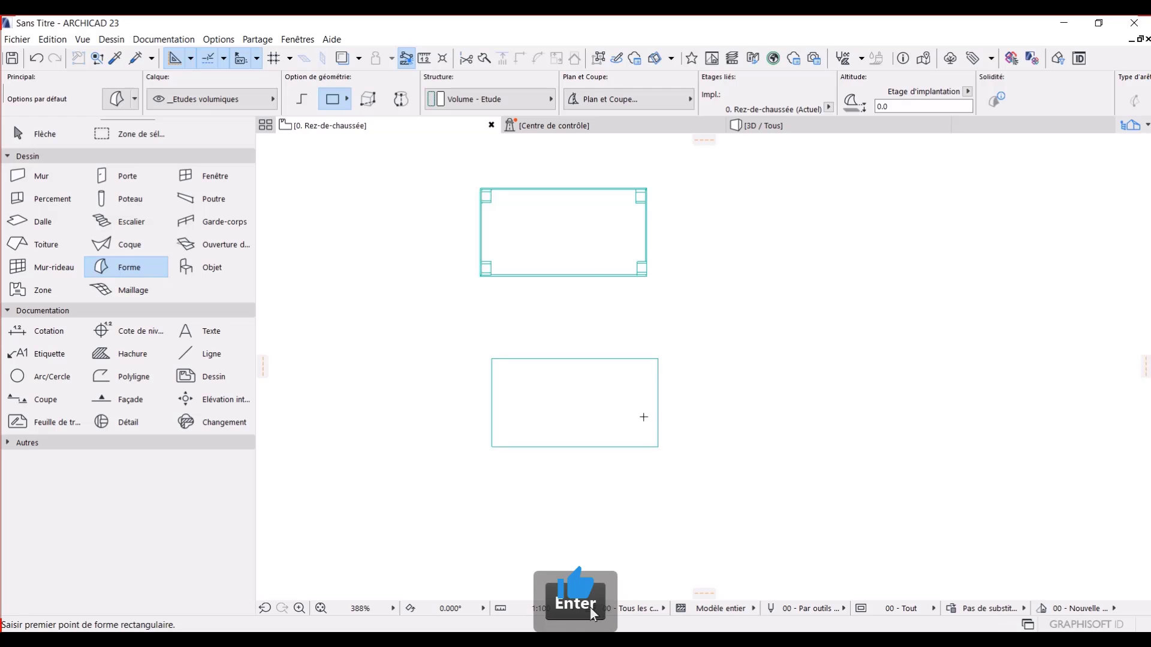
key(Escape)
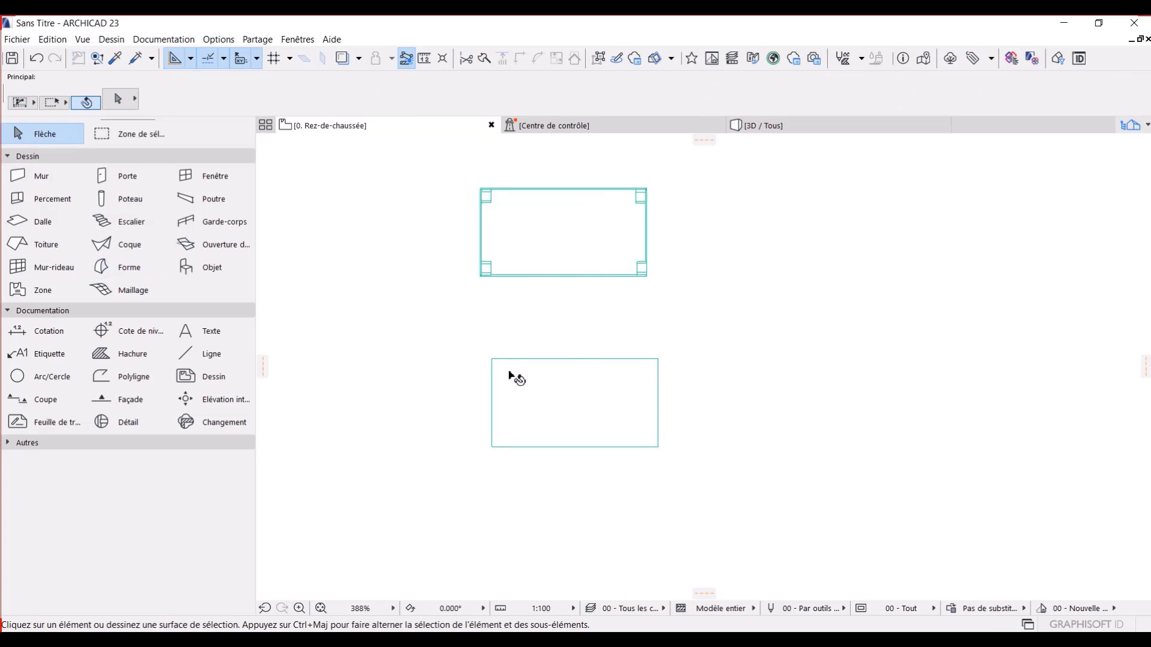
Step: Show the new rectangle alone in 3D and extrude its face 20 mm upward
click(535, 390)
key(F5)
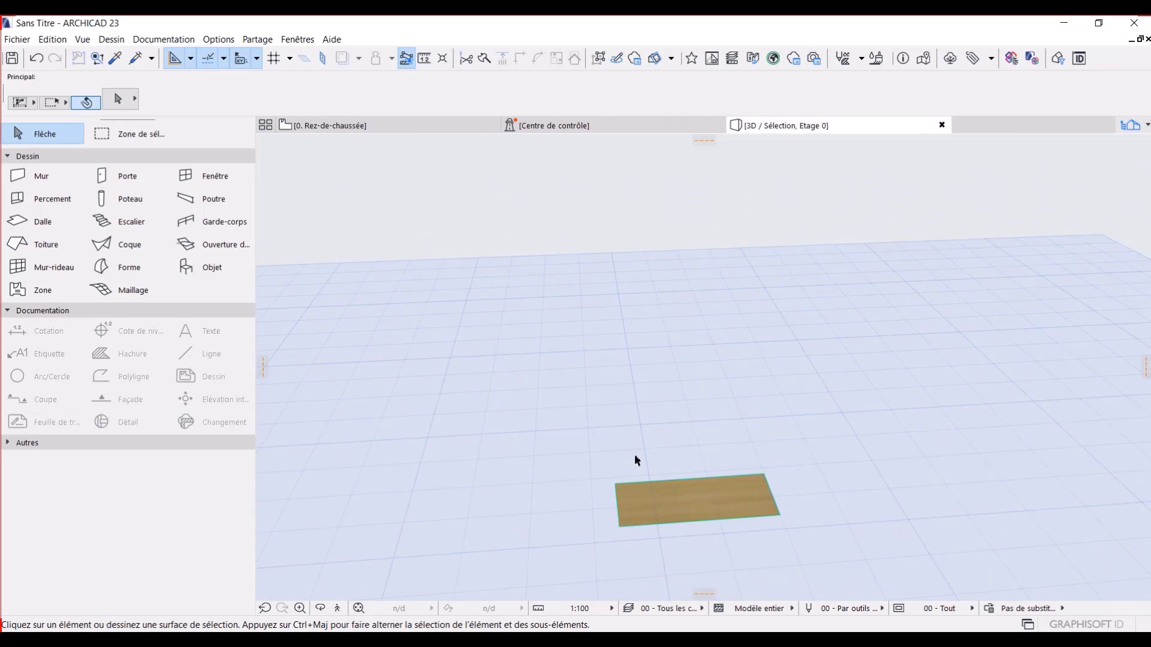
click(320, 608)
drag(655, 504, 650, 422)
key(Escape)
click(643, 419)
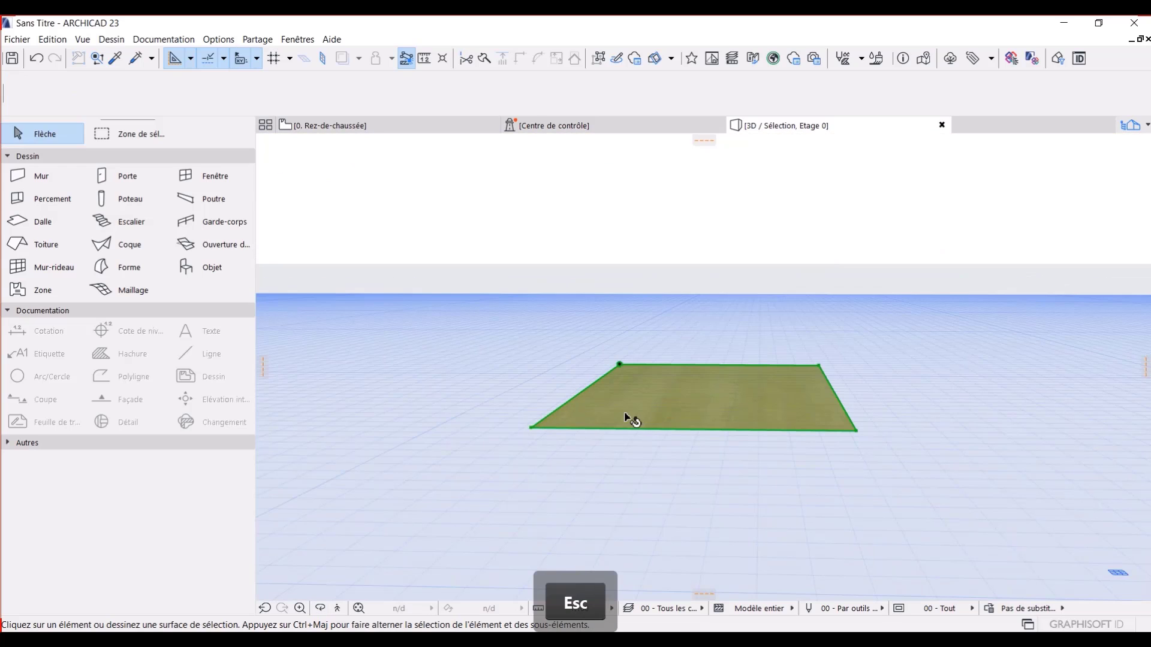
click(702, 407)
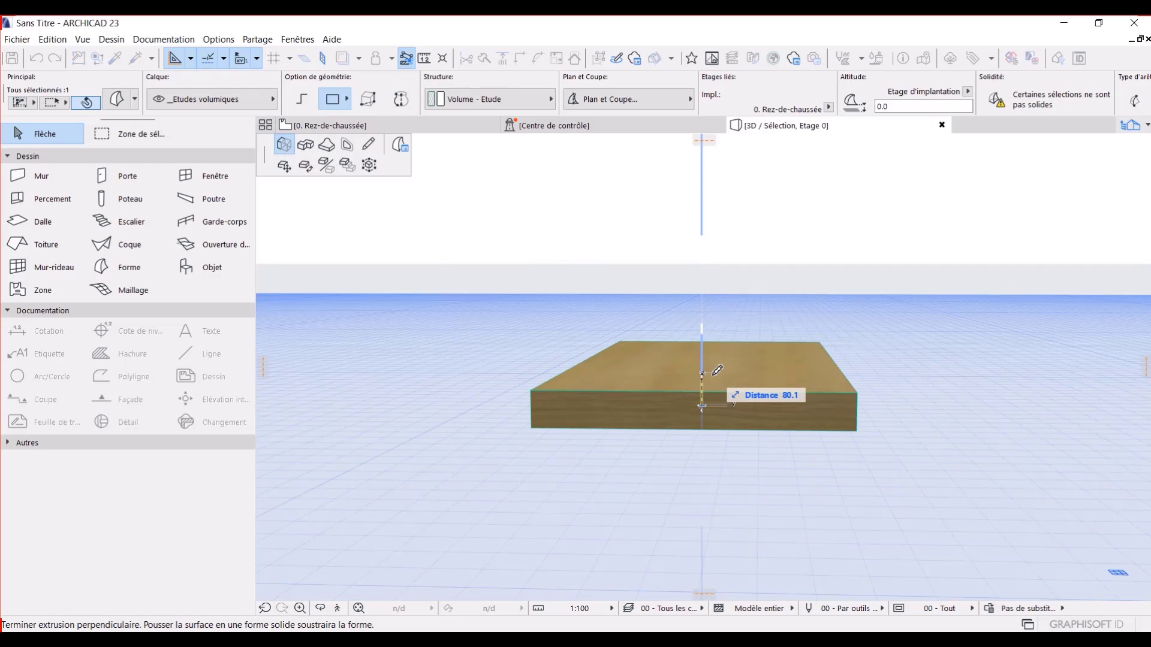
text(20)
key(Return)
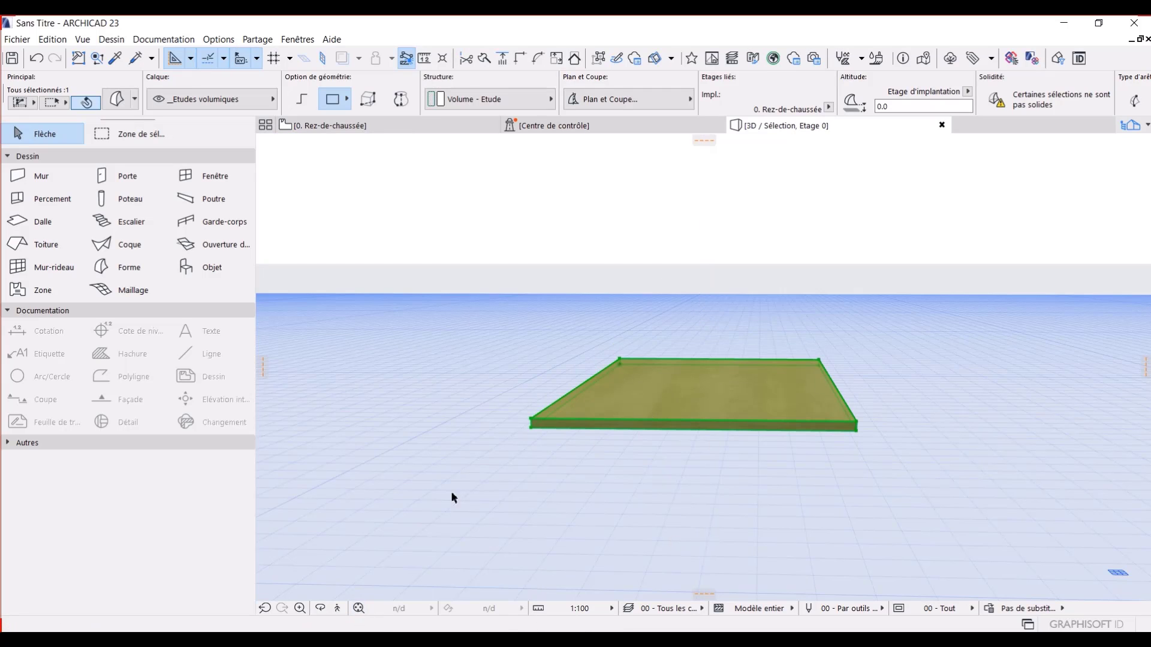
Step: Select individual edges around the tabletop board and fillet them with a 10 mm radius
scroll(560, 400, up, 5)
scroll(557, 405, down, 3)
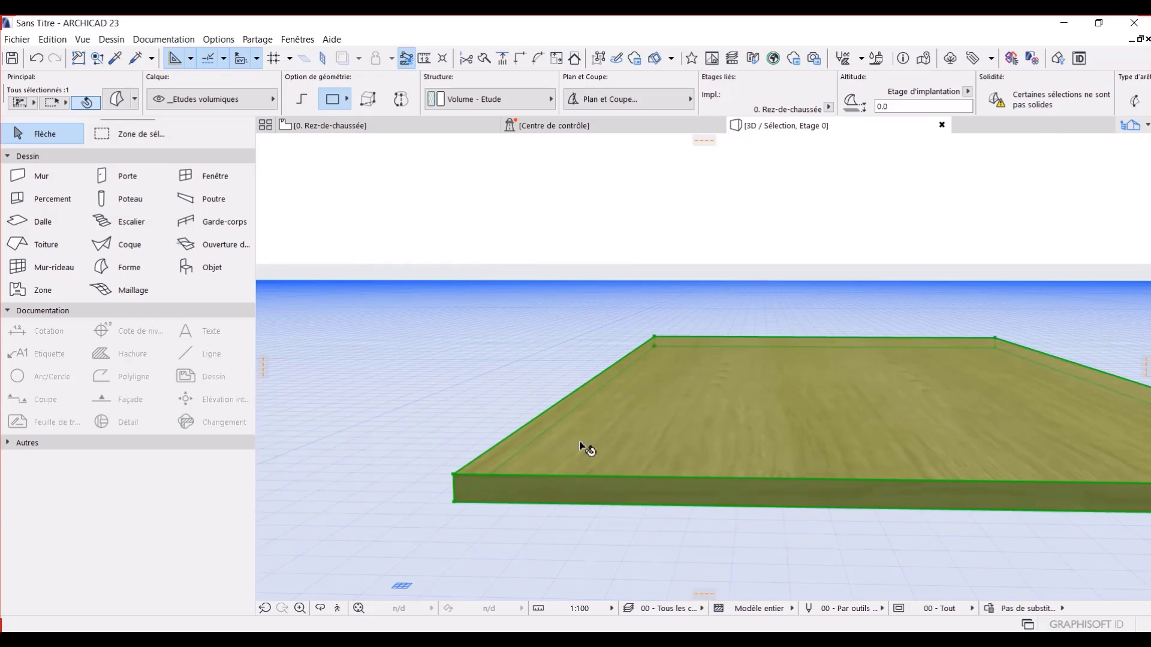
scroll(579, 447, down, 3)
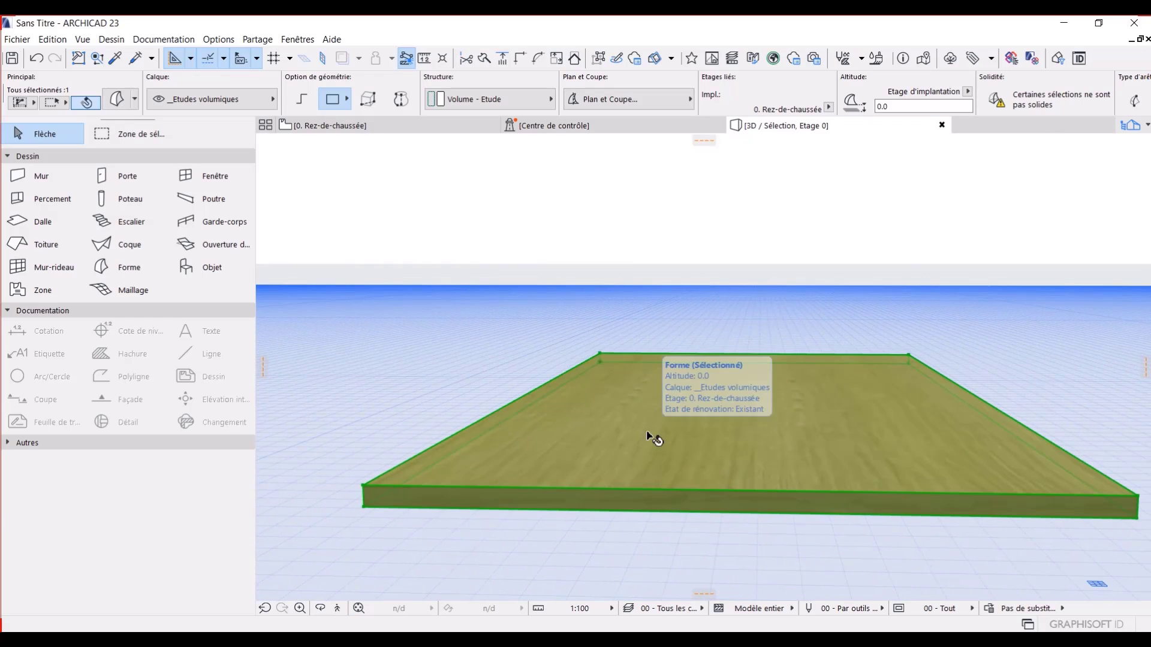
key(ctrl+shift)
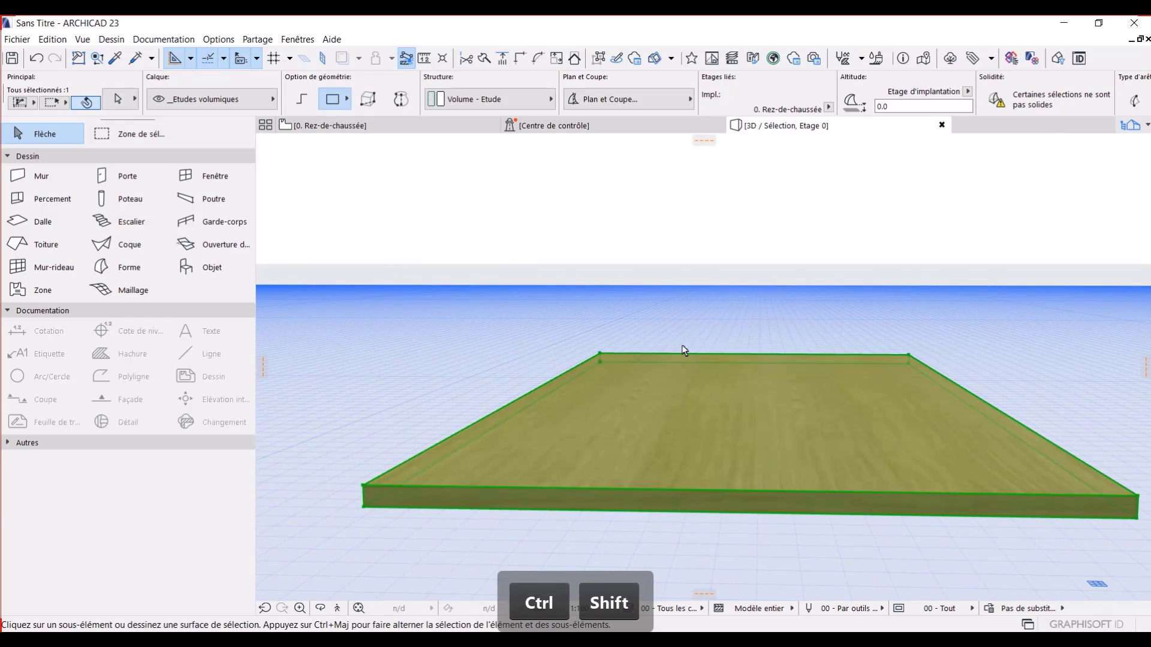
ctrl+shift+click(690, 353)
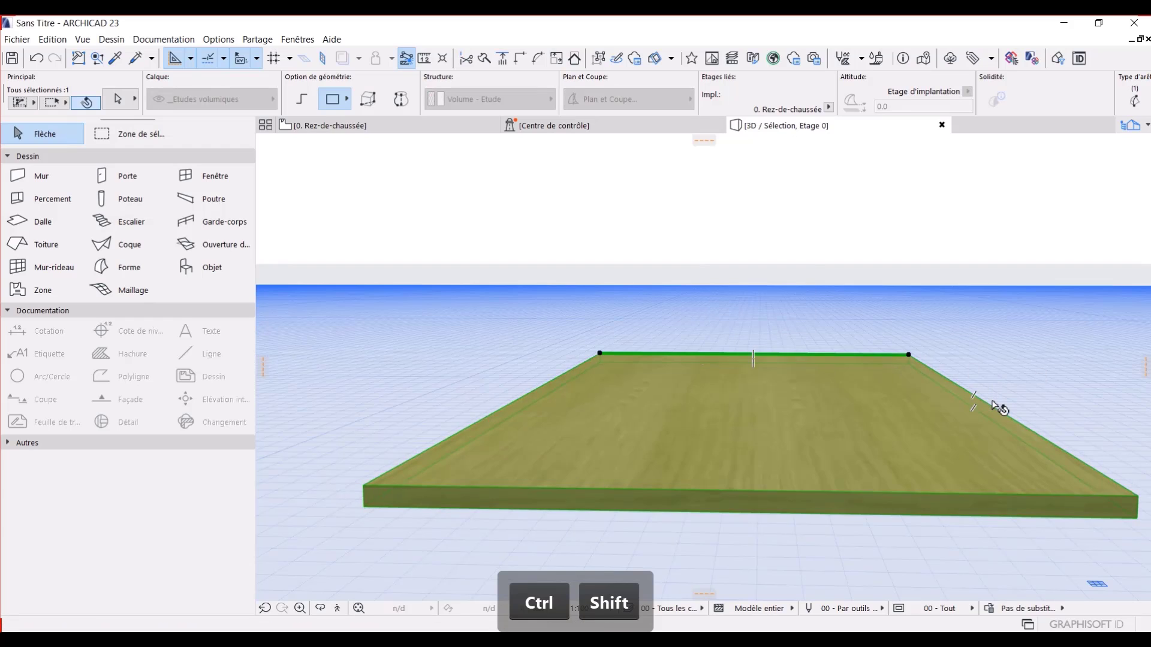
ctrl+shift+click(868, 492)
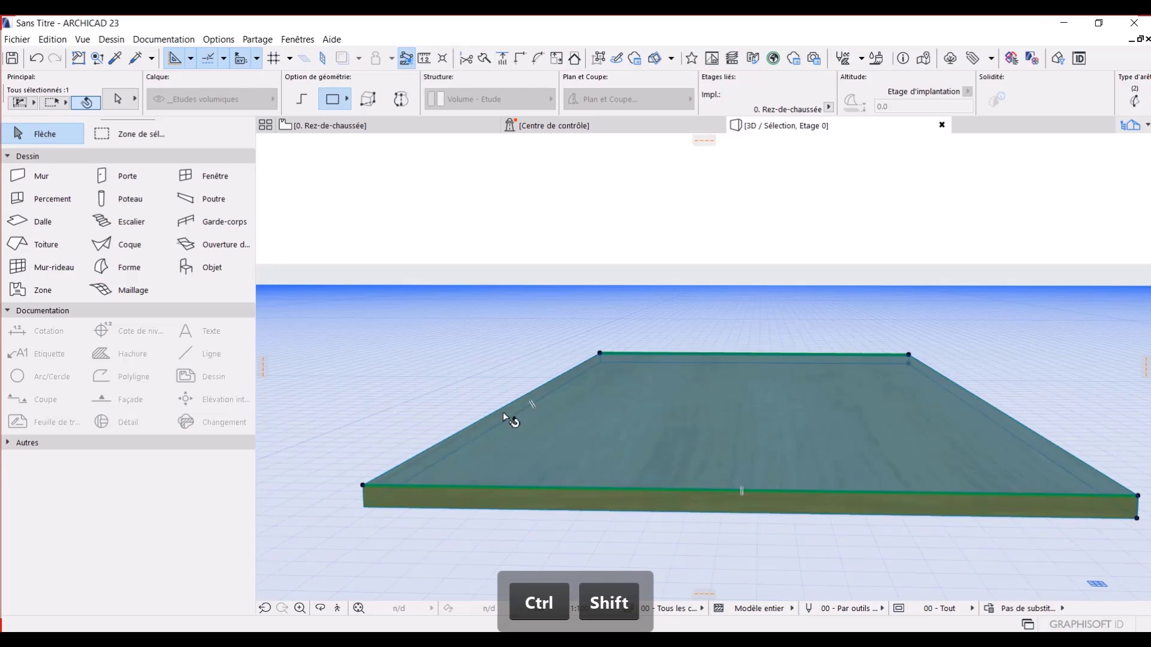
ctrl+shift+click(501, 408)
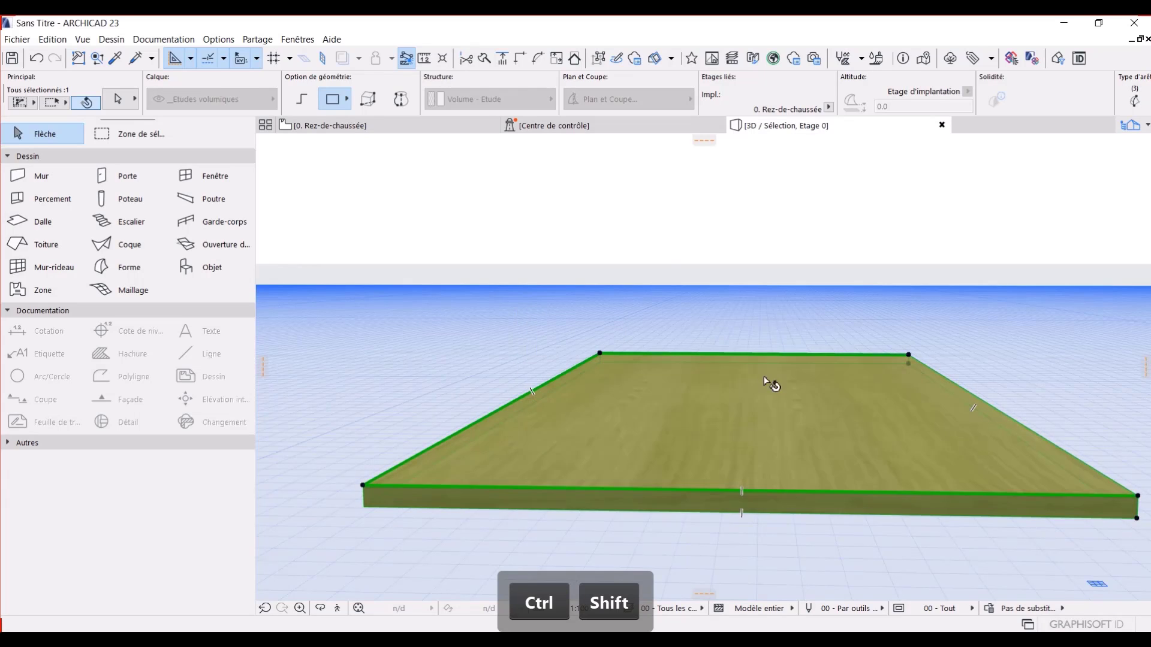
click(537, 58)
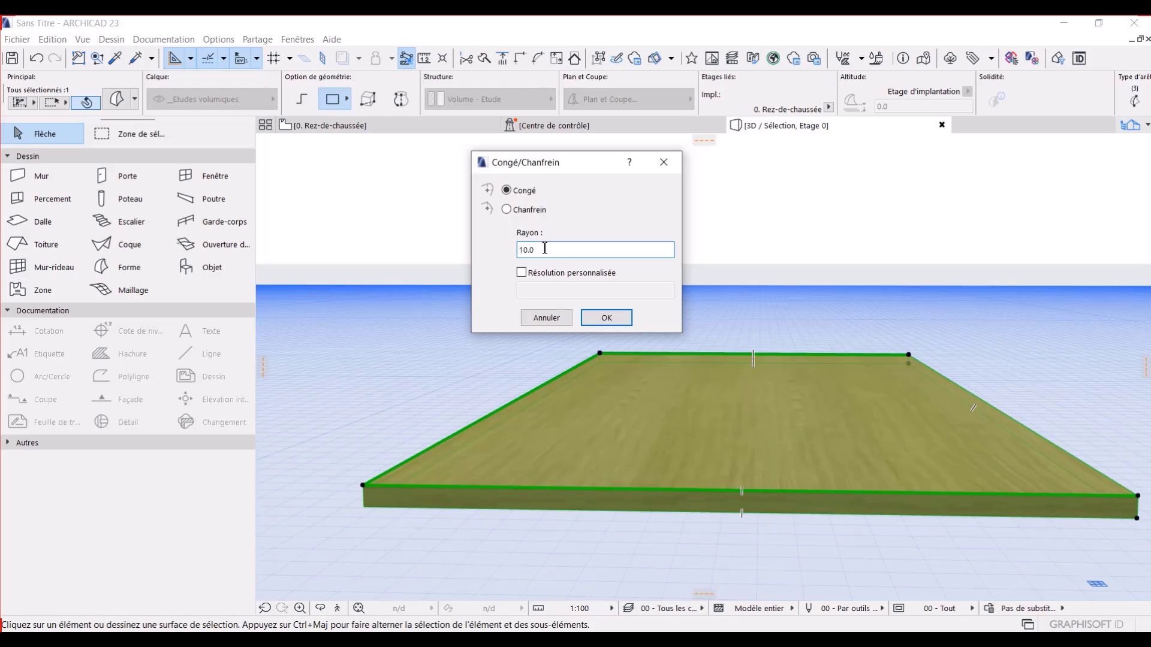
click(606, 319)
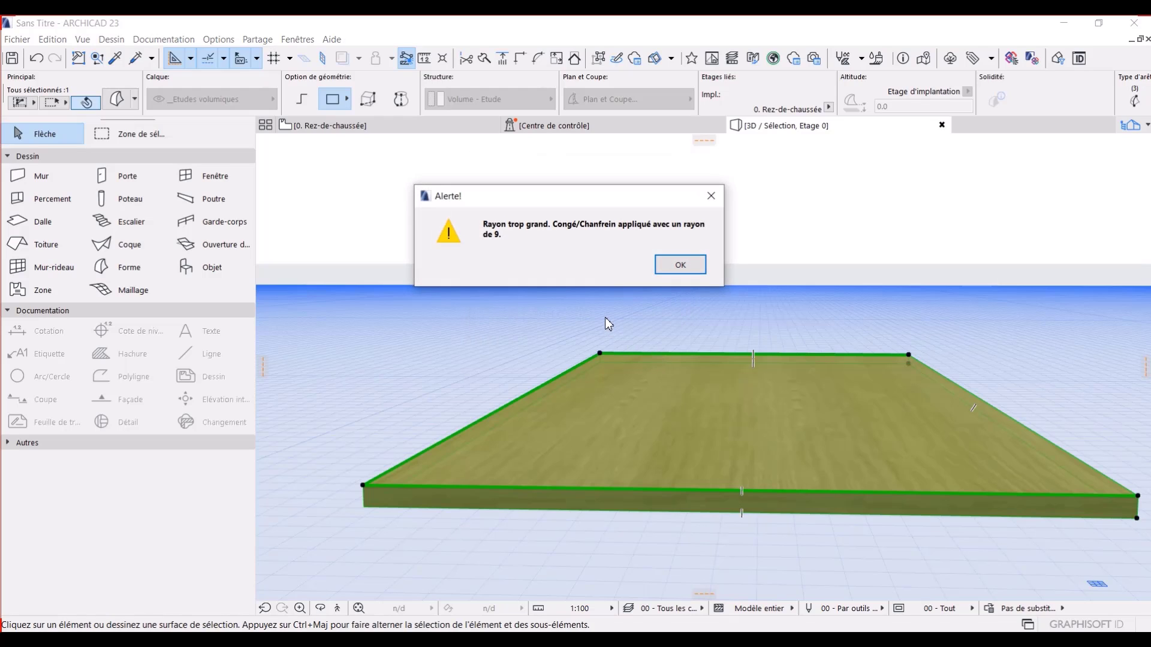
click(680, 265)
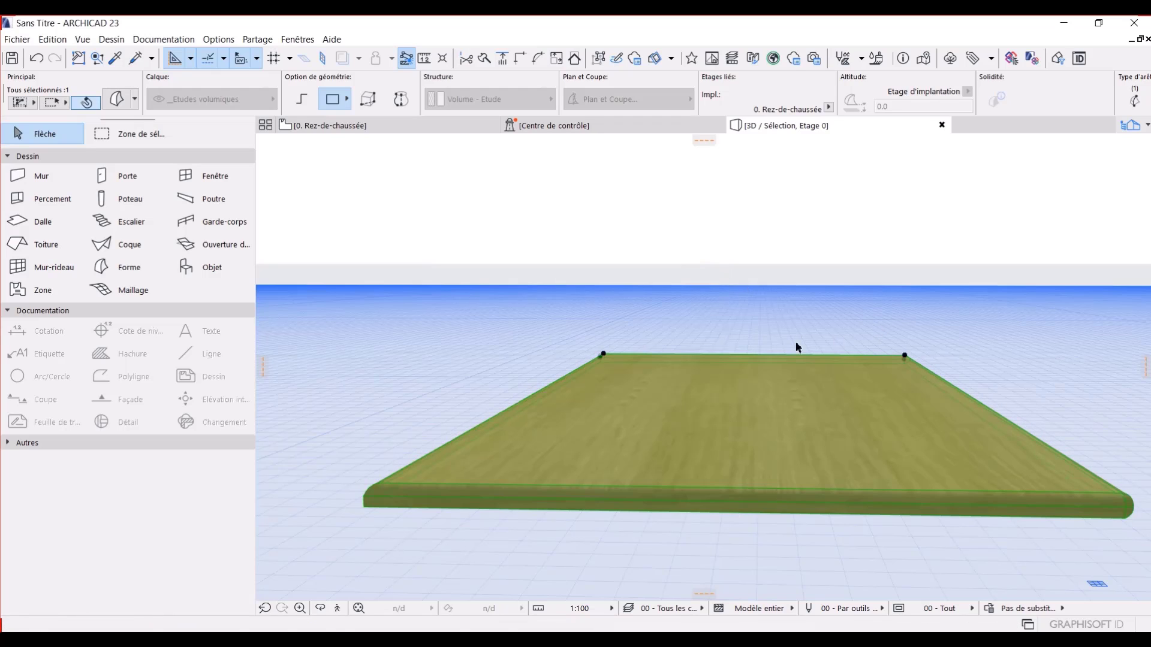
key(Escape)
Step: Extrude the inner top face of the filleted board upward to add a thin raised layer
click(320, 609)
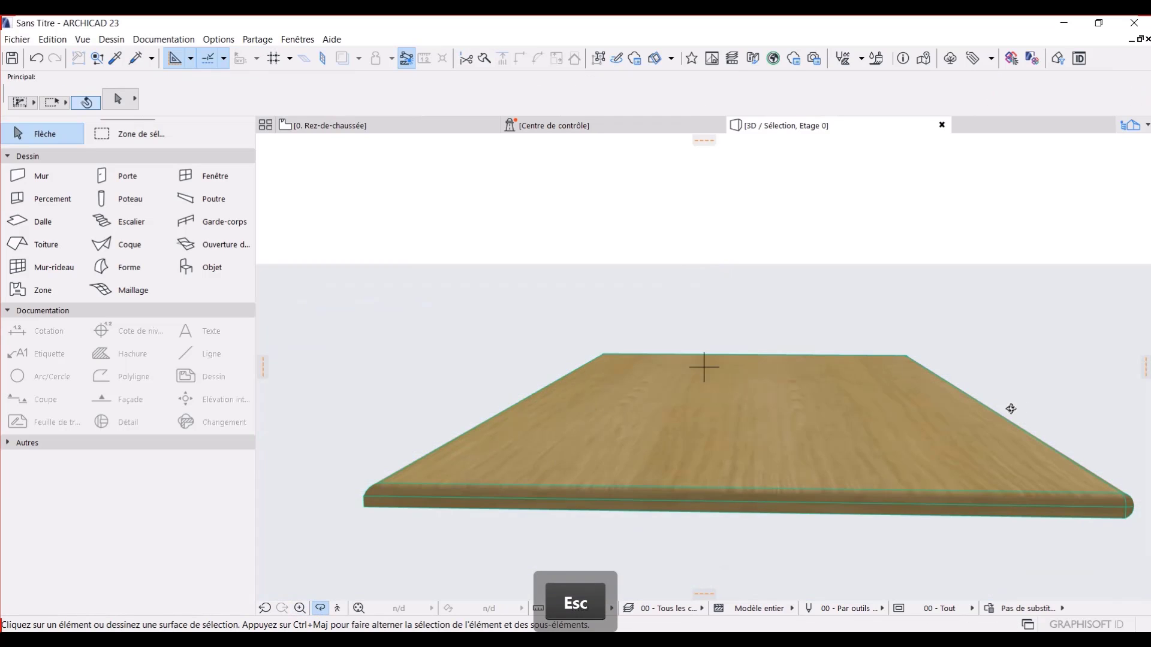
drag(706, 367, 959, 434)
key(Escape)
click(701, 424)
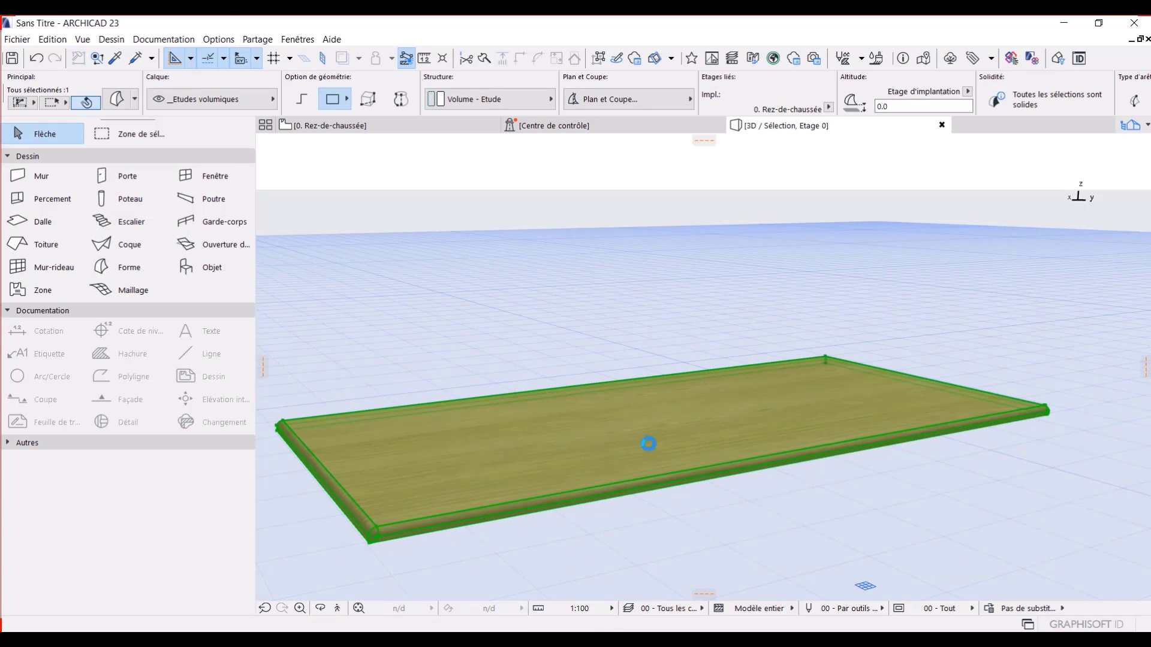
click(647, 443)
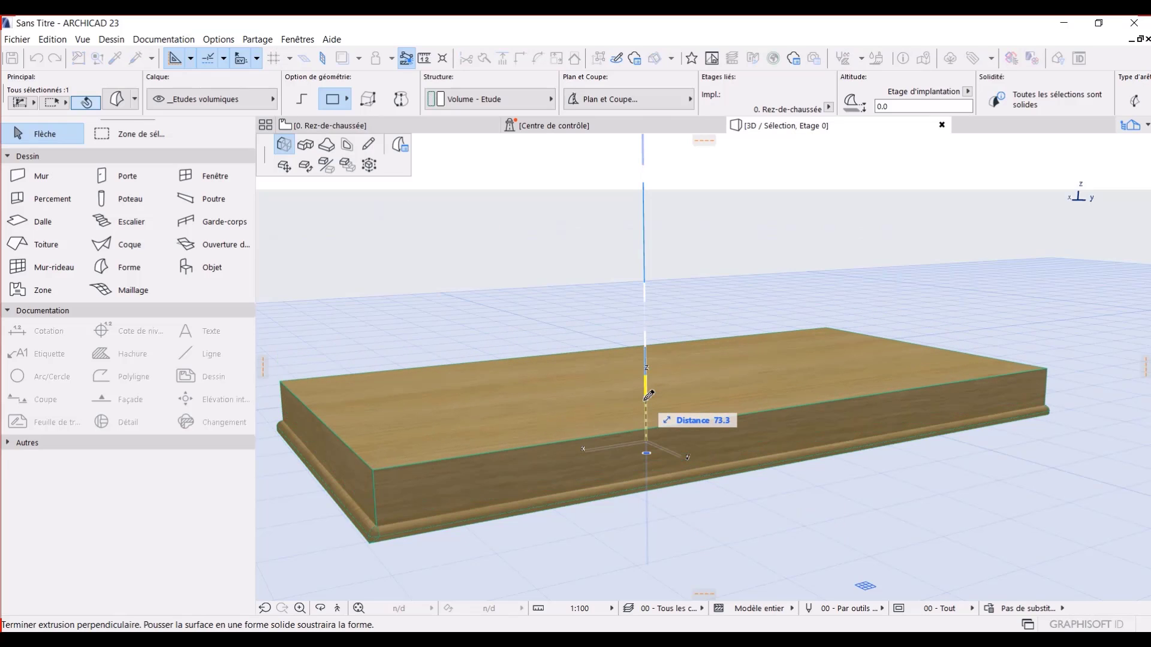
key(Return)
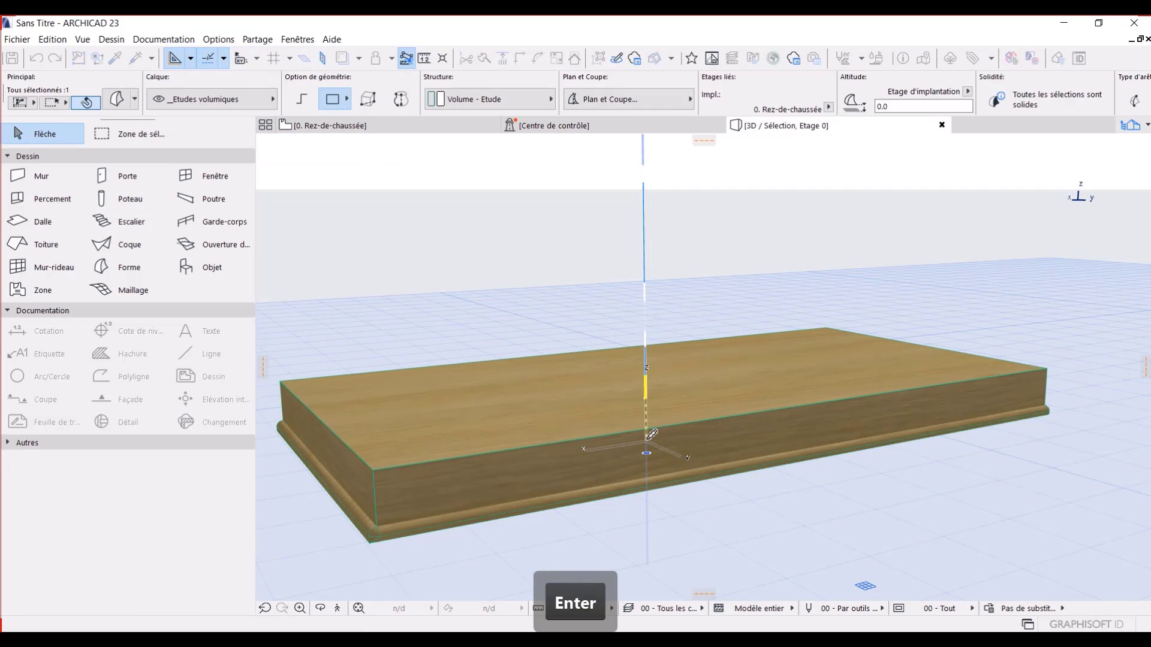
key(Escape)
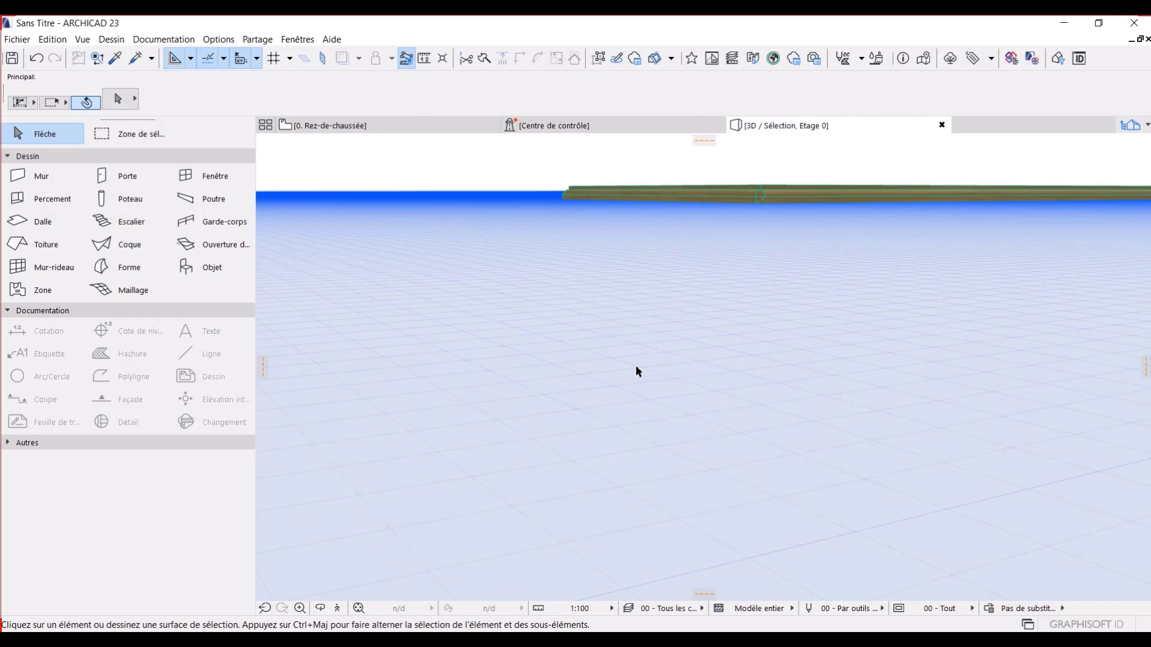
Step: Examine the tabletop's rounded edges and thin raised layer in 3D from several angles
shift+middle_drag(639, 372, 477, 326)
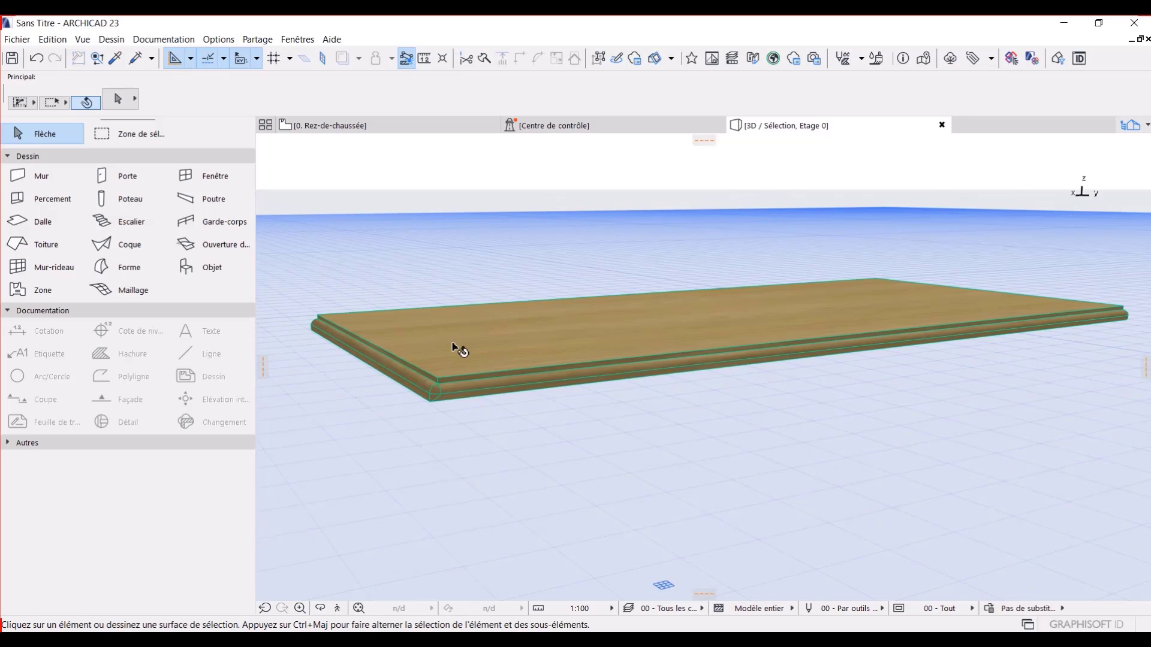
scroll(444, 396, up, 3)
scroll(444, 398, down, 5)
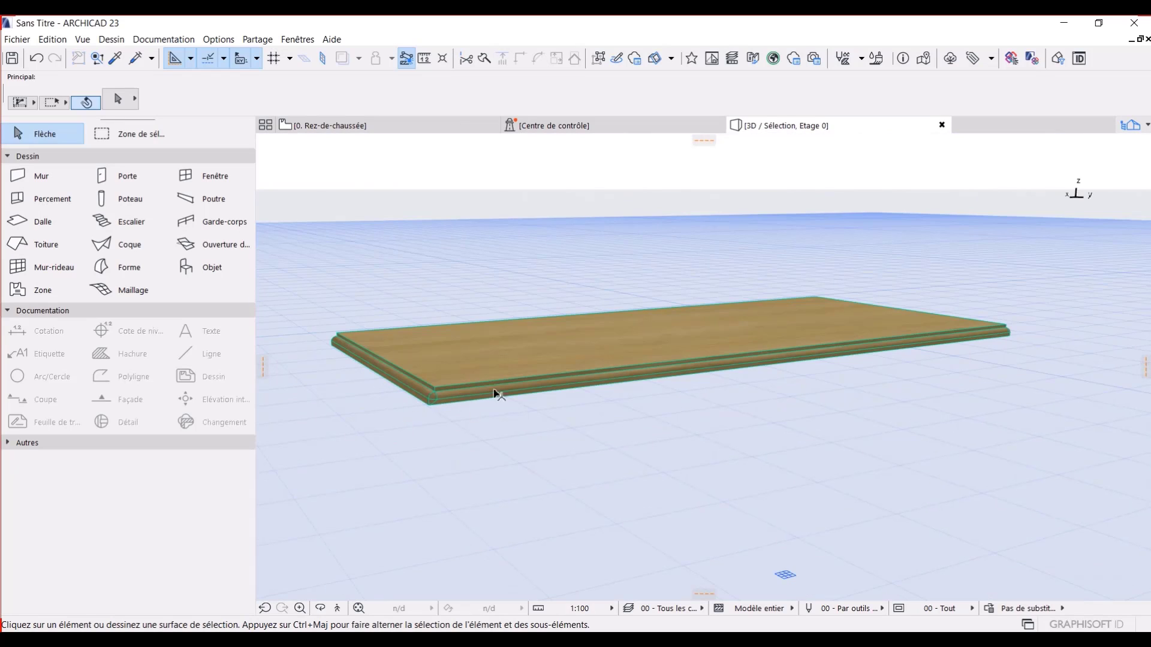
key(Escape)
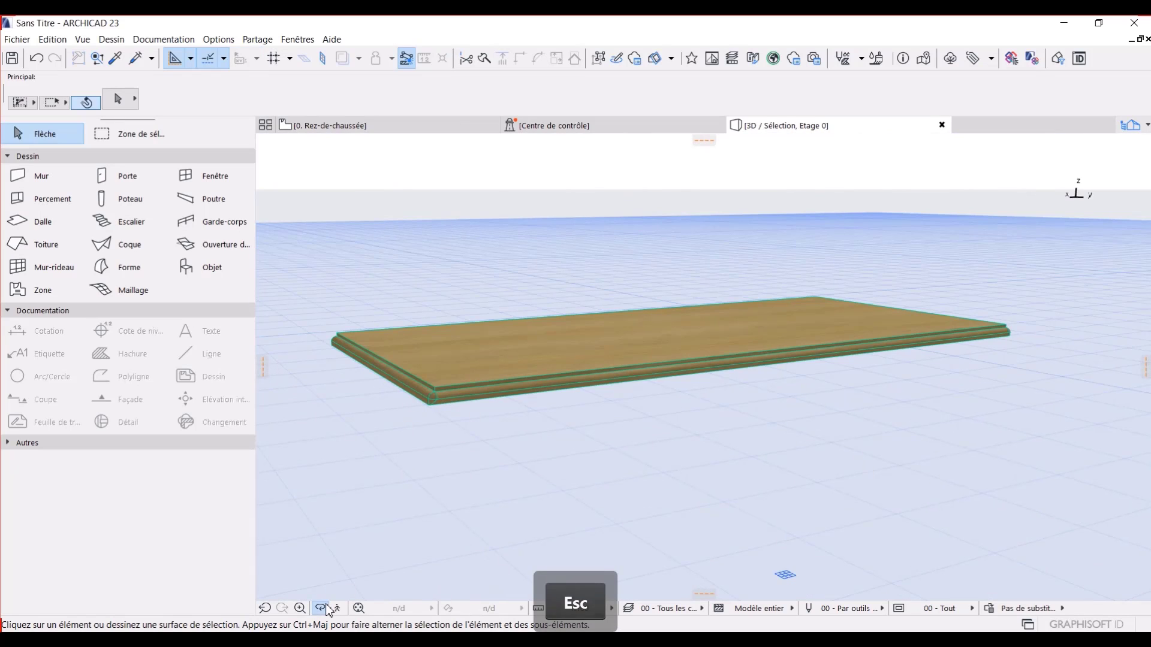
click(326, 609)
drag(842, 388, 736, 405)
drag(496, 275, 413, 181)
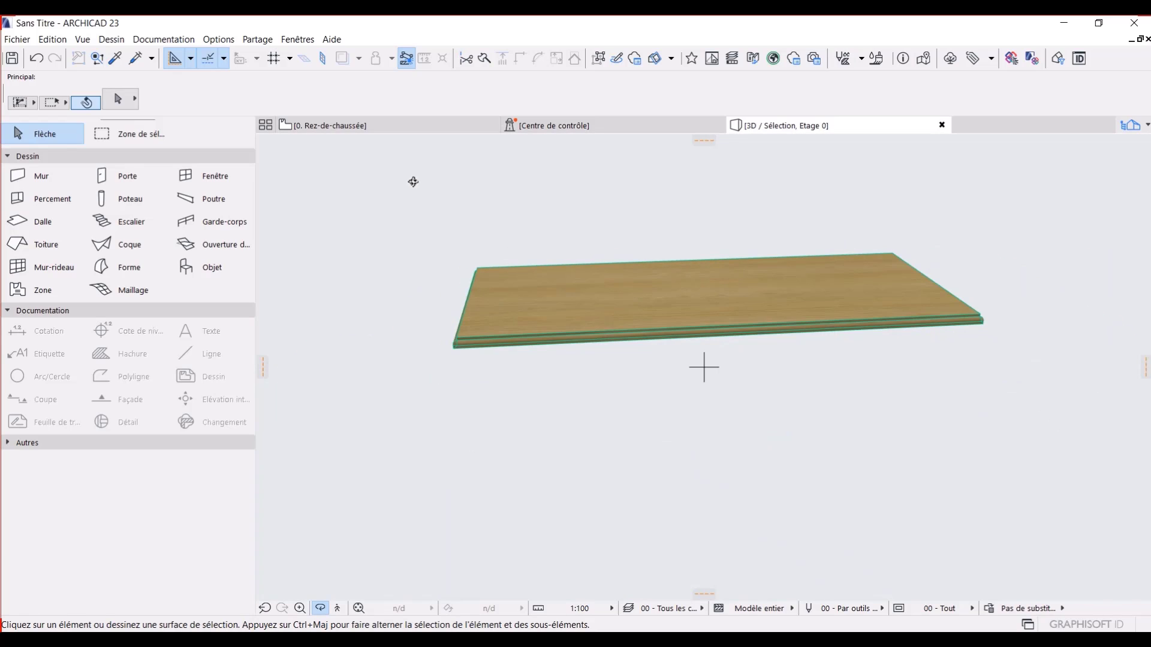
Step: Return to the ground-floor plan and delete the existing table above the new tabletop
click(427, 127)
key(Escape)
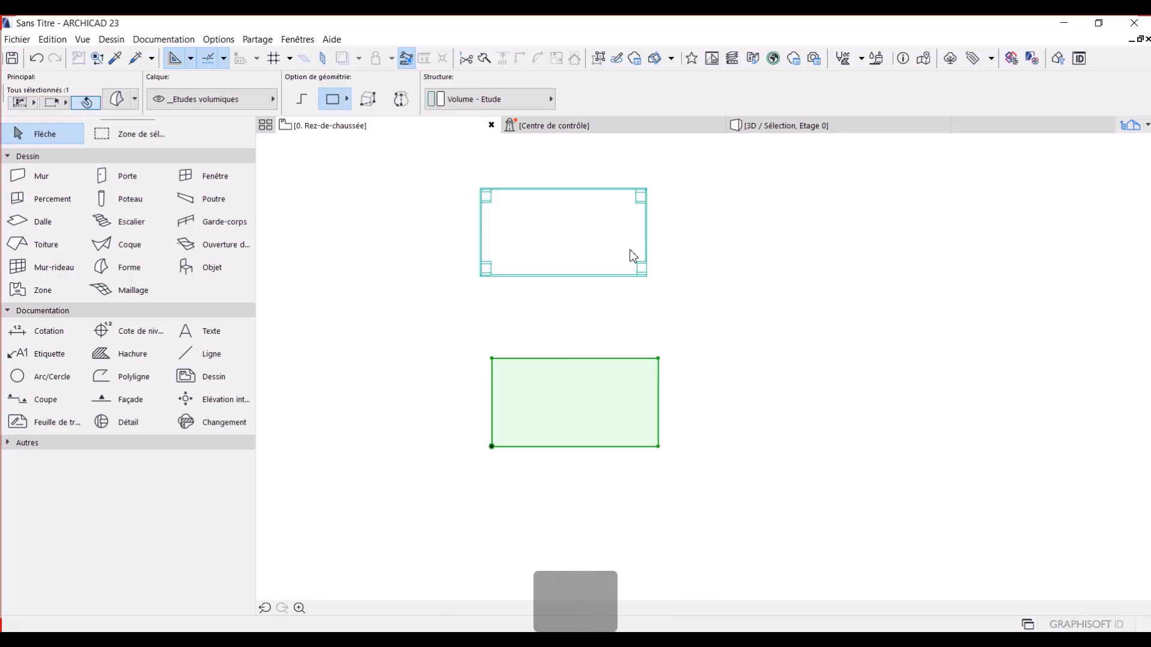
click(491, 231)
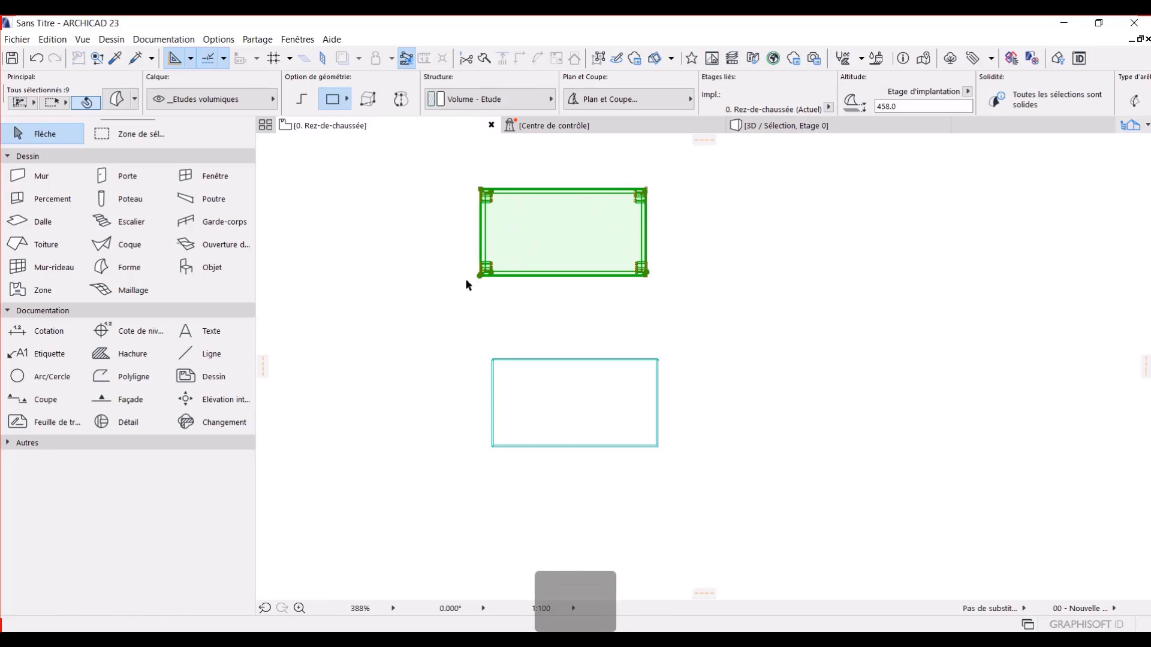
key(Delete)
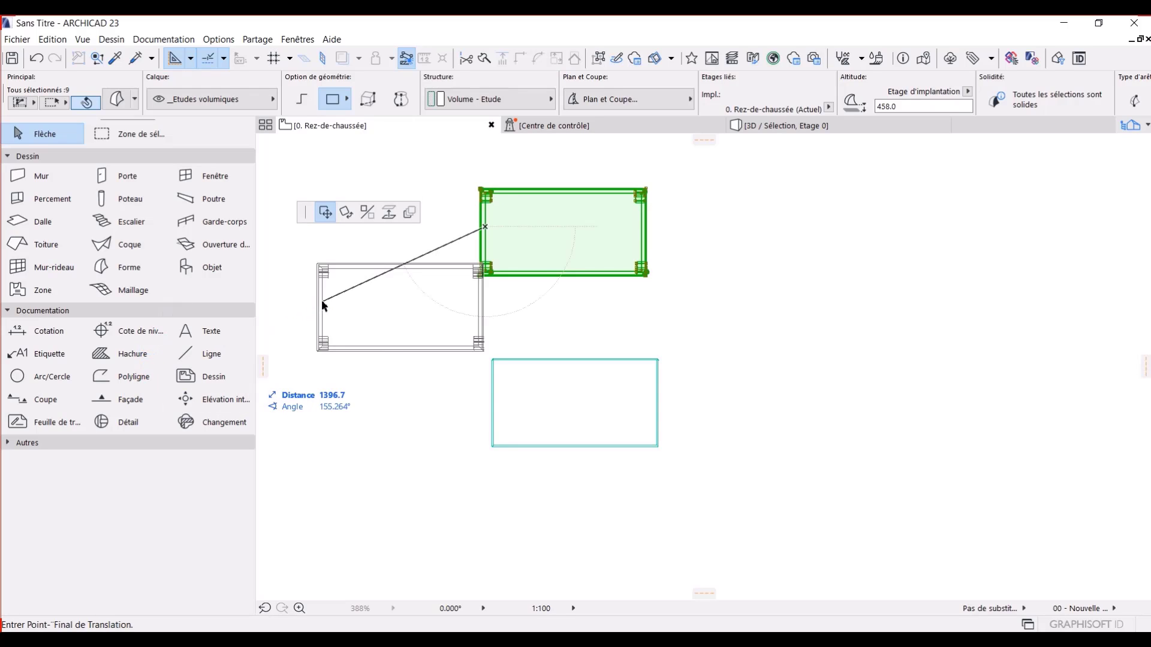
key(Escape)
click(521, 252)
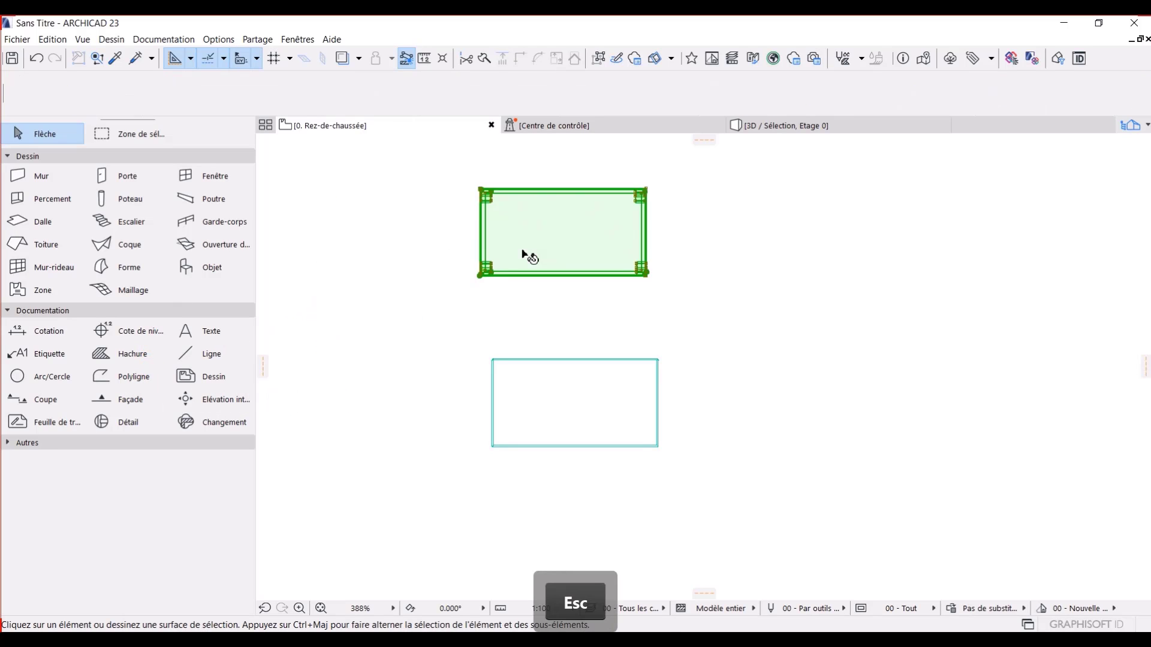
key(Delete)
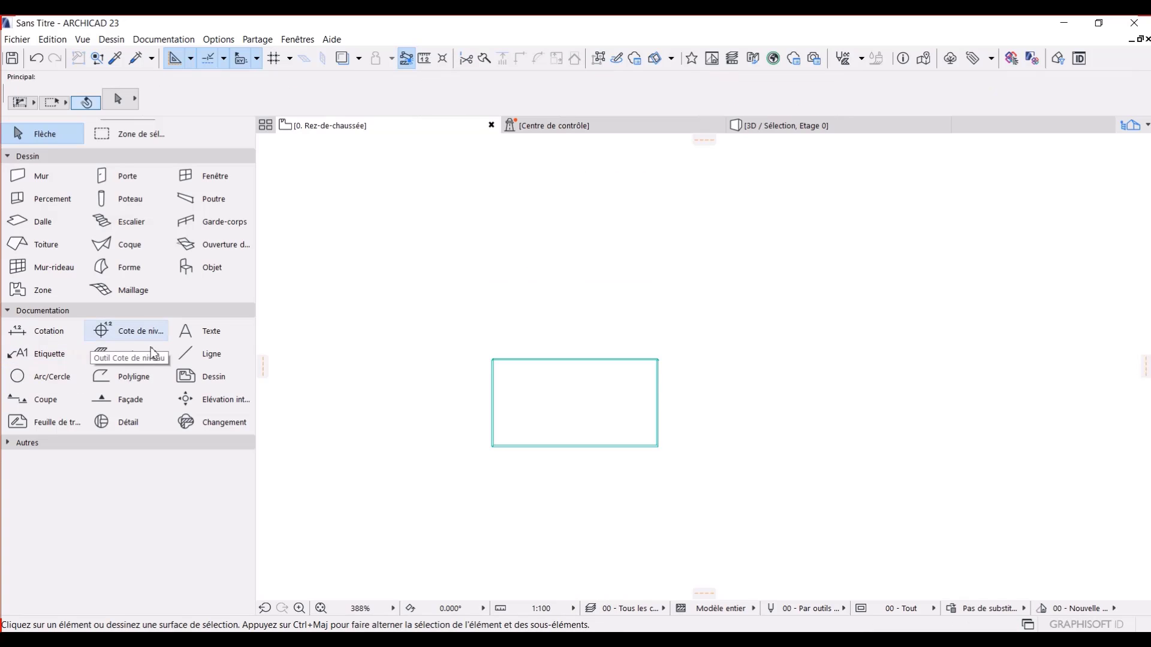
Step: Draw a vertical elevation line to the right of the tabletop in the floor plan, looking left toward it
click(120, 399)
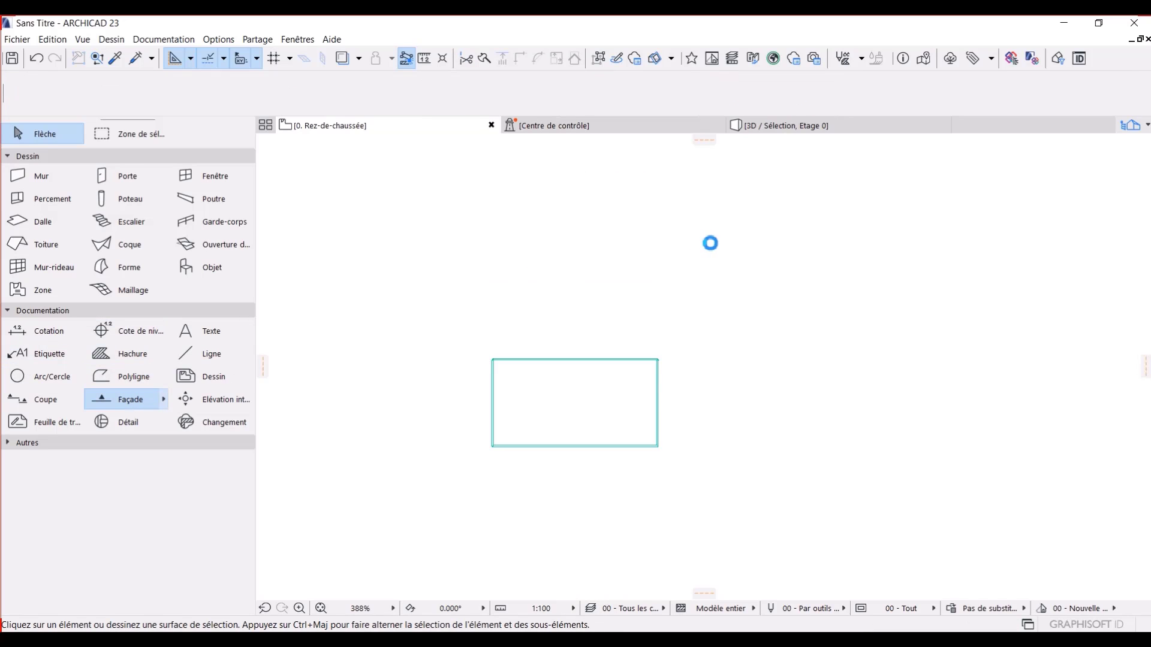
click(815, 187)
scroll(805, 511, down, 3)
middle_drag(801, 488, 796, 385)
scroll(796, 385, down, 1)
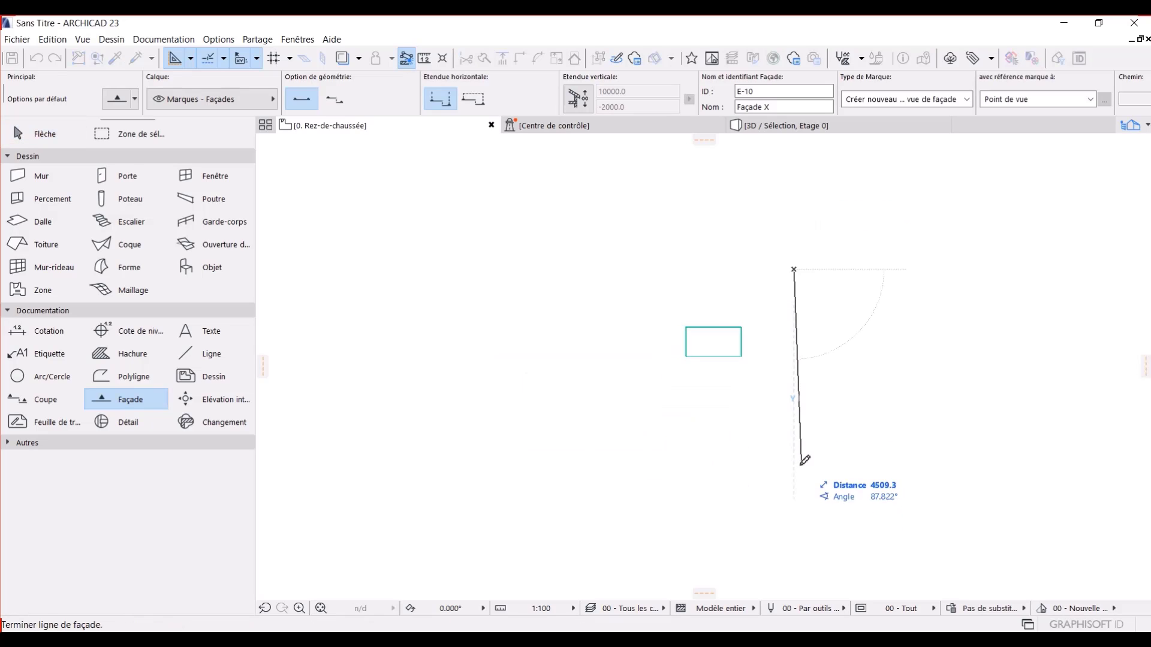
click(794, 502)
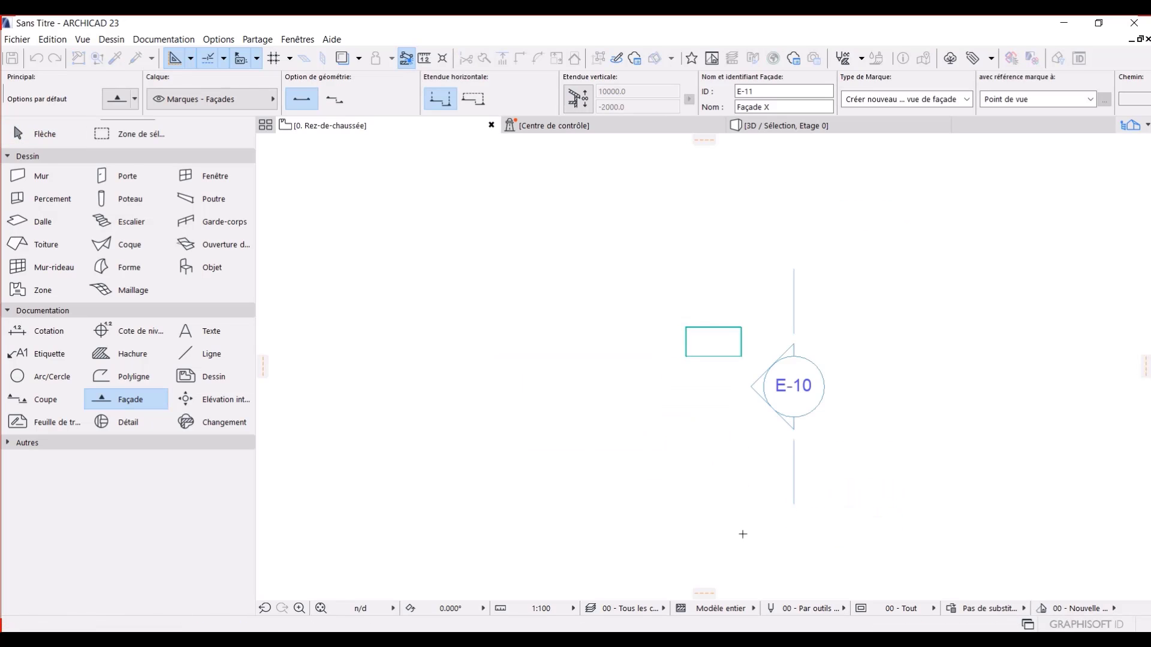
Step: Draw a horizontal elevation line below the tabletop, looking up toward it
click(536, 413)
click(572, 452)
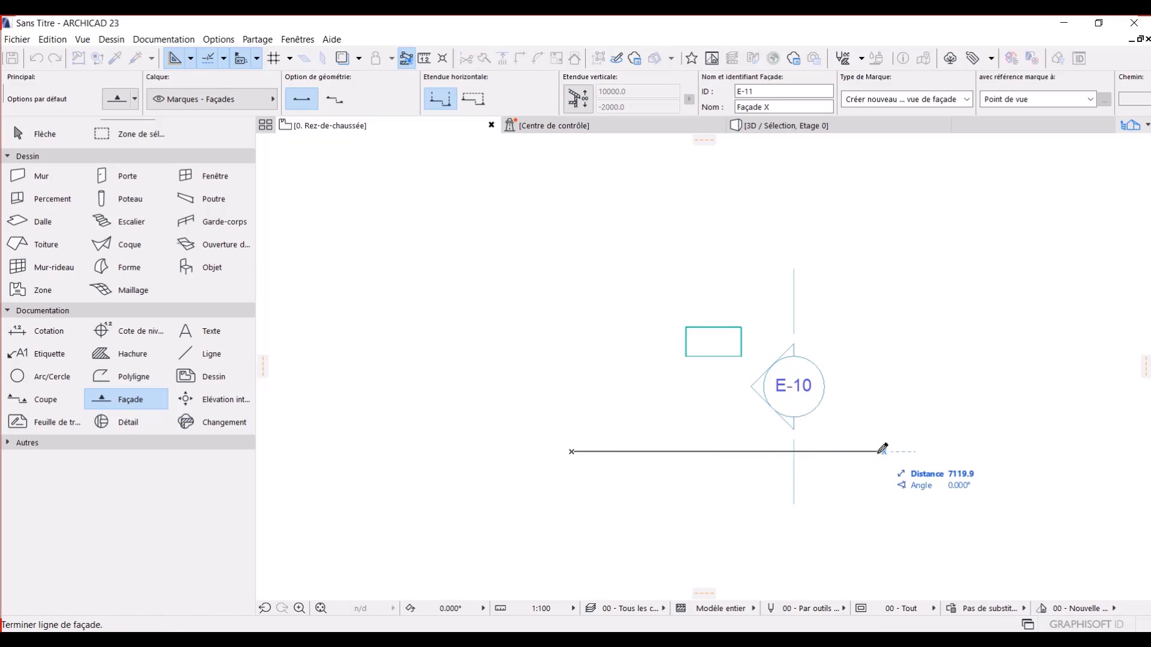
click(777, 451)
click(785, 344)
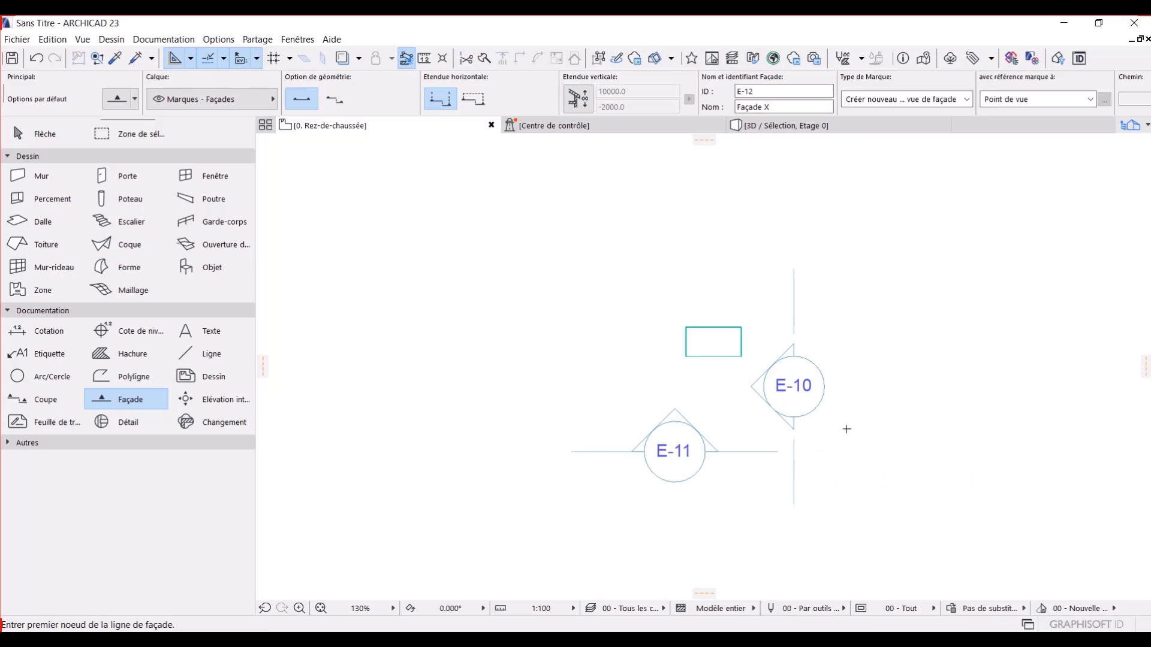
scroll(854, 459, up, 3)
key(Escape)
key(Escape)
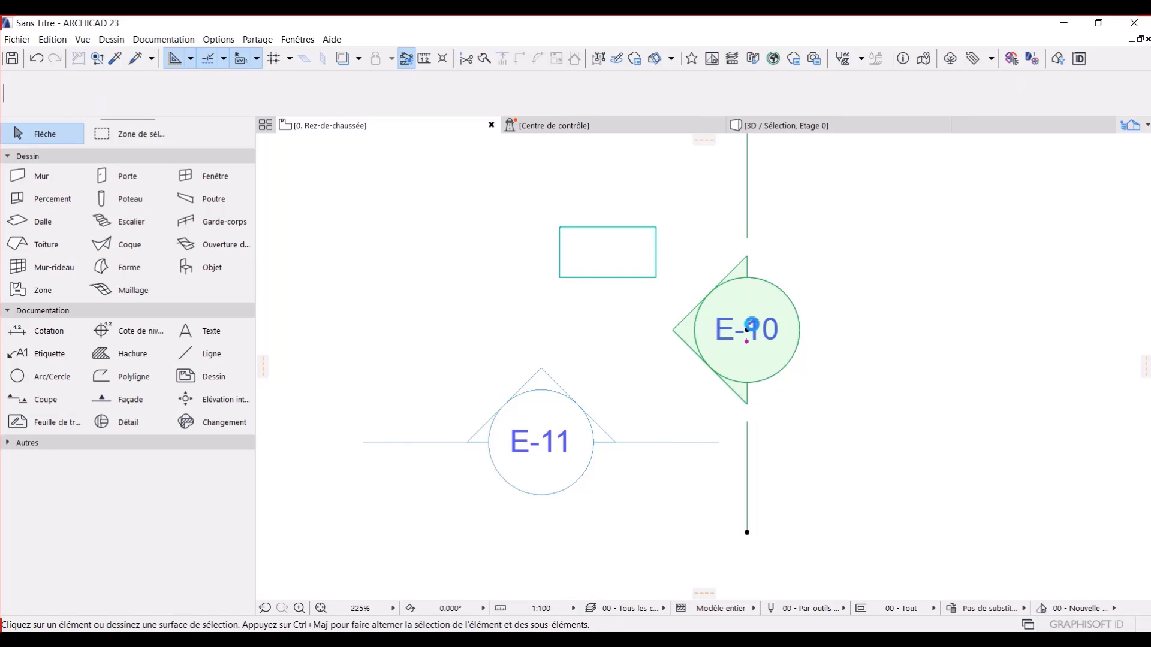
Step: Open the elevation view of marker E-10 with the current view settings
click(750, 326)
right_click(751, 326)
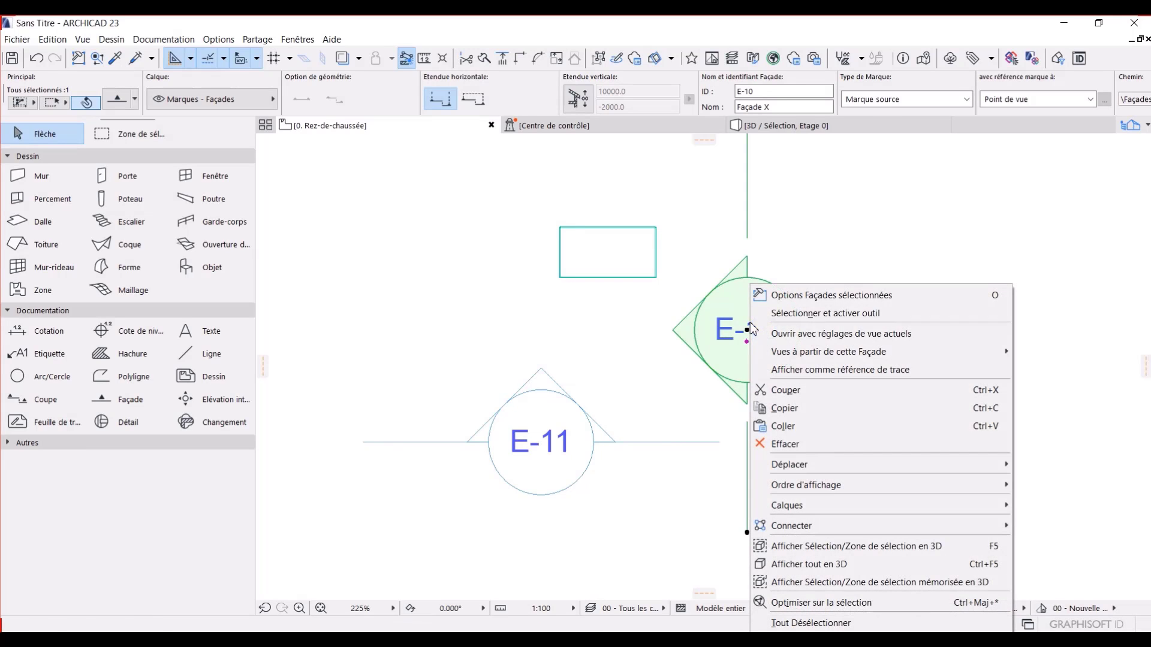
click(791, 331)
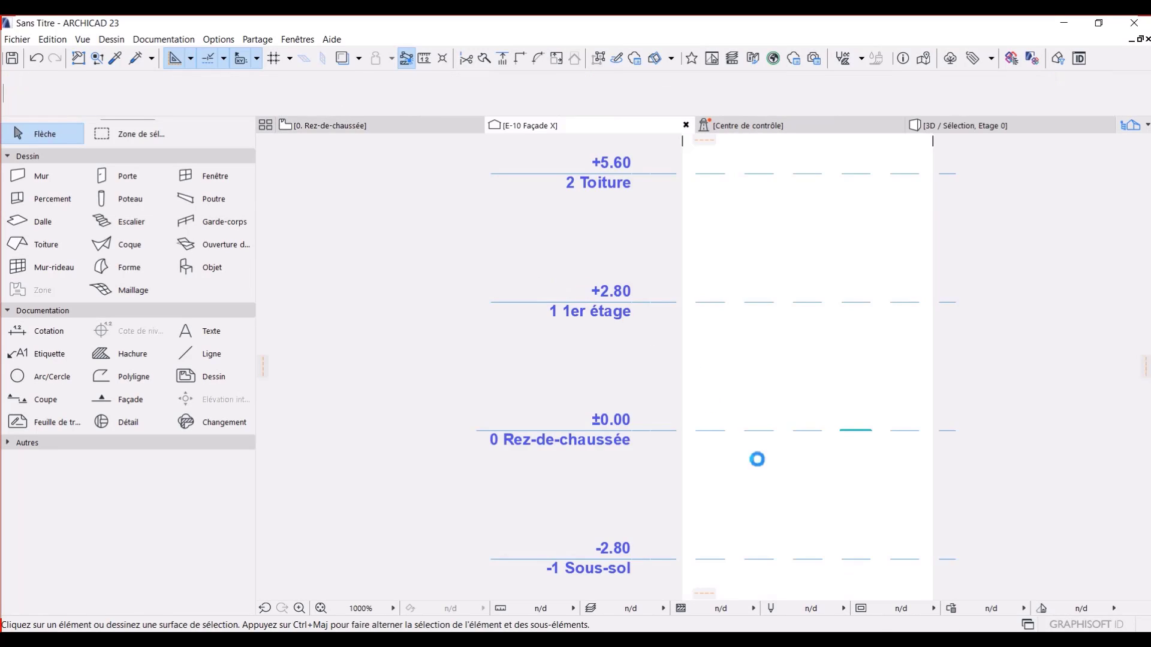
Step: Move the tabletop down in the elevation so its top right corner sits at ground-floor level
middle_drag(890, 542, 808, 482)
scroll(779, 383, up, 8)
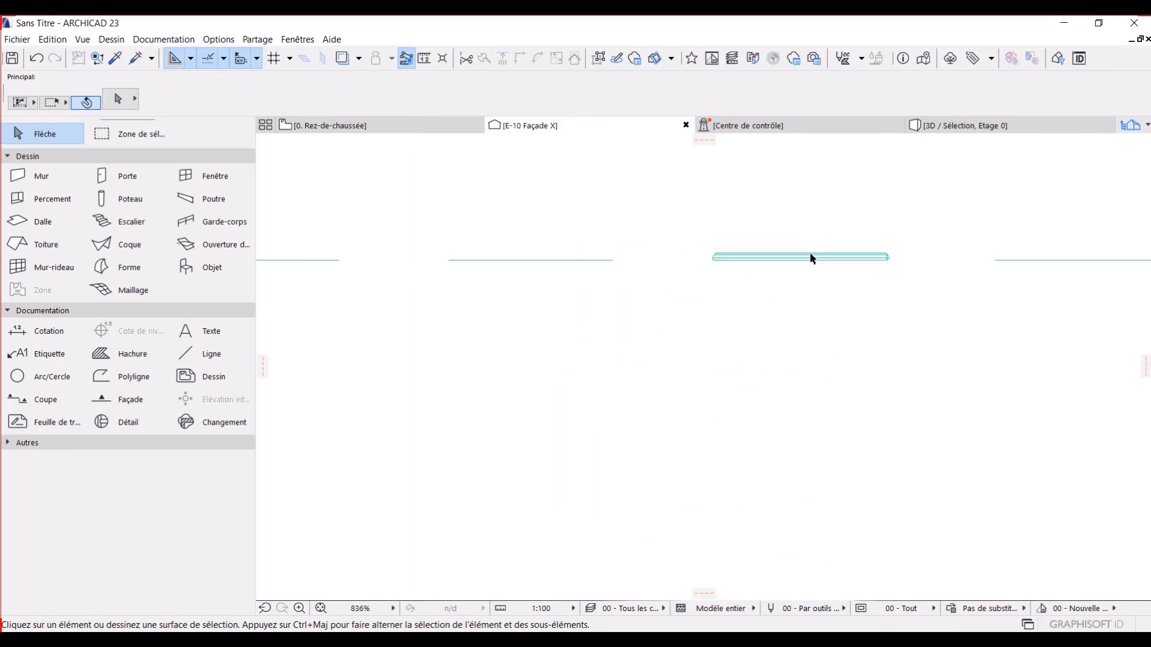
middle_drag(727, 203, 722, 242)
scroll(715, 281, up, 3)
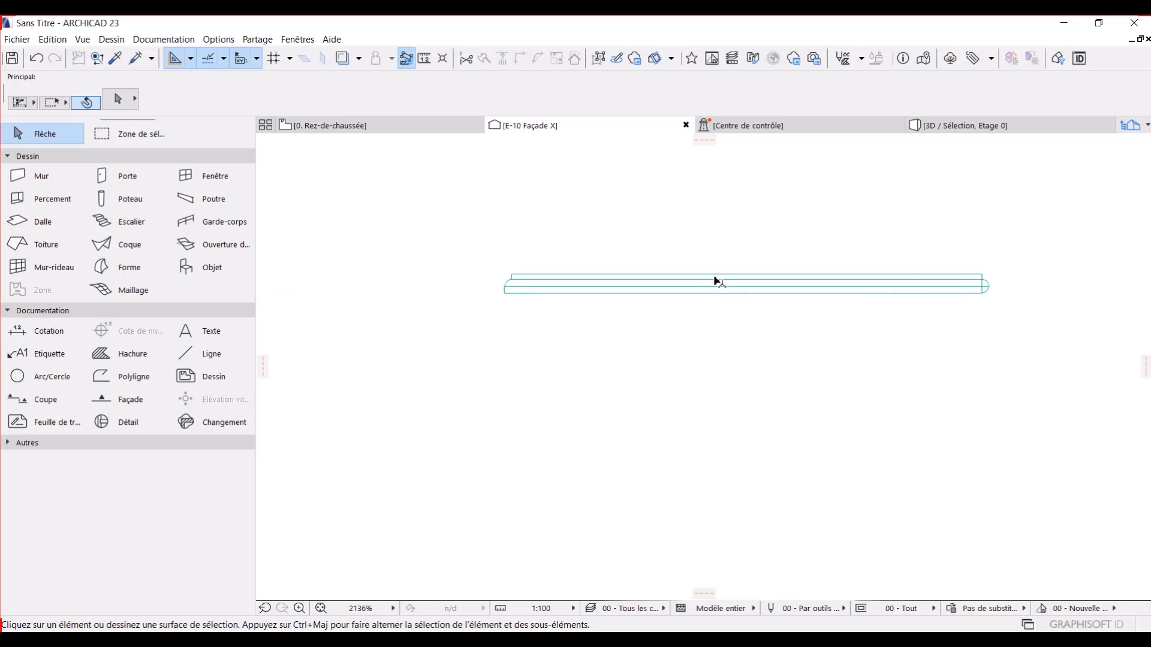
click(717, 280)
scroll(985, 280, up, 7)
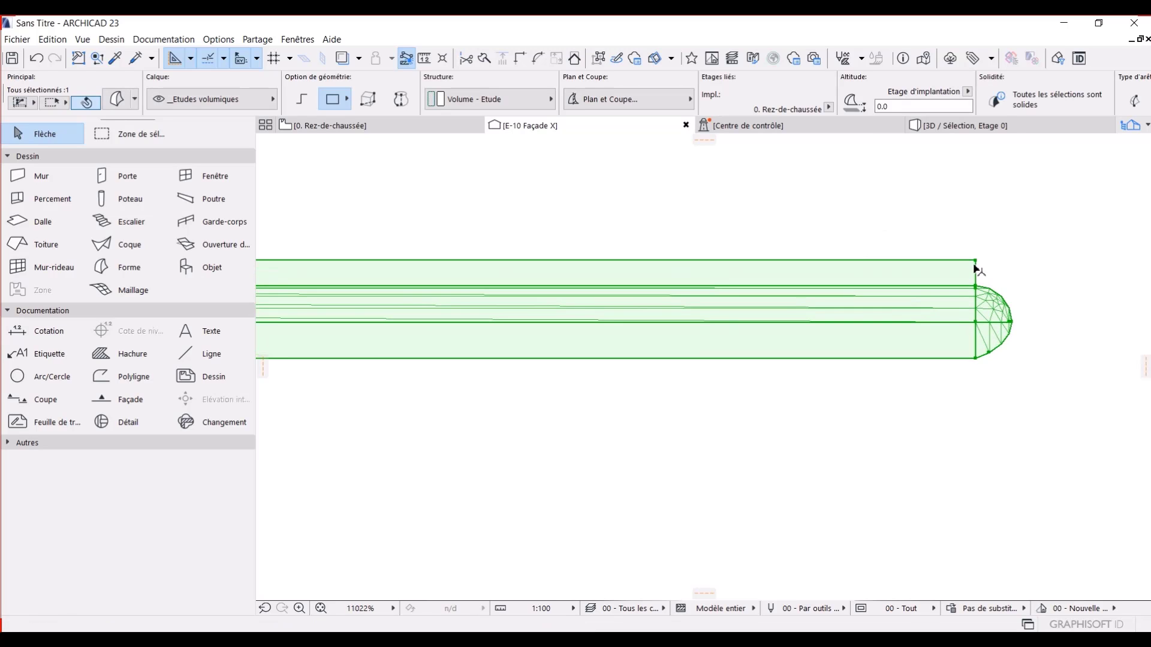
click(976, 261)
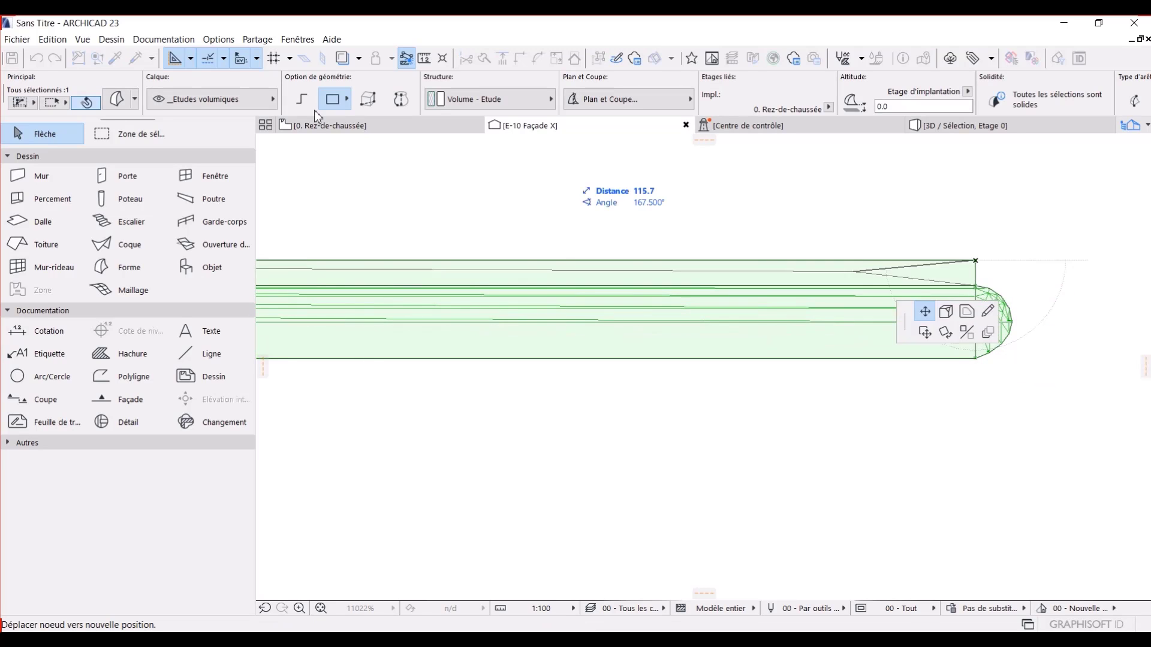
click(286, 167)
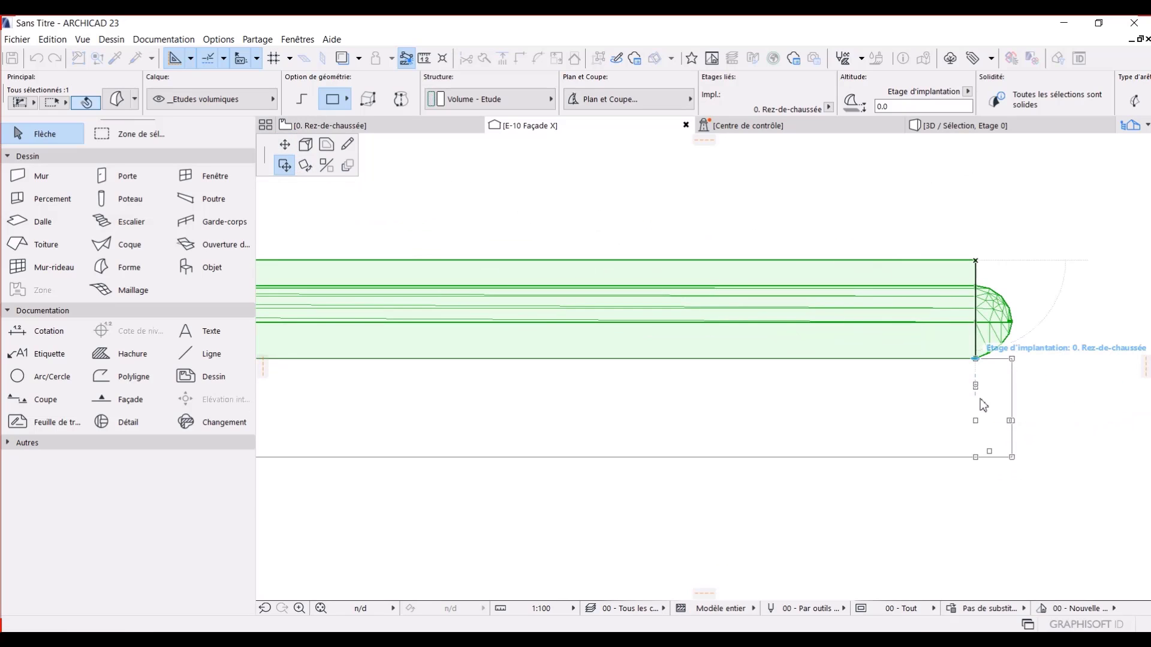
click(981, 405)
Step: Move the tabletop 485 mm straight up from the ground-floor level and deselect it
scroll(985, 383, down, 8)
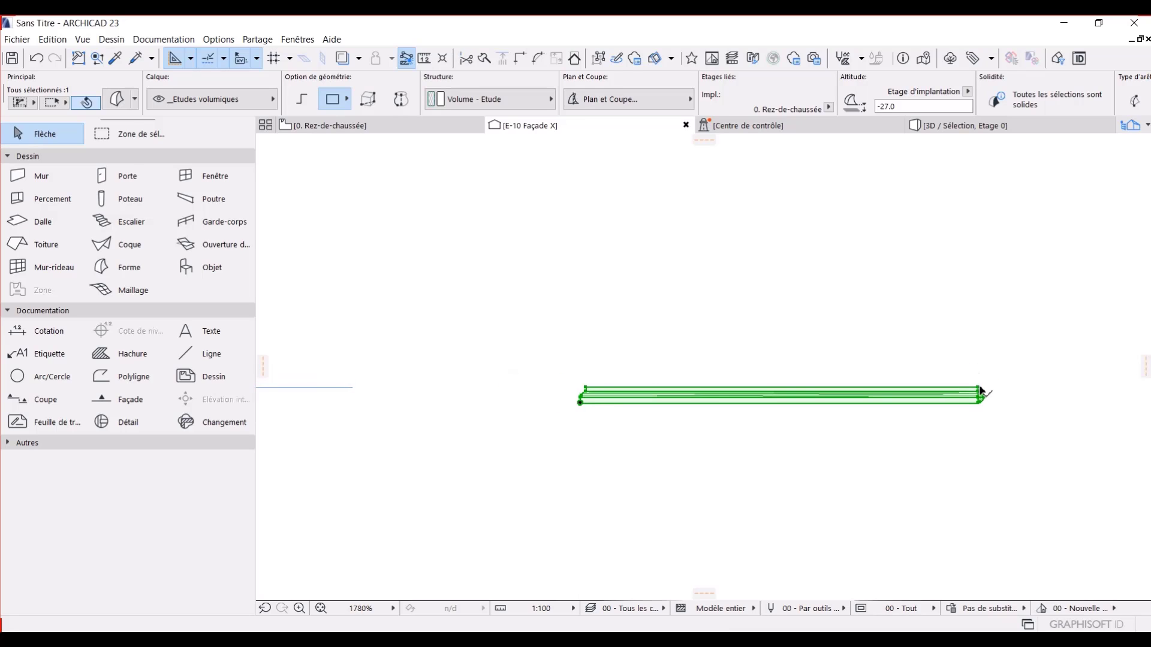
click(981, 390)
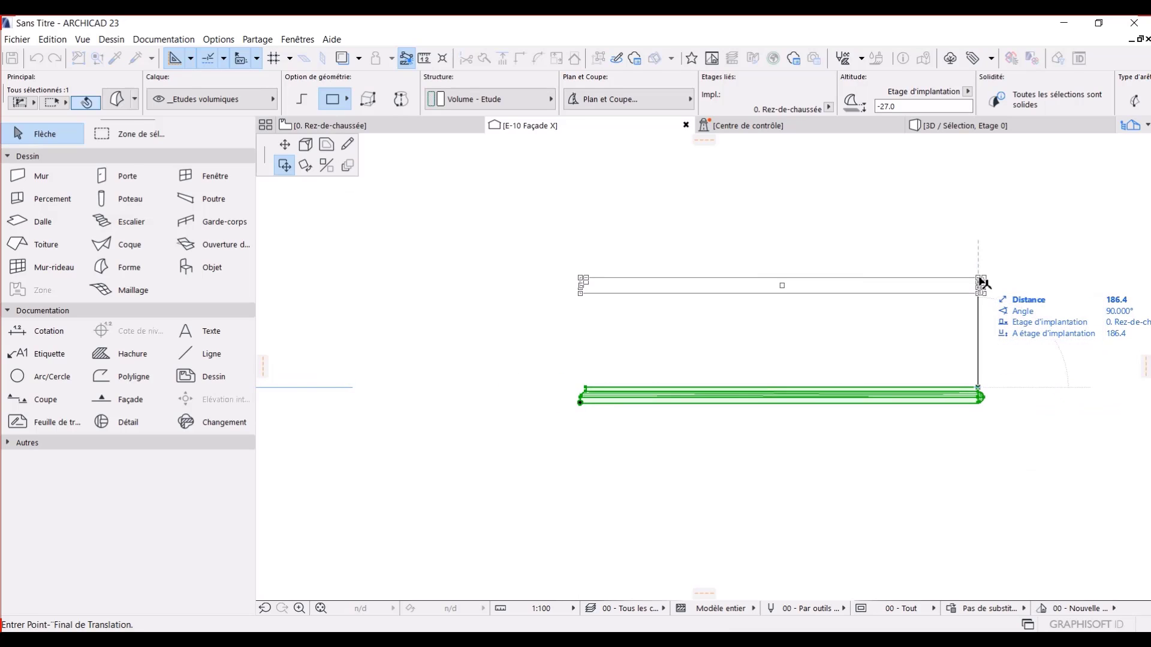
text(485)
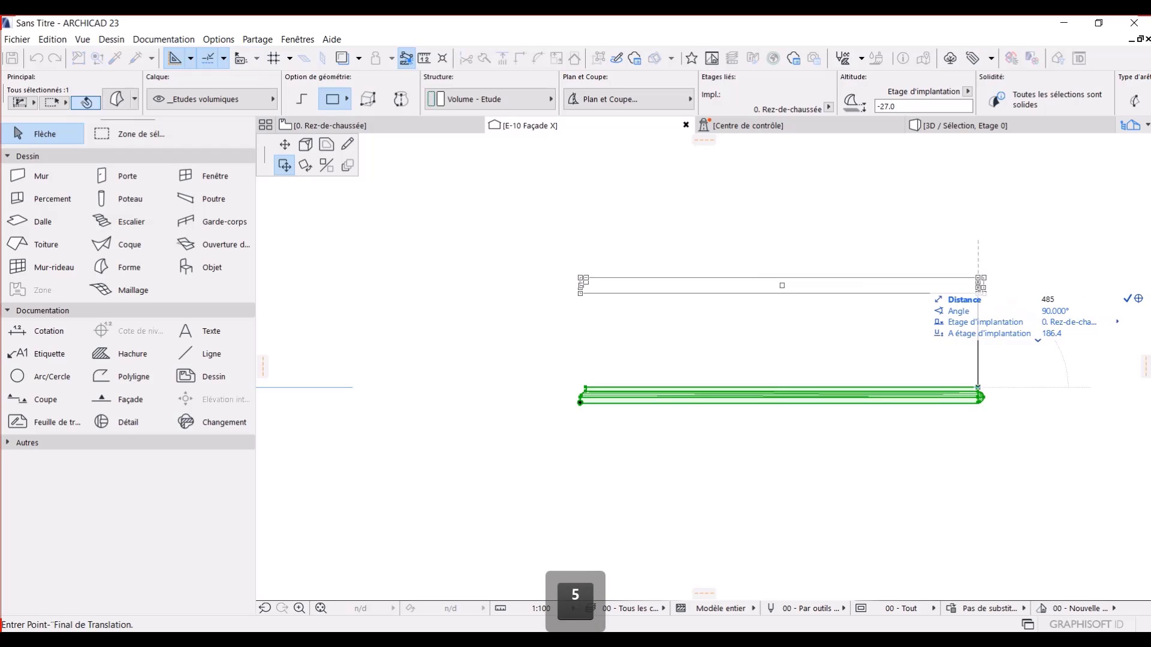
key(Return)
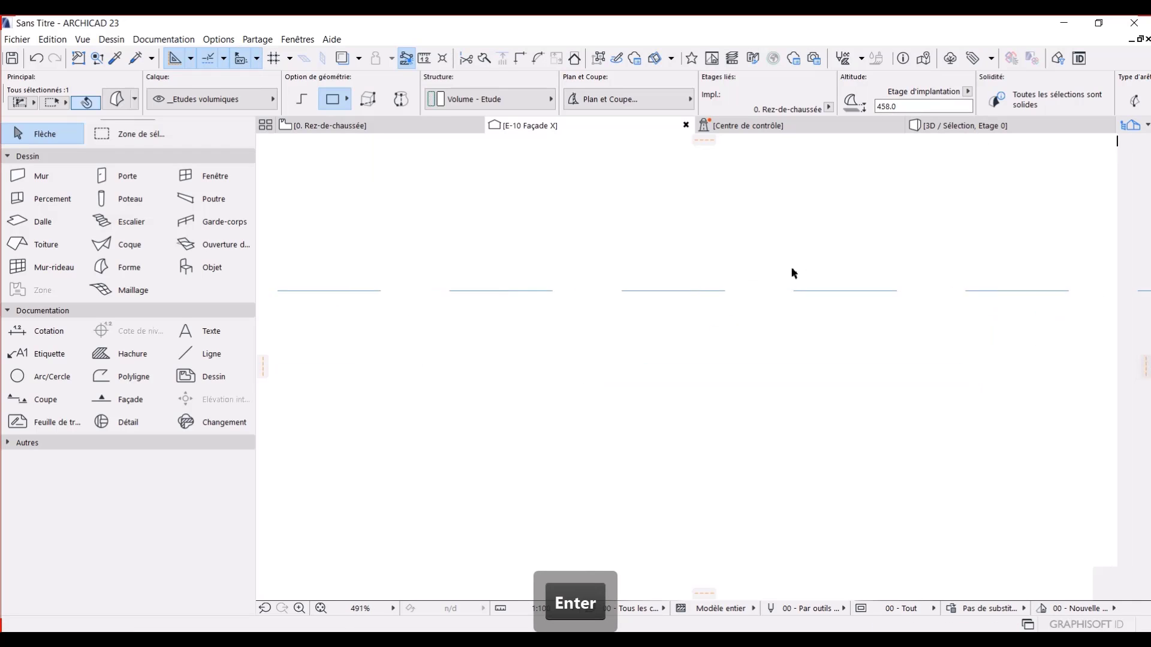
scroll(791, 270, down, 2)
middle_drag(806, 252, 720, 367)
scroll(723, 381, up, 6)
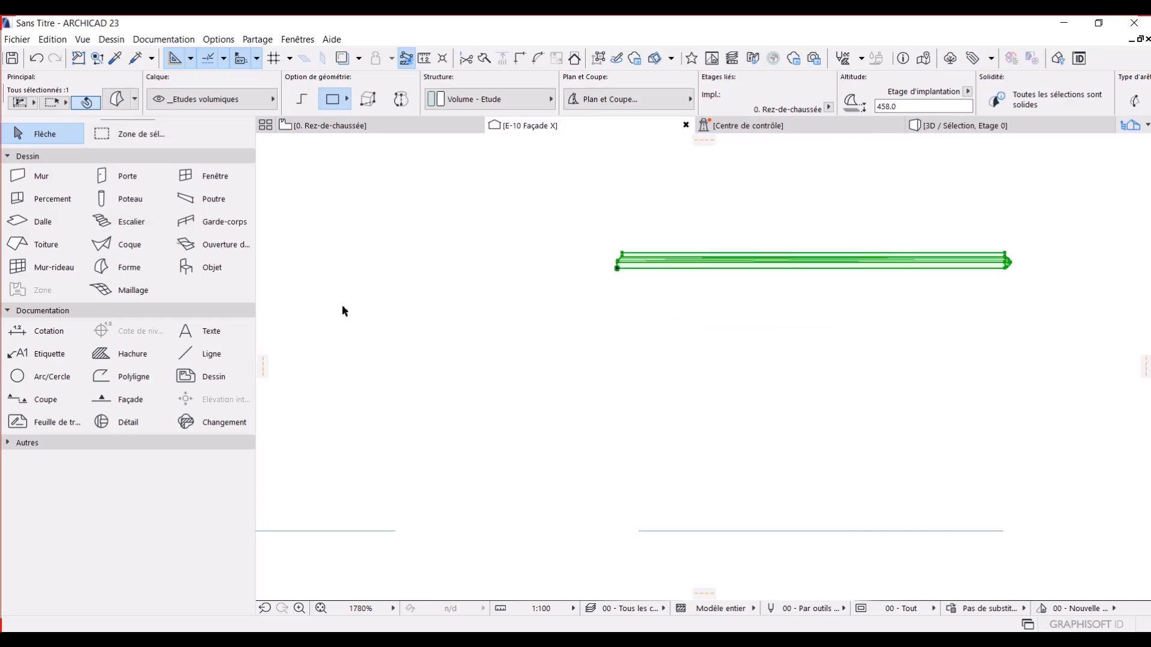
key(Escape)
Step: Draw a vertical line from the tabletop's lower left corner down to the ground-floor level line
click(204, 353)
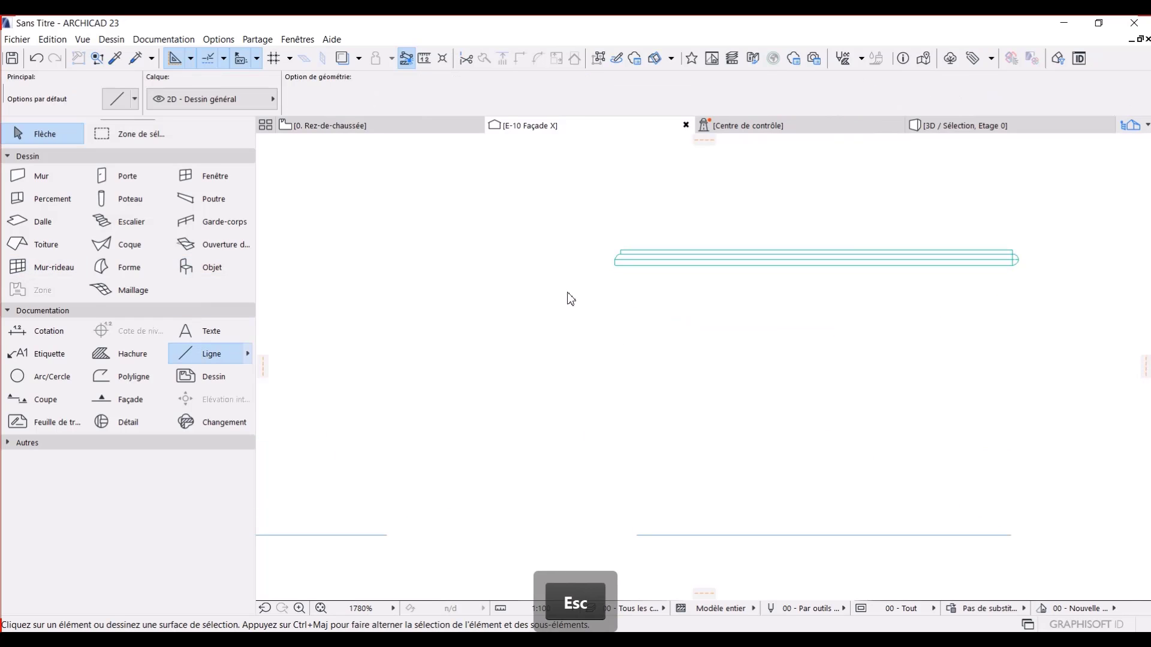
scroll(629, 276, up, 2)
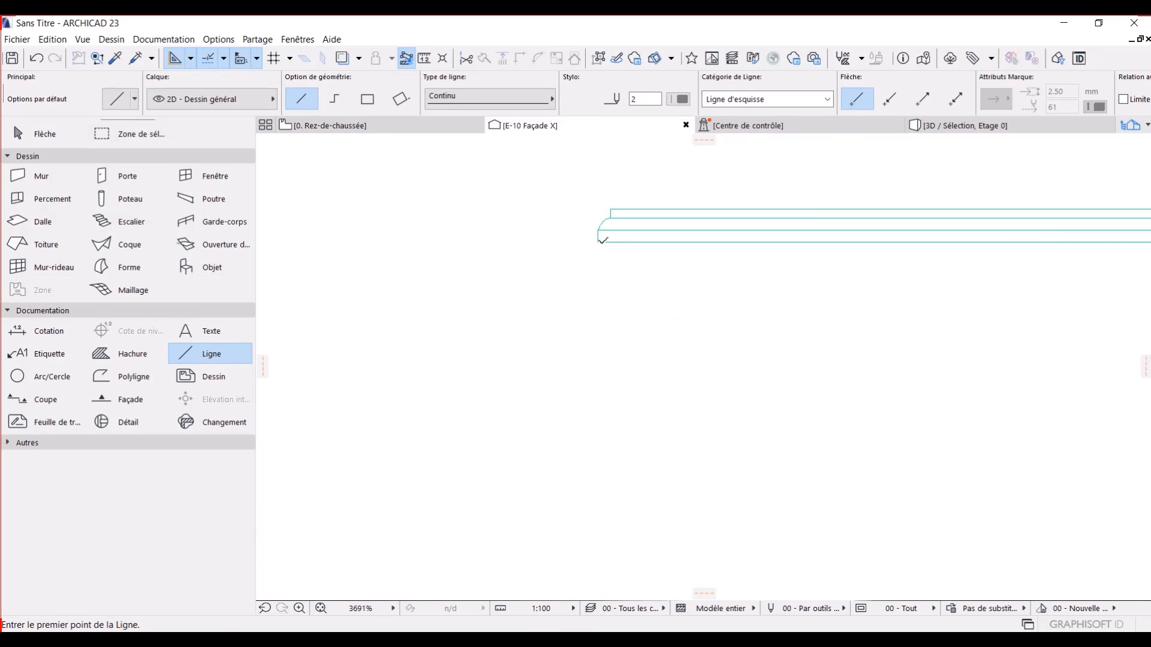
scroll(601, 395, down, 7)
middle_drag(597, 426, 562, 353)
scroll(564, 361, up, 5)
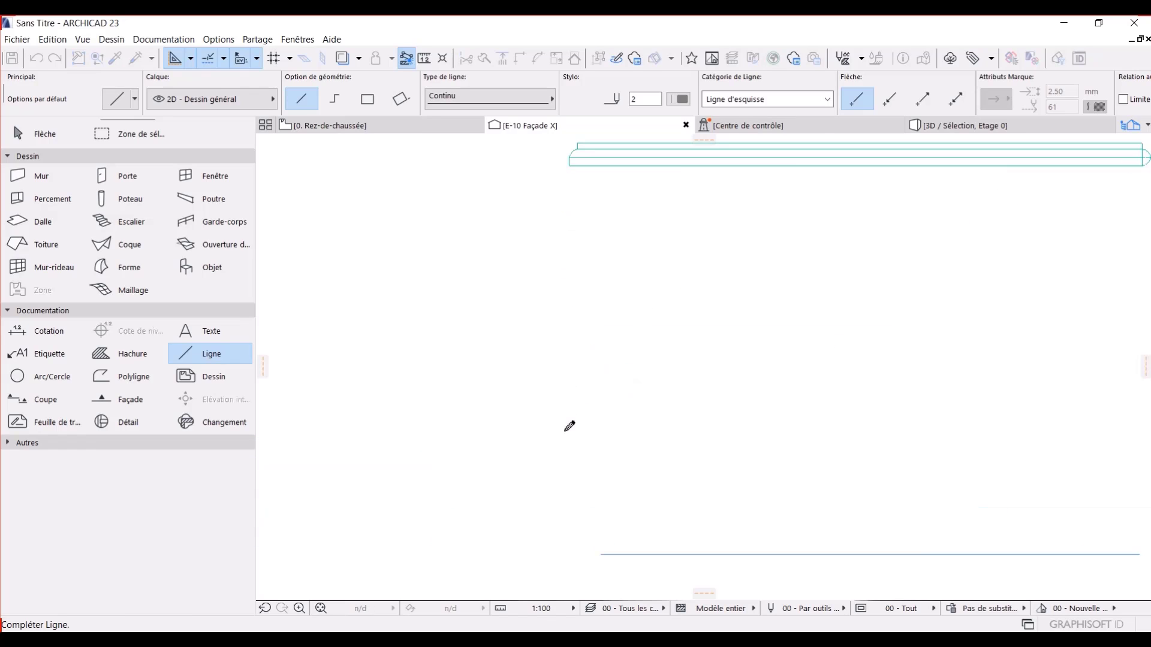
middle_drag(552, 475, 552, 454)
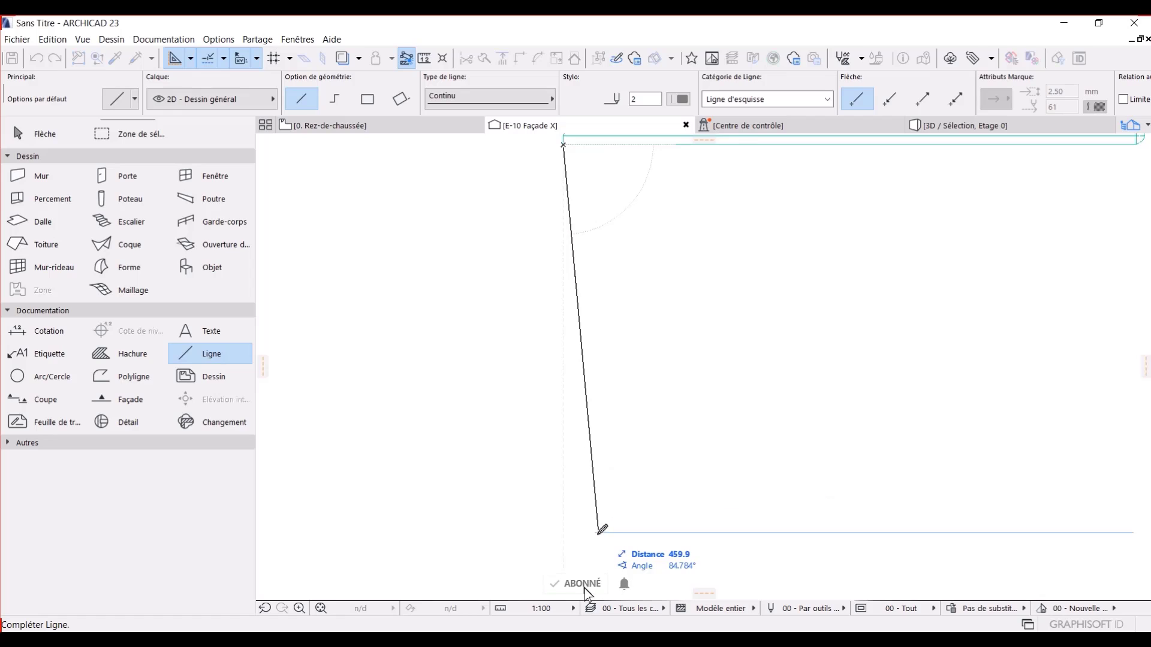
click(565, 531)
scroll(779, 363, down, 3)
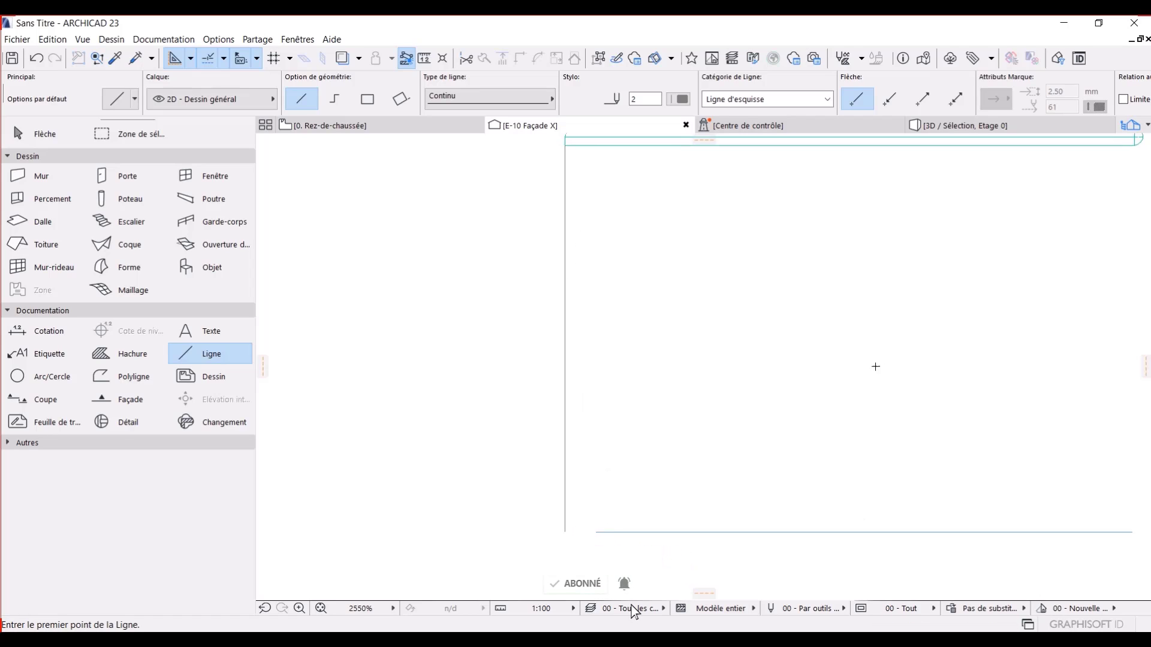
scroll(860, 336, up, 5)
scroll(751, 314, down, 2)
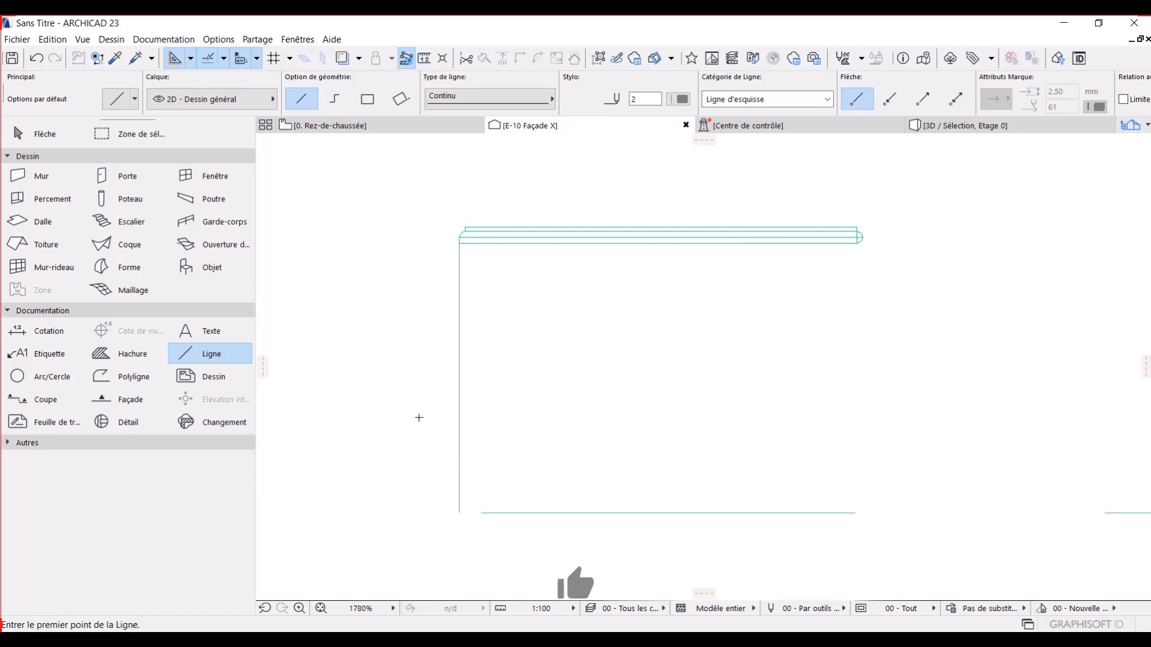
key(Escape)
Step: Copy the vertical line under the tabletop's left corner 25 mm to the right
click(459, 287)
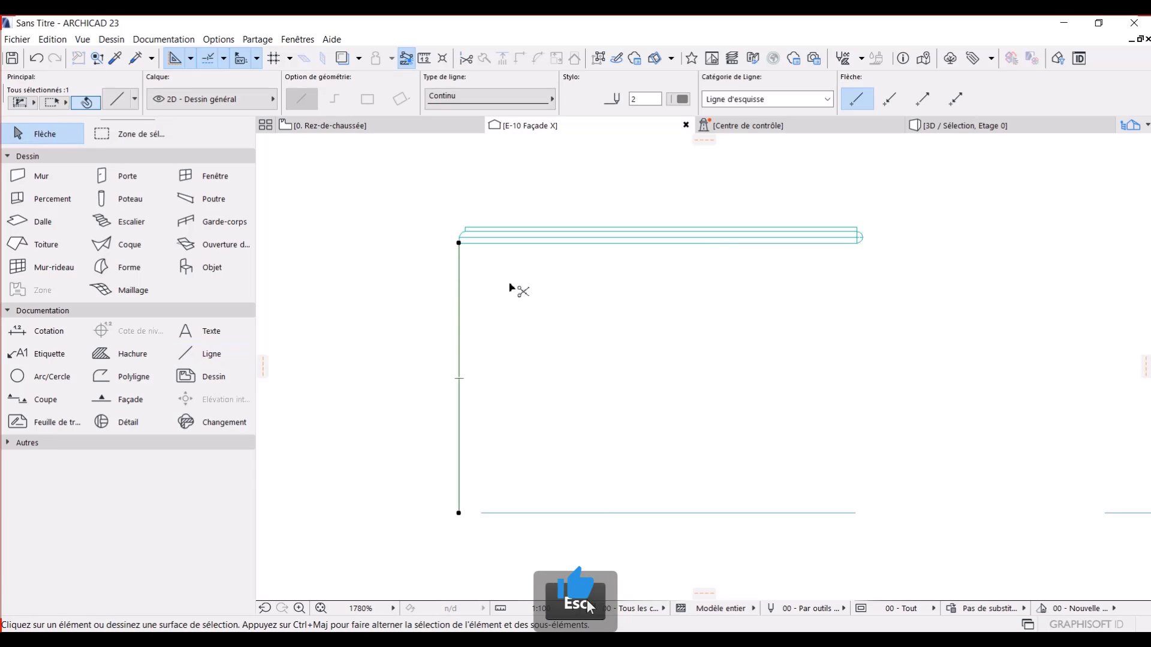
key(ctrl+shift+t)
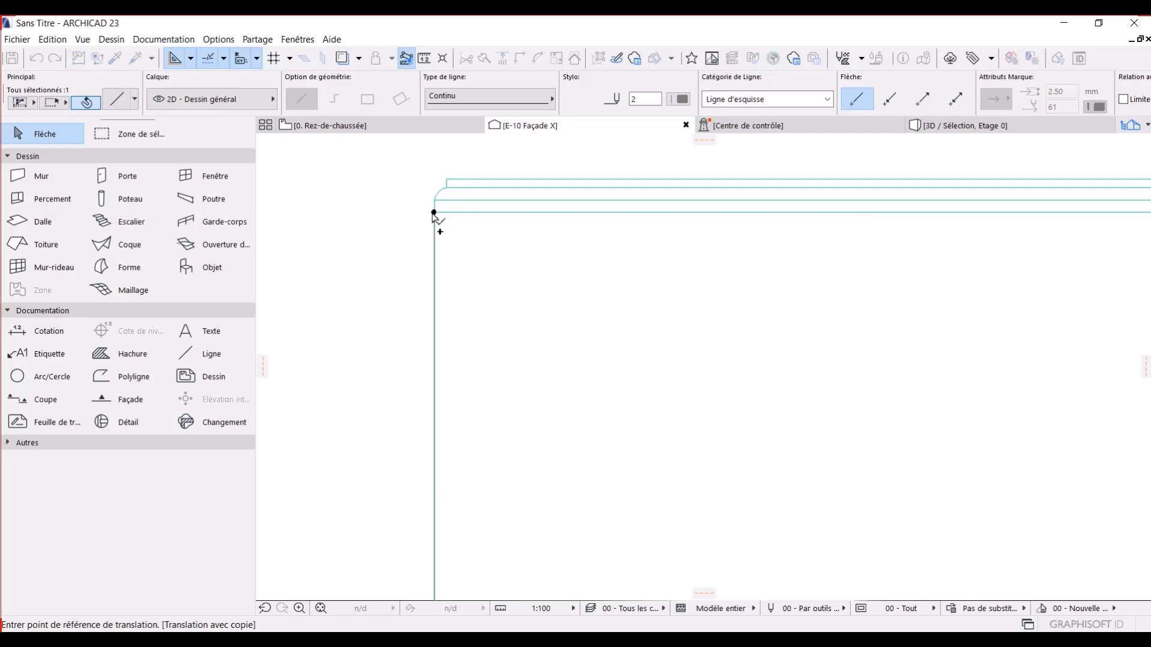
click(434, 212)
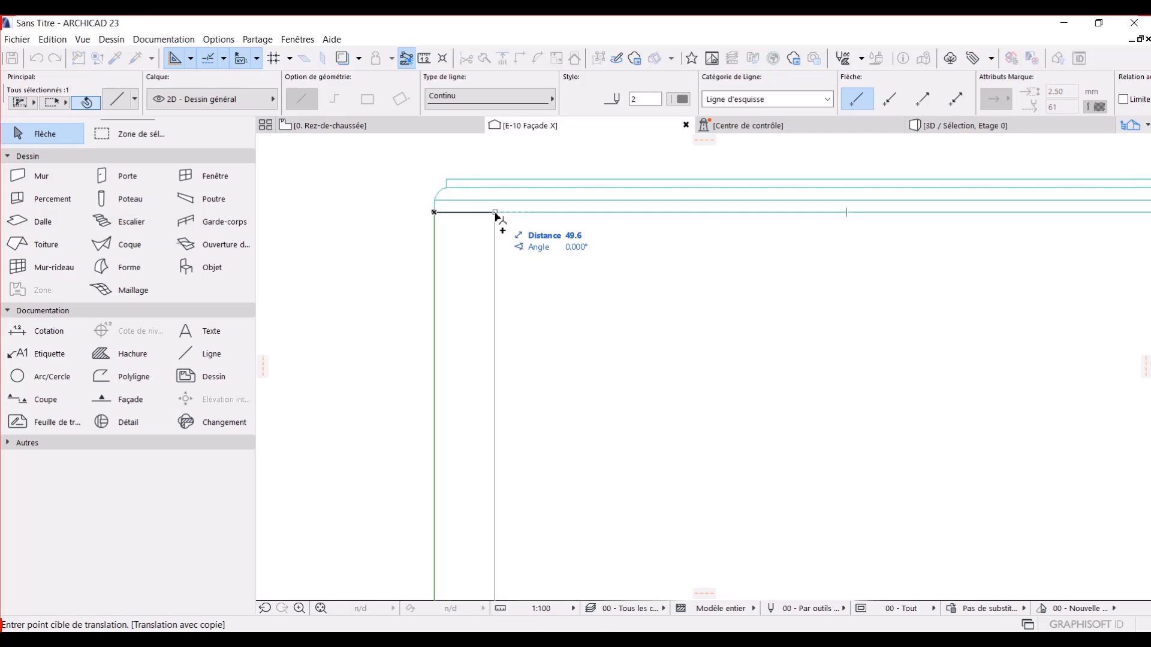
text(25)
key(Return)
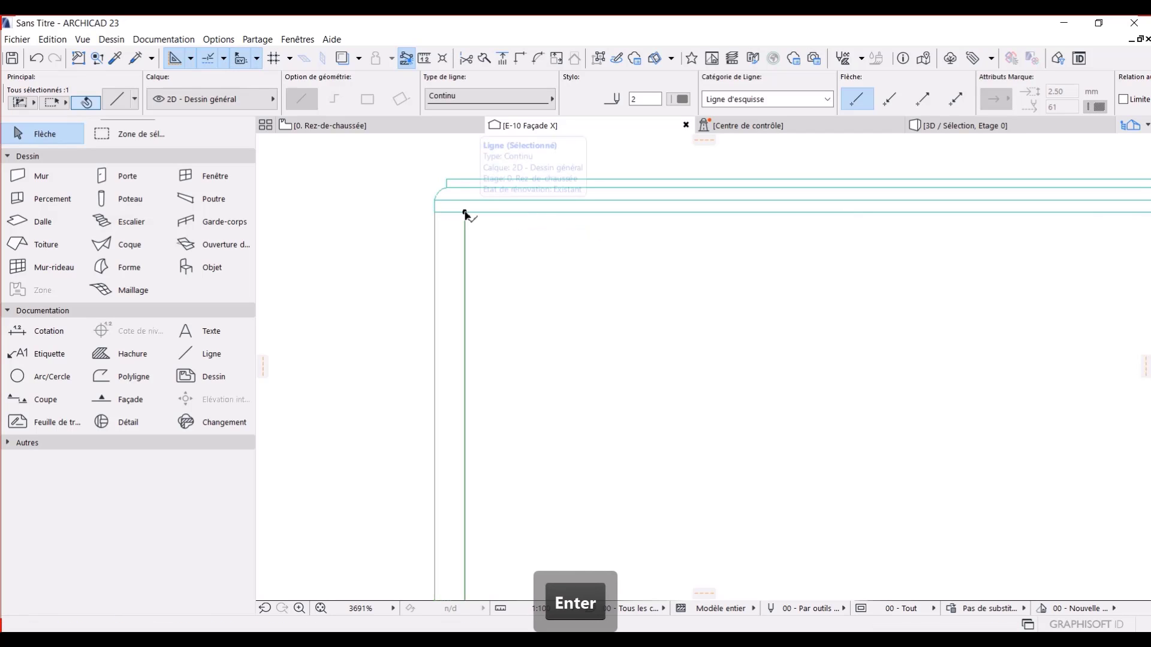
Step: Copy the new vertical line another 70 mm to the right for the leg's inner edge and deselect it
key(ctrl+shift+t)
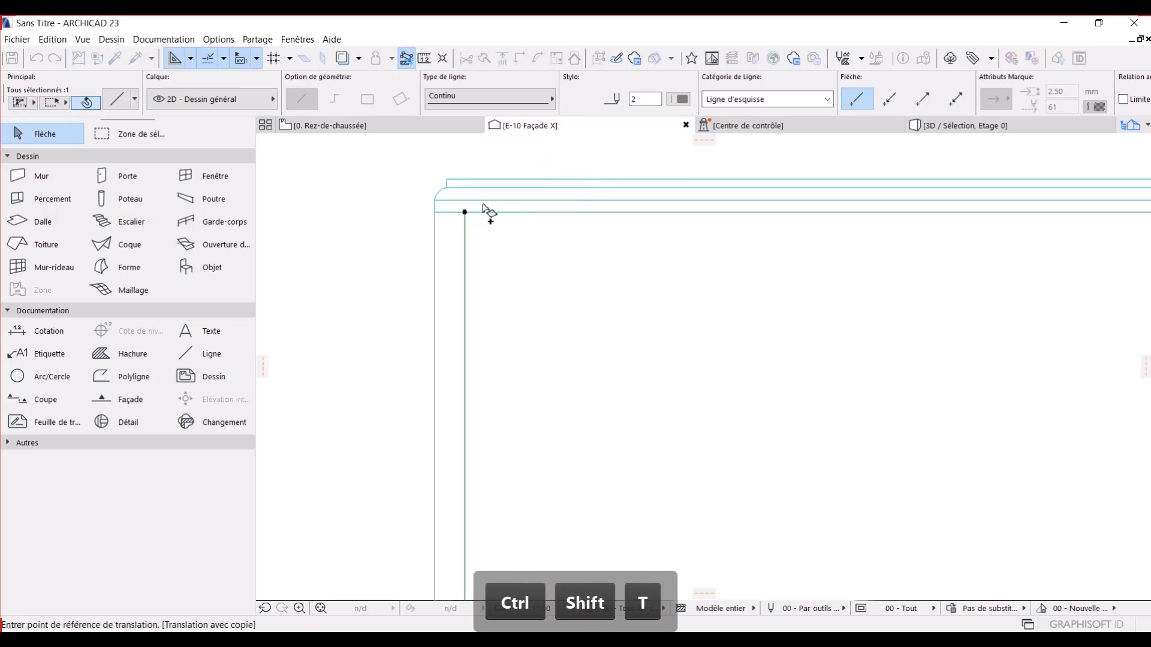
click(465, 212)
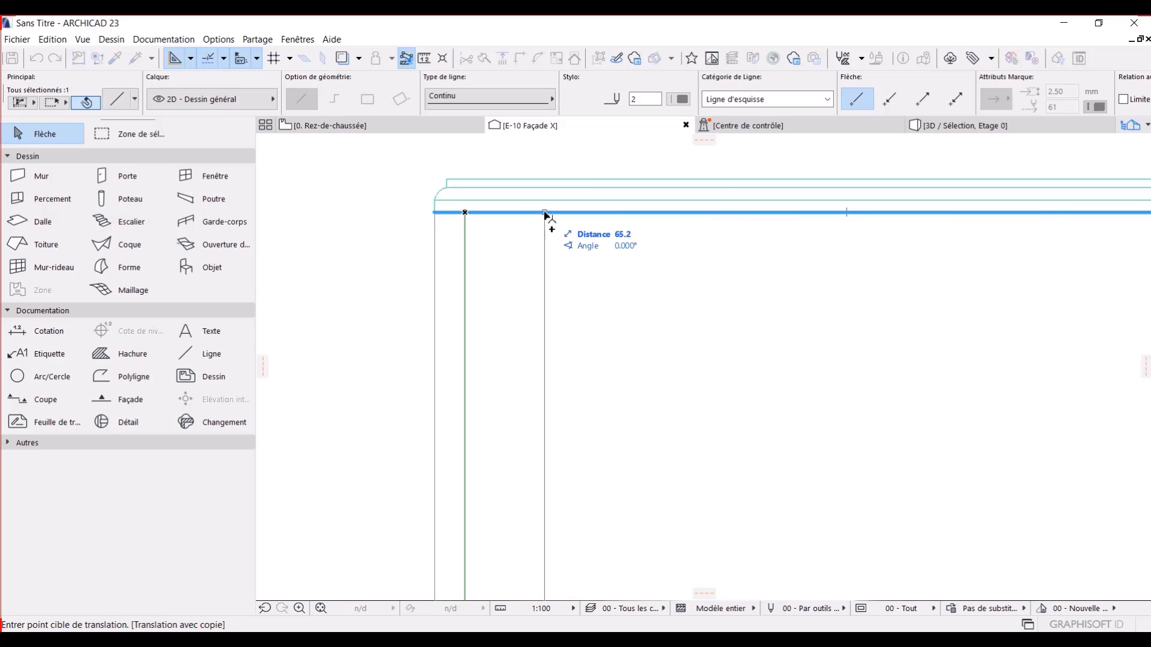
text(70)
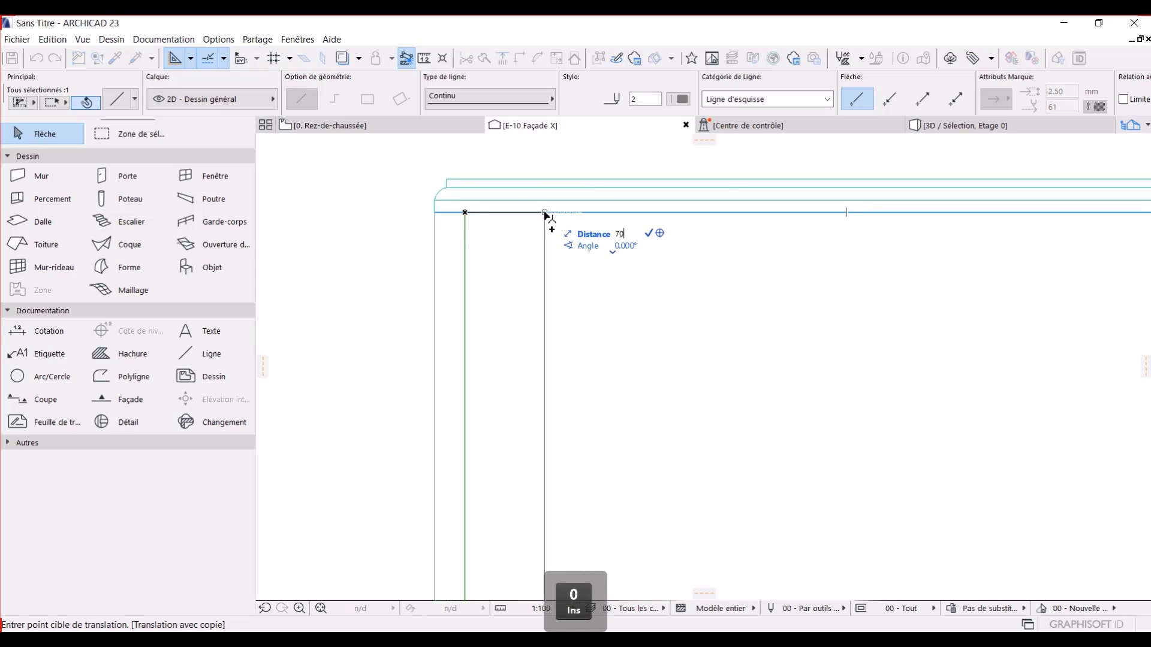
key(Return)
key(Escape)
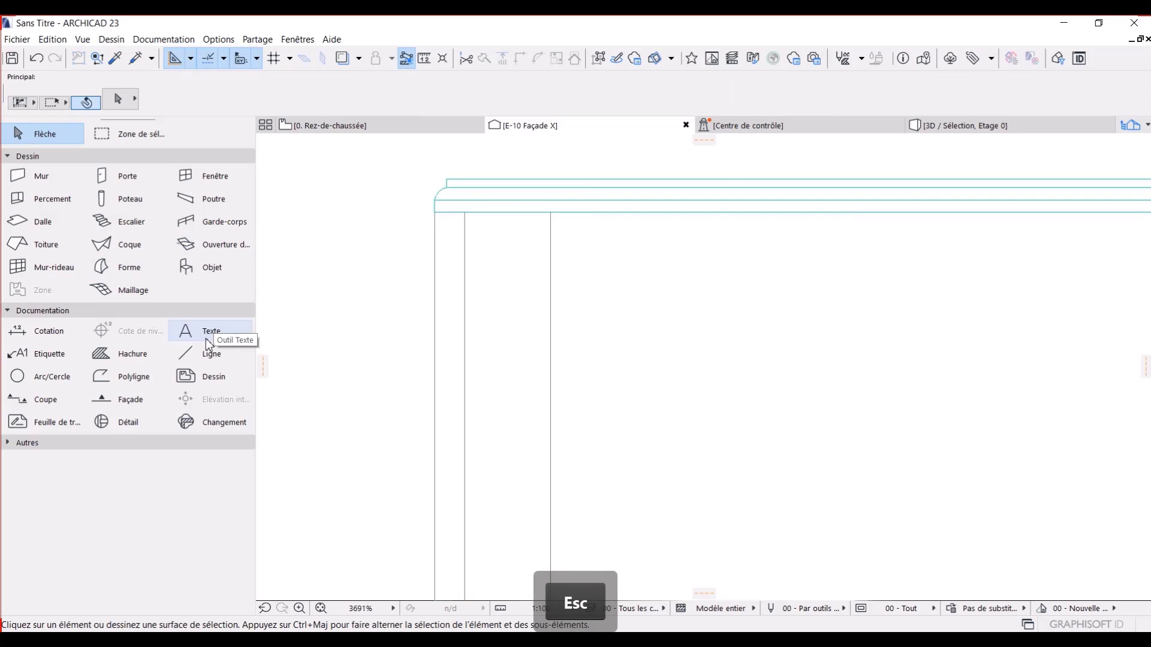
Step: Draw a horizontal line along the tabletop's underside from its lower left corner to the right end of the straight bottom edge
click(199, 353)
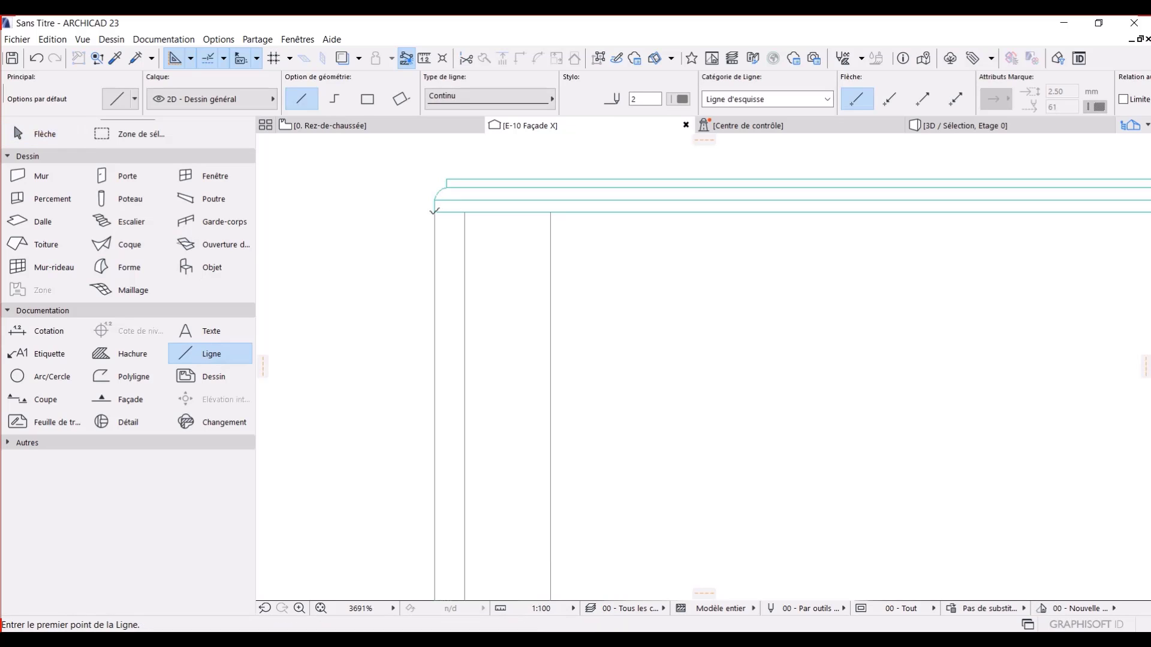
click(435, 211)
scroll(912, 192, down, 3)
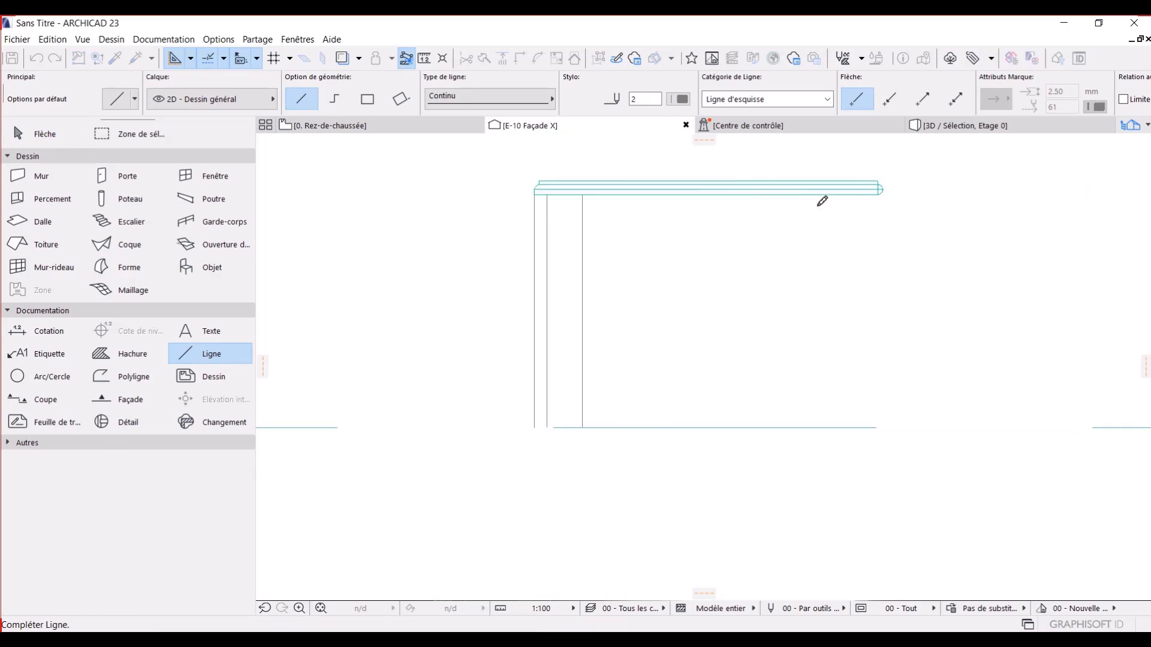
scroll(983, 205, up, 3)
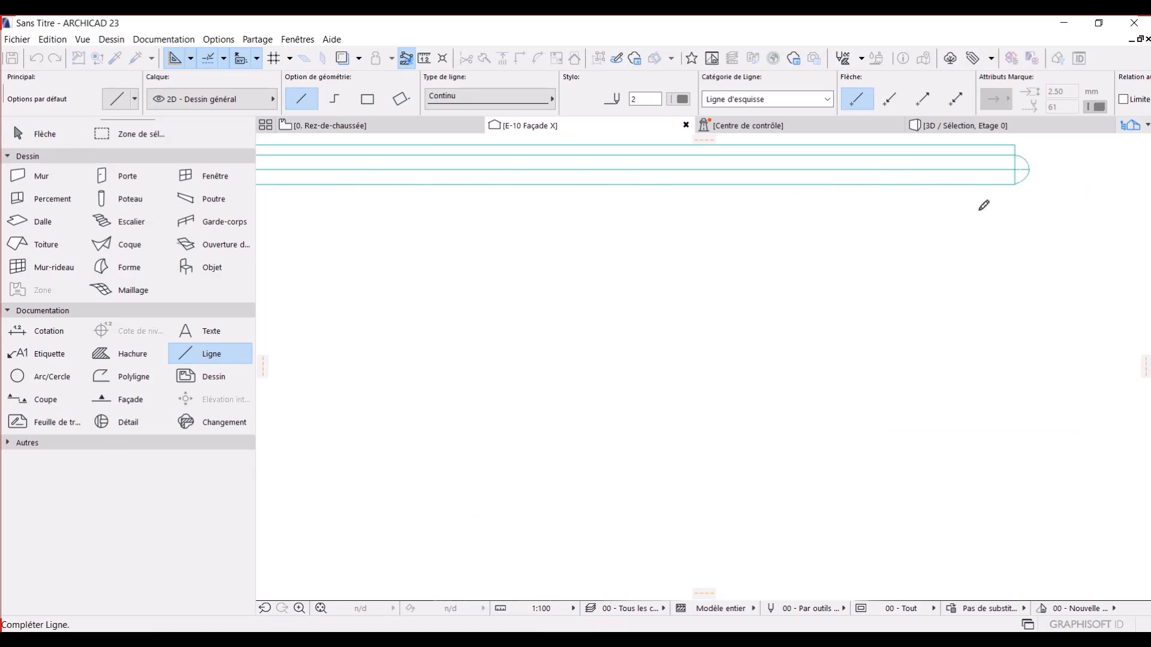
click(1016, 185)
Step: Copy the horizontal line along the tabletop's underside 77 mm straight down
scroll(590, 314, down, 3)
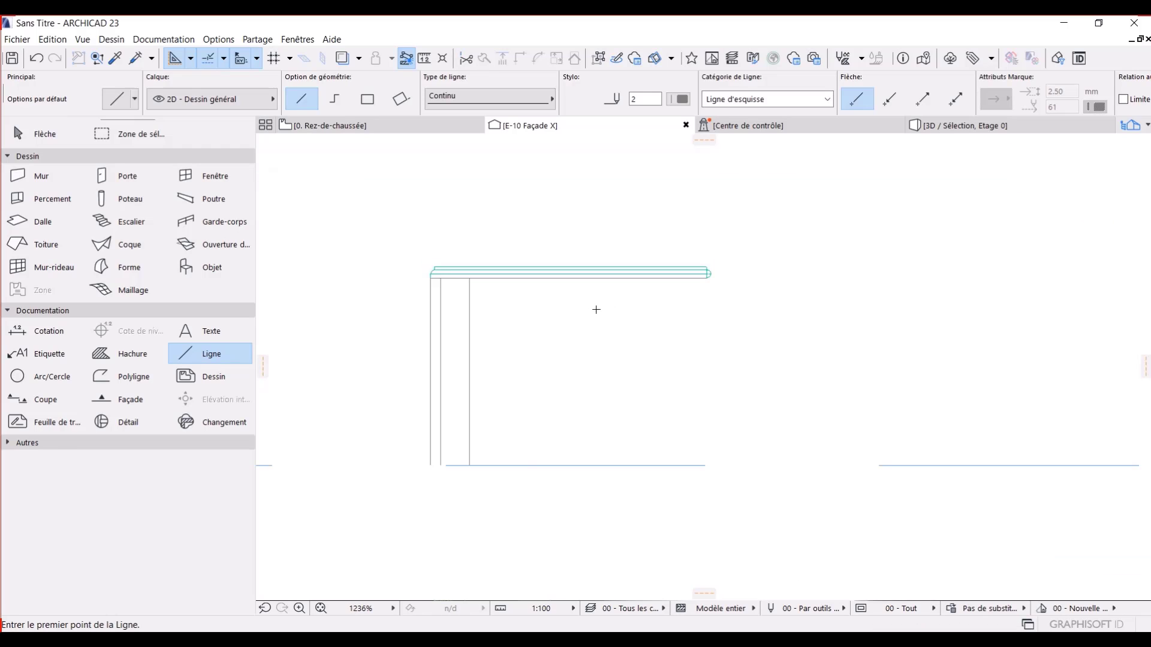
scroll(596, 309, up, 3)
middle_drag(432, 290, 642, 285)
scroll(376, 206, up, 3)
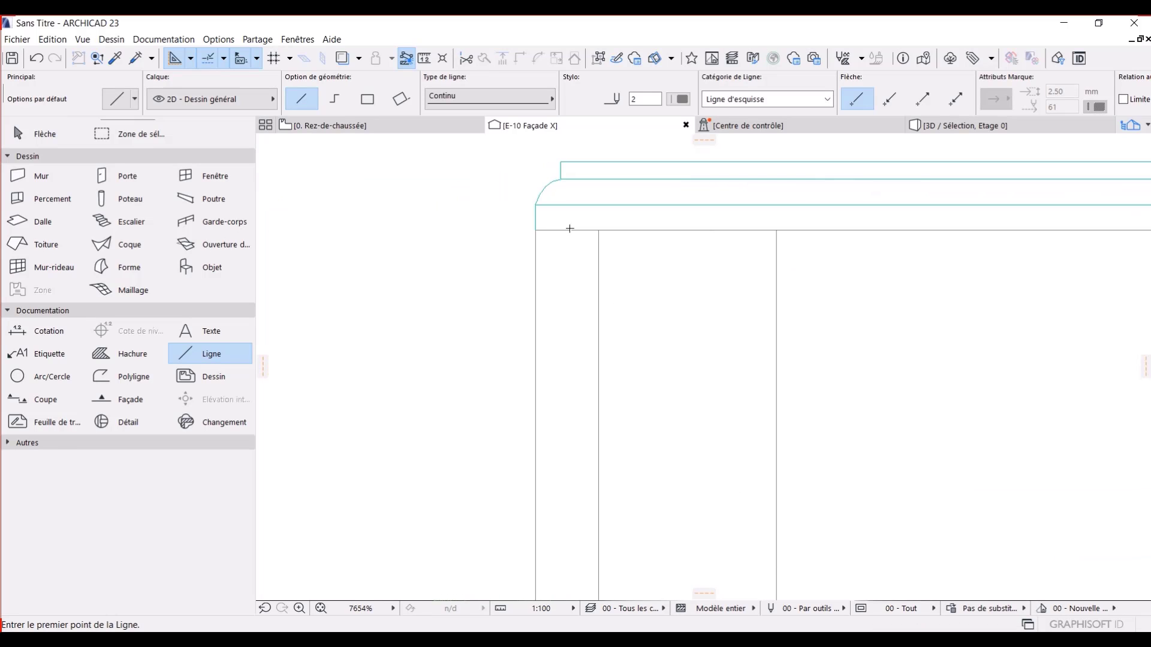
key(Escape)
click(645, 230)
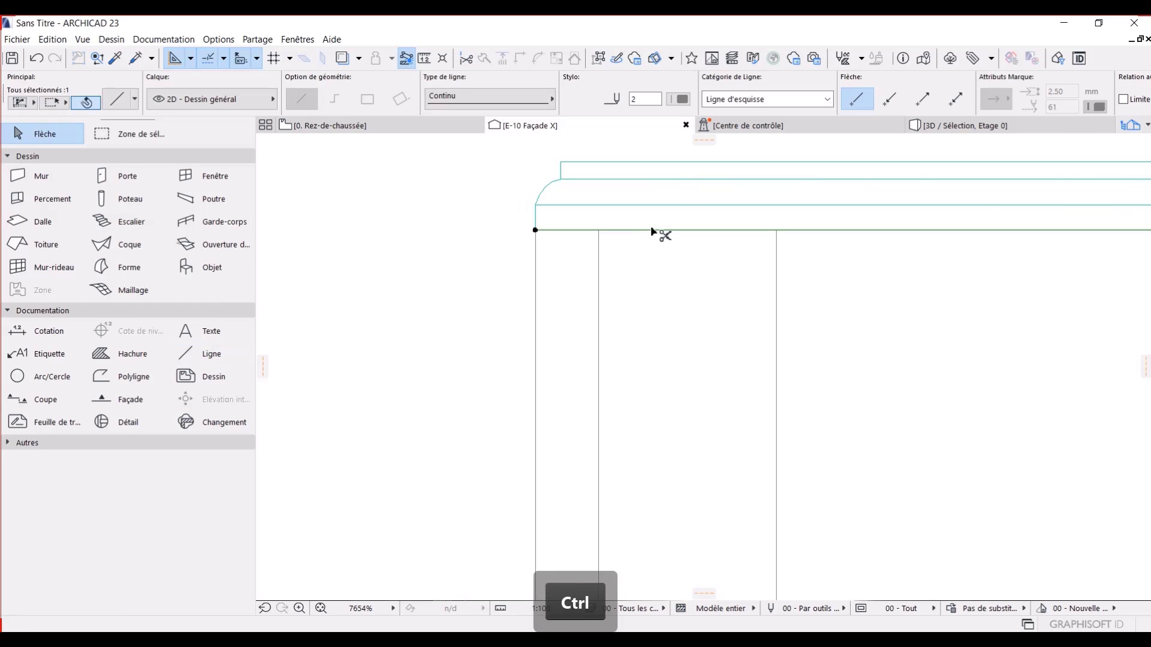
key(ctrl+shift+t)
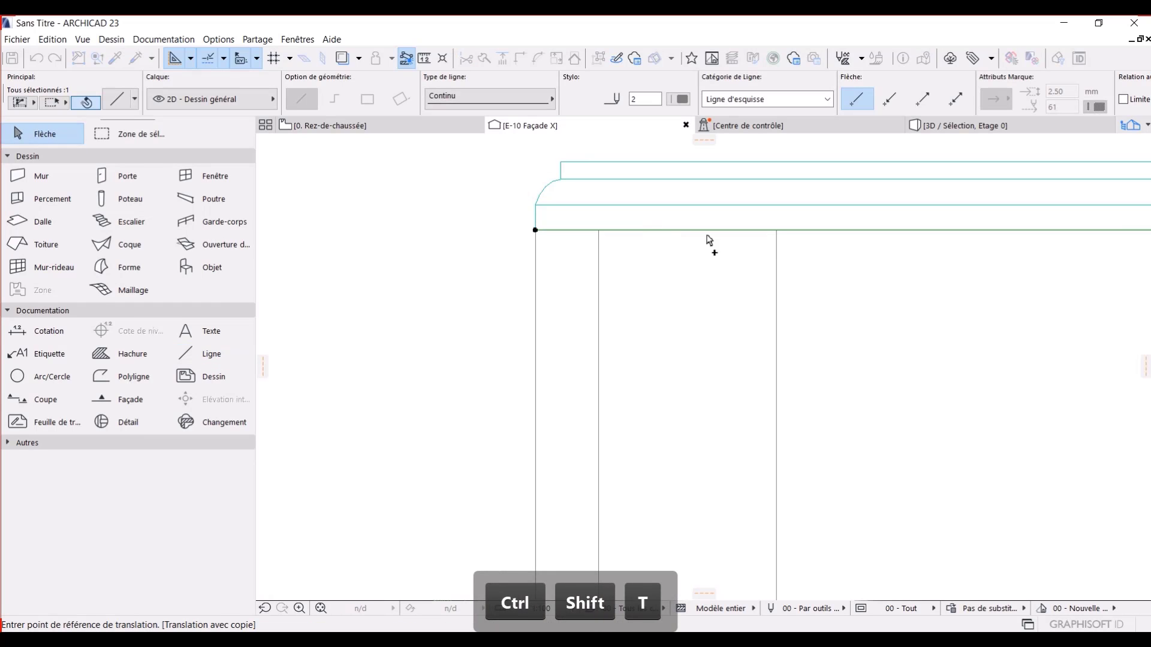
click(807, 230)
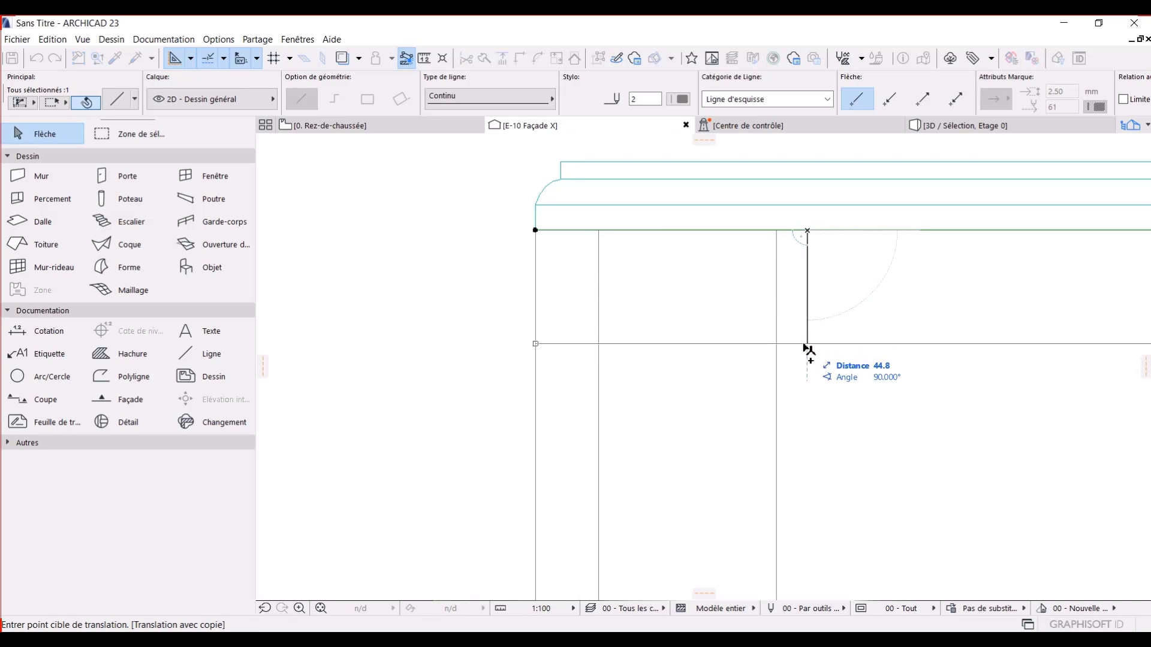
text(7)
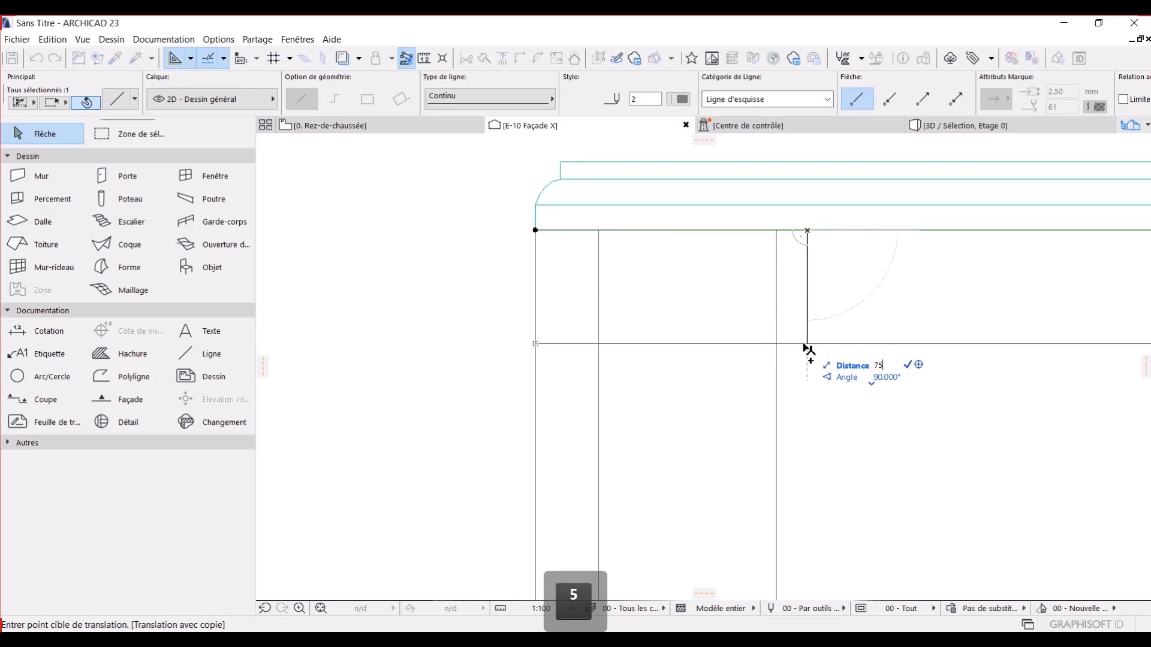
text(5)
key(BackSpace)
text(7)
key(Return)
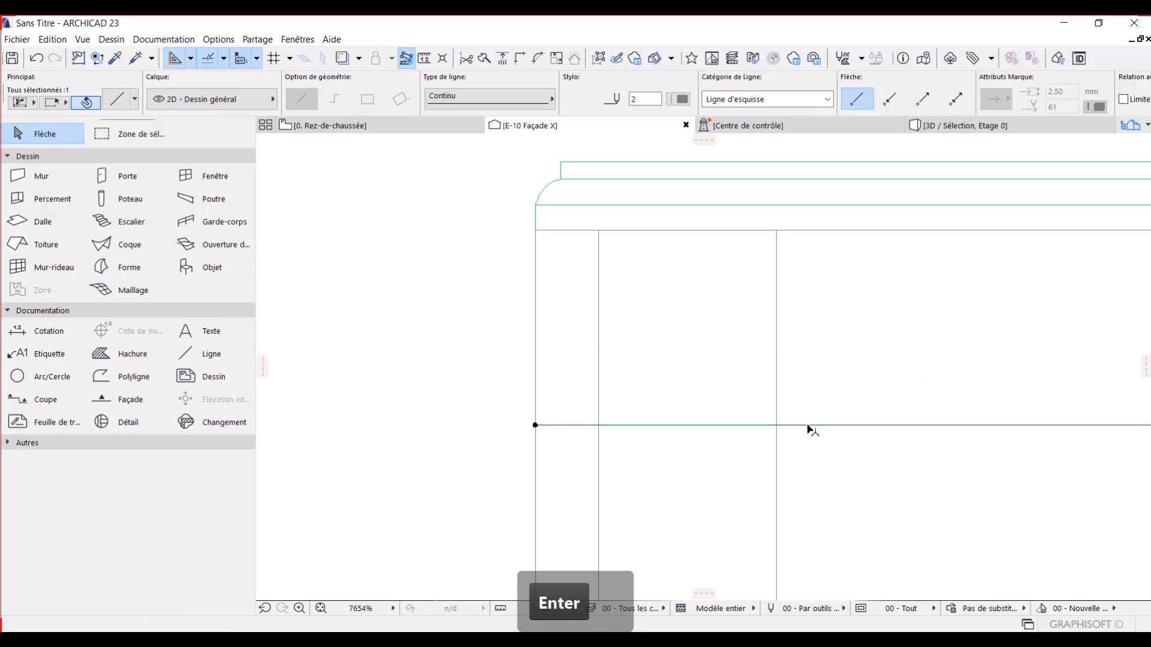
Step: Copy the lower horizontal line another 15 mm straight down
scroll(1053, 443, down, 3)
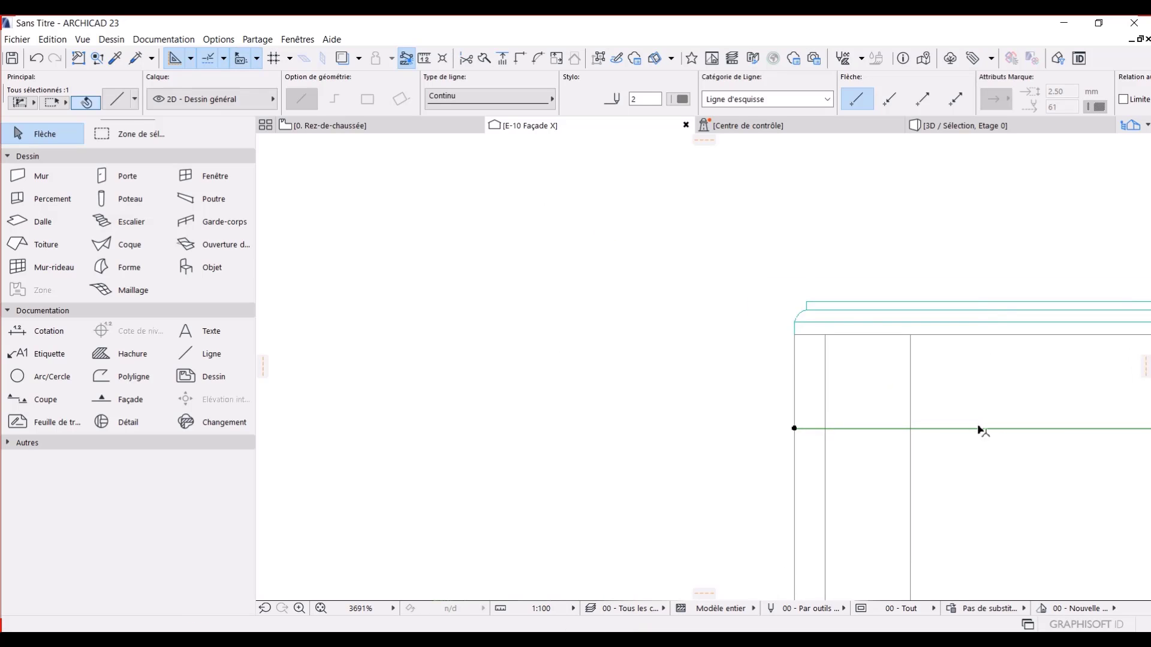
middle_drag(979, 429, 820, 208)
key(ctrl+shift+t)
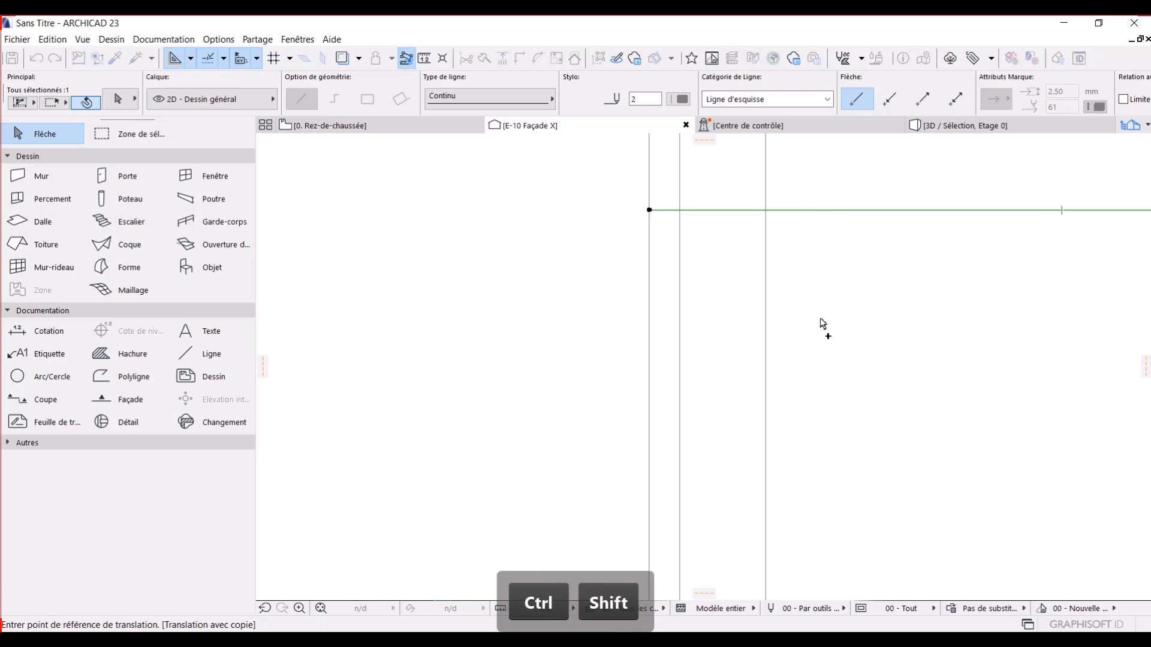
click(830, 210)
text(15)
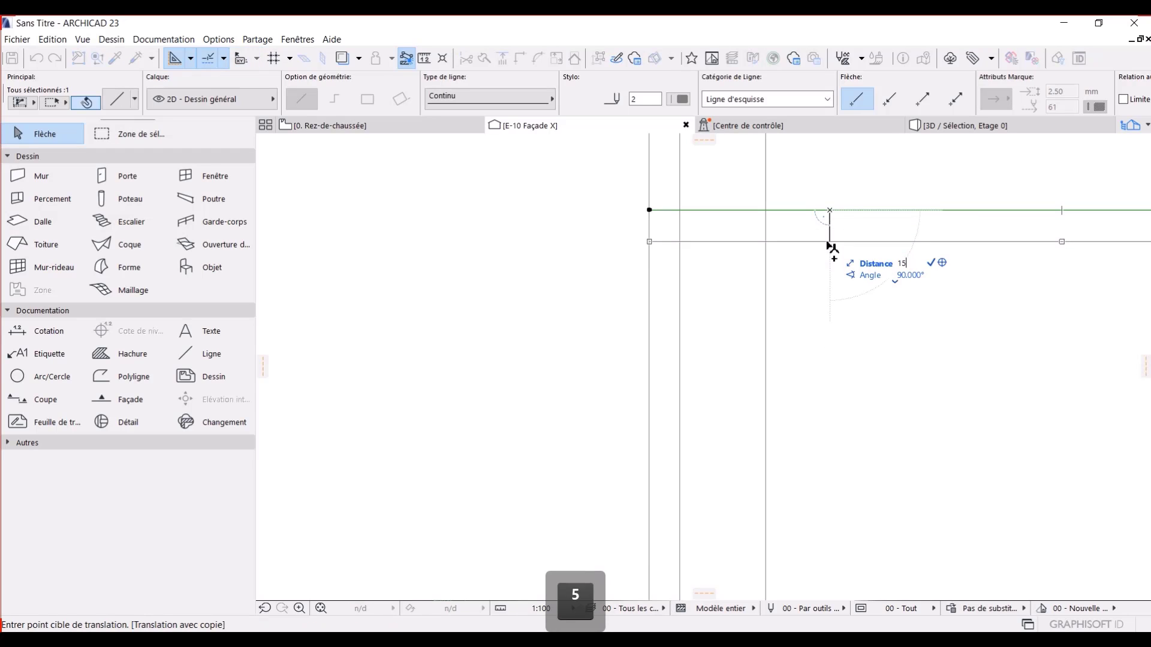
key(Return)
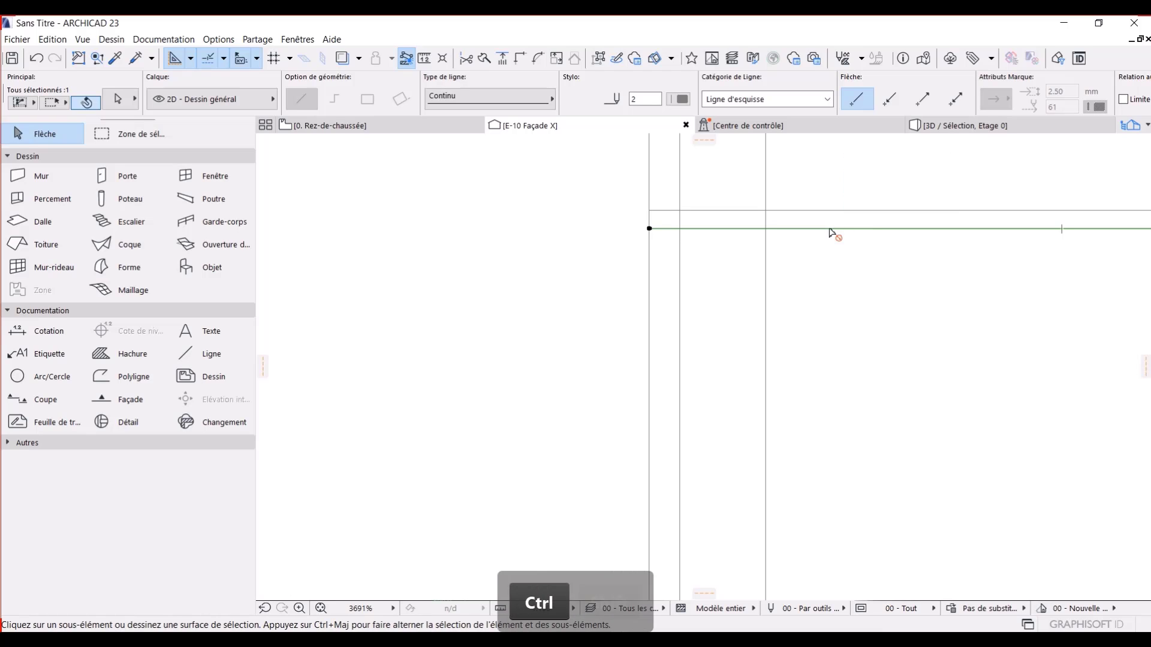
Step: Copy the lowest horizontal line straight down onto the ground-floor level line
key(ctrl+shift+t)
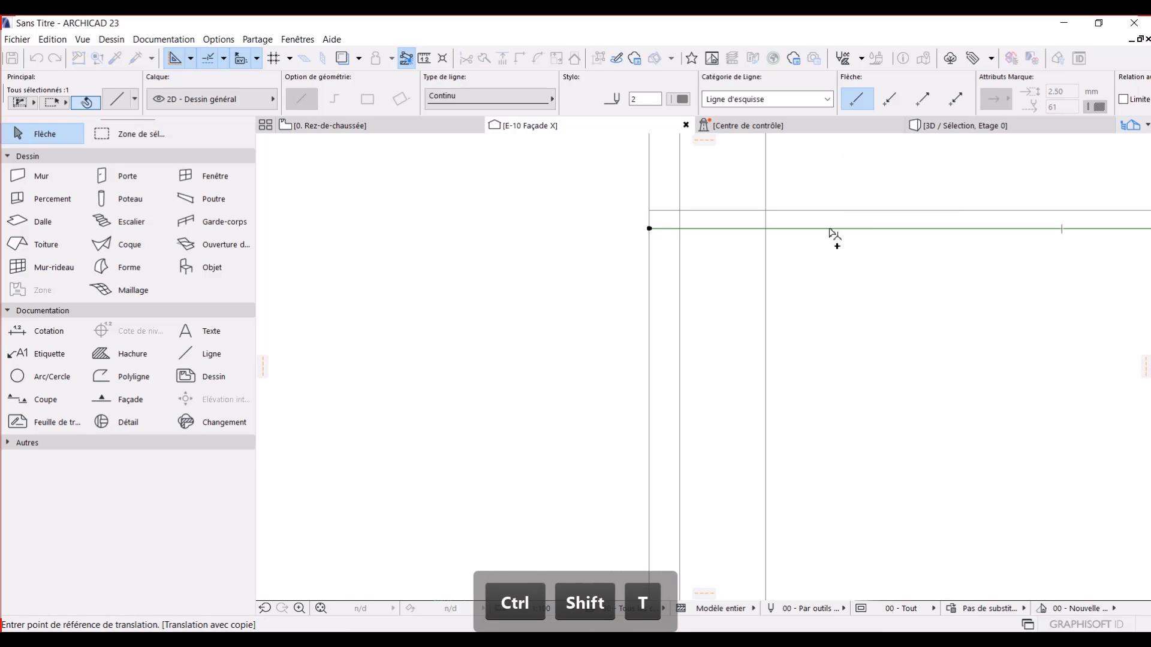
click(833, 228)
scroll(816, 488, down, 3)
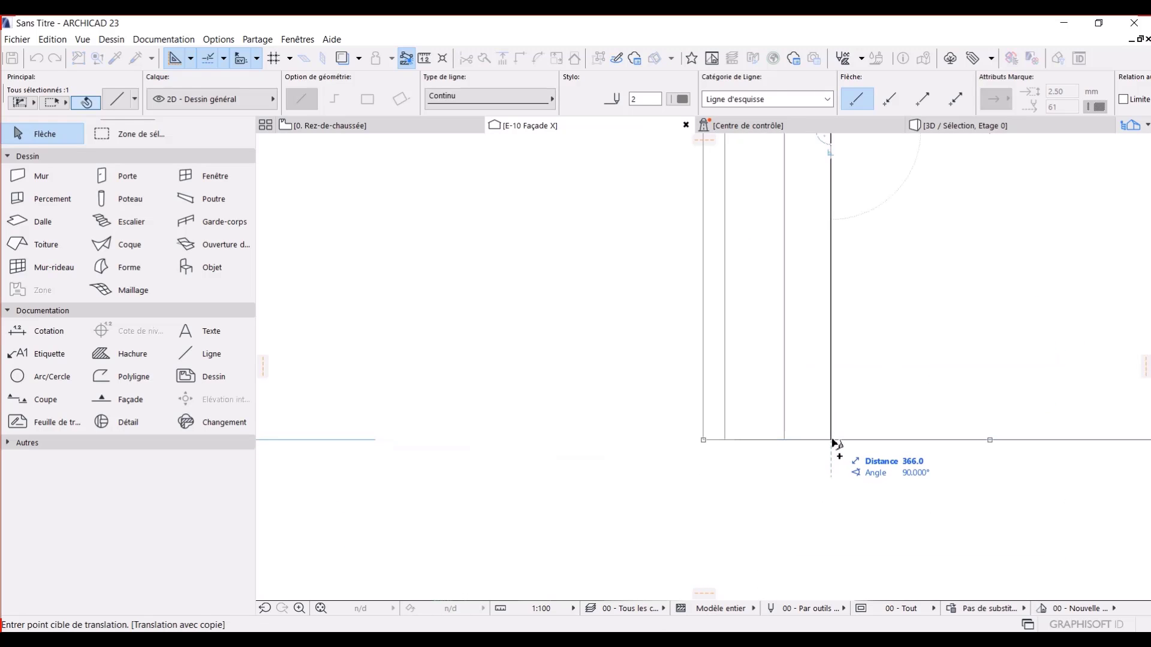
click(832, 441)
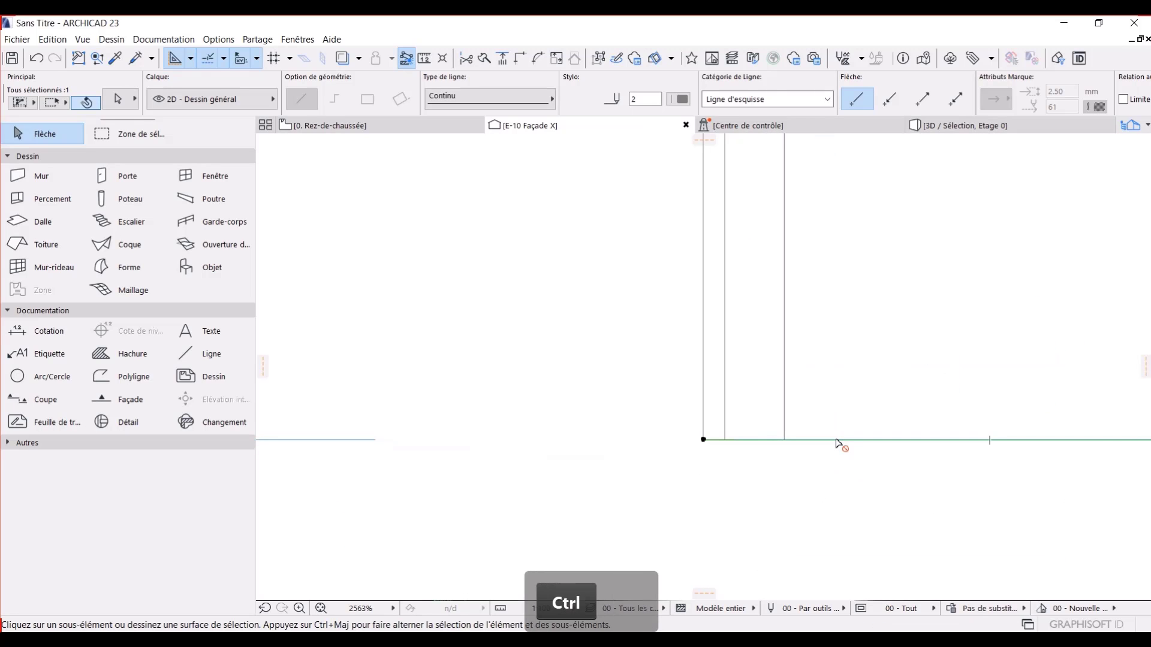
Step: Copy the horizontal line at ground-floor level 20 mm straight up and deselect it
key(ctrl+shift+t)
click(837, 440)
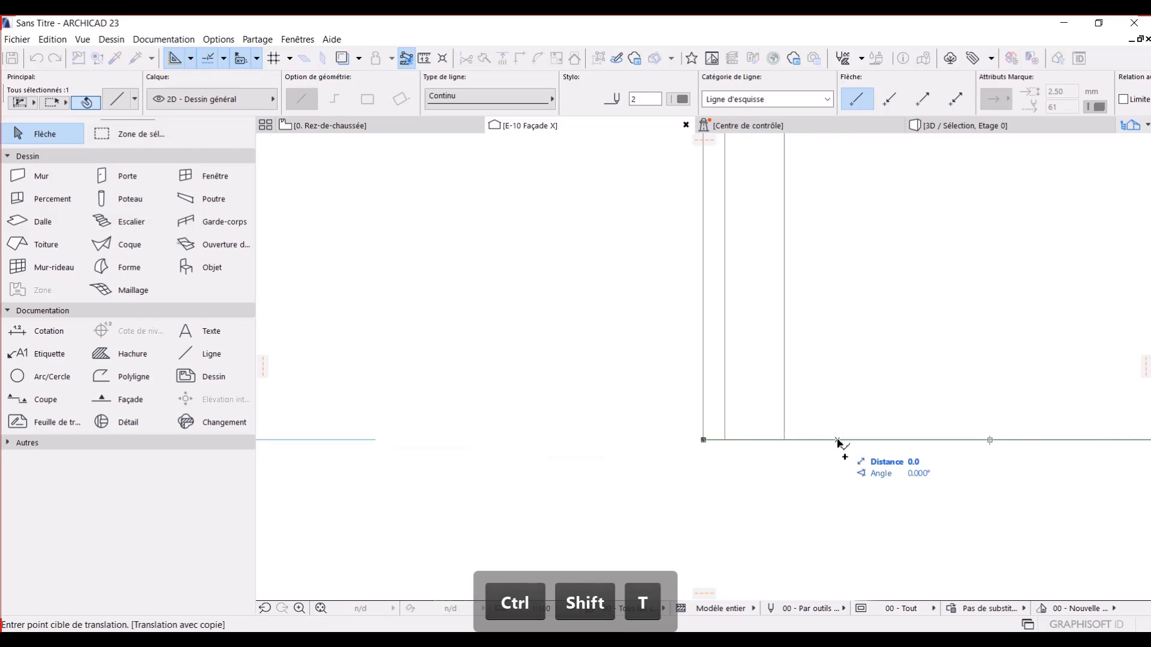
text(20)
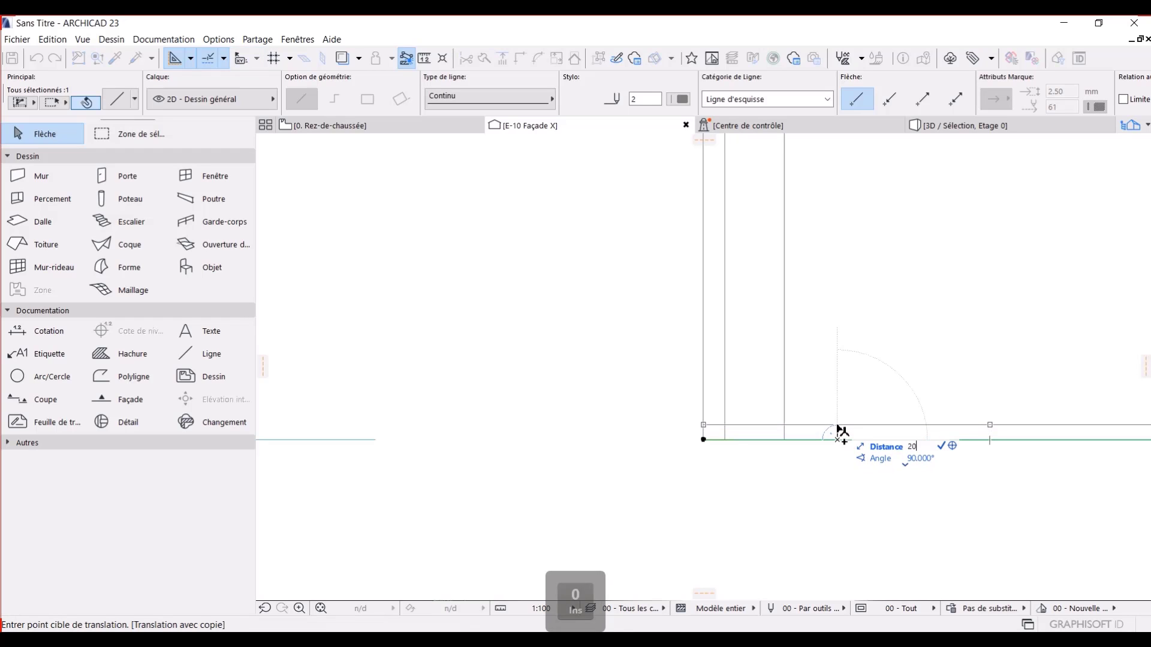
key(Return)
scroll(877, 380, down, 1)
middle_drag(872, 343, 807, 385)
middle_drag(810, 340, 808, 392)
key(Escape)
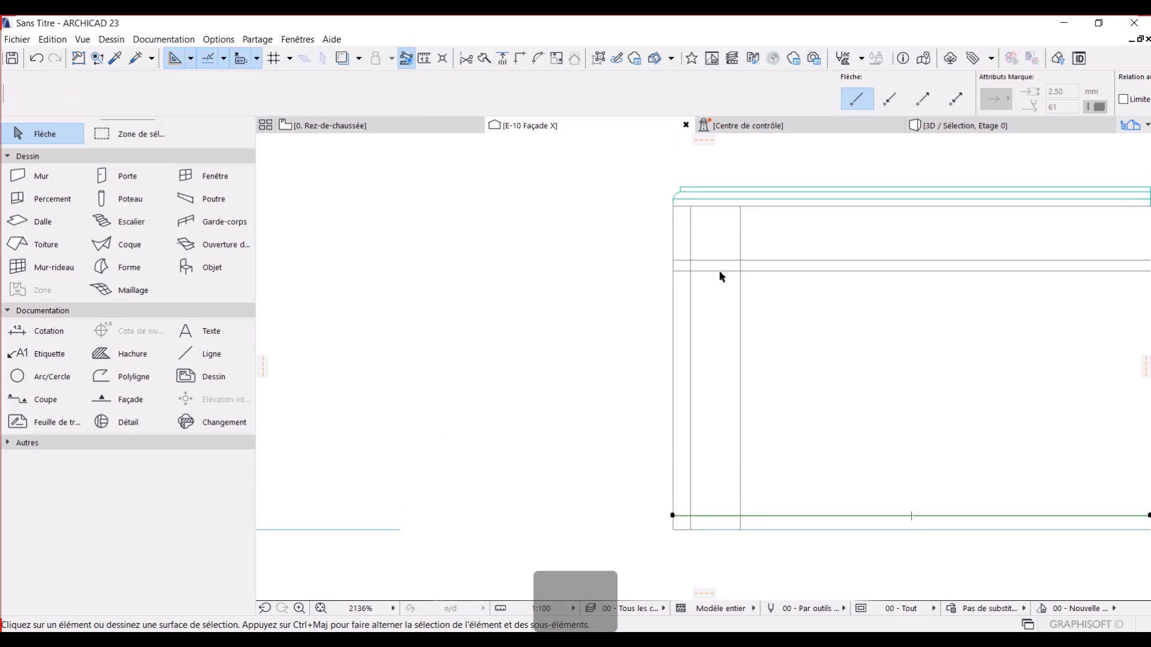
Step: Delete the leftmost vertical line under the tabletop's lower left corner
scroll(708, 320, up, 2)
scroll(871, 344, down, 2)
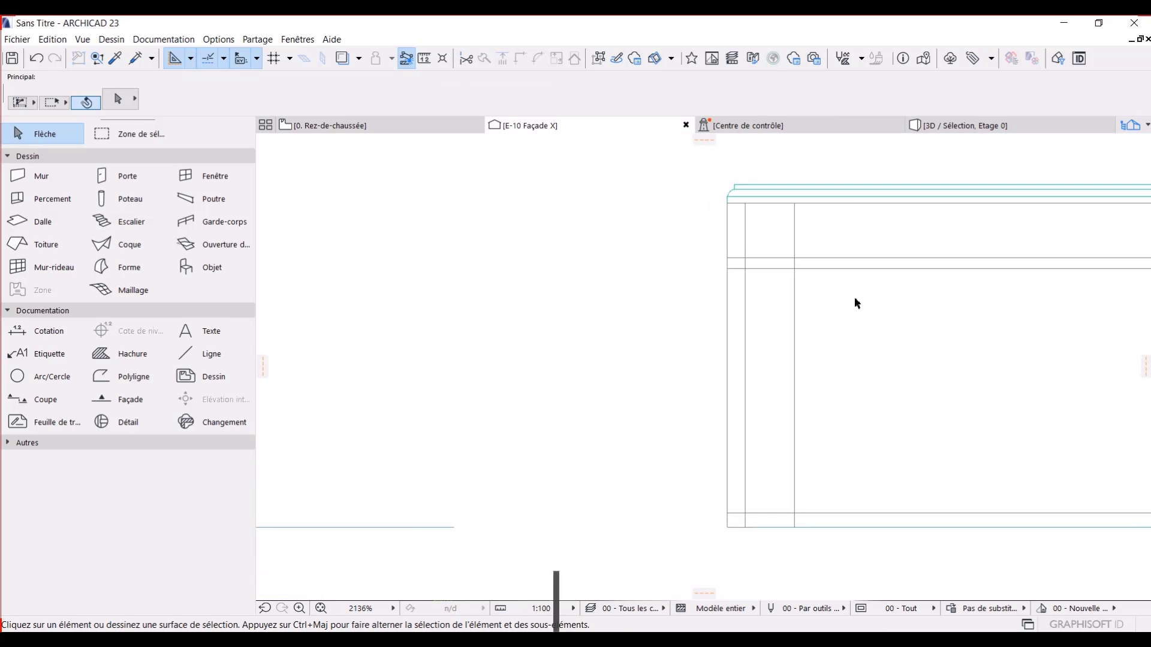
scroll(732, 303, up, 4)
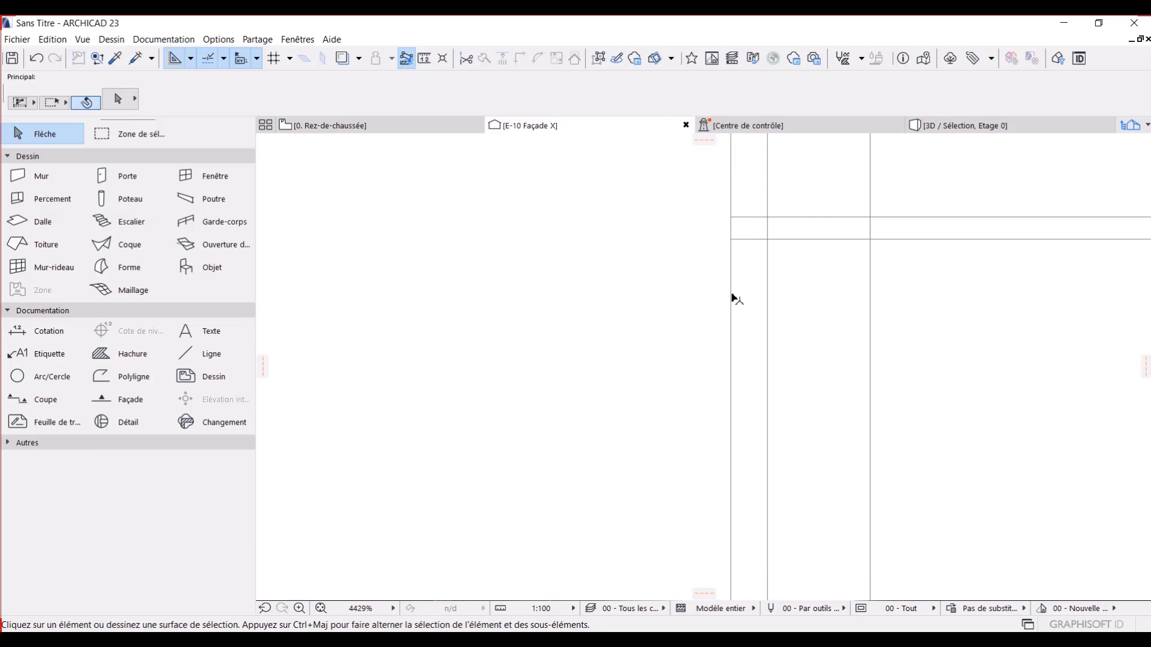
click(732, 299)
key(BackSpace)
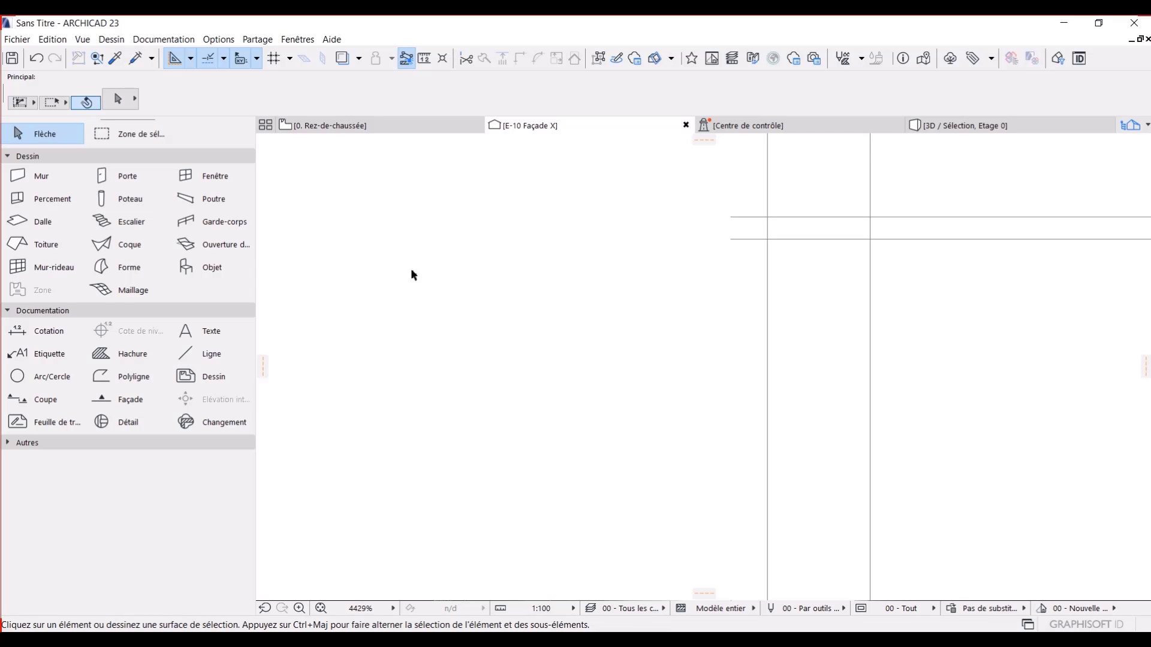
Step: With a polygonal Morph, trace the leg's upper block between the two vertical guides, from the second horizontal guide up to the tabletop's underside and back down
click(117, 267)
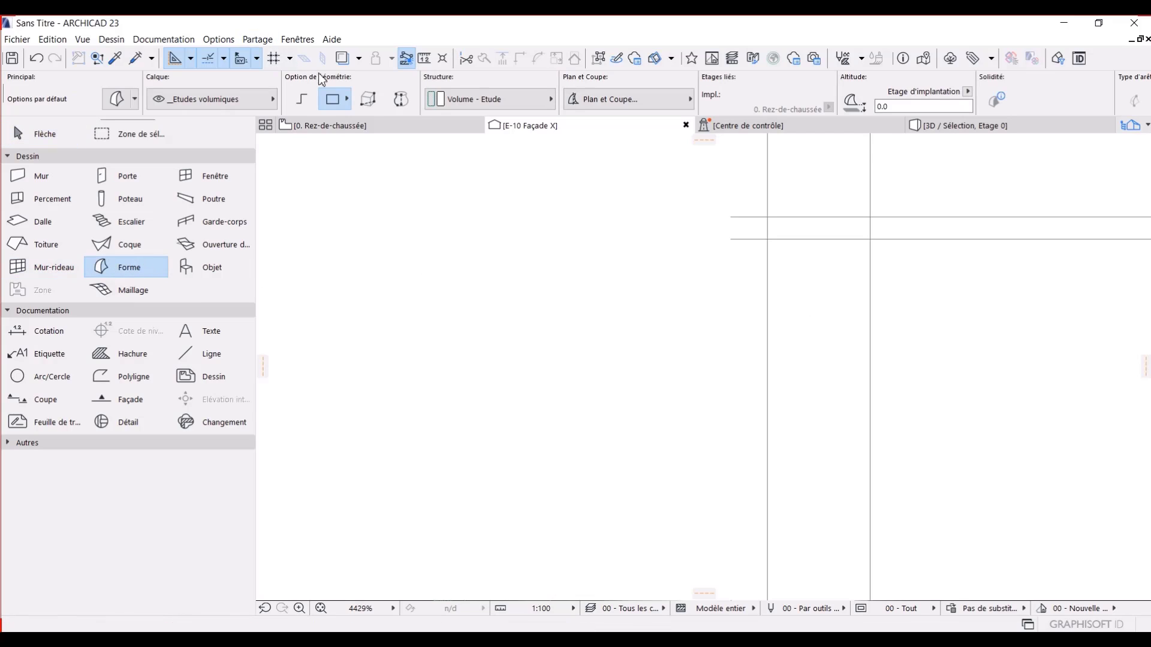
click(304, 108)
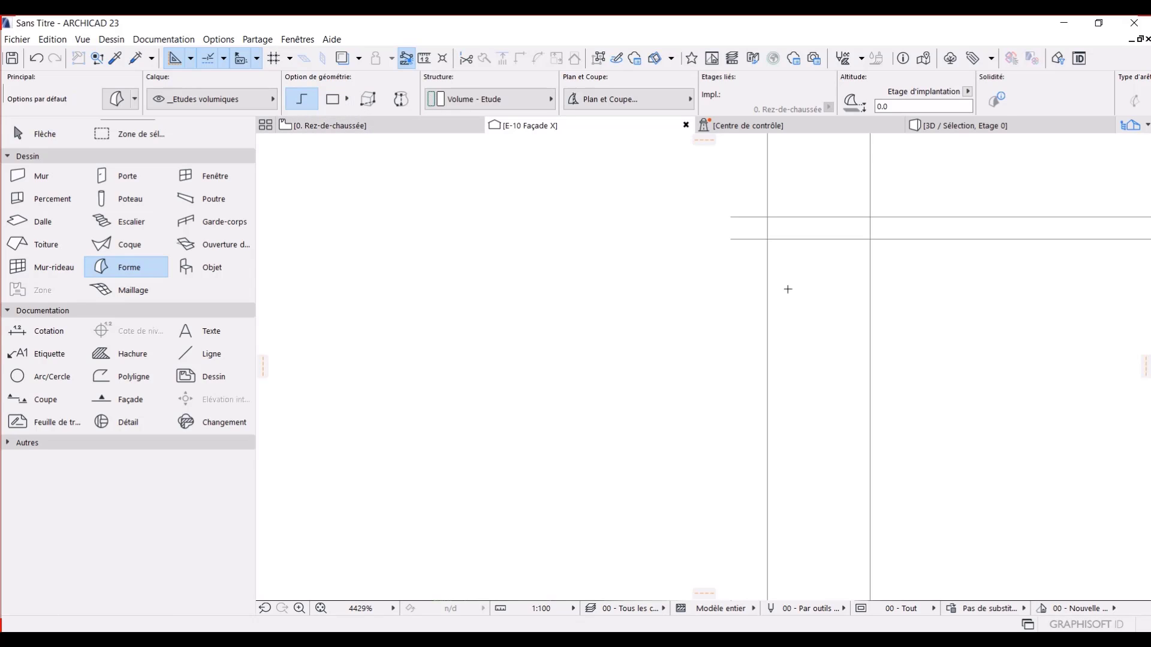
scroll(788, 290, up, 2)
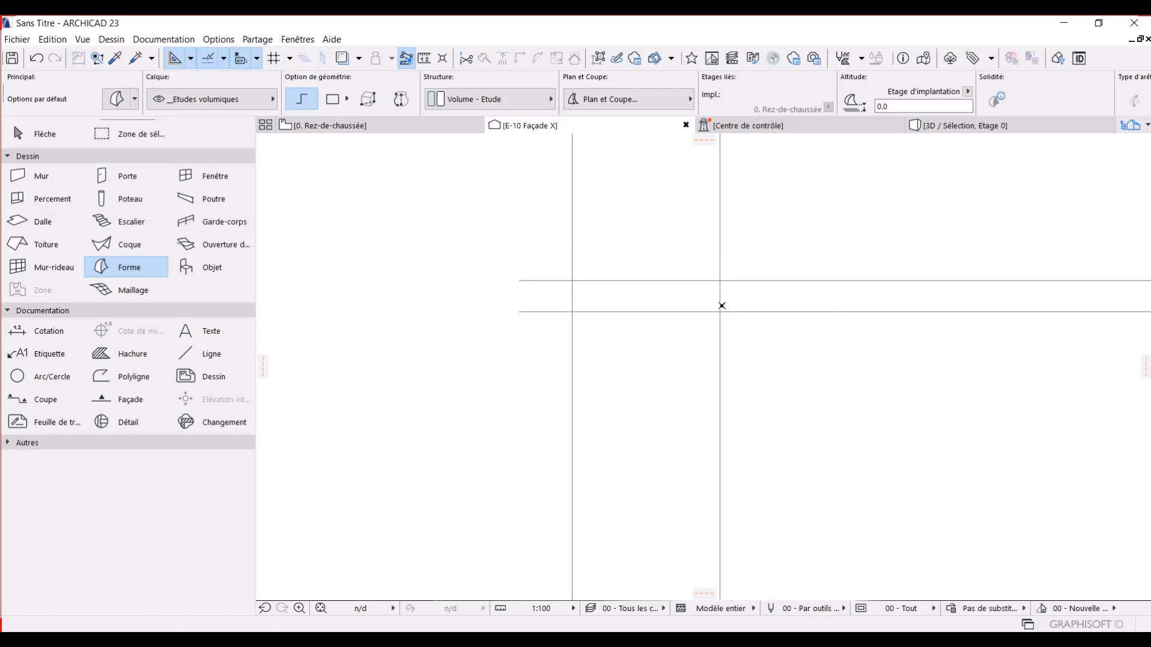
click(719, 312)
scroll(712, 258, down, 3)
mouse_move(715, 295)
middle_down()
mouse_move(725, 340)
mouse_move(783, 411)
middle_up()
scroll(797, 304, up, 3)
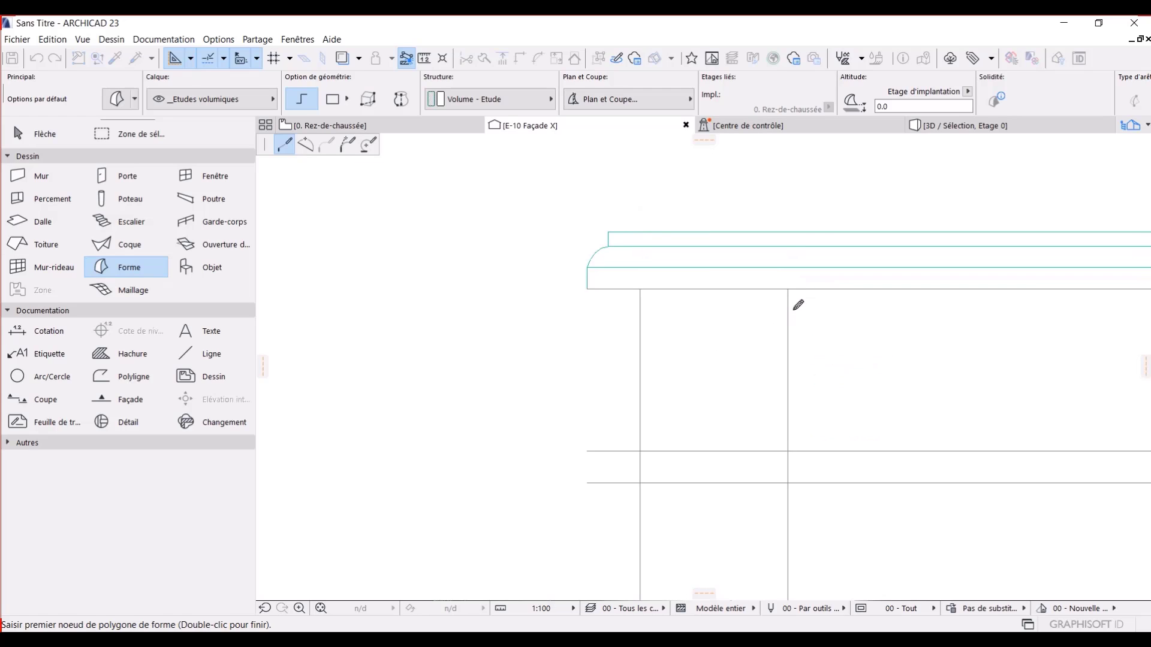
click(787, 289)
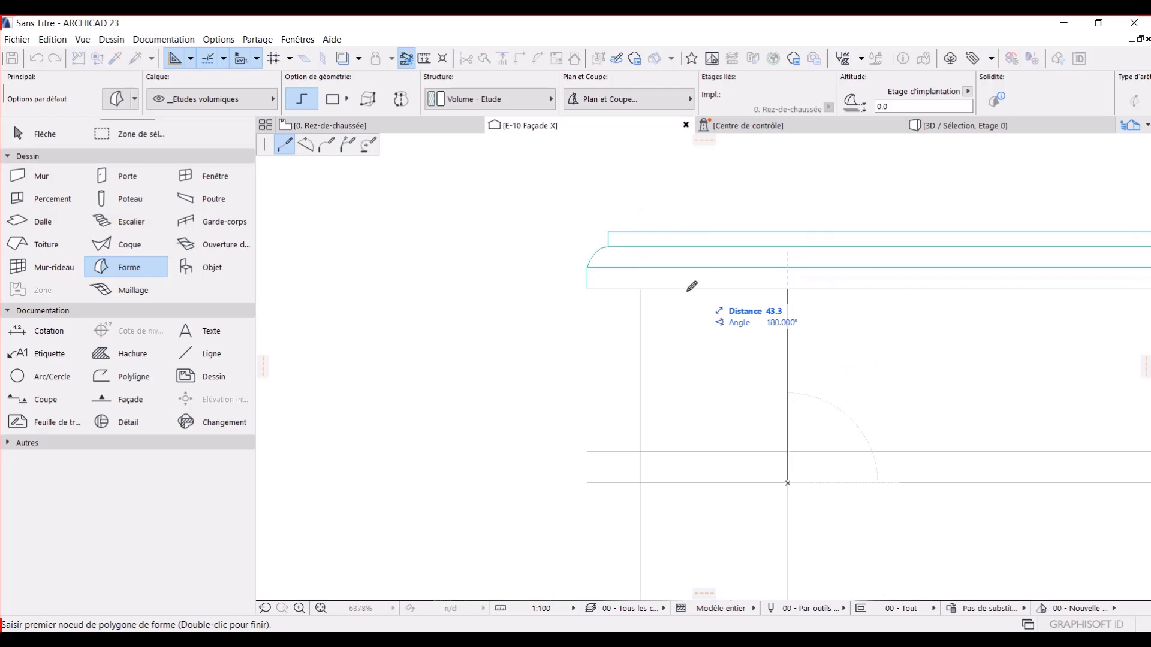
click(640, 289)
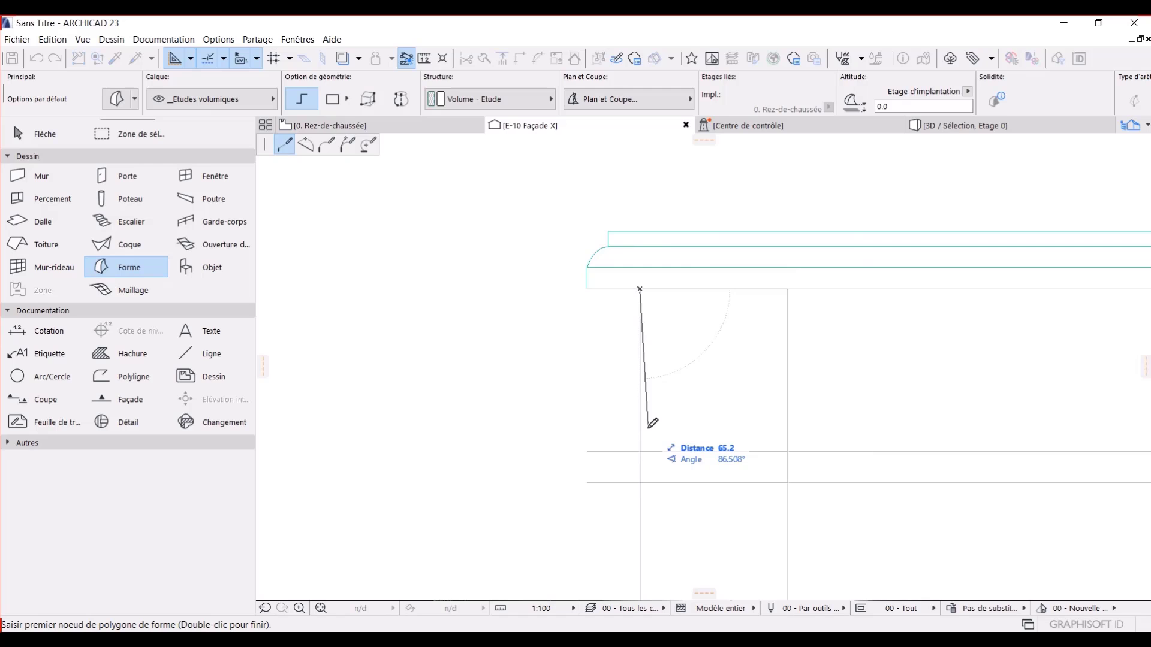
click(641, 483)
Step: Continue the outline down the leg's left side with a three-point arc spanning about 203 mm, bulging outward with a radius of about 186 mm
middle_drag(665, 548, 660, 371)
scroll(678, 358, down, 4)
middle_drag(682, 414, 682, 326)
scroll(686, 355, up, 2)
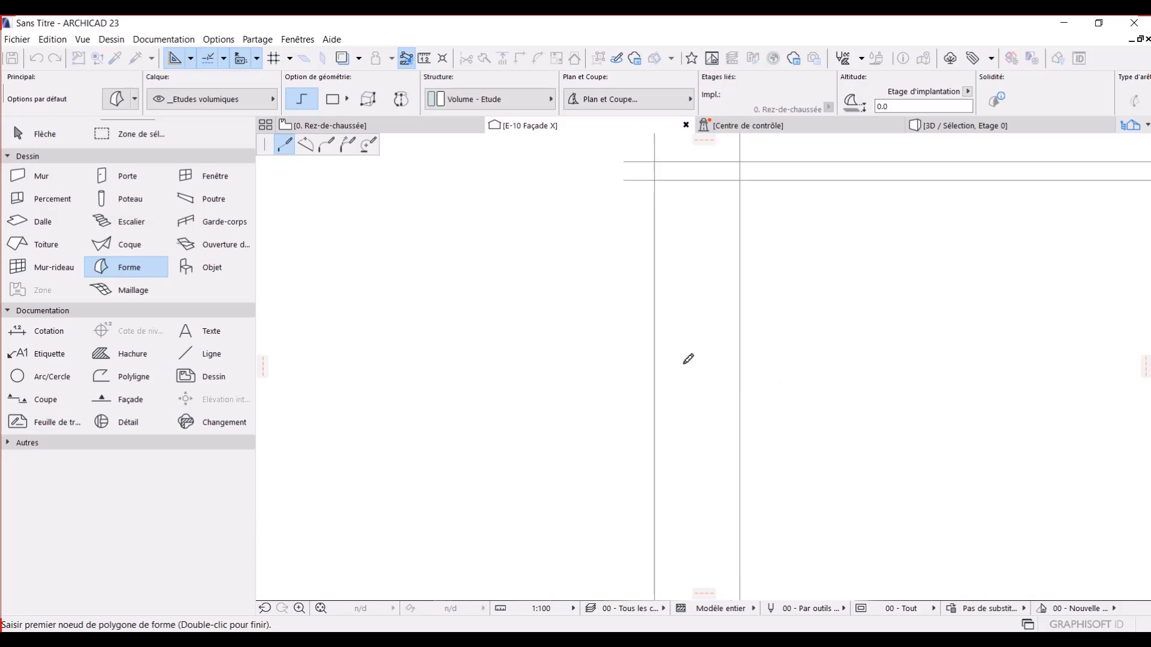
click(305, 144)
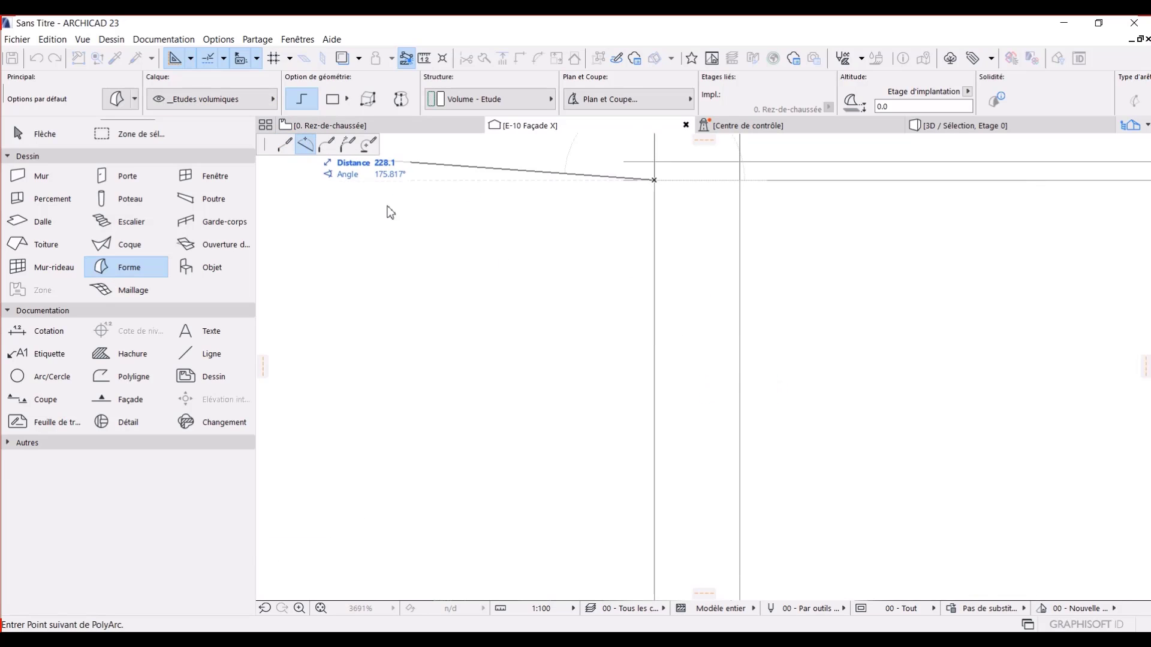
scroll(666, 400, down, 2)
scroll(668, 401, up, 2)
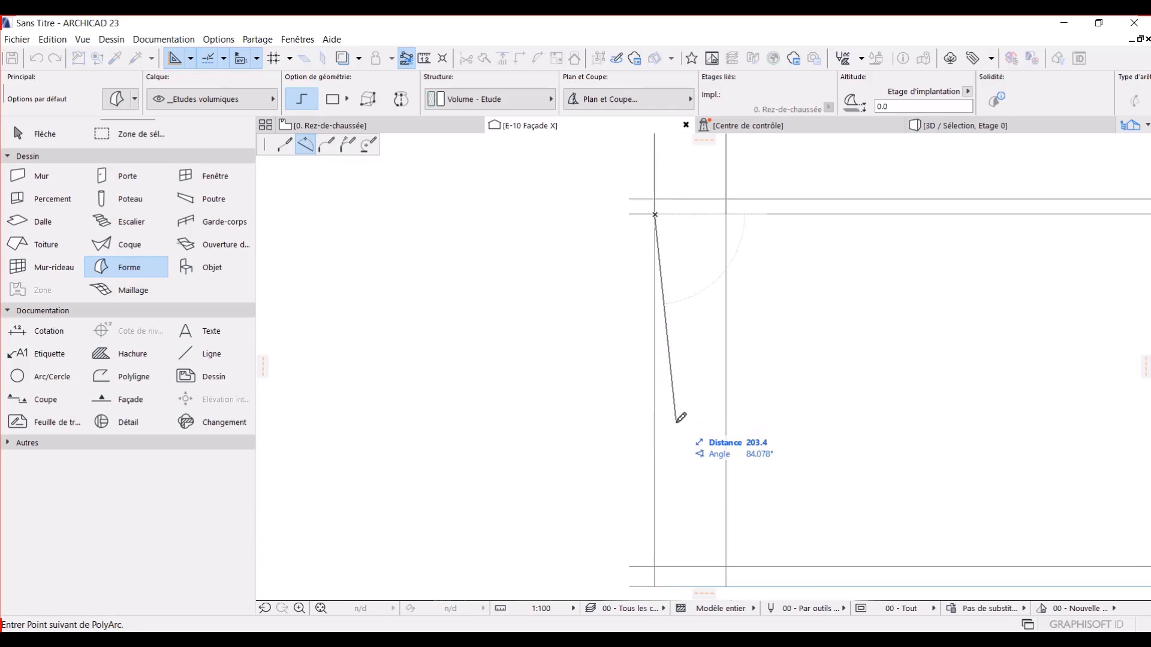
click(675, 421)
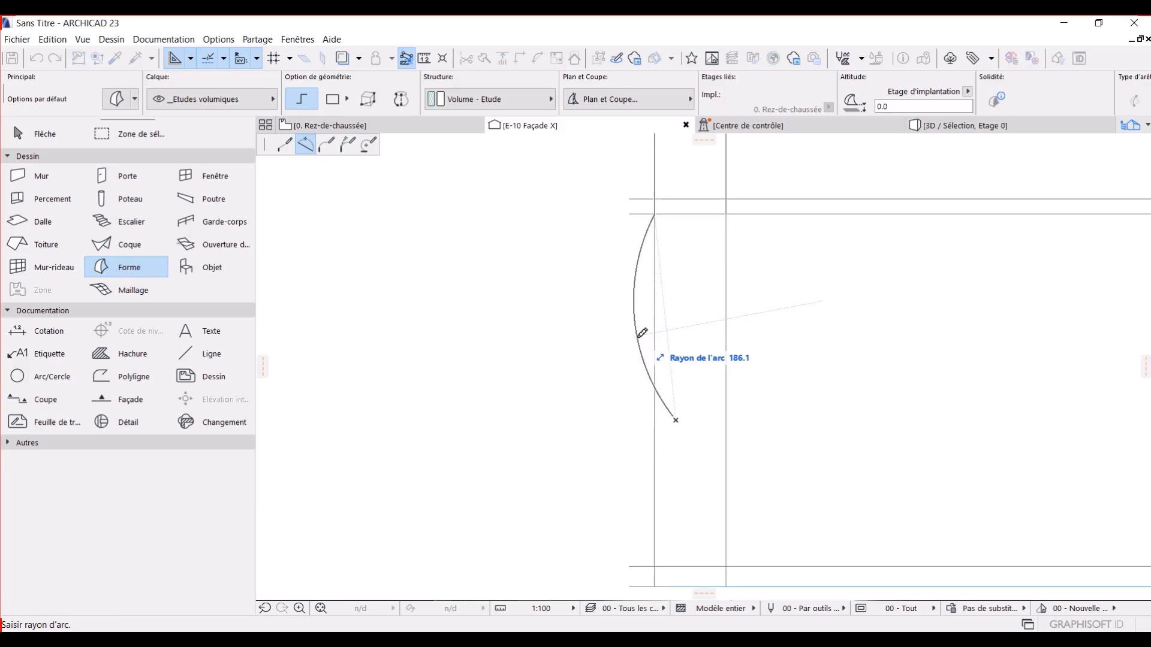
click(637, 338)
Step: Add a second arc bulging right with a radius of about 145 mm, ending just above the 20 mm guide and slightly outside the left vertical guide
middle_drag(680, 466, 690, 402)
scroll(650, 488, up, 3)
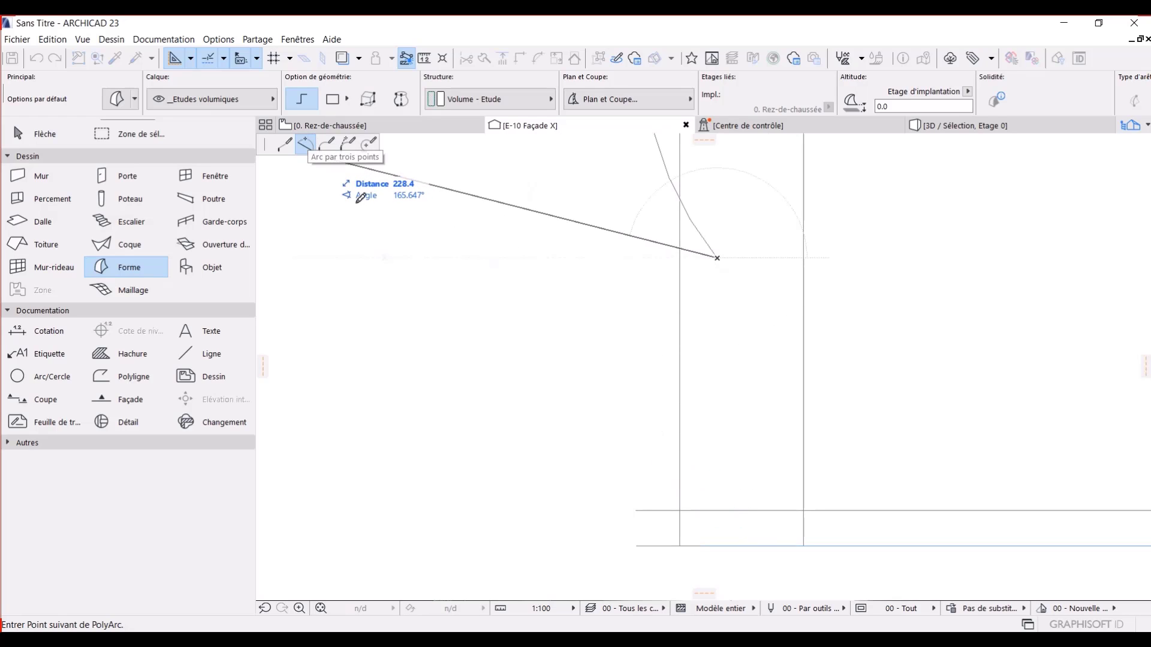
click(670, 500)
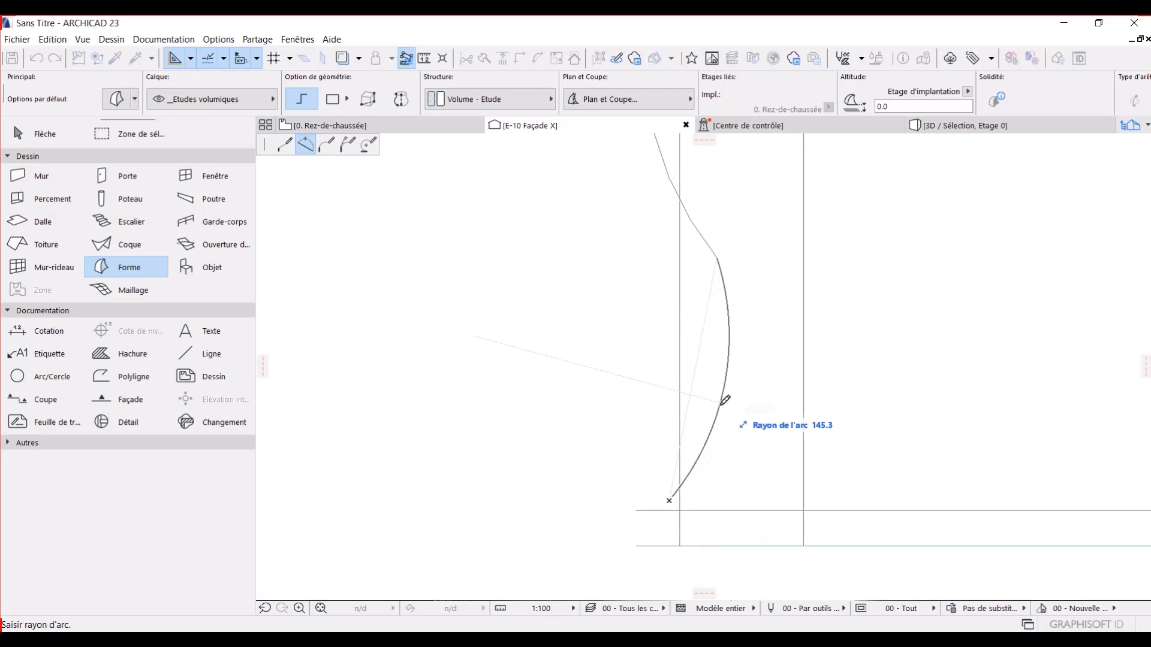
click(725, 400)
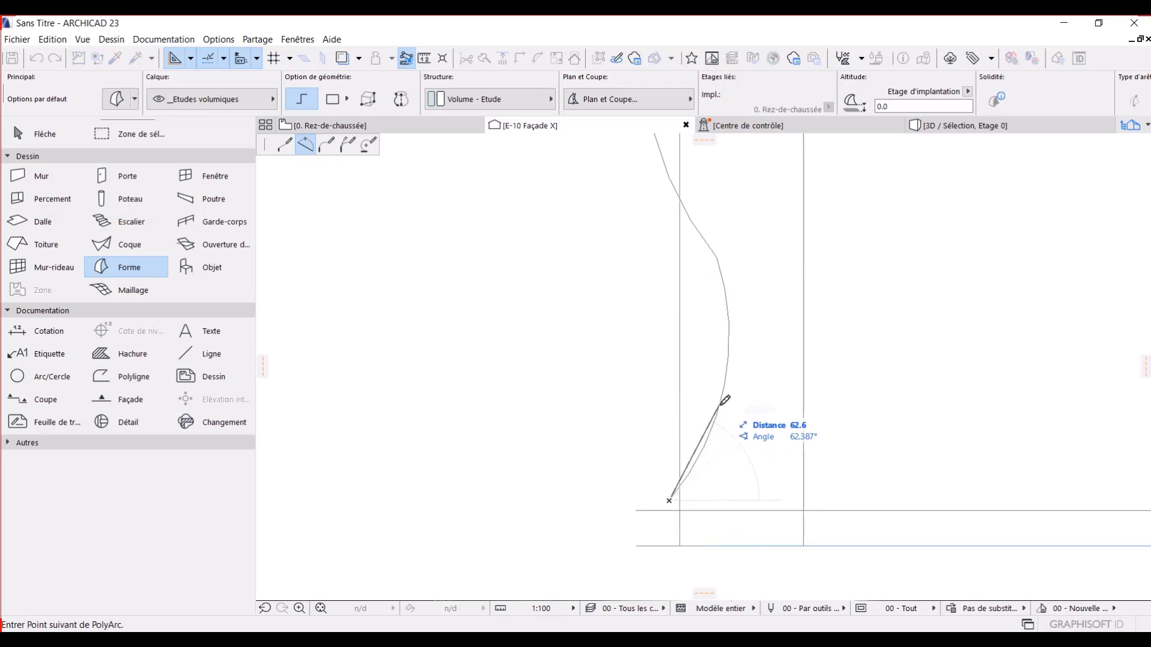
Step: Draw the foot with straight segments: straight down to the ground-floor line, and 45 mm horizontally to the right
click(290, 145)
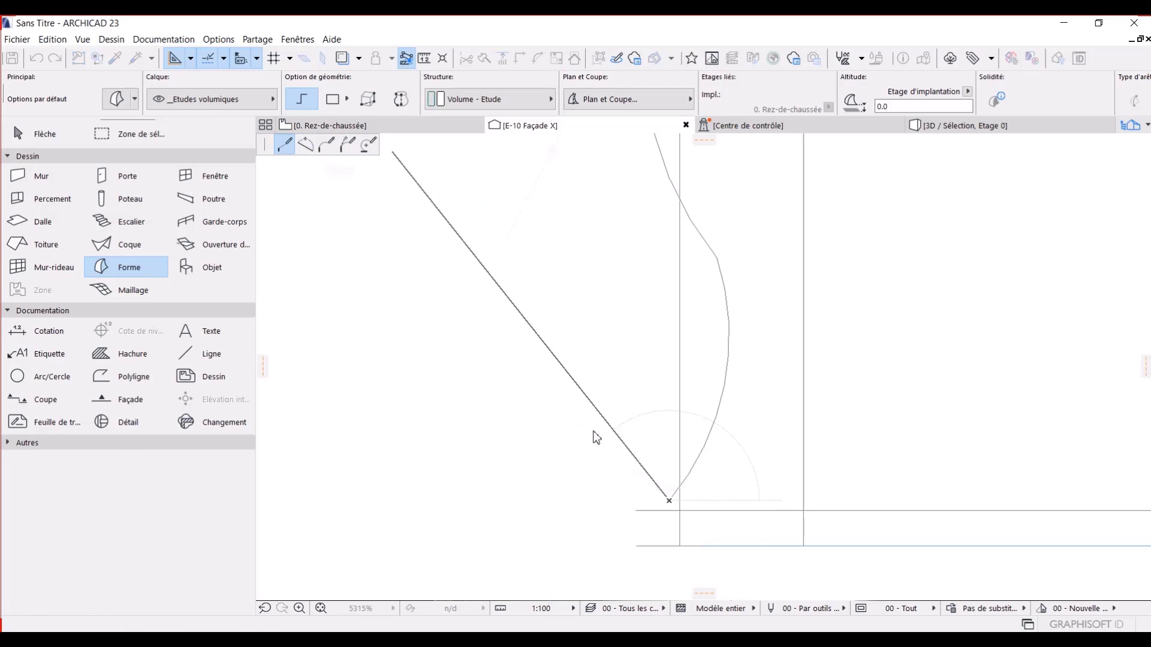
click(671, 544)
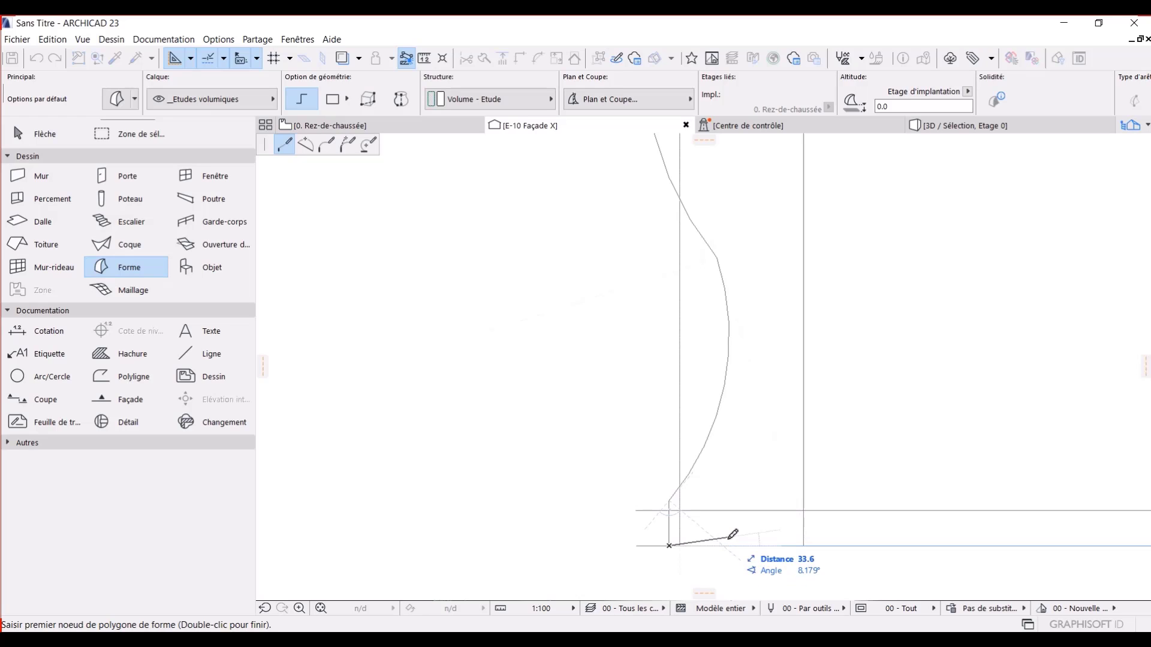
text(45)
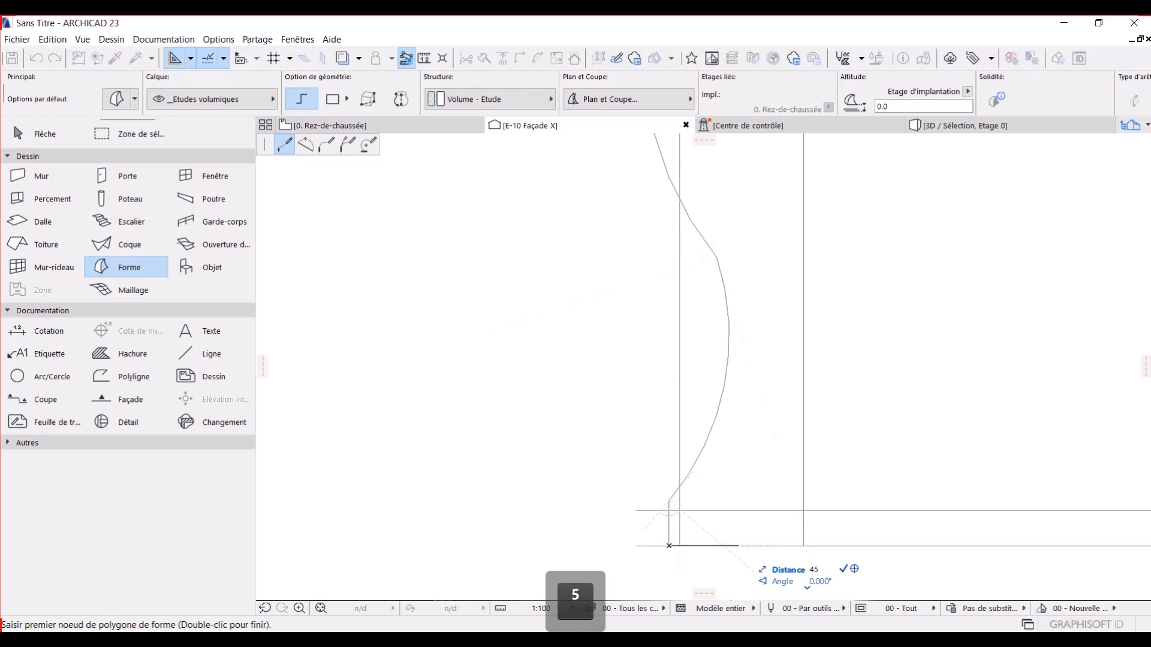
key(Return)
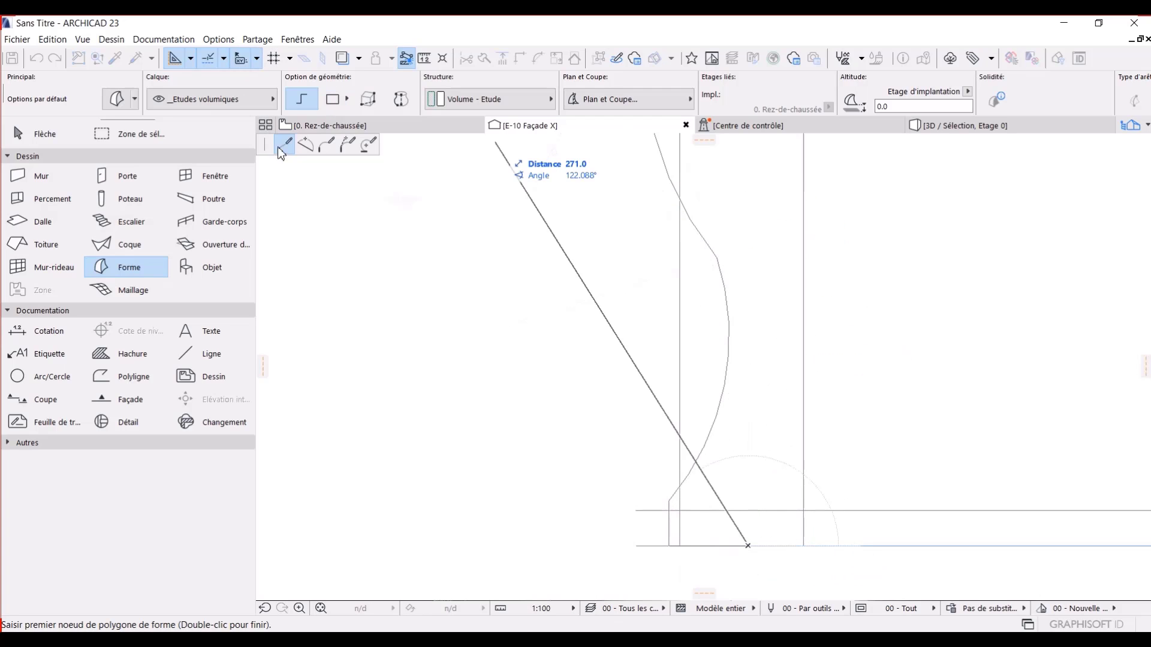
Step: Draw an arc from the foot's right end up to the right vertical guide, spanning about 237 mm and bulging outward to the right
click(307, 149)
scroll(719, 255, down, 4)
middle_drag(728, 258, 725, 374)
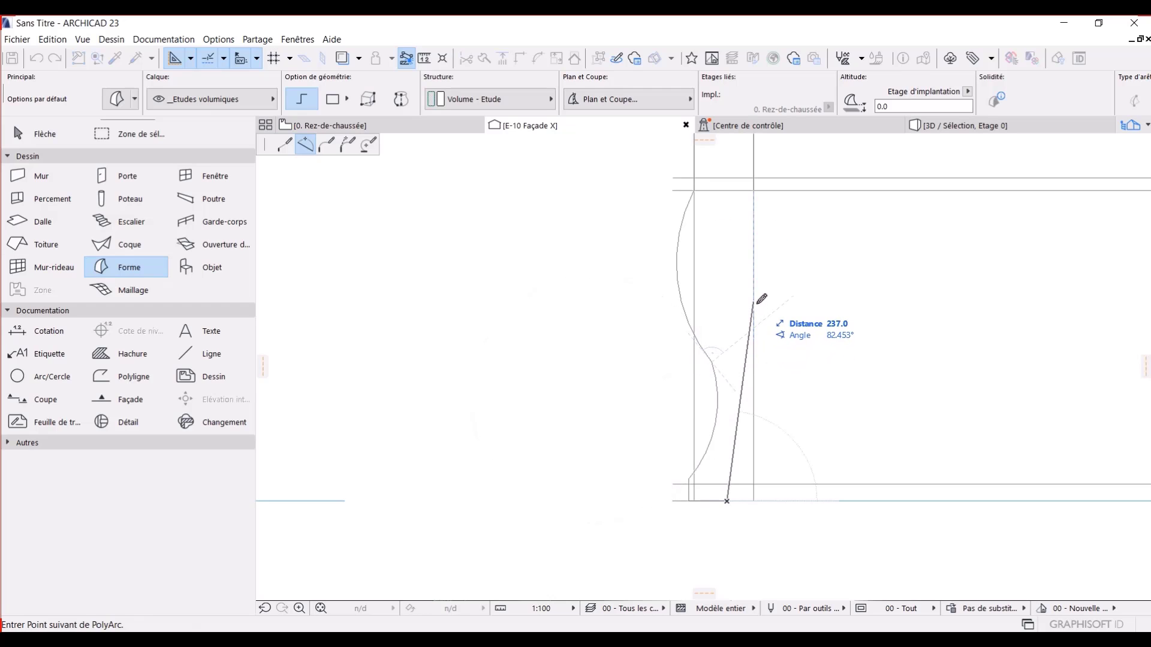
scroll(757, 316, up, 3)
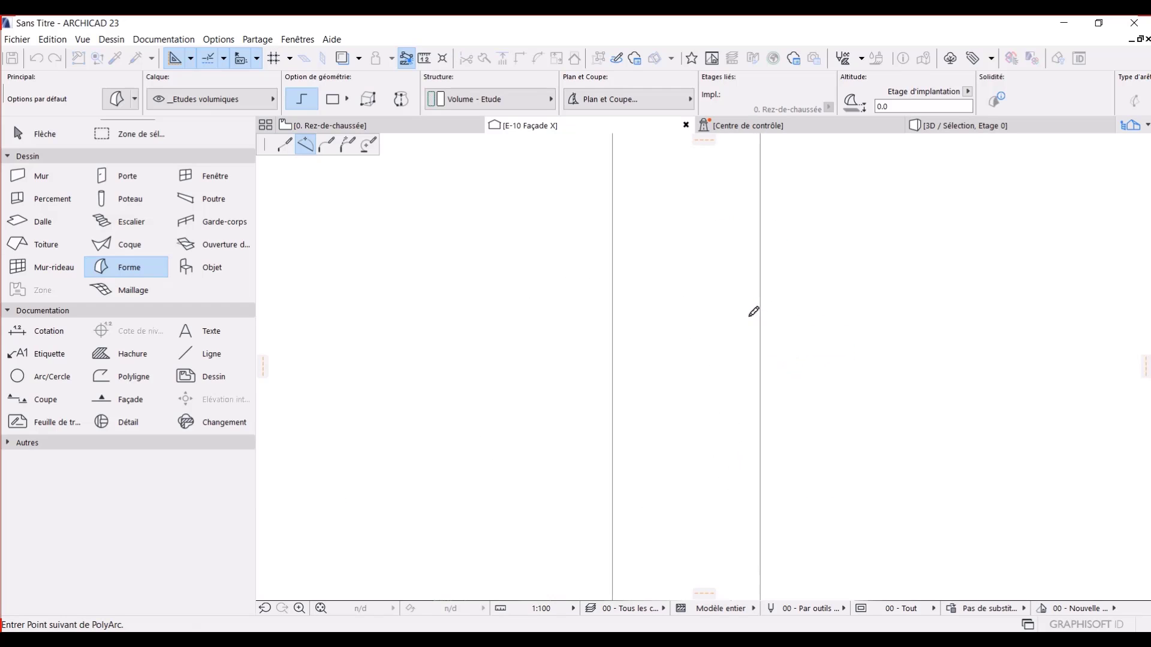
click(756, 306)
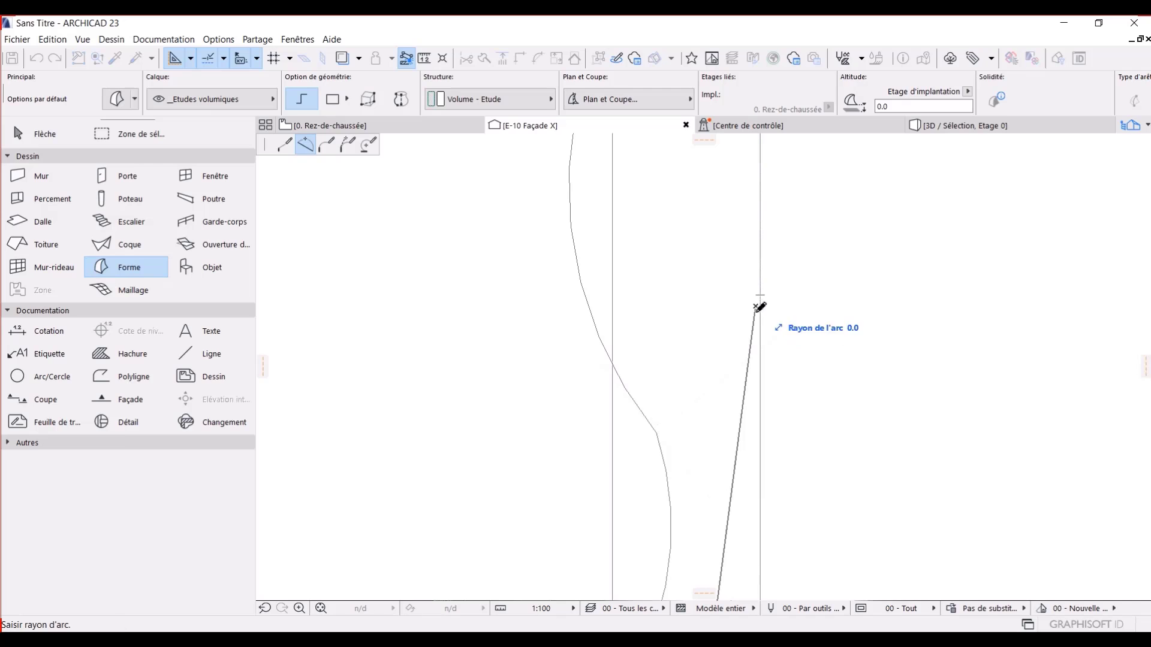
scroll(771, 390, down, 3)
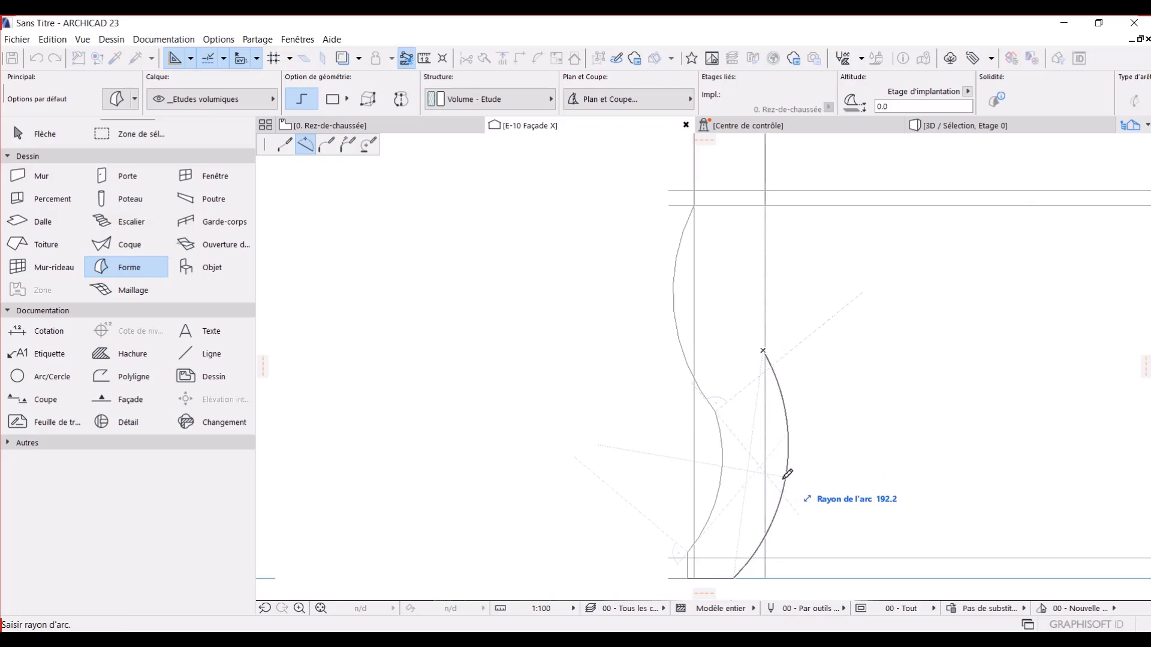
click(781, 473)
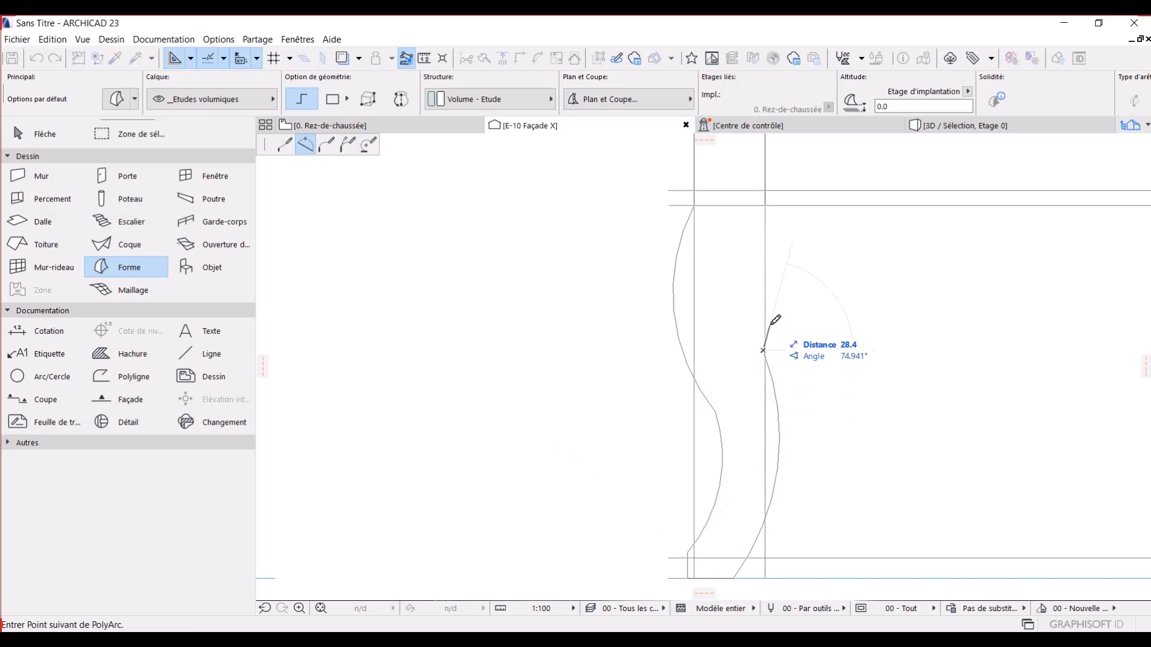
Step: Draw an inward-bulging arc up the right side, spanning about 135 mm and ending just below the second horizontal guide on the right vertical guide
middle_drag(750, 269, 739, 384)
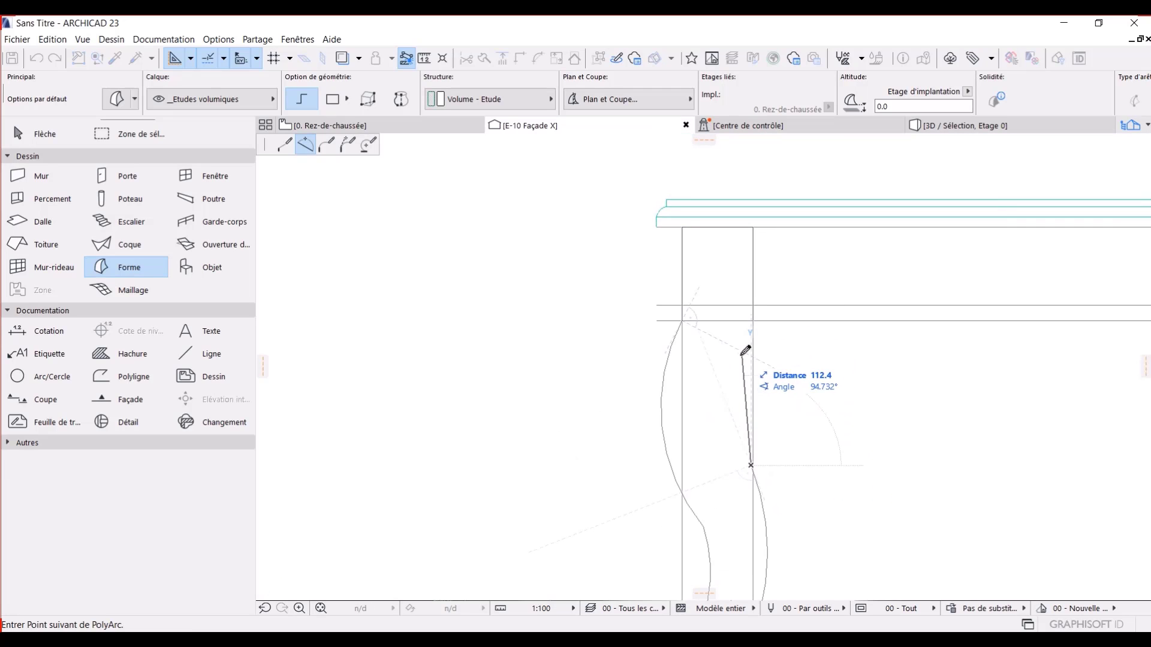
scroll(744, 353, up, 3)
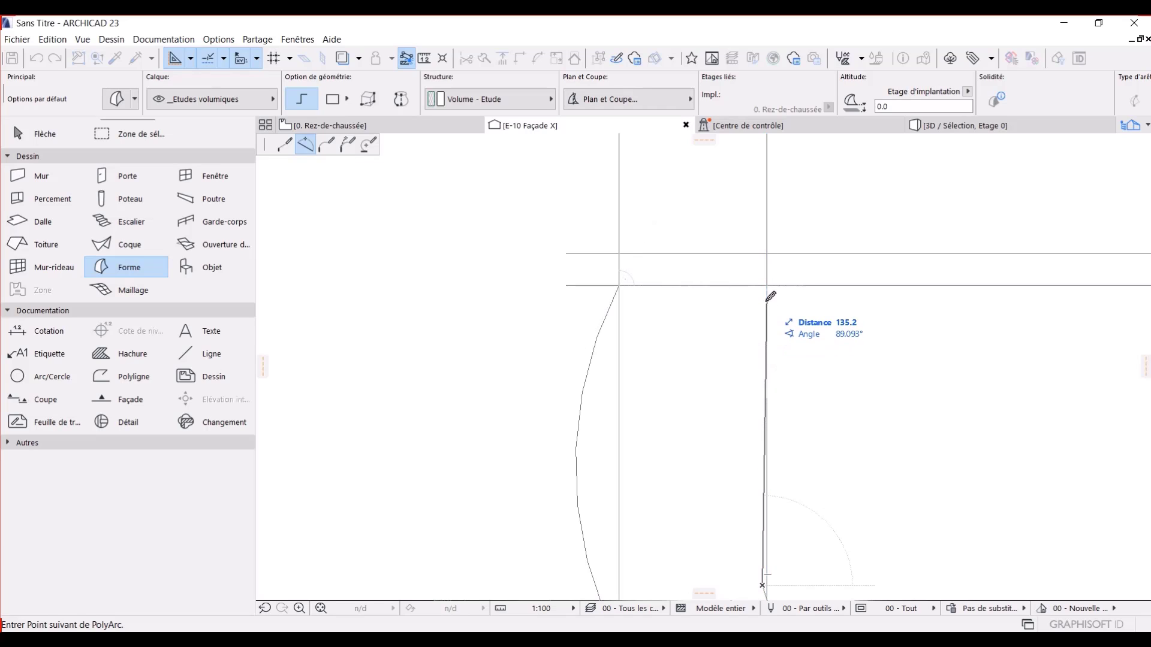
double_click(771, 296)
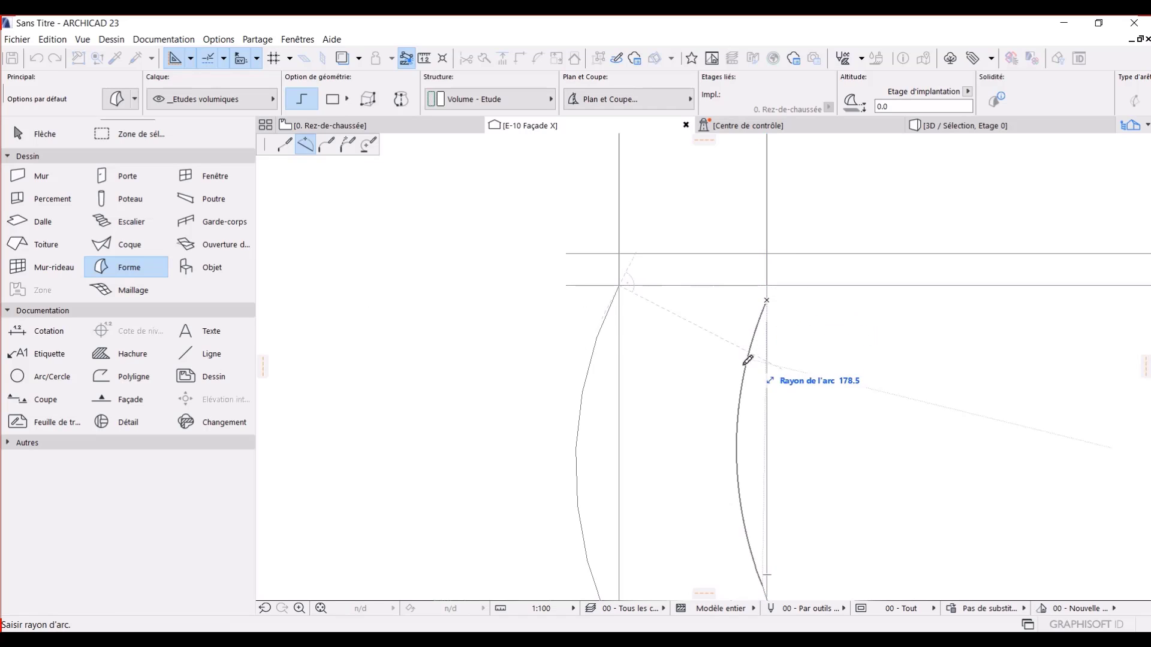
scroll(725, 393, down, 4)
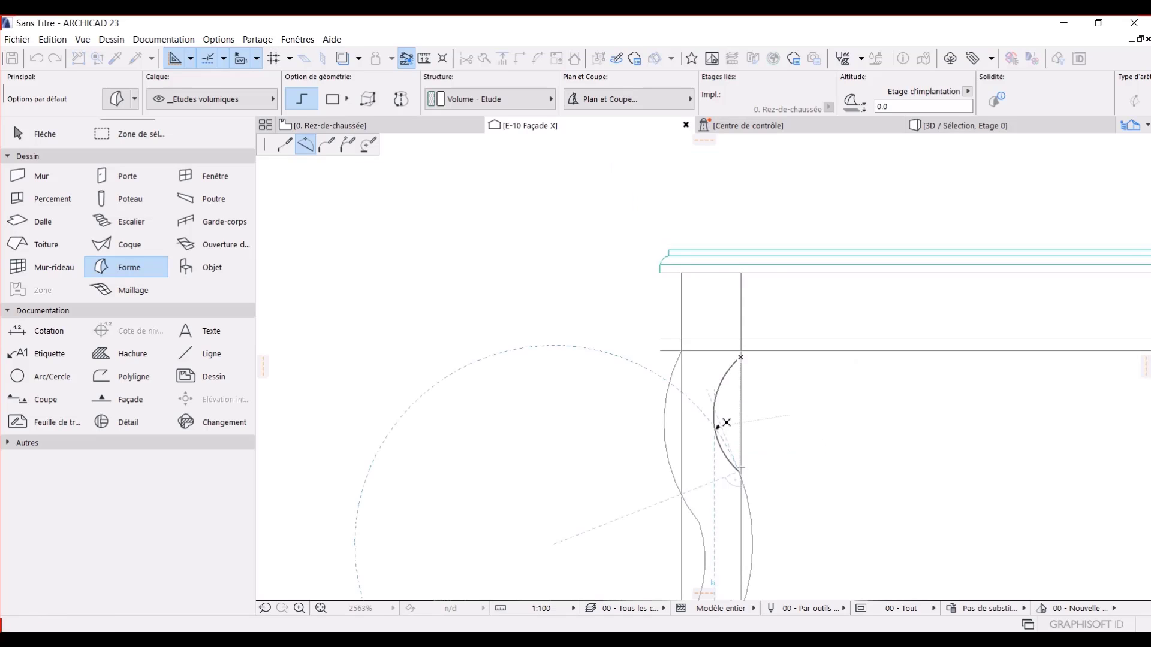
click(726, 422)
Step: Close the leg outline with a straight segment to its starting corner at the second horizontal guide and finish the Morph
scroll(738, 337, up, 3)
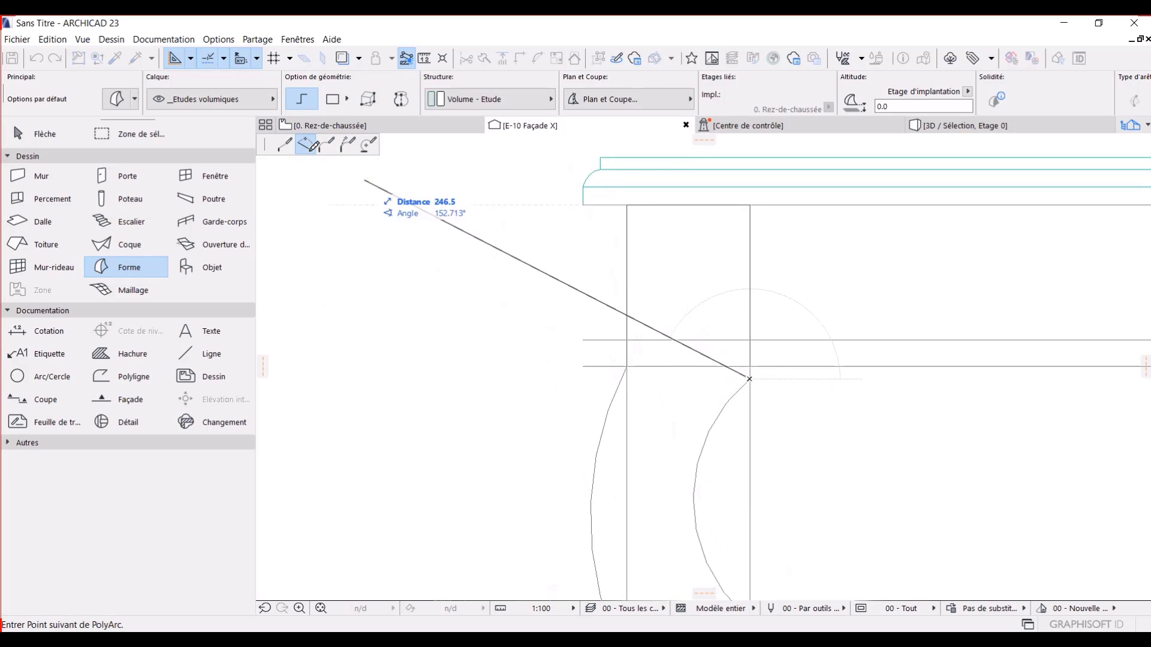
click(287, 145)
scroll(743, 359, up, 3)
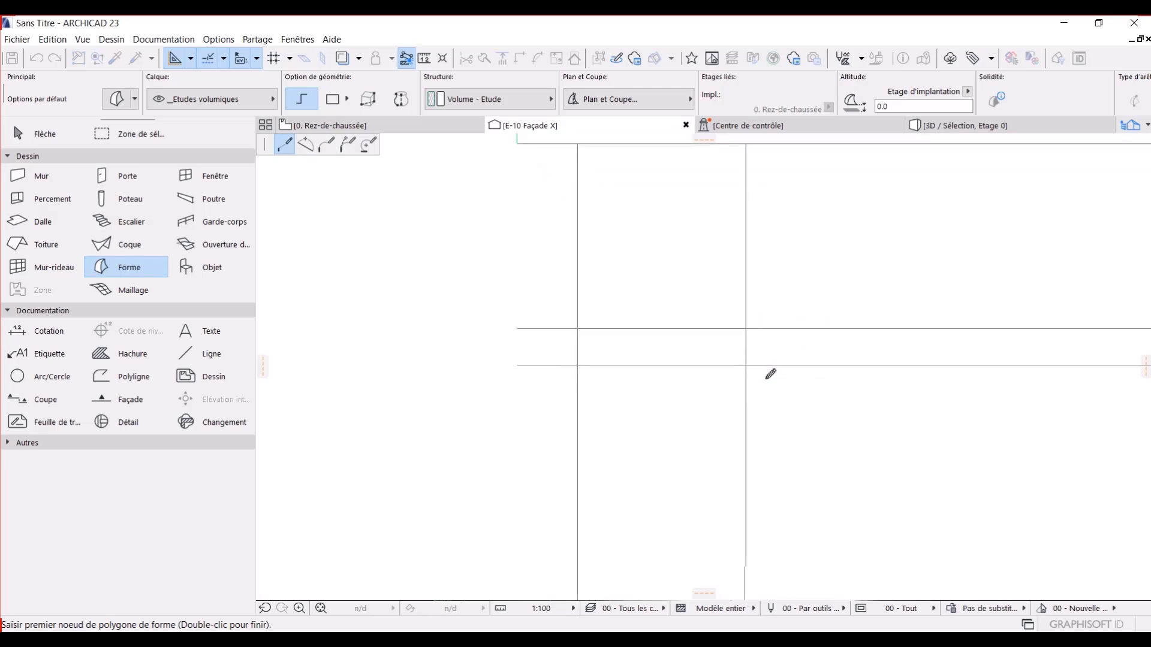
double_click(737, 359)
scroll(738, 359, down, 6)
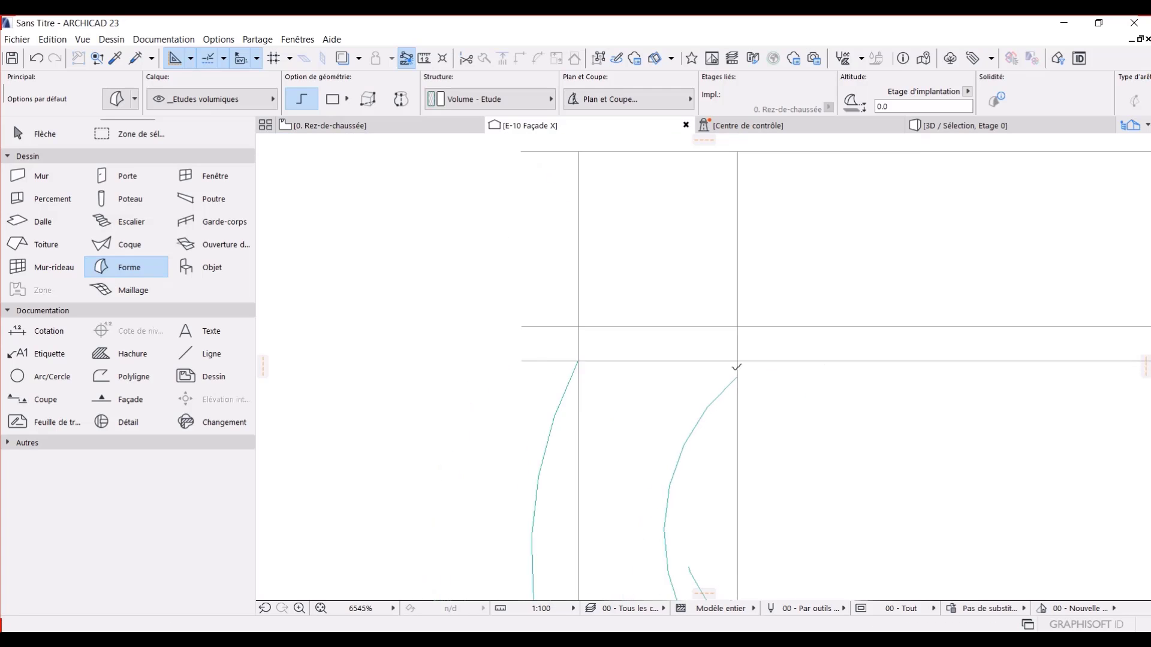
key(Escape)
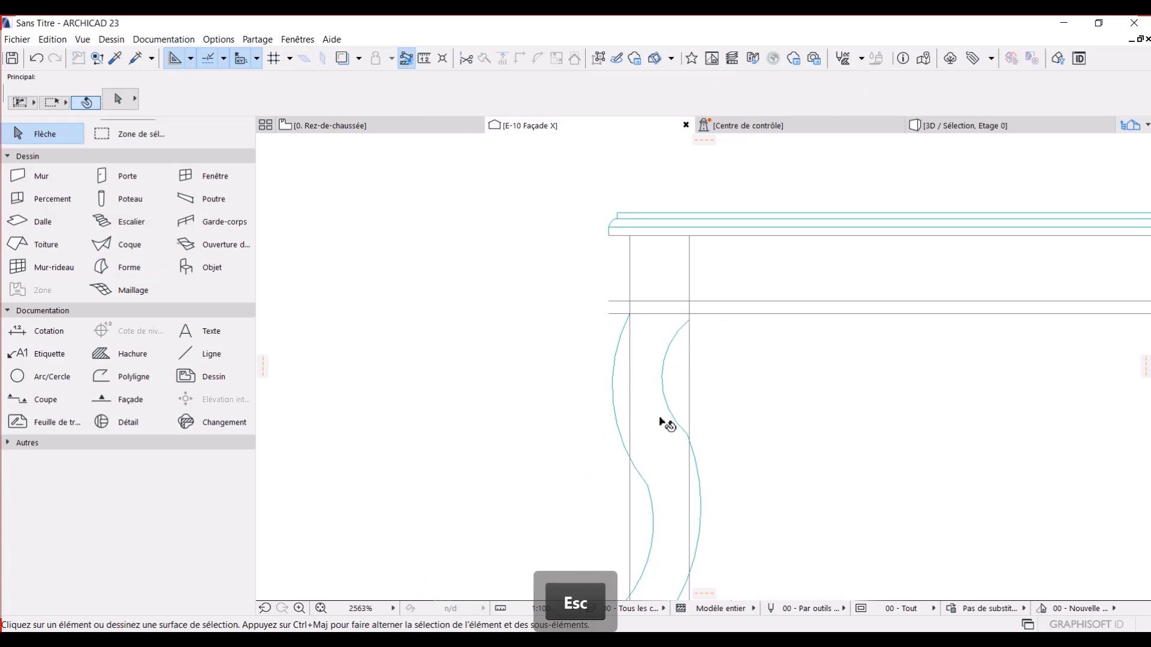
Step: Move the leg outline's node at the top of the foot's left edge to the intersection of the left vertical guide and the 20 mm guide
click(670, 501)
scroll(666, 510, down, 3)
scroll(659, 413, up, 10)
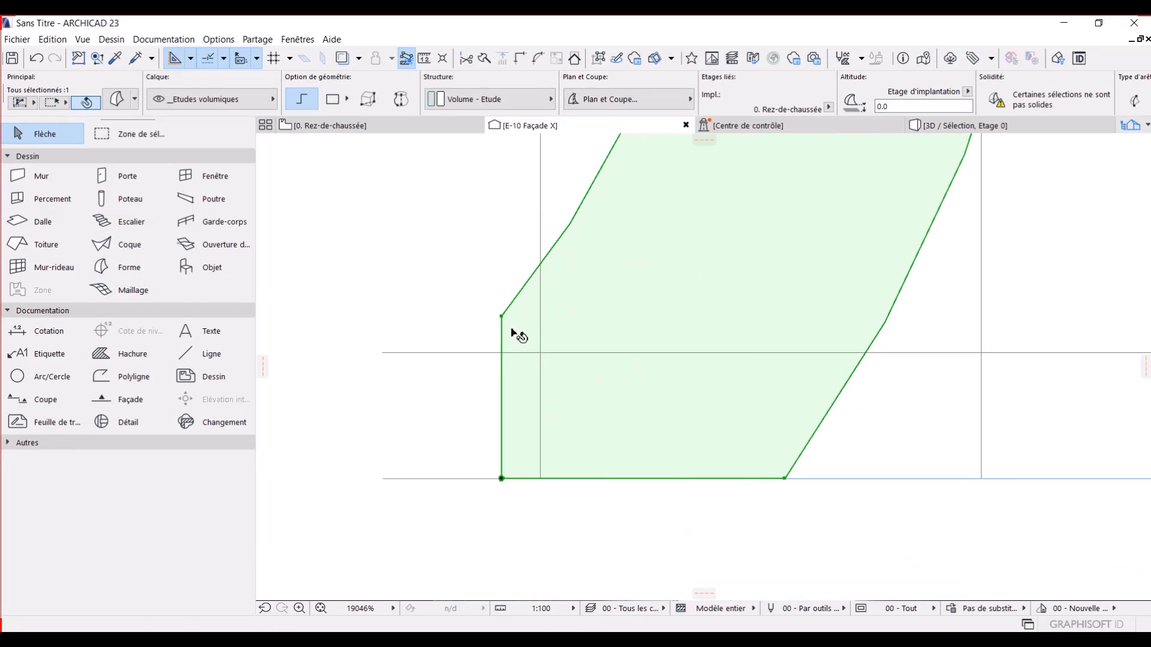
click(502, 316)
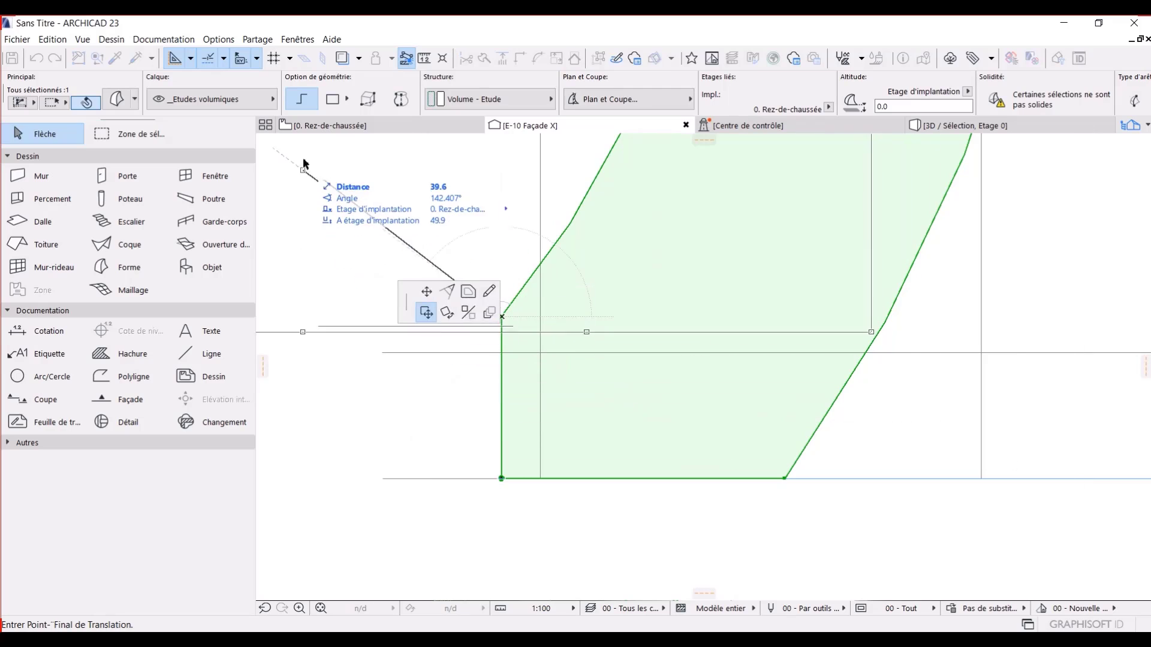
click(285, 145)
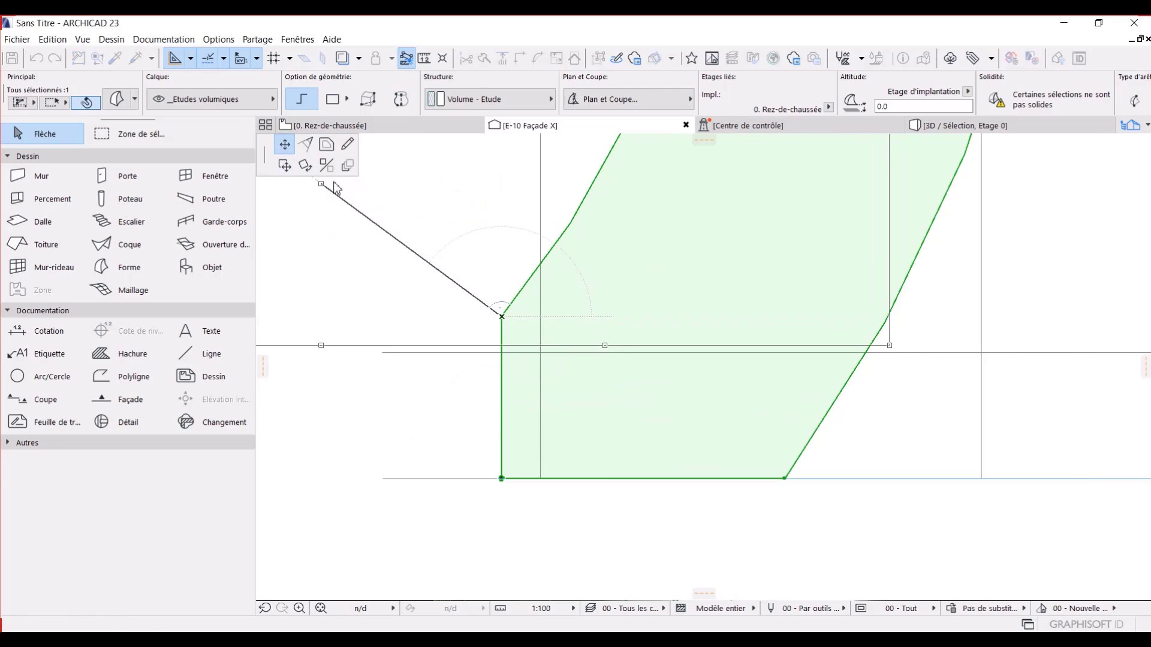
click(541, 351)
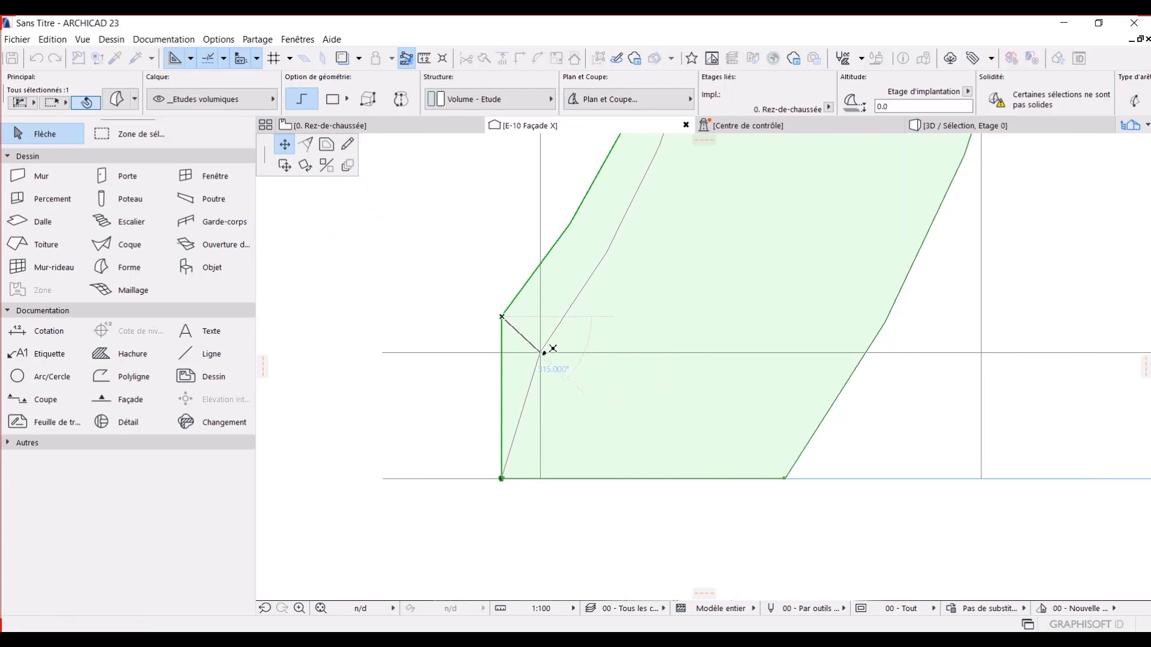
Step: Move the leg outline's lower-left foot corner to the intersection of the left vertical guide and the ground line, and deselect the outline
click(501, 480)
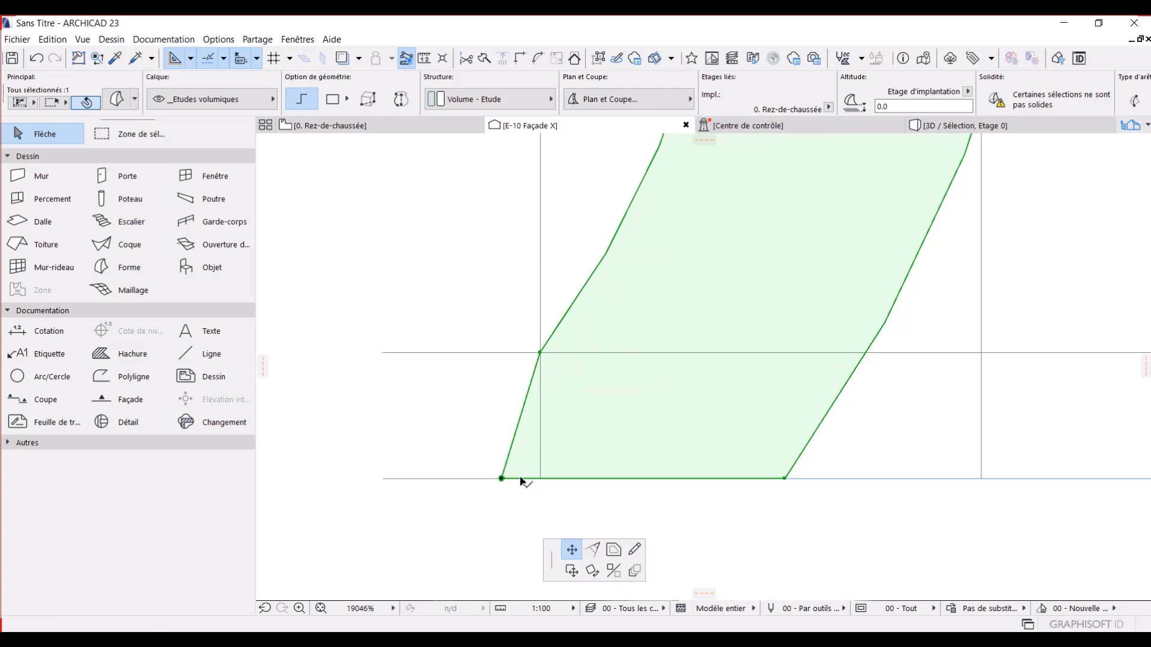
click(540, 479)
scroll(665, 429, down, 10)
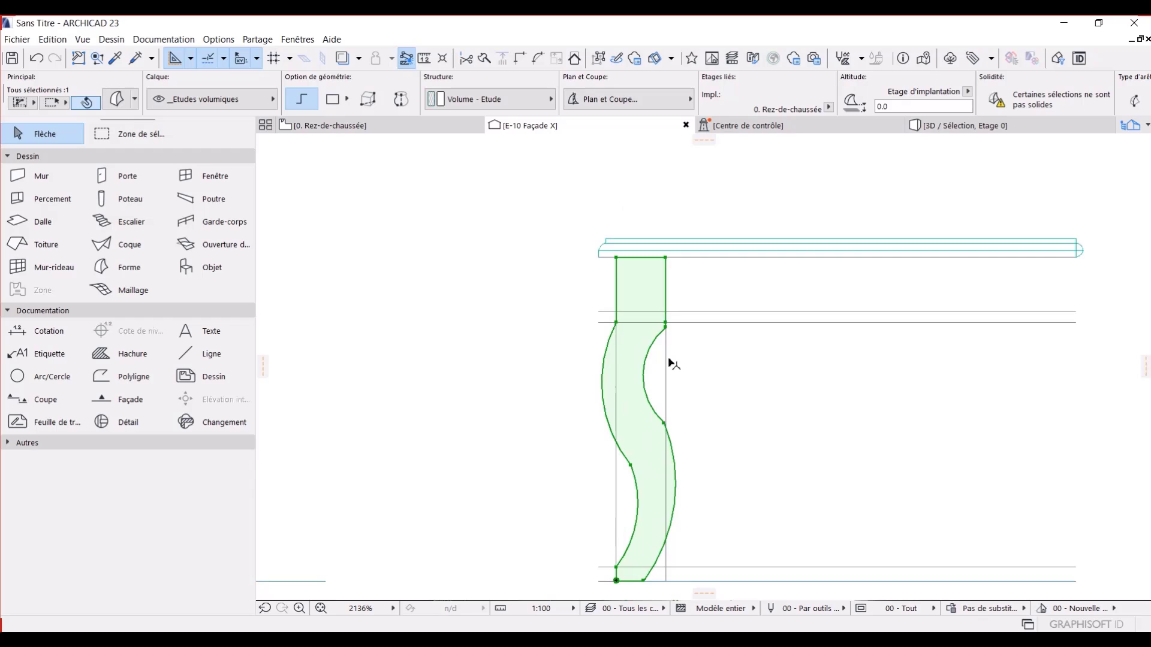
middle_drag(672, 434, 670, 417)
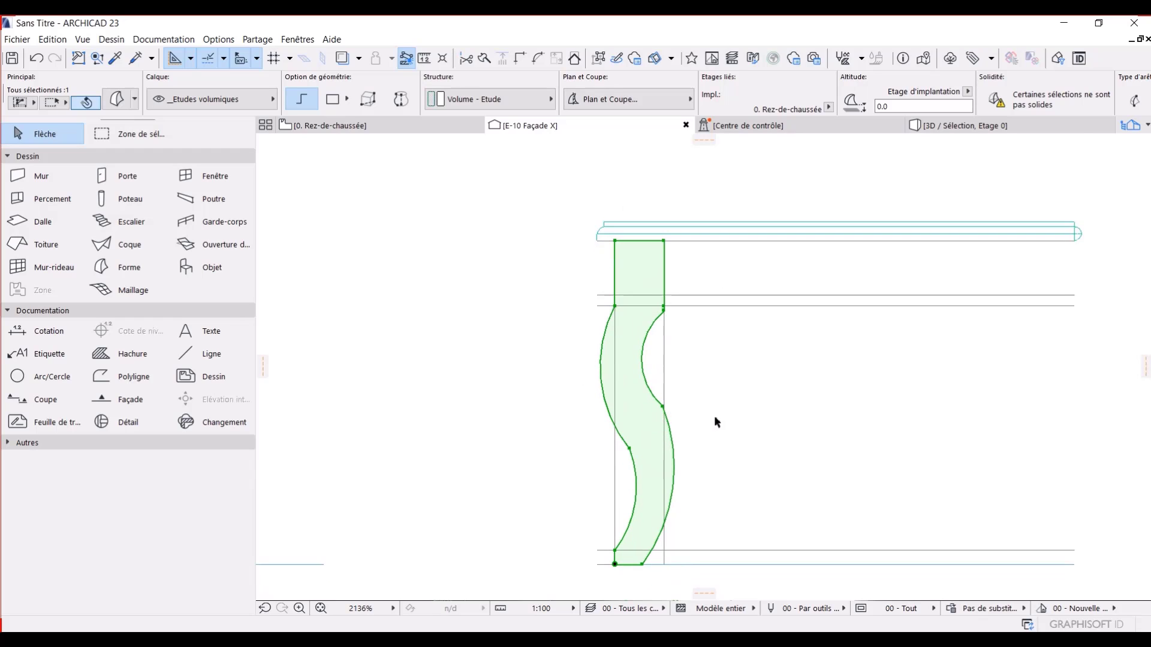
scroll(659, 335, up, 4)
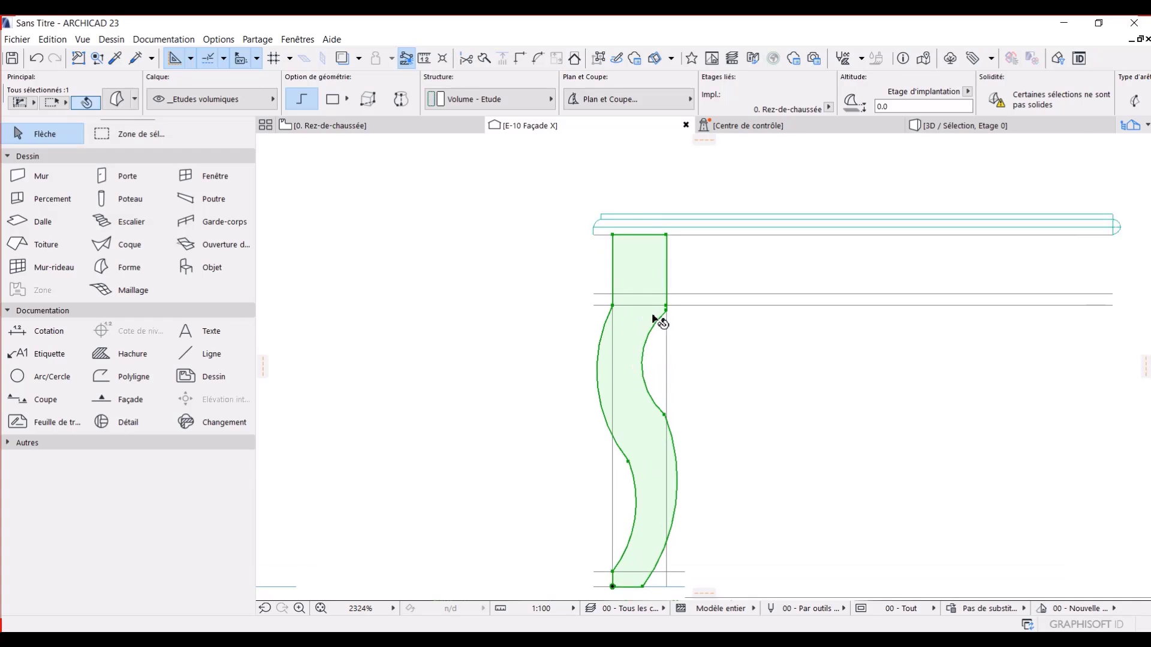
scroll(665, 321, down, 4)
key(Escape)
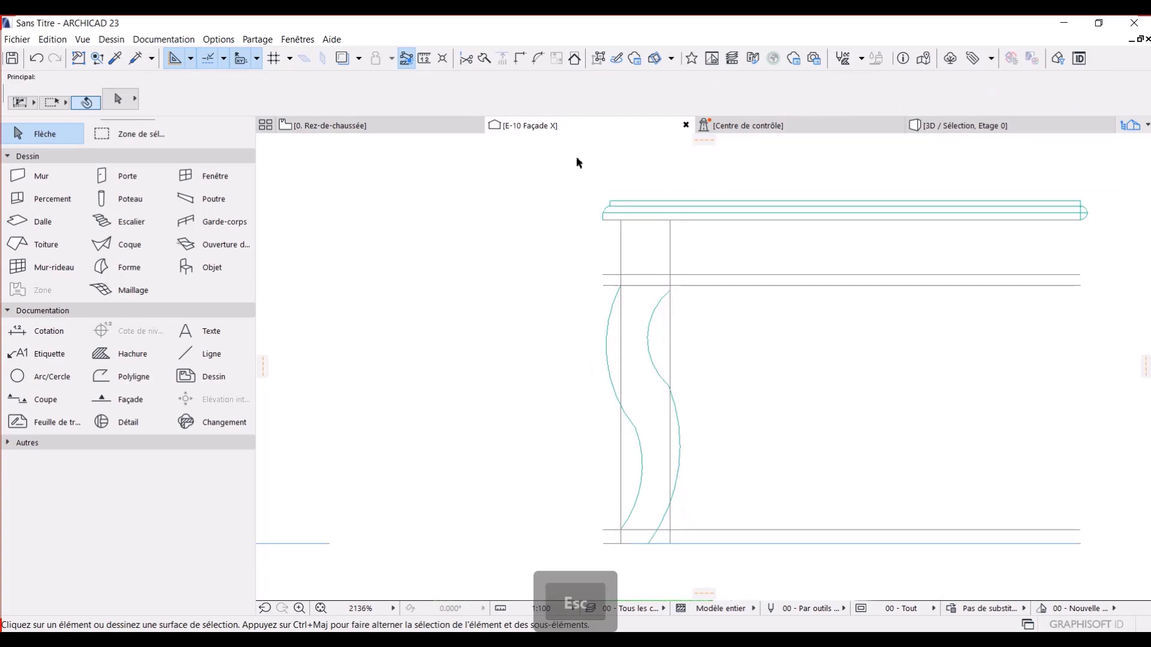
scroll(641, 308, down, 8)
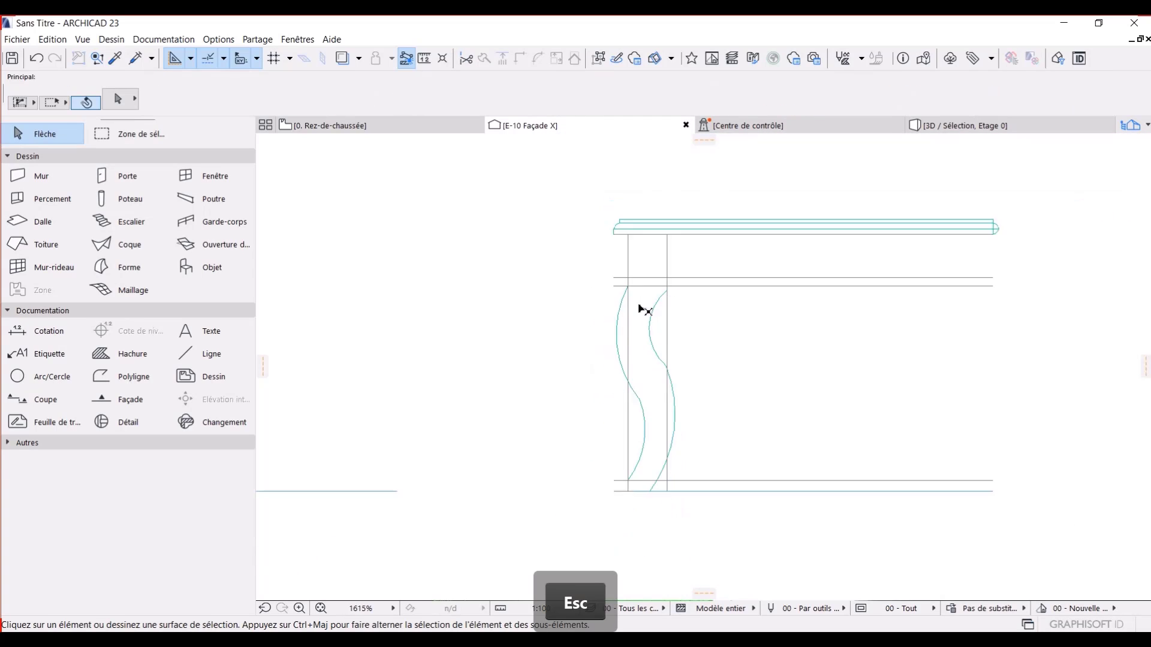
Step: Display the entire model in 3D, with both the tabletop and the leg profile in view and nothing selected
click(403, 126)
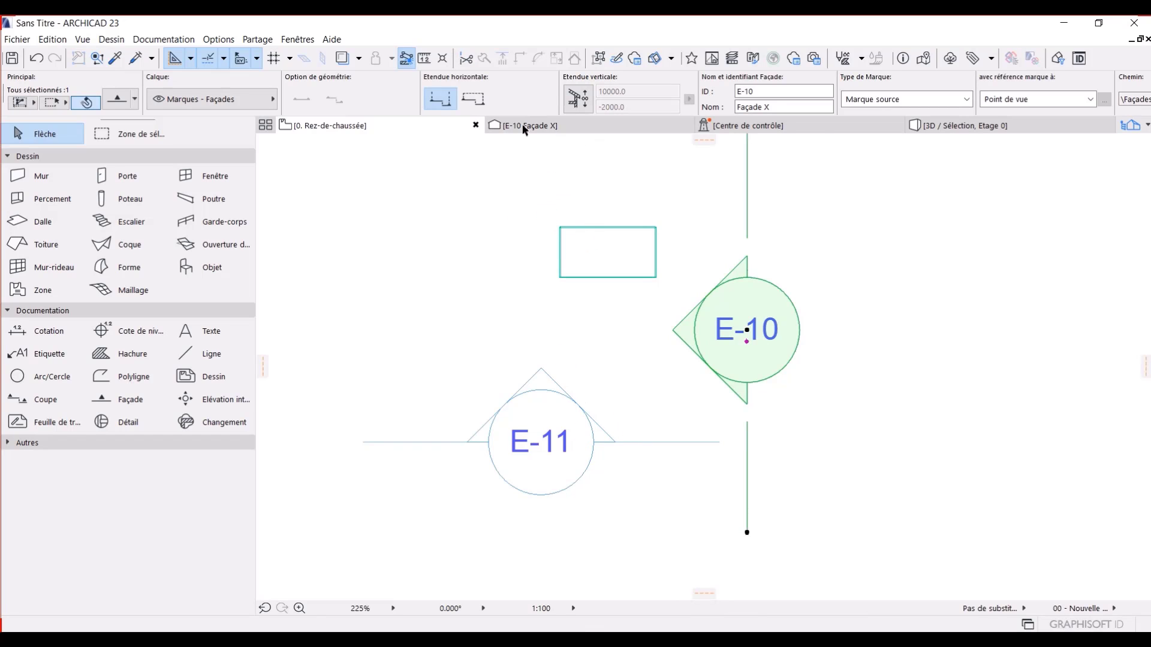
key(Escape)
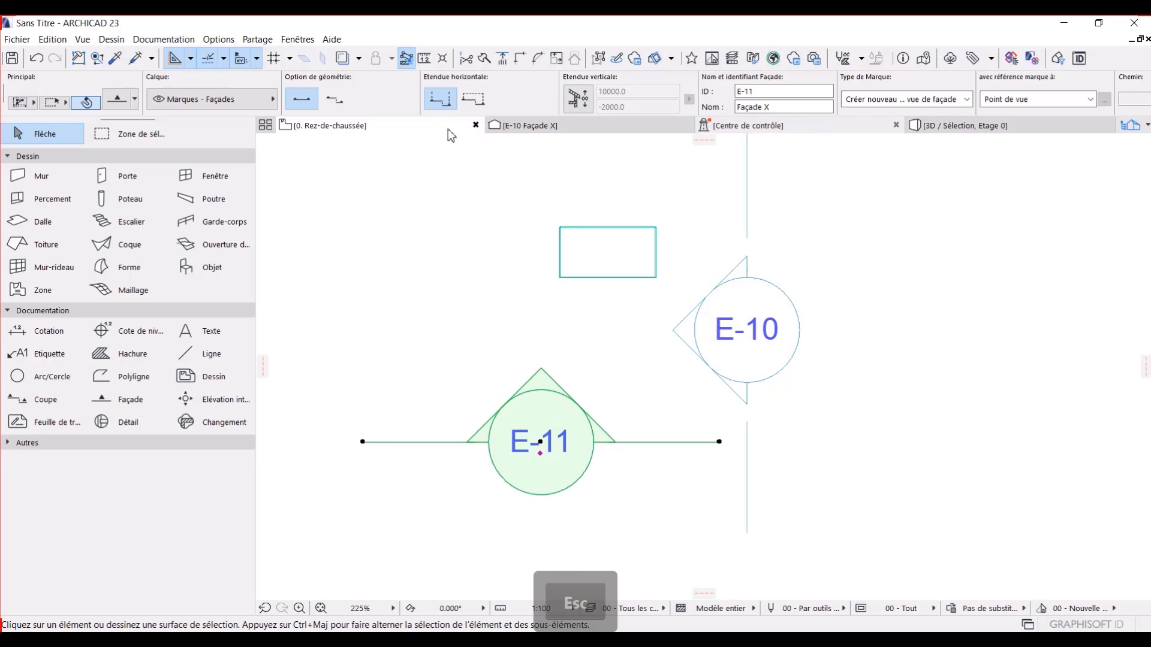
key(F5)
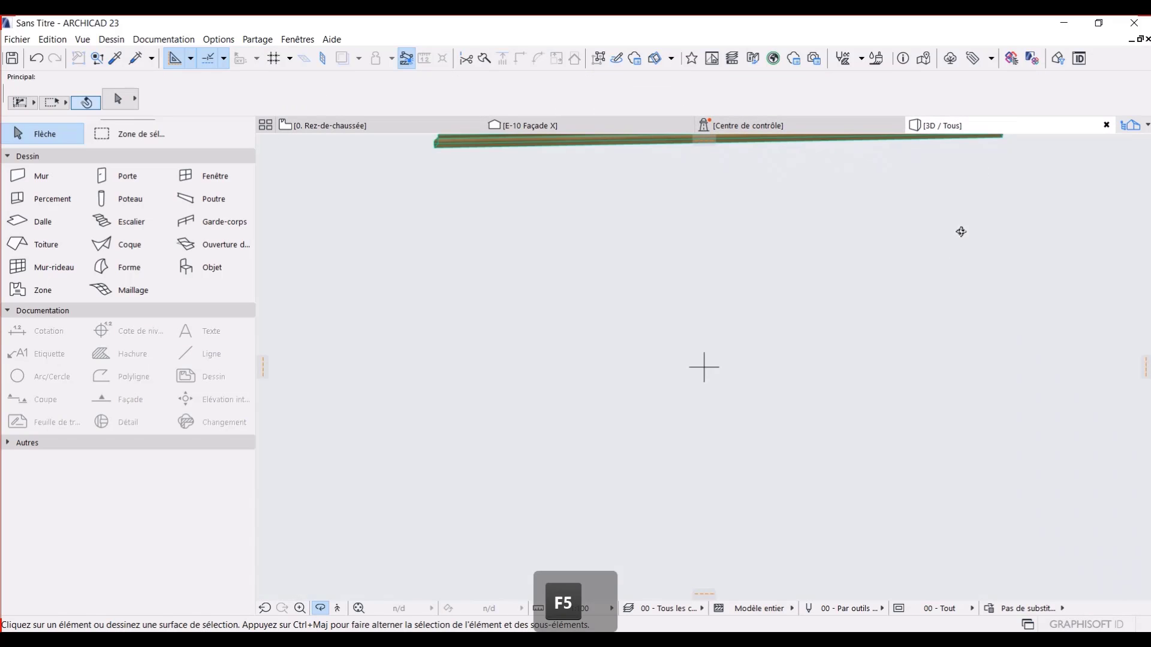
scroll(612, 350, down, 3)
middle_drag(643, 351, 646, 382)
drag(568, 399, 907, 375)
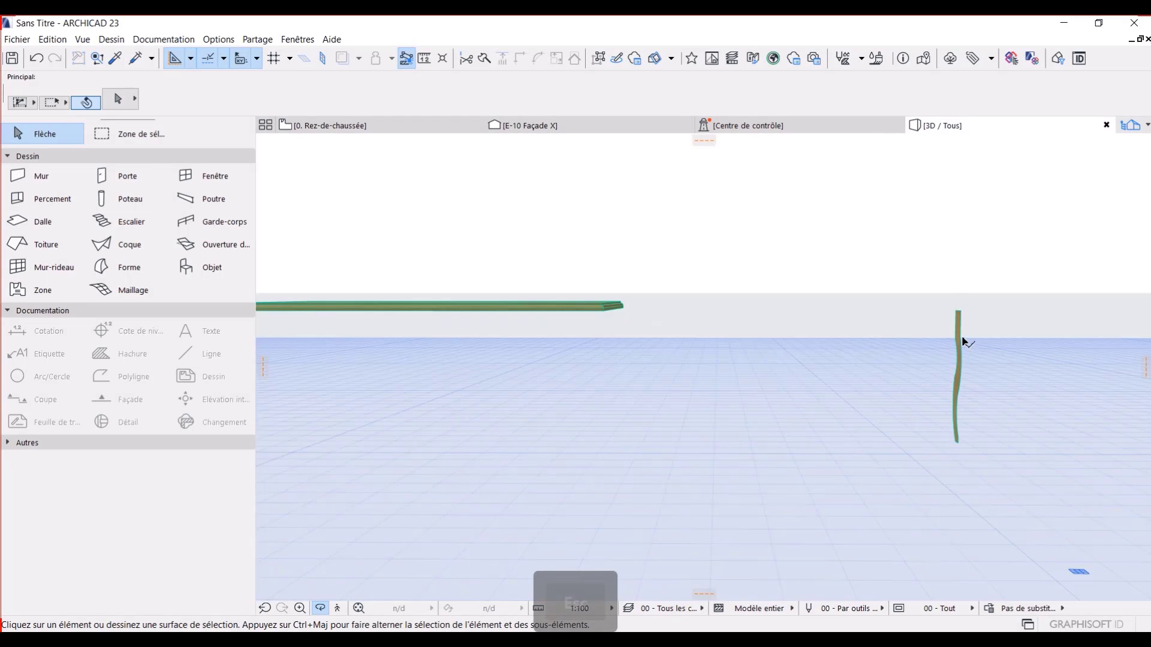
key(Escape)
Step: Move the flat leg profile by its upper corner 1213 mm at 180° to meet the underside of the tabletop's near corner
click(961, 312)
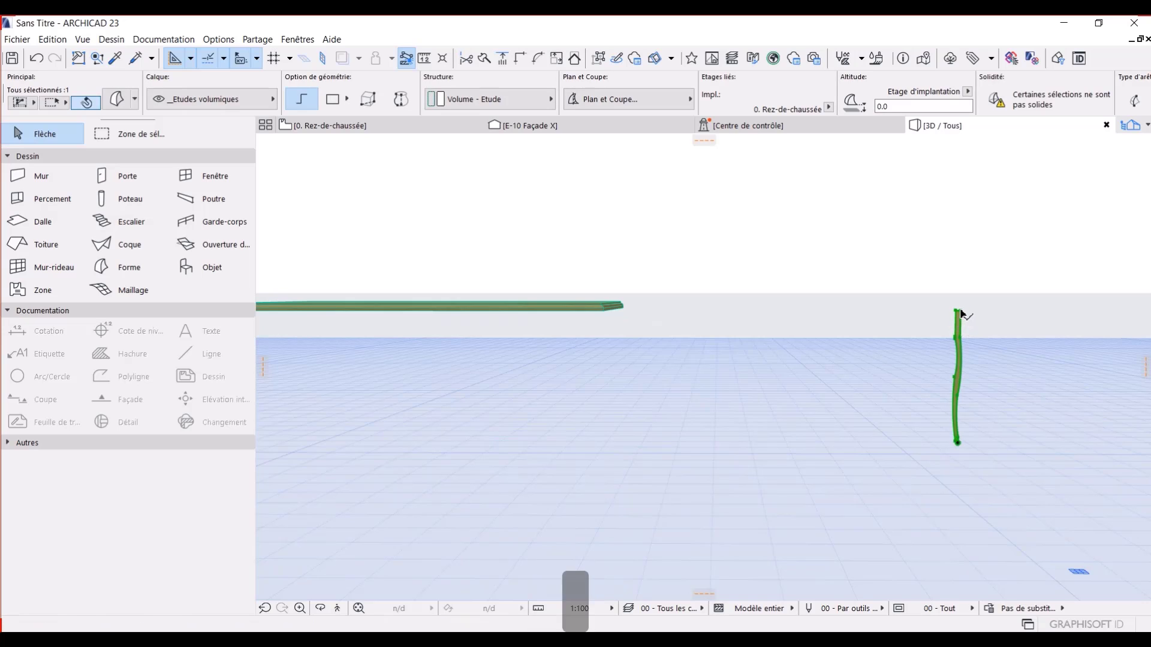
click(959, 312)
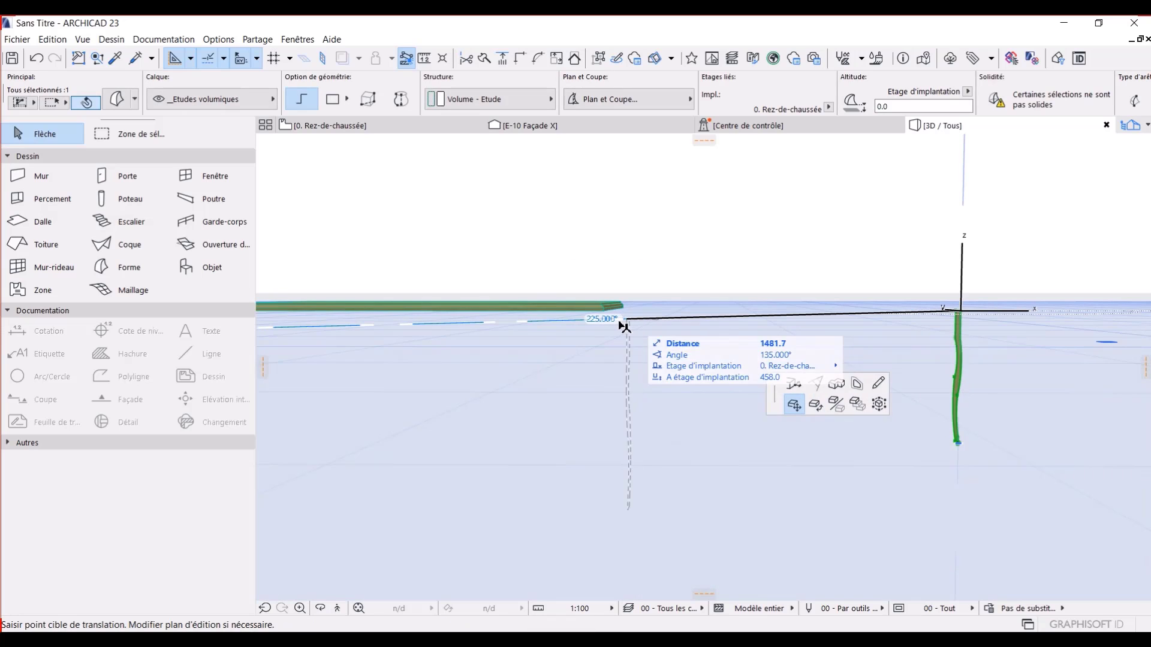
scroll(617, 325, up, 5)
scroll(644, 321, down, 4)
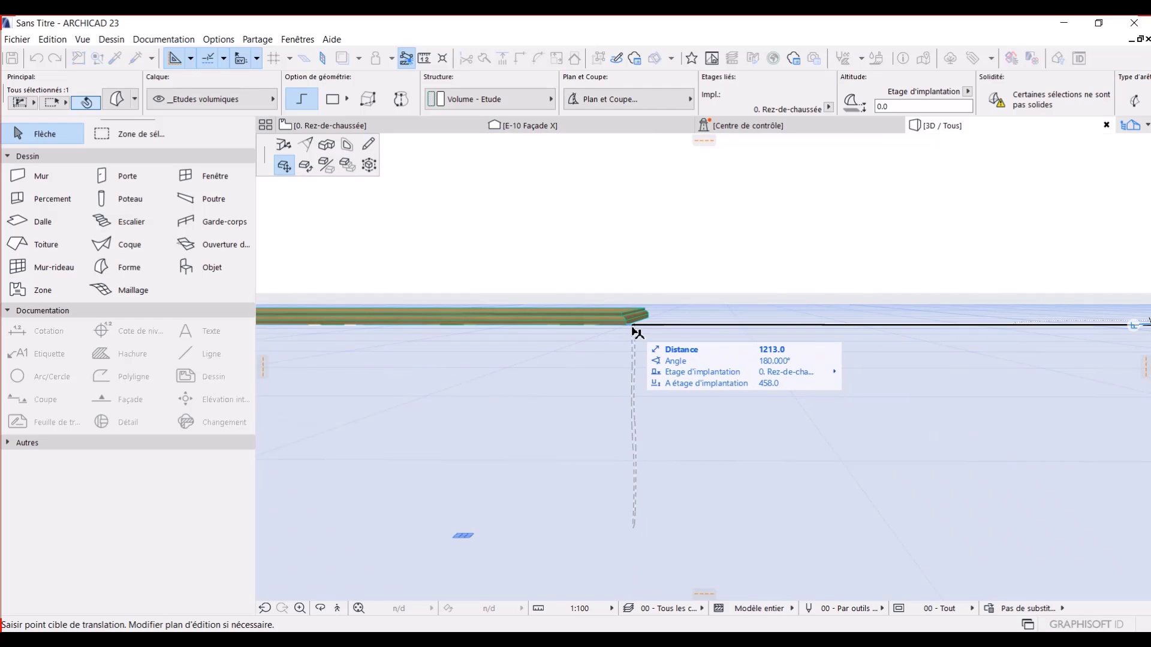
click(627, 329)
scroll(697, 388, up, 3)
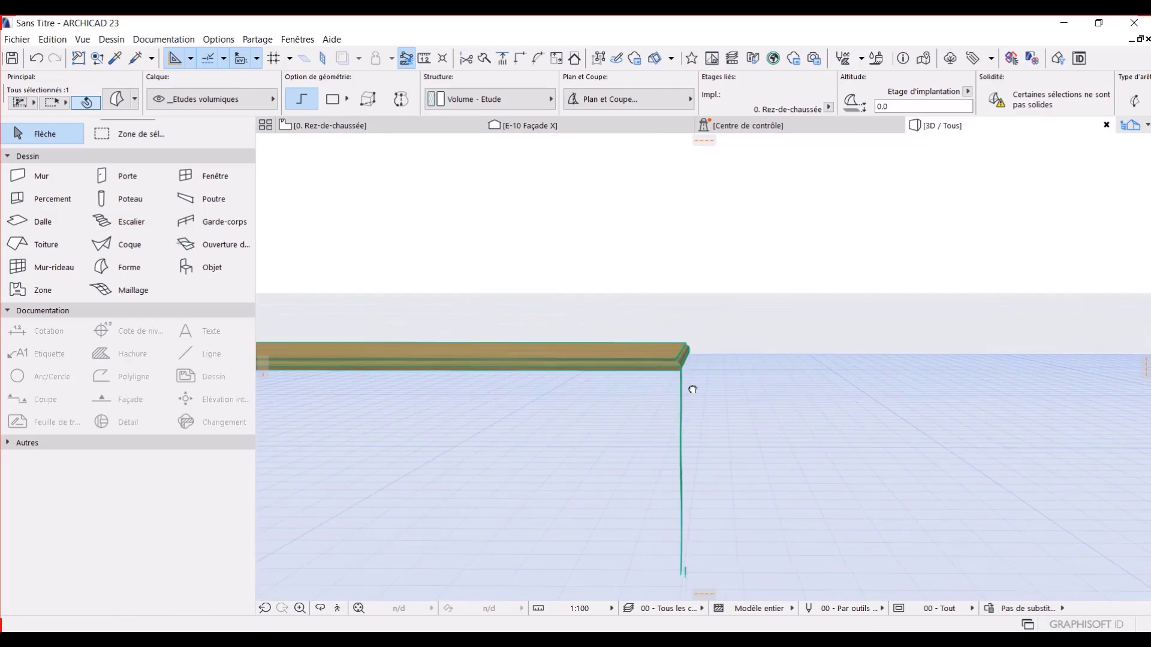
scroll(692, 372, down, 3)
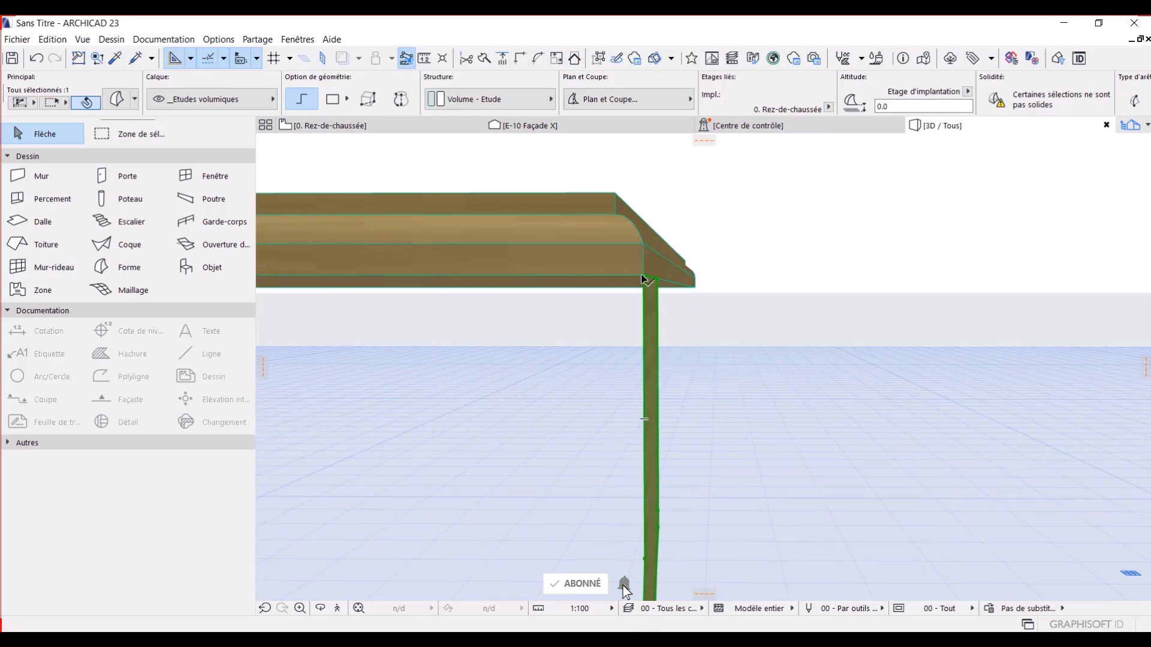
Step: Extrude the leg profile's face perpendicularly by 7.5 mm and inspect its thickness beneath the tabletop corner
click(640, 351)
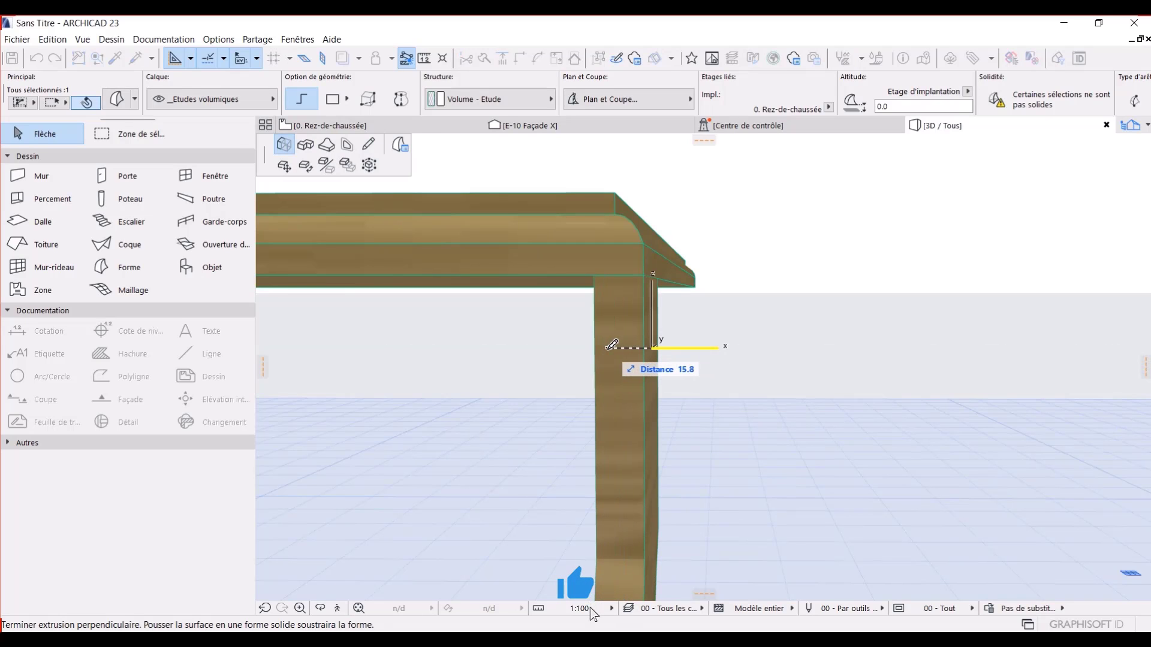
text(7.5)
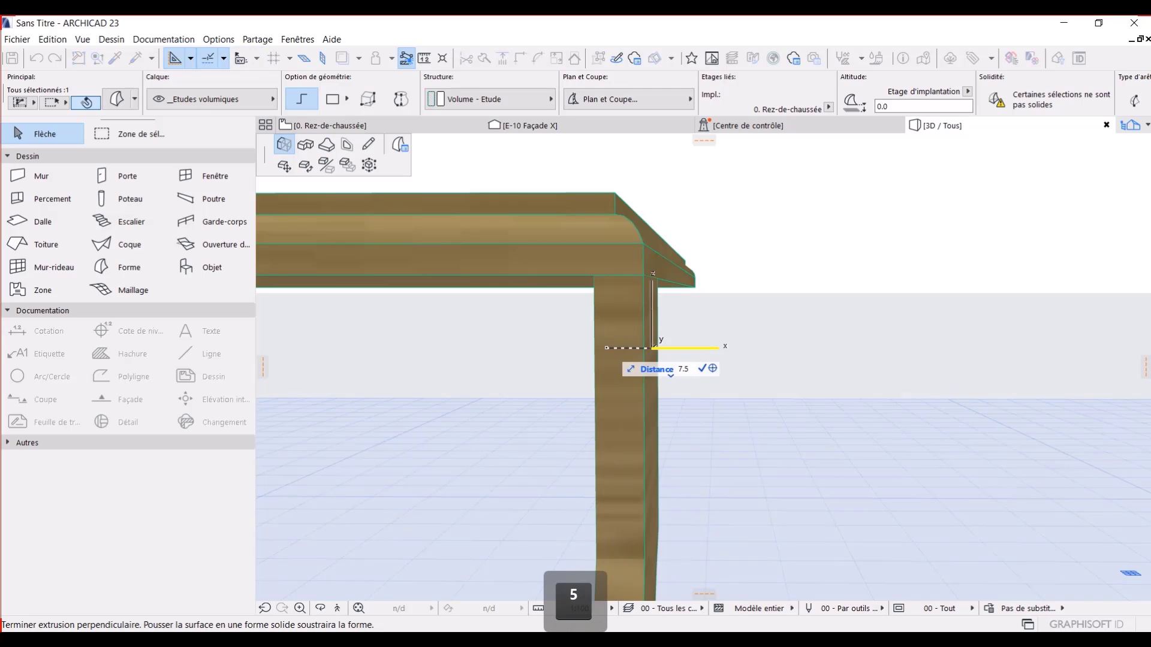
key(Return)
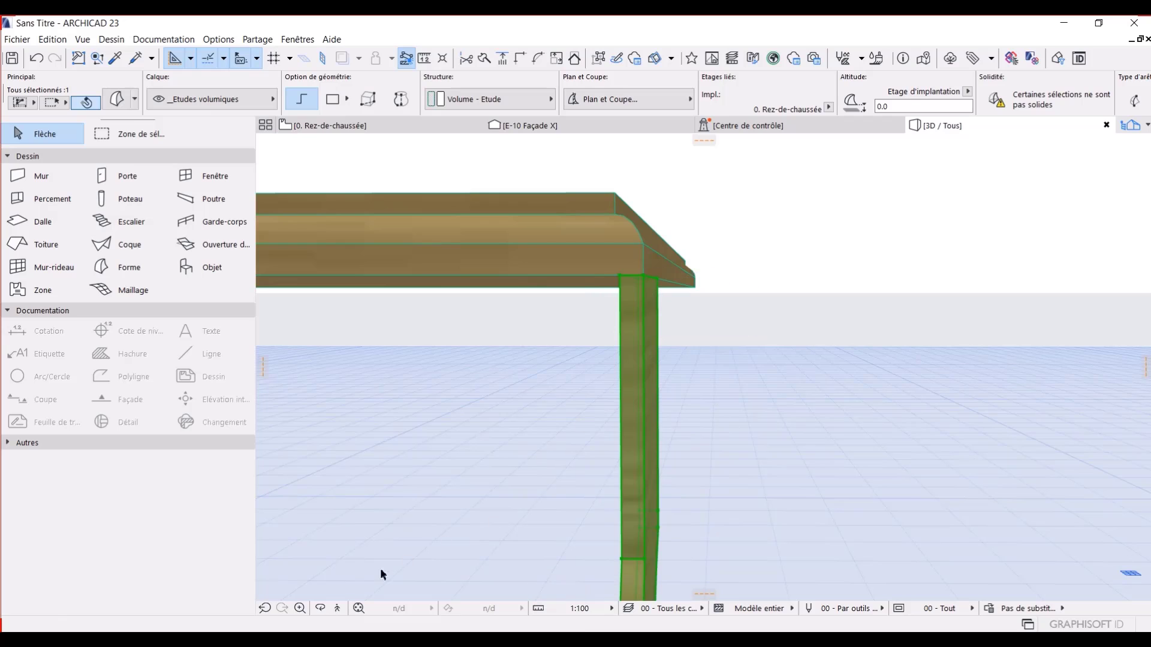
click(320, 608)
drag(490, 470, 552, 464)
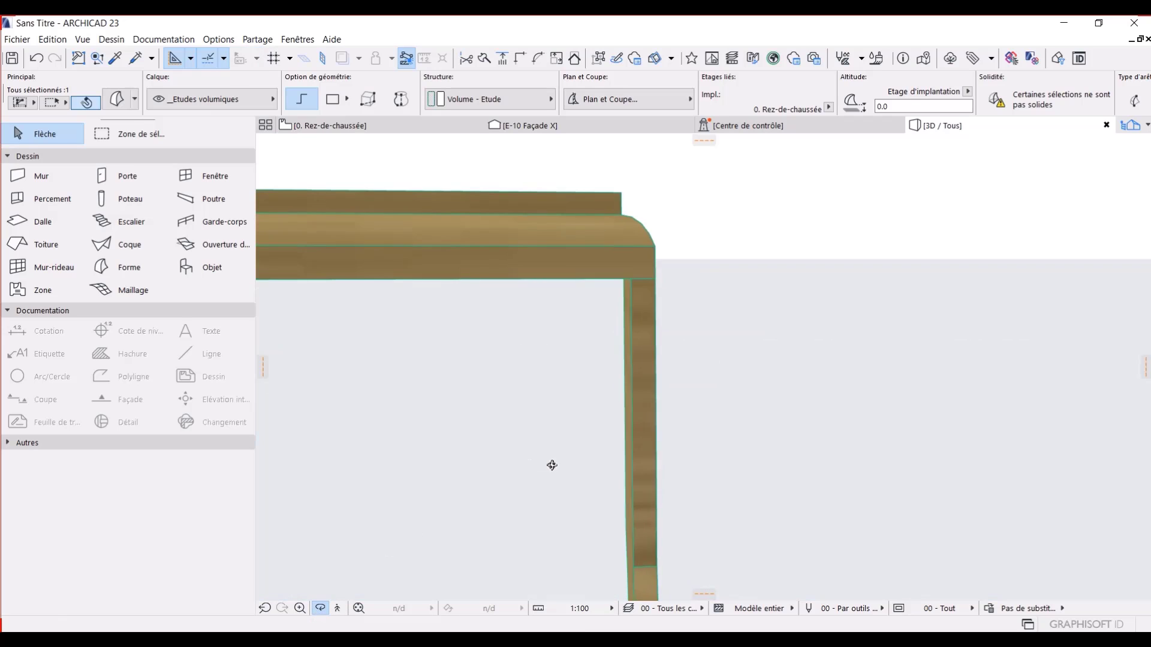
key(Escape)
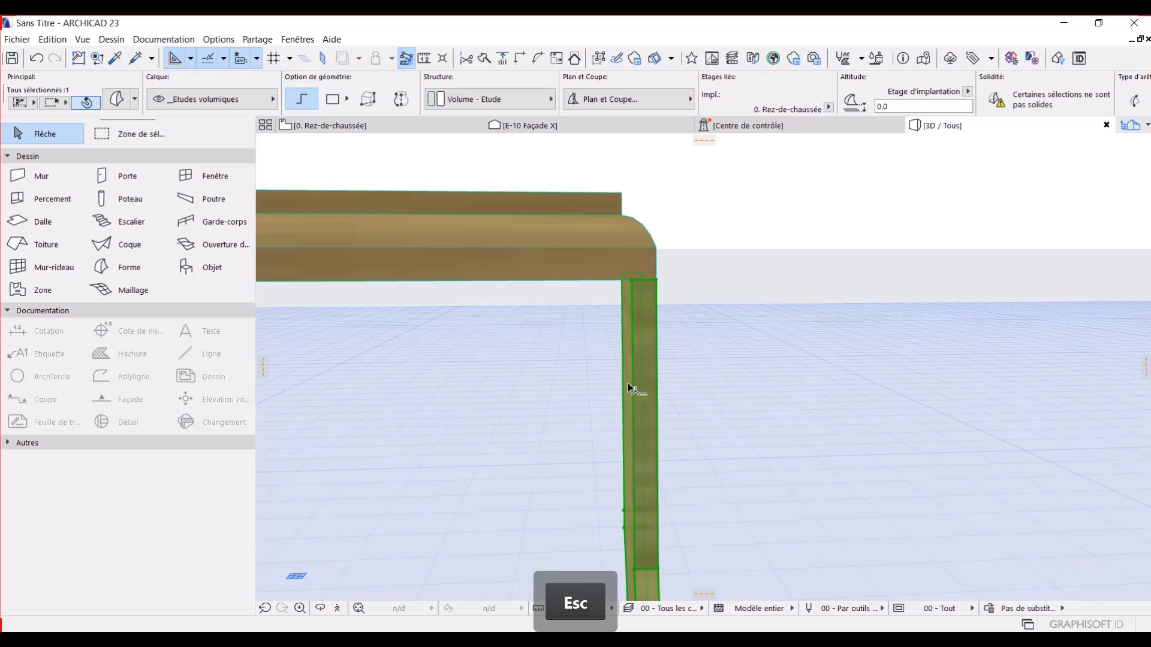
Step: Undo the leg's 7.5 mm extrusion
click(629, 389)
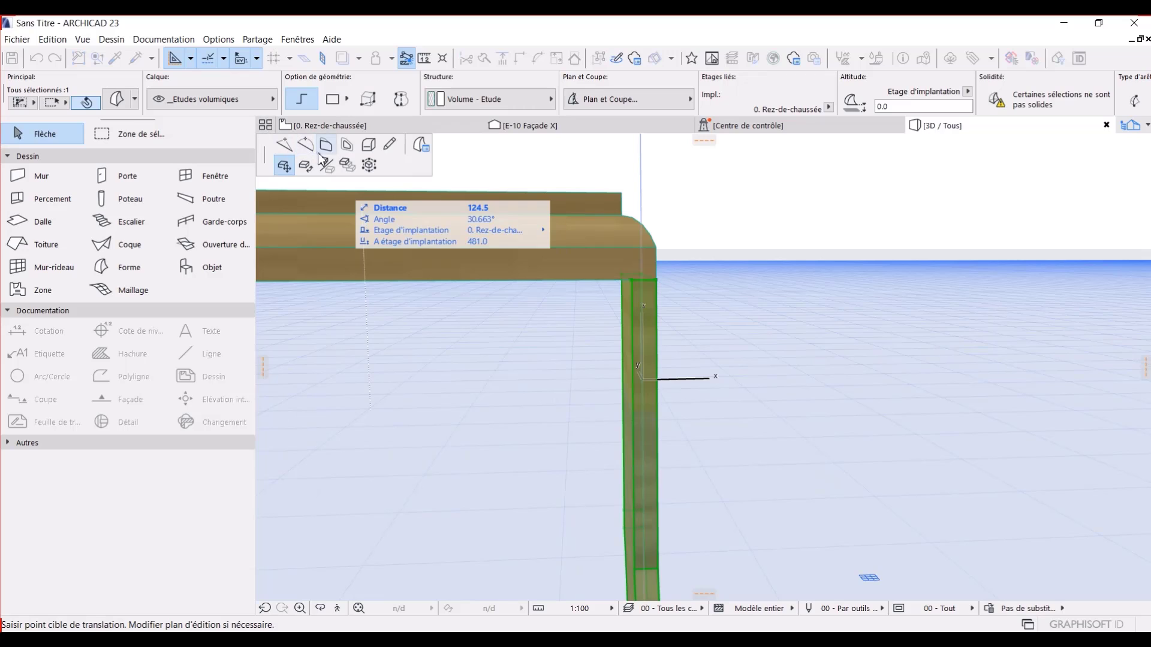
key(Escape)
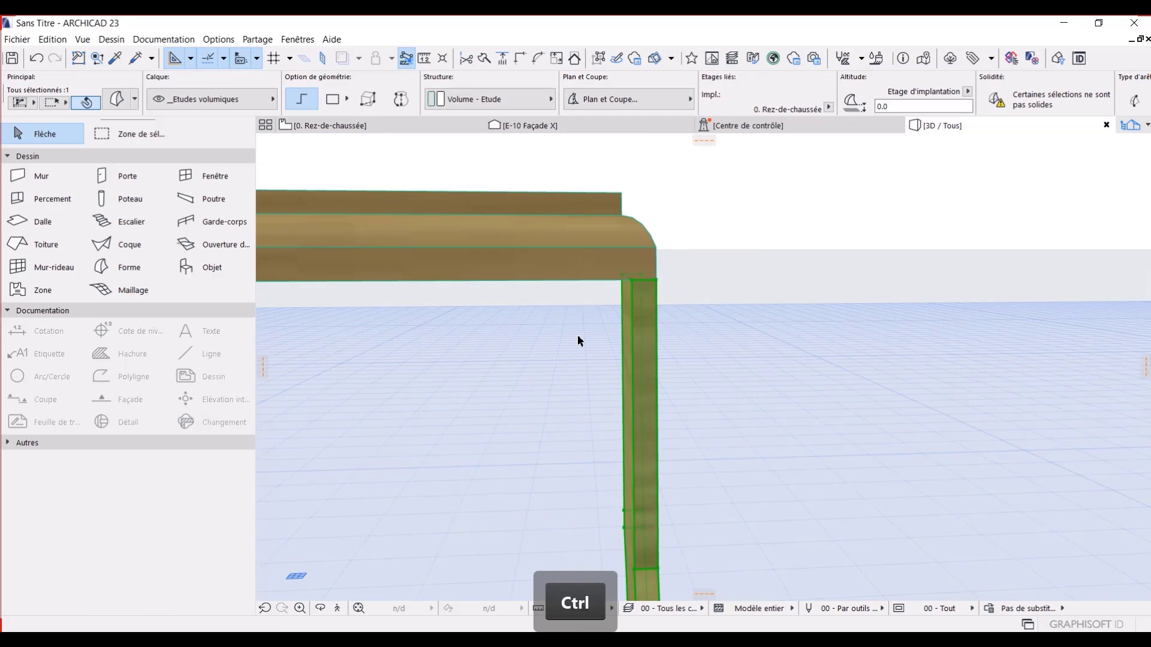
key(z)
key(Escape)
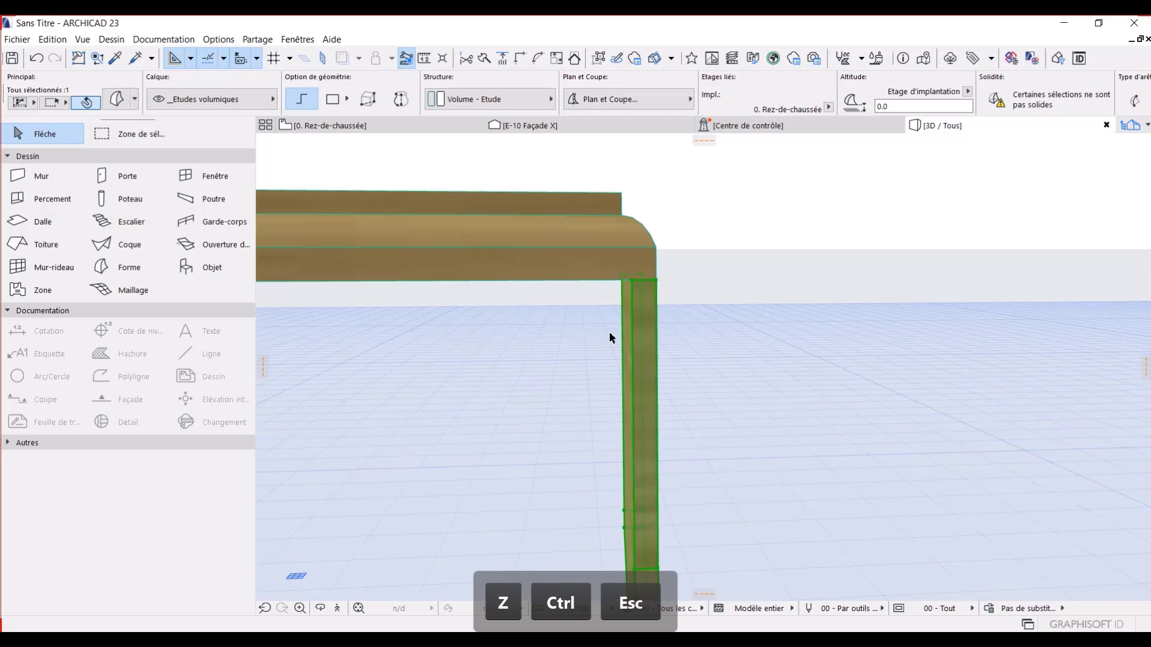
key(z)
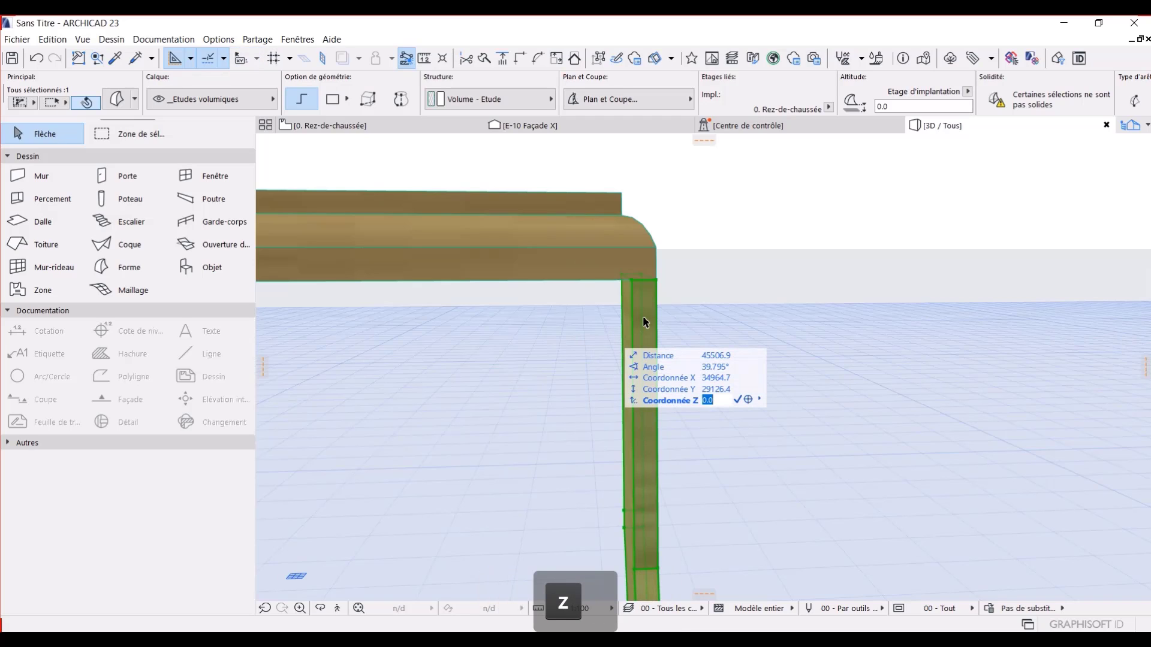
key(Escape)
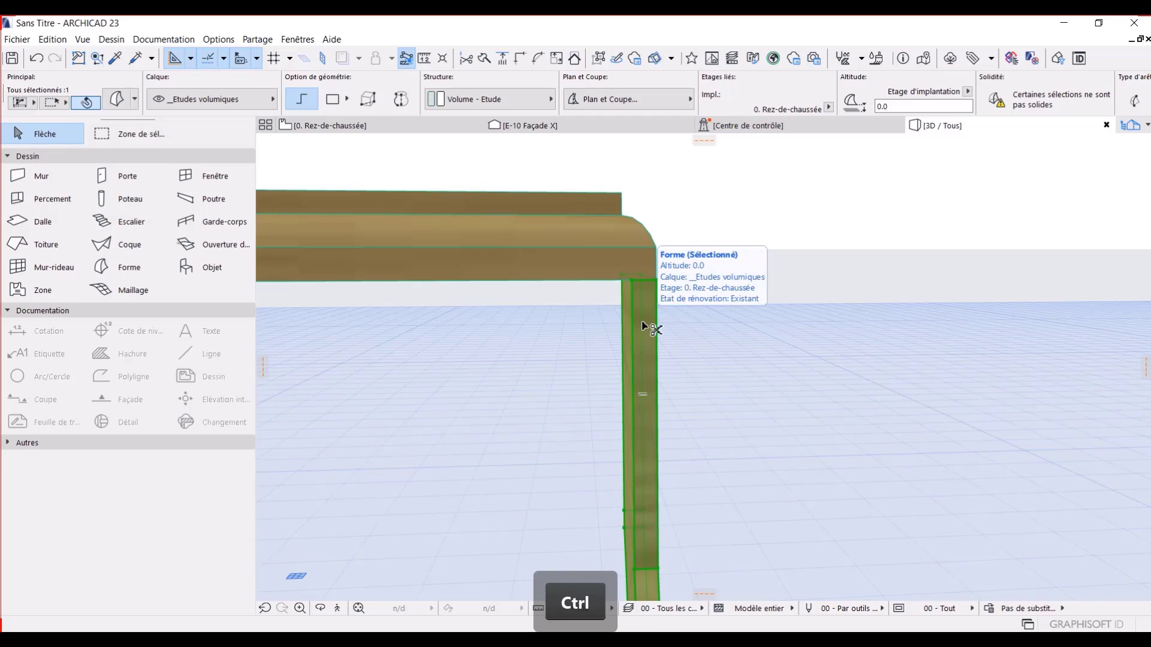
key(ctrl+z)
key(ctrl+z)
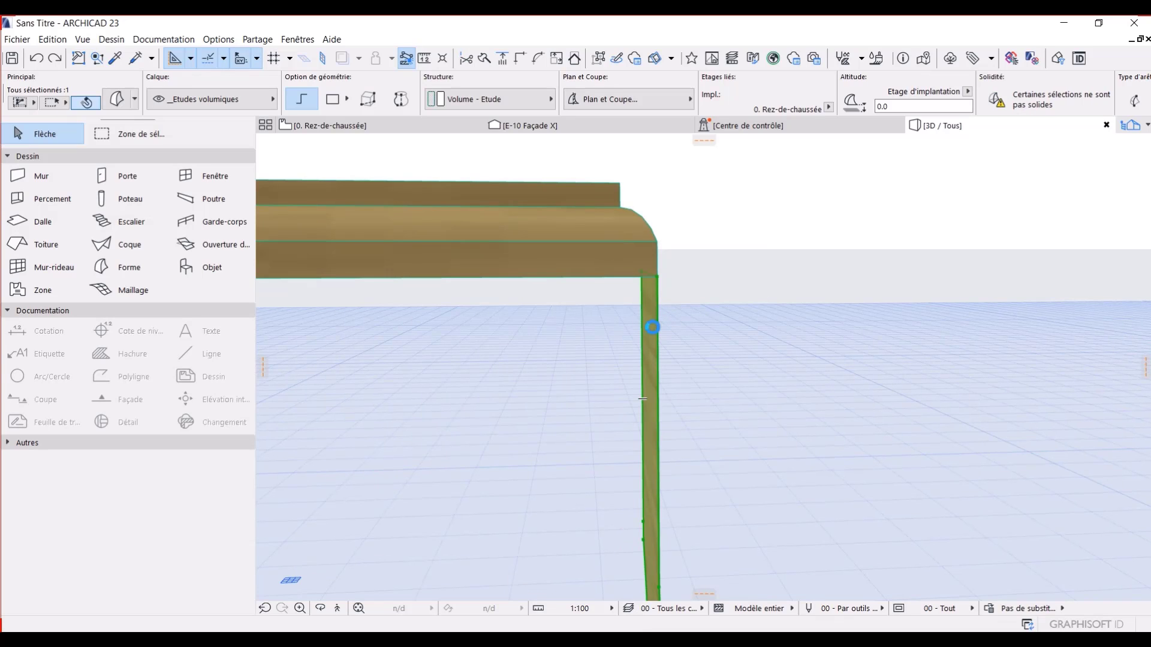
Step: Extrude the leg profile's face perpendicularly by 20 mm, deselect it and check the leg against the whole tabletop
click(652, 327)
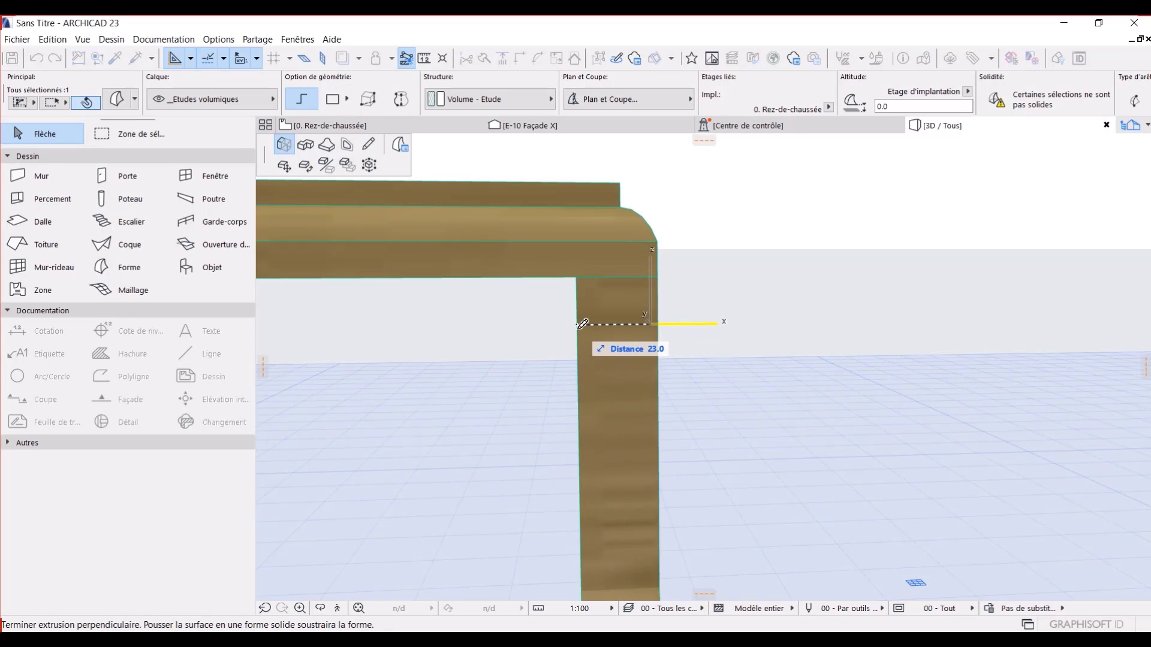
text(20)
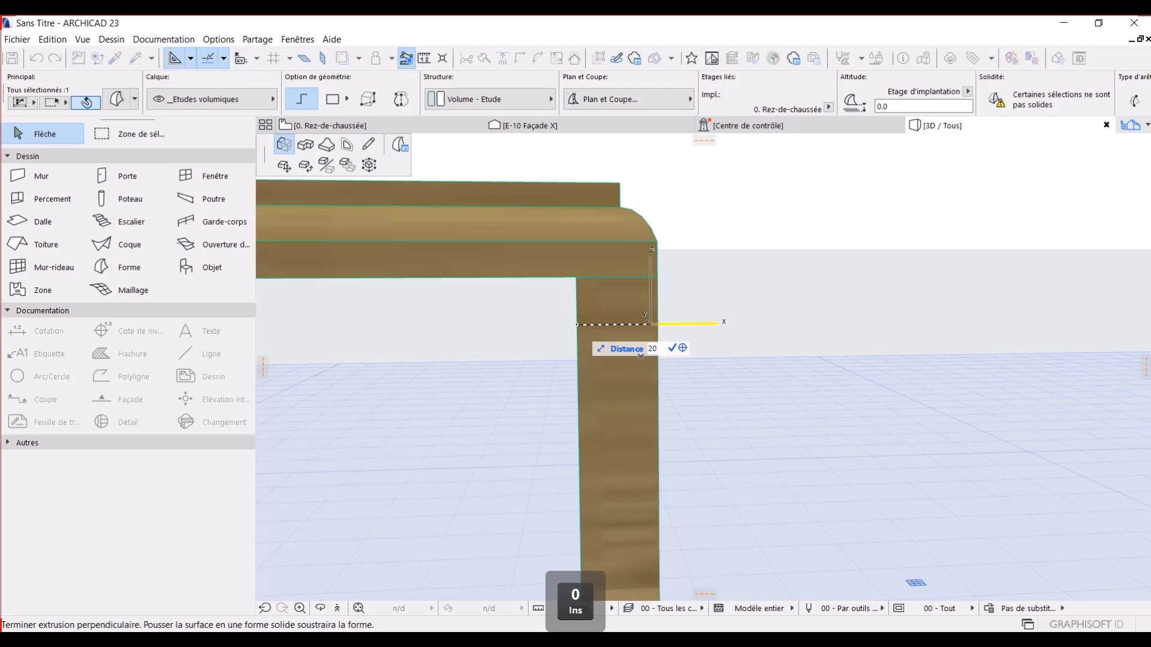
key(Return)
key(Escape)
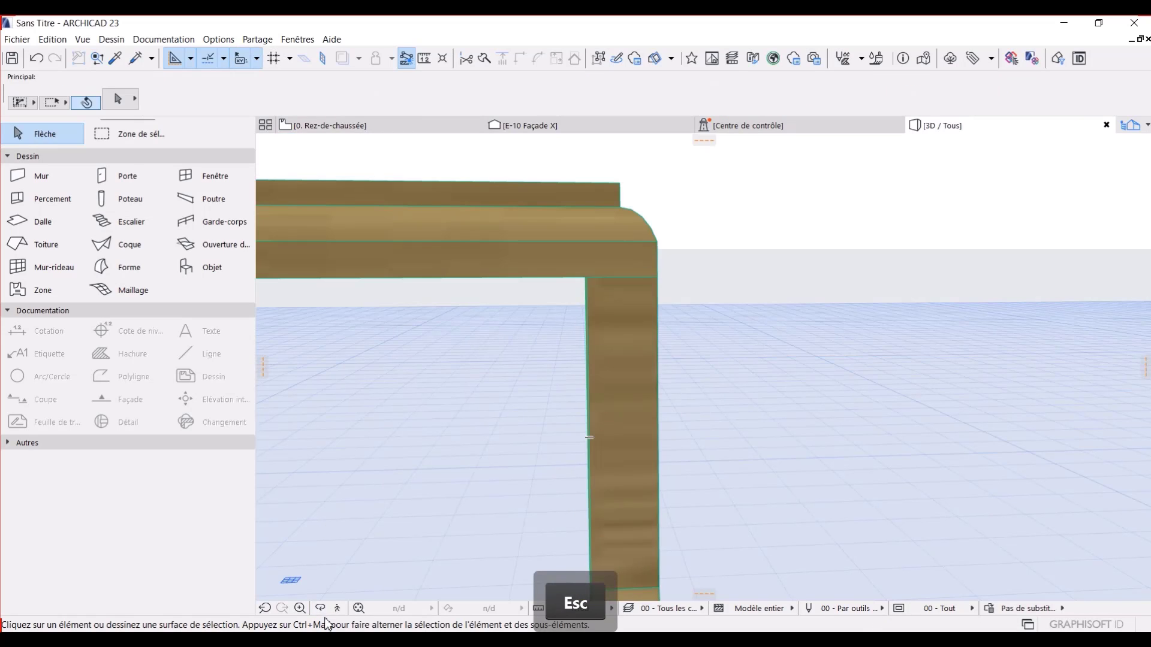
click(321, 609)
scroll(761, 420, down, 5)
drag(765, 431, 728, 452)
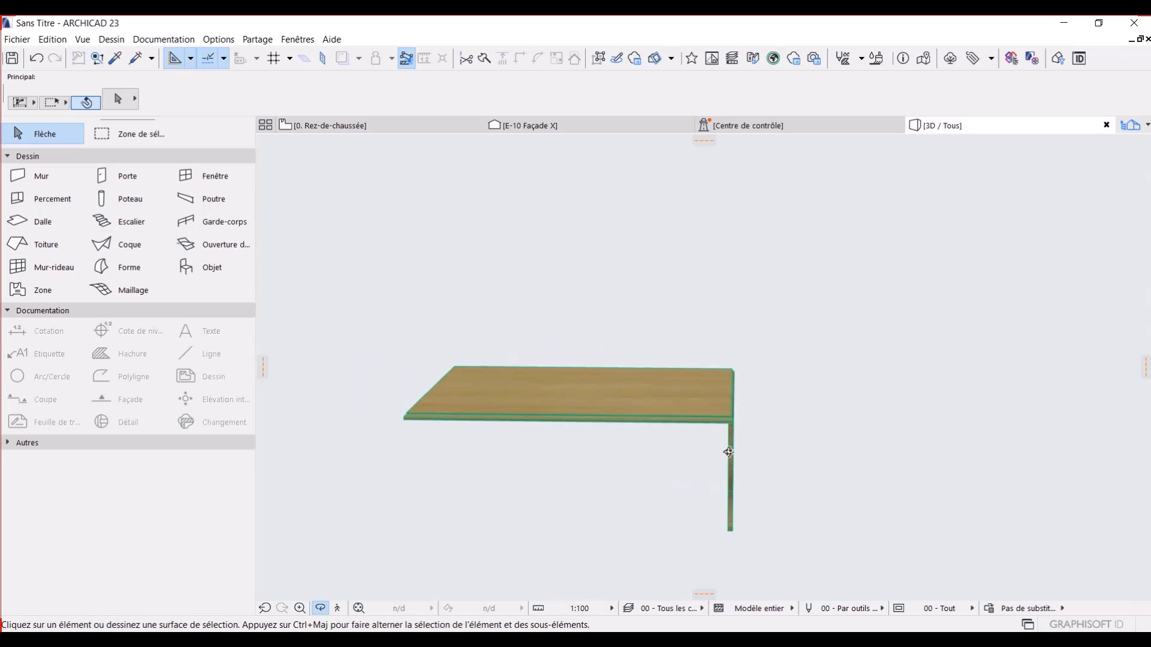
Step: On the ground-floor plan, move the leg by its lower-right corner to the tabletop's lower edge, in line with the right side's inner edge line
click(408, 126)
scroll(641, 258, up, 10)
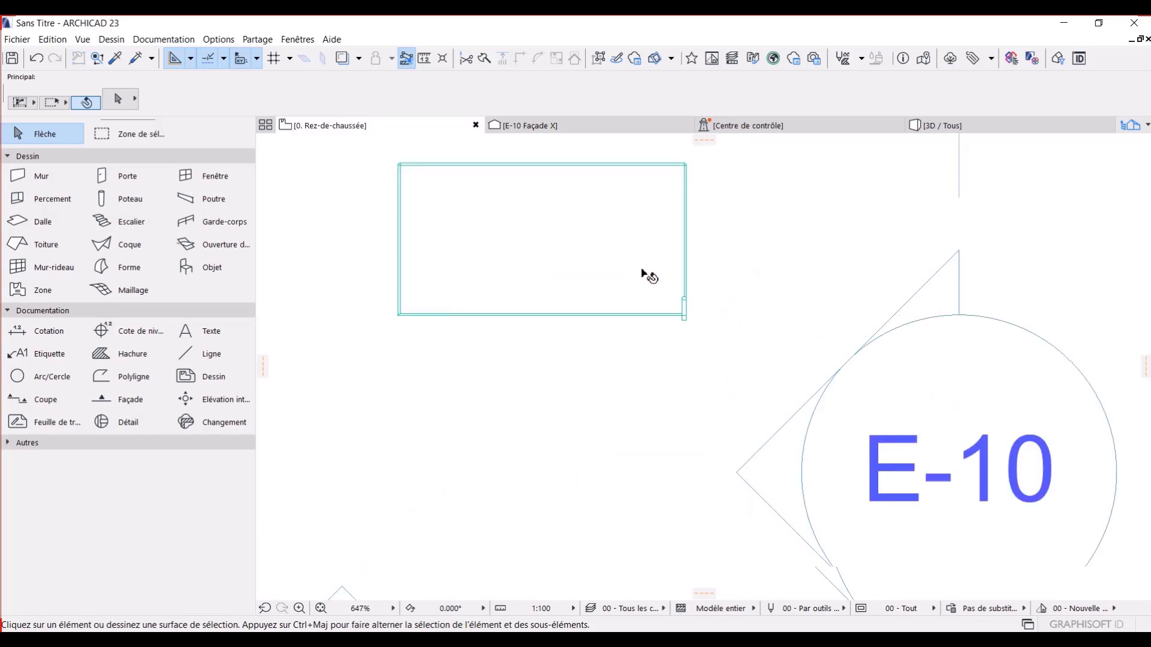
scroll(745, 375, up, 1)
click(763, 384)
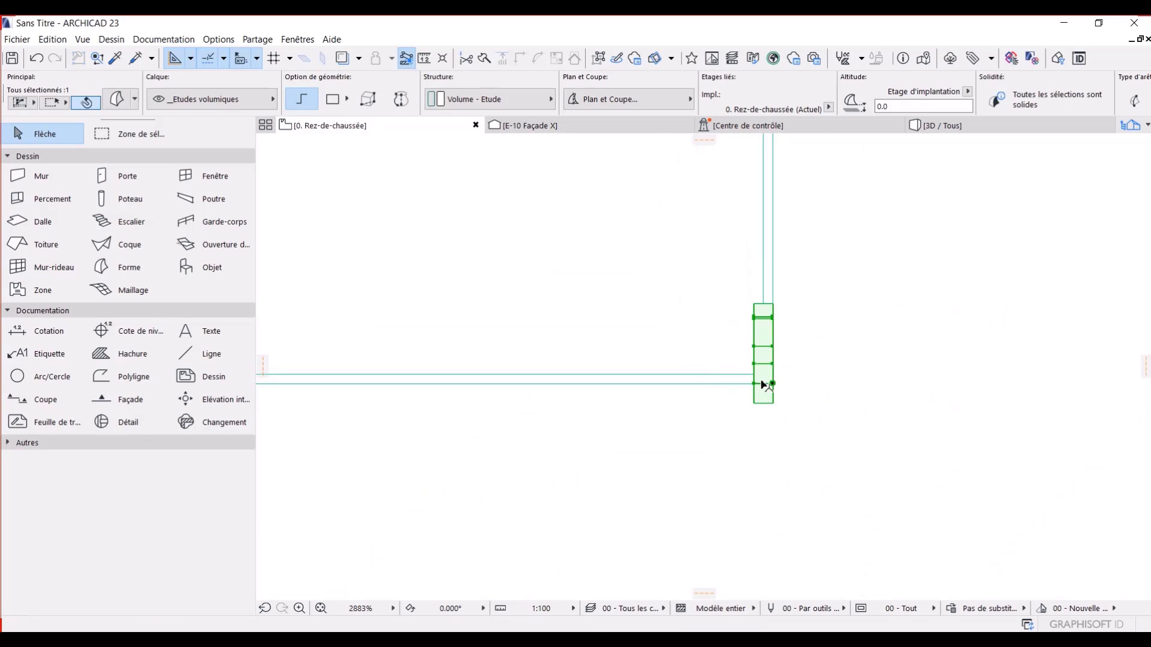
scroll(762, 388, up, 6)
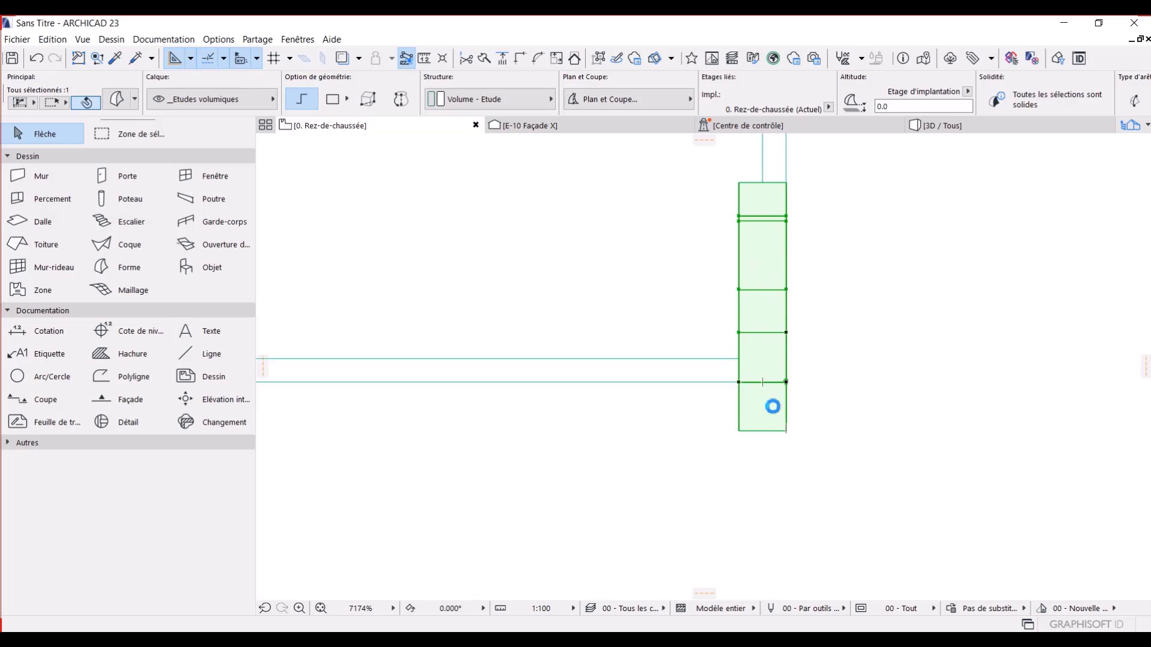
click(786, 428)
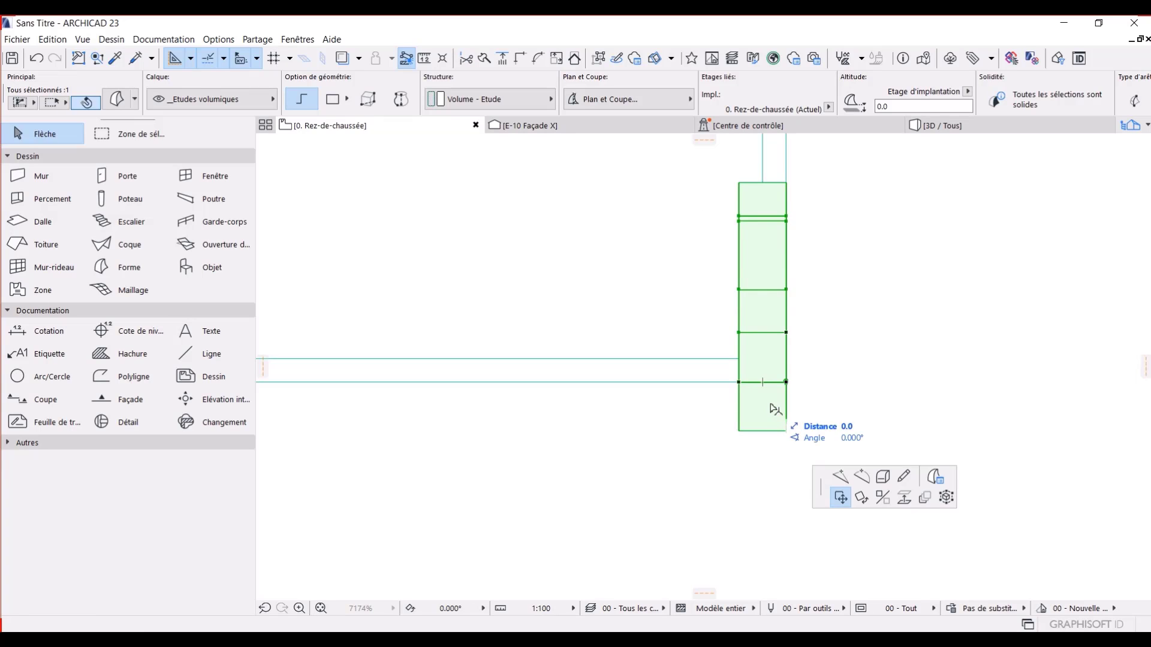
click(762, 383)
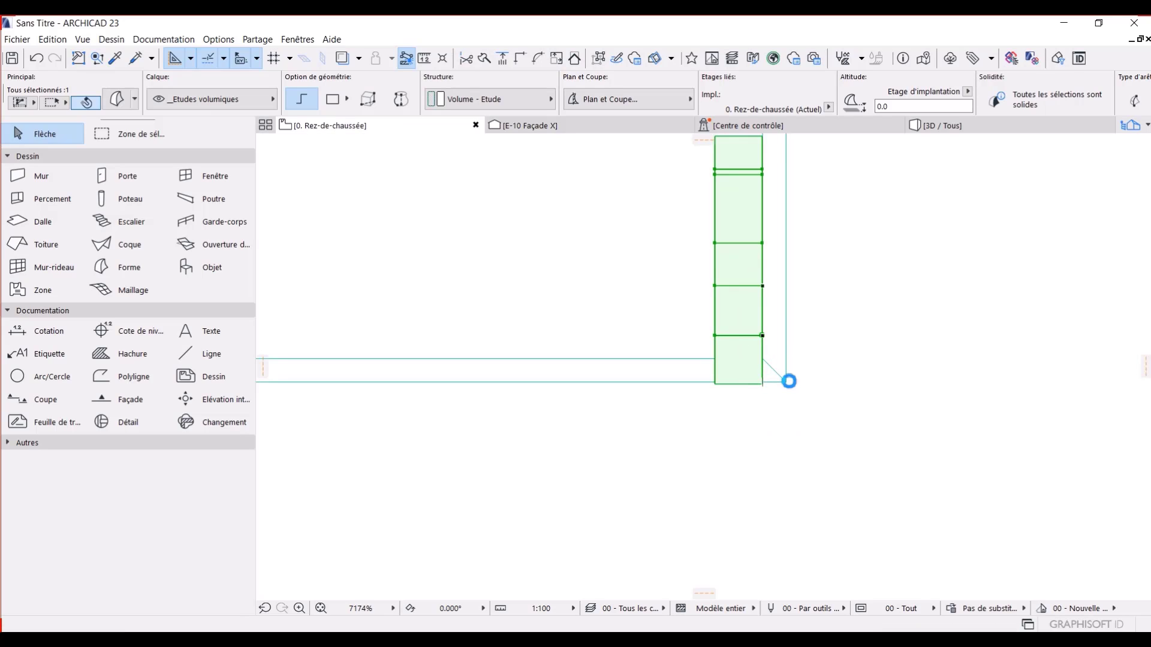
Step: Move the leg up so that its lower-right corner meets the inner corner of the tabletop's edge lines
click(789, 381)
click(763, 360)
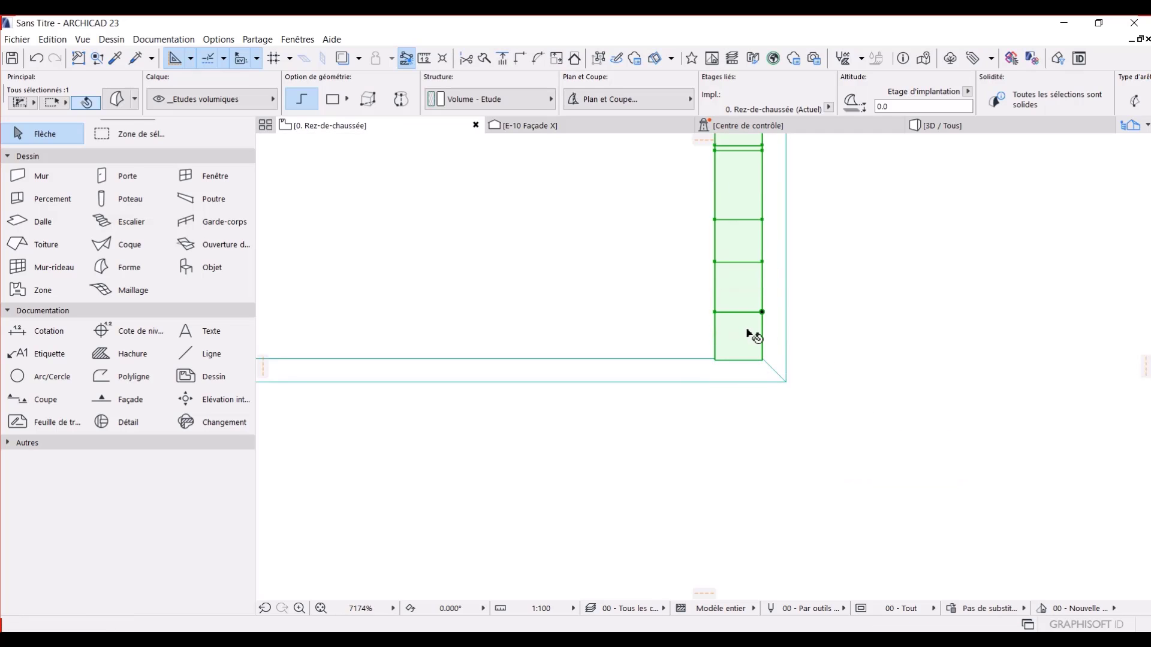
scroll(753, 336, down, 5)
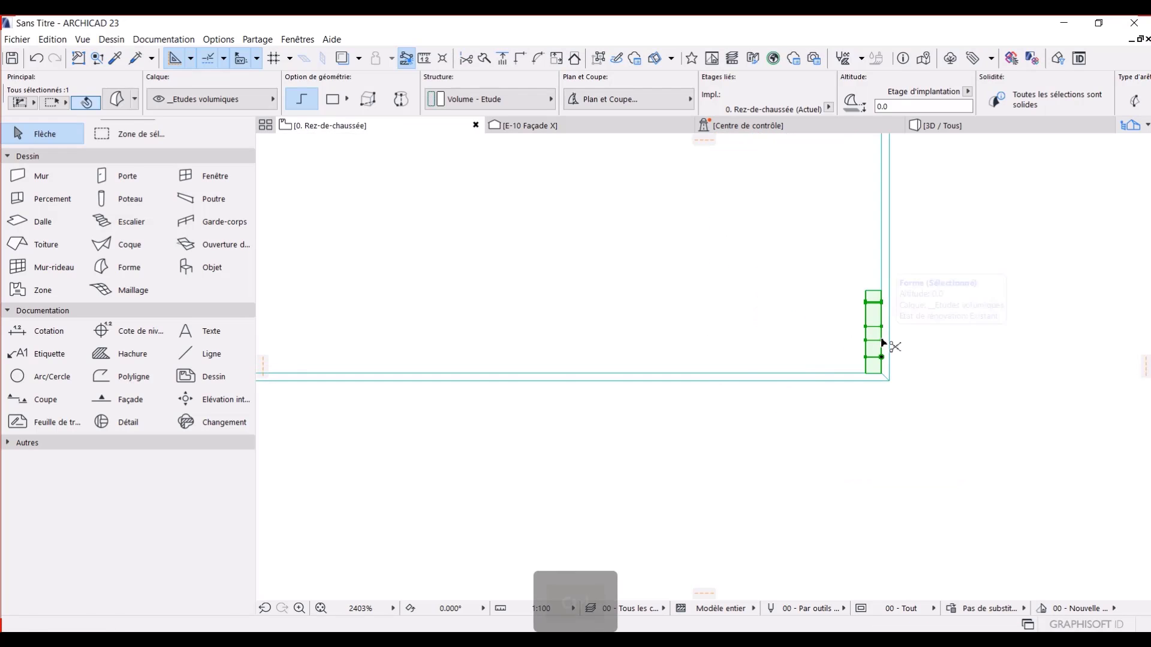
Step: Copy the leg horizontally by its lower-right corner, about 1256 mm to the left, into the tabletop's lower-left inner corner
key(ctrl+shift+t)
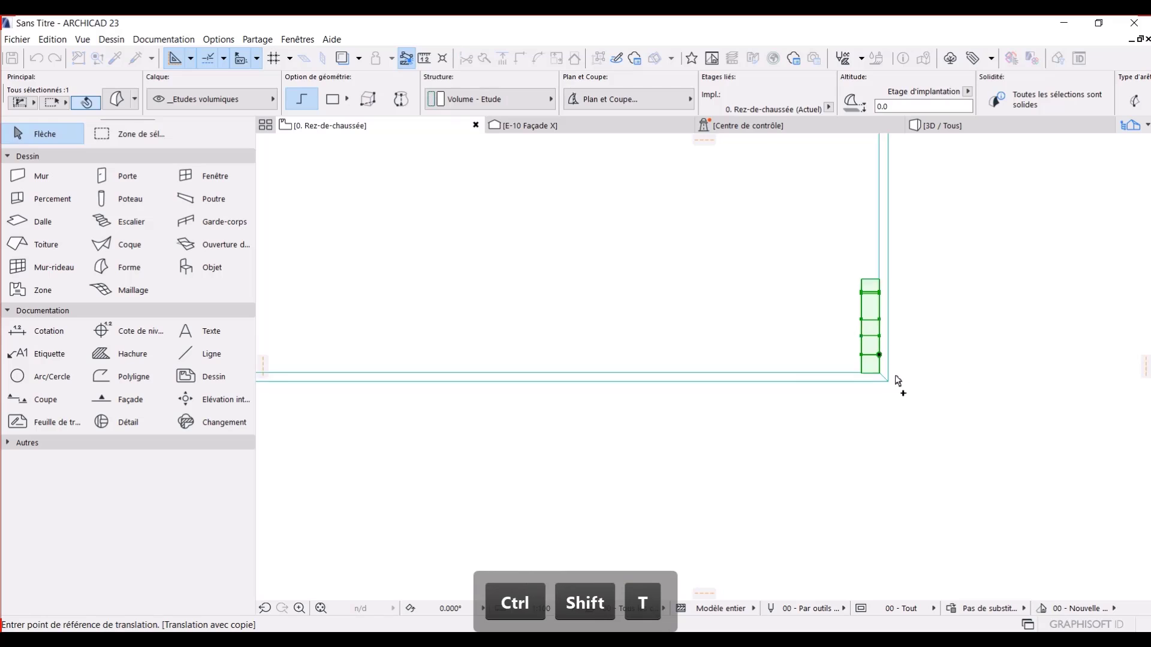
click(879, 373)
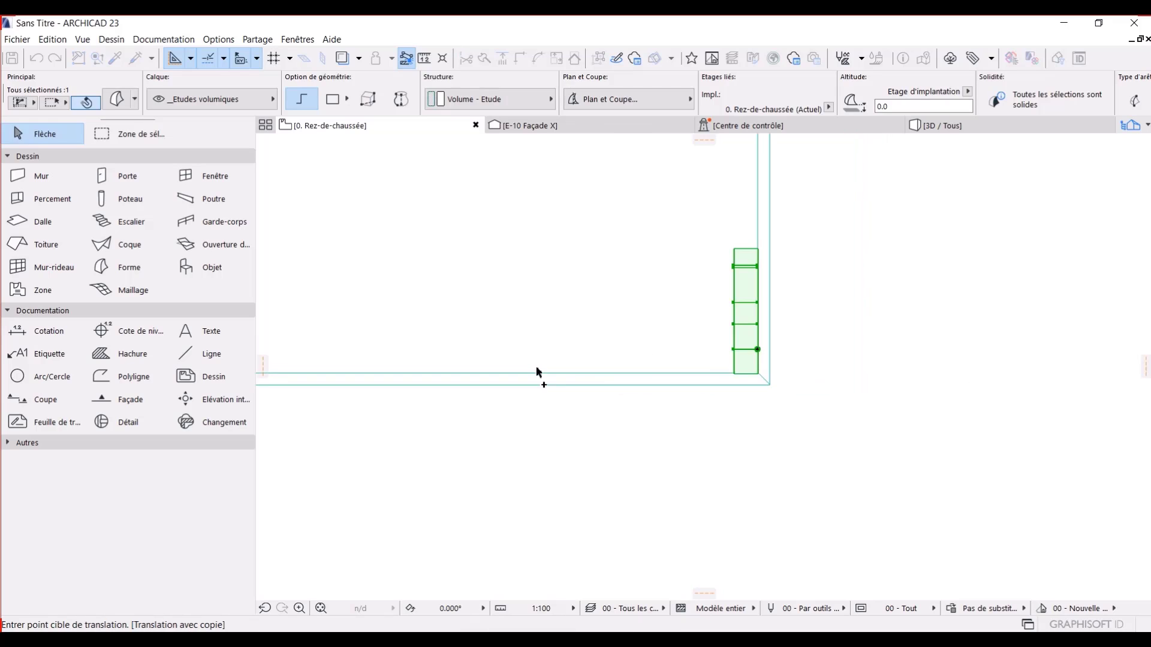
scroll(536, 368, down, 2)
middle_drag(537, 369, 1097, 289)
mouse_move(336, 342)
middle_down()
mouse_move(671, 350)
mouse_move(911, 447)
middle_up()
scroll(758, 433, up, 4)
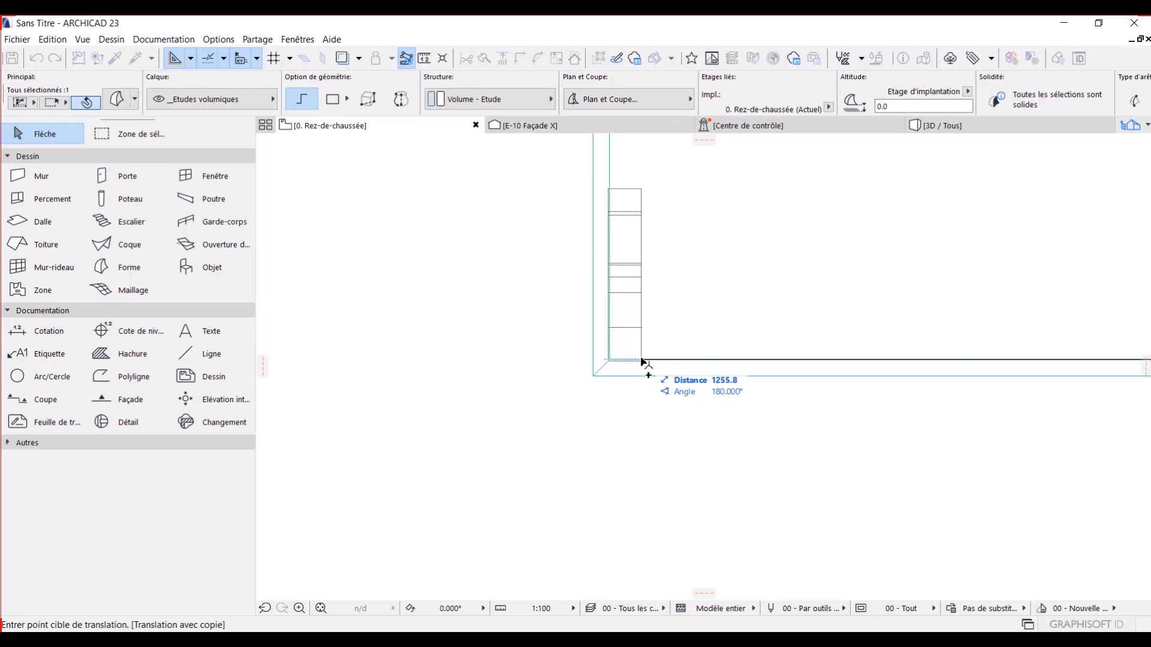
click(645, 361)
Step: Copy the lower-left leg vertically by about 521 mm towards the tabletop's upper-left corner
scroll(657, 348, down, 3)
scroll(641, 462, up, 6)
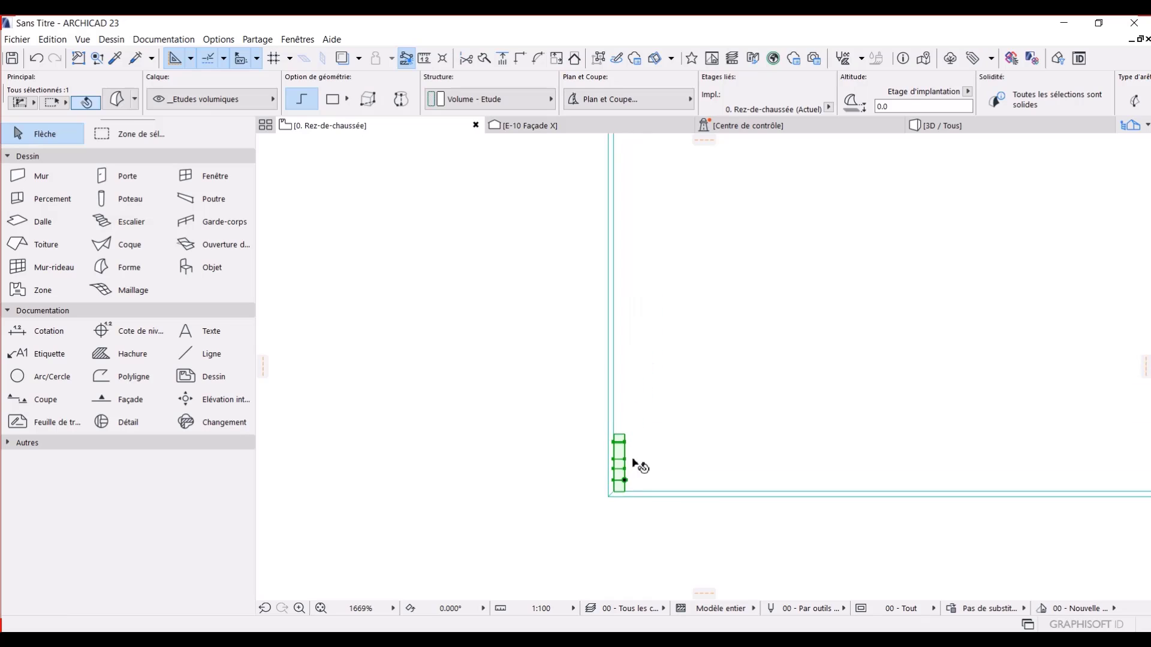
scroll(627, 490, down, 2)
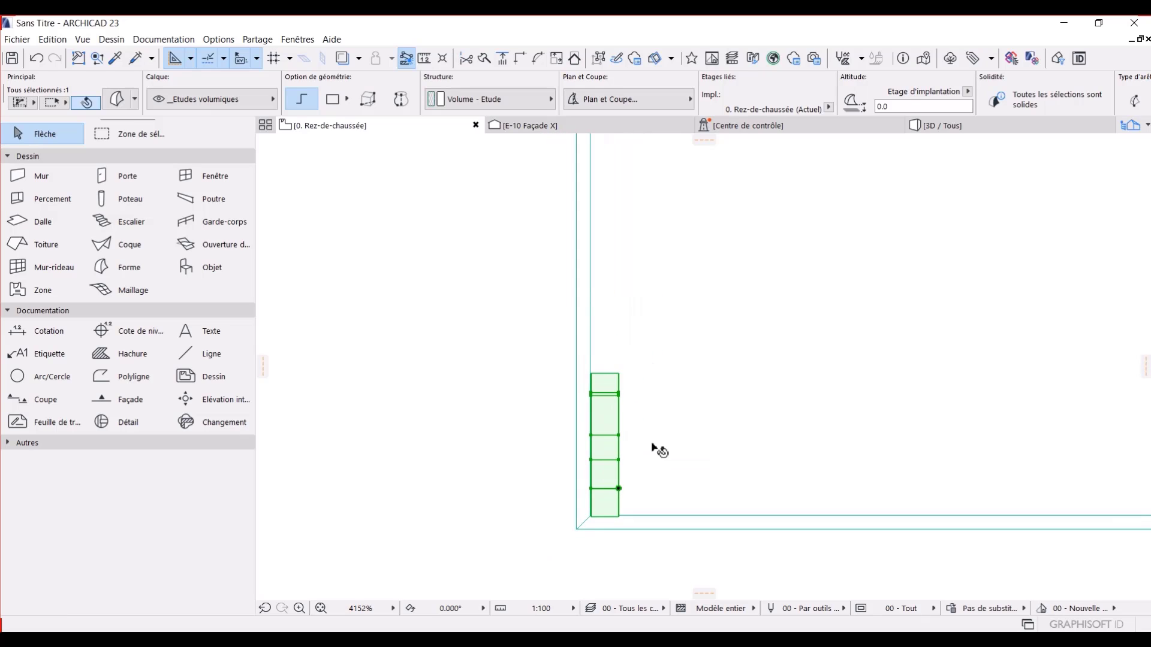
key(ctrl+shift+t)
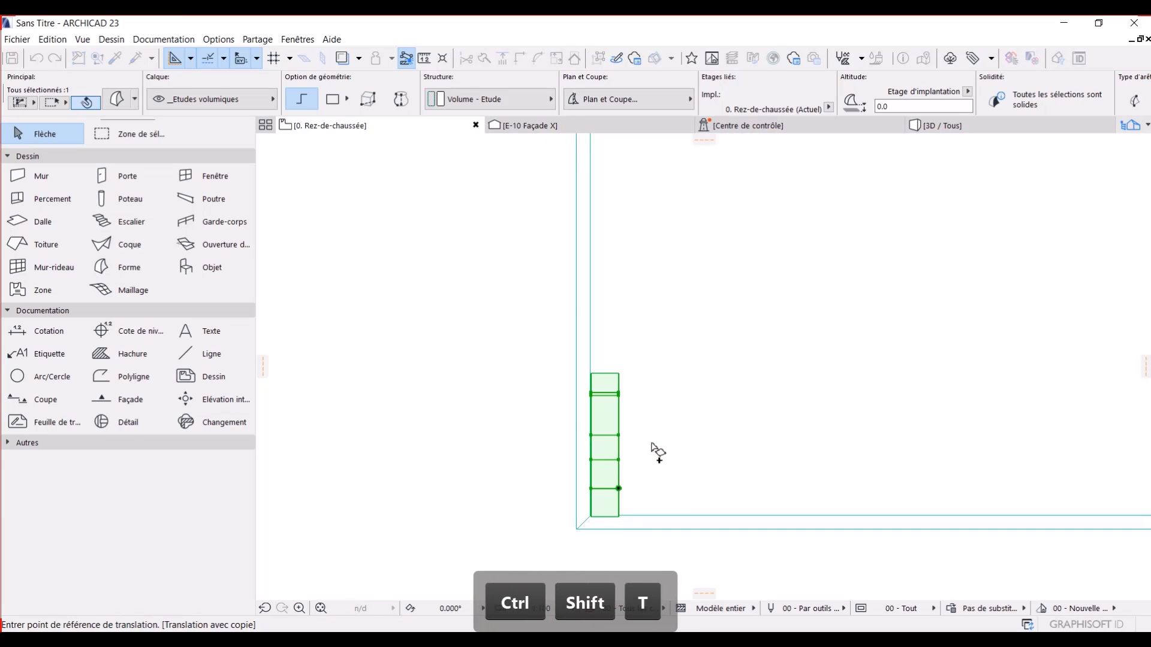
click(605, 460)
scroll(621, 329, down, 4)
middle_drag(622, 309, 614, 522)
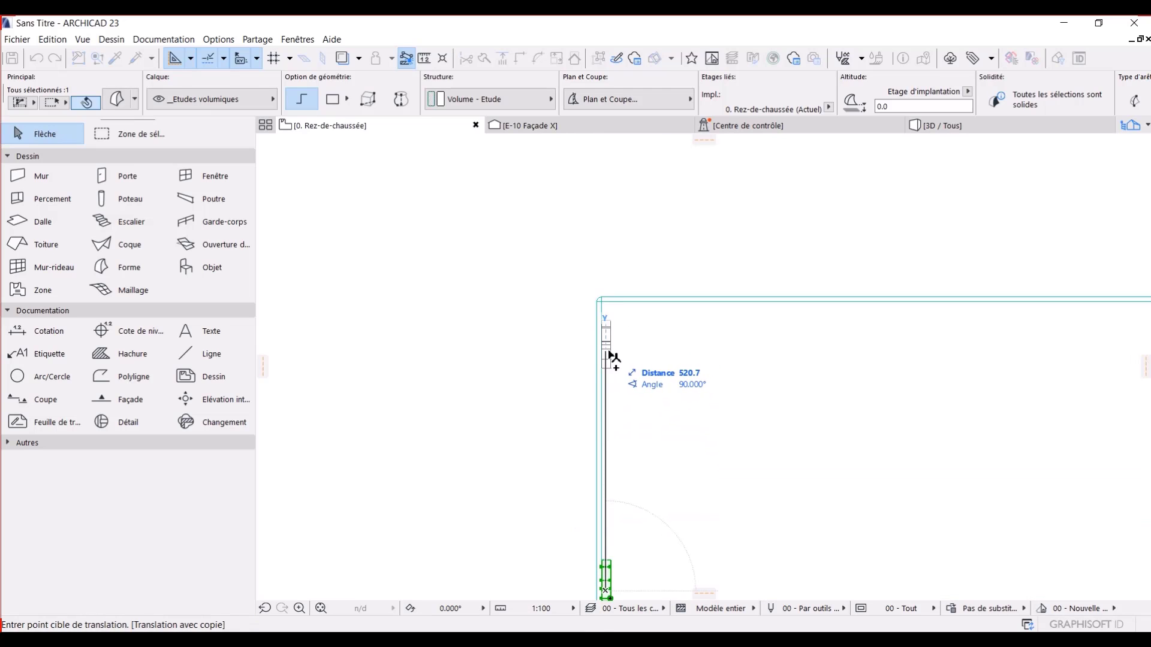
click(610, 356)
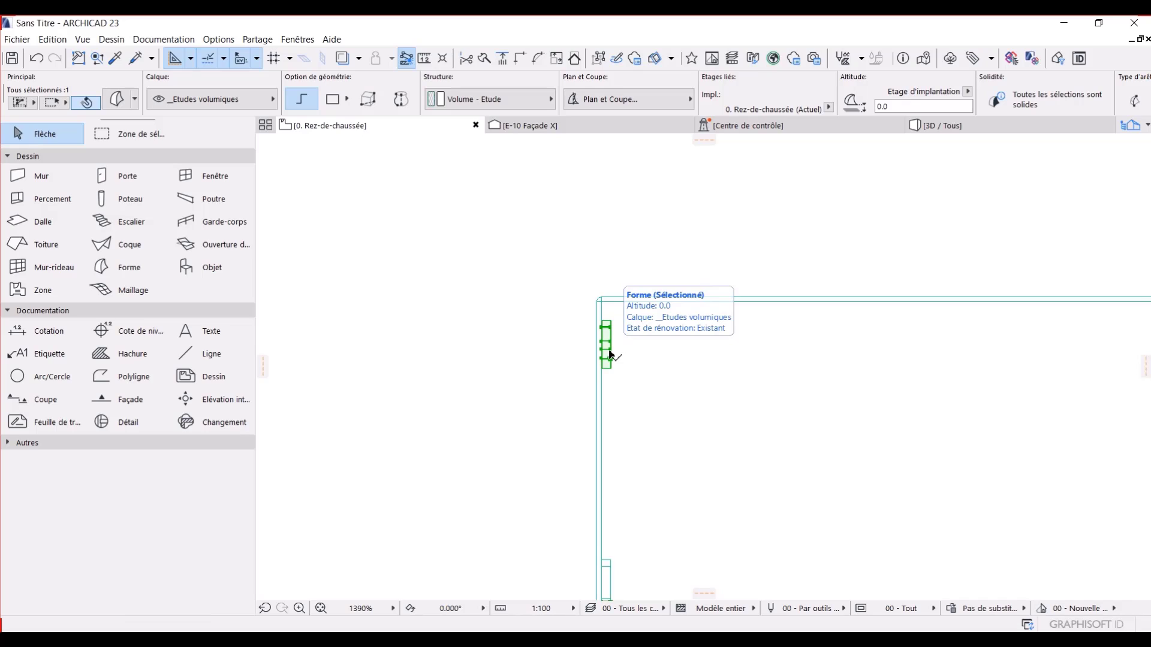
Step: Mirror the upper-left leg about a vertical axis along its right side
key(ctrl+y)
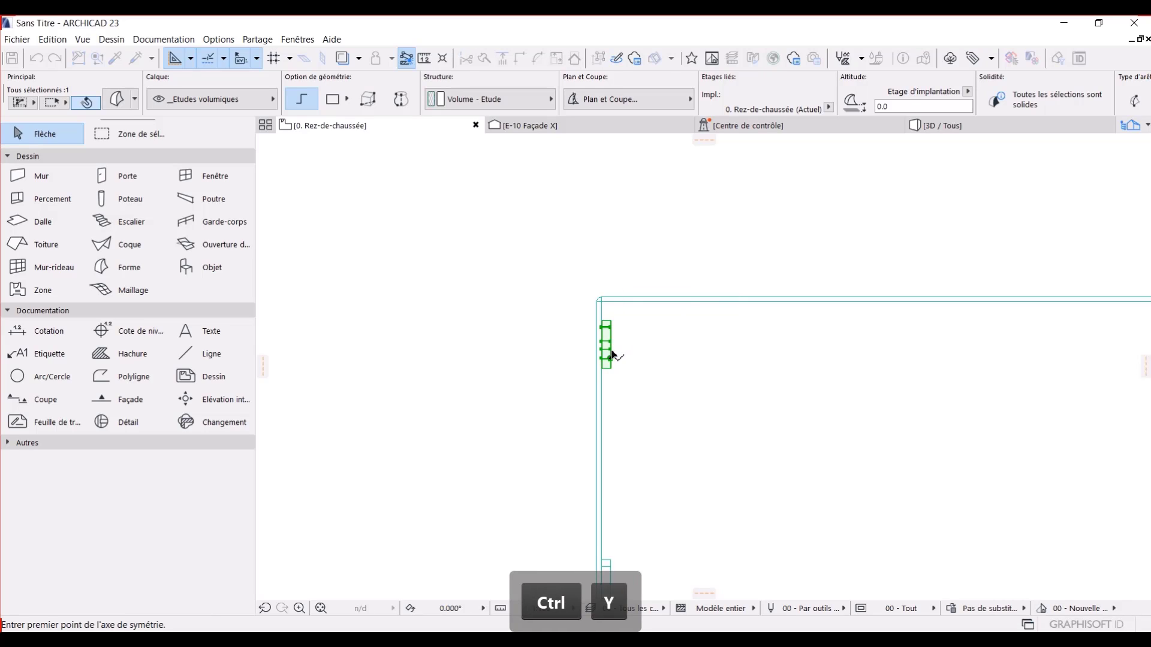
scroll(612, 354, up, 2)
scroll(613, 354, up, 1)
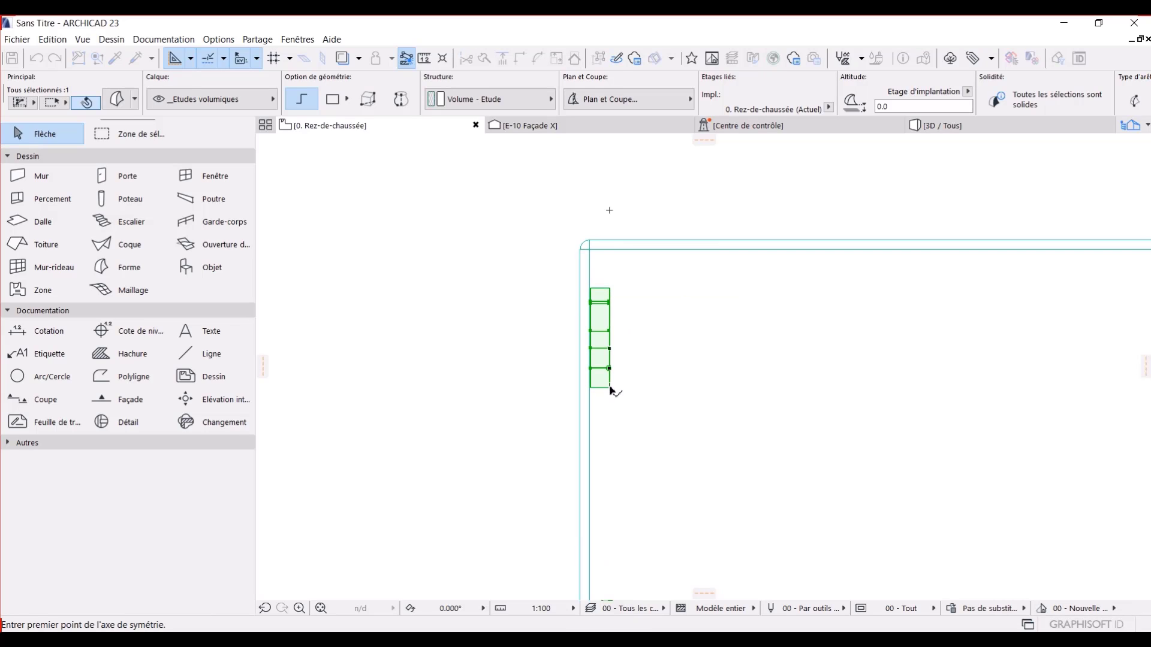
click(609, 387)
click(612, 259)
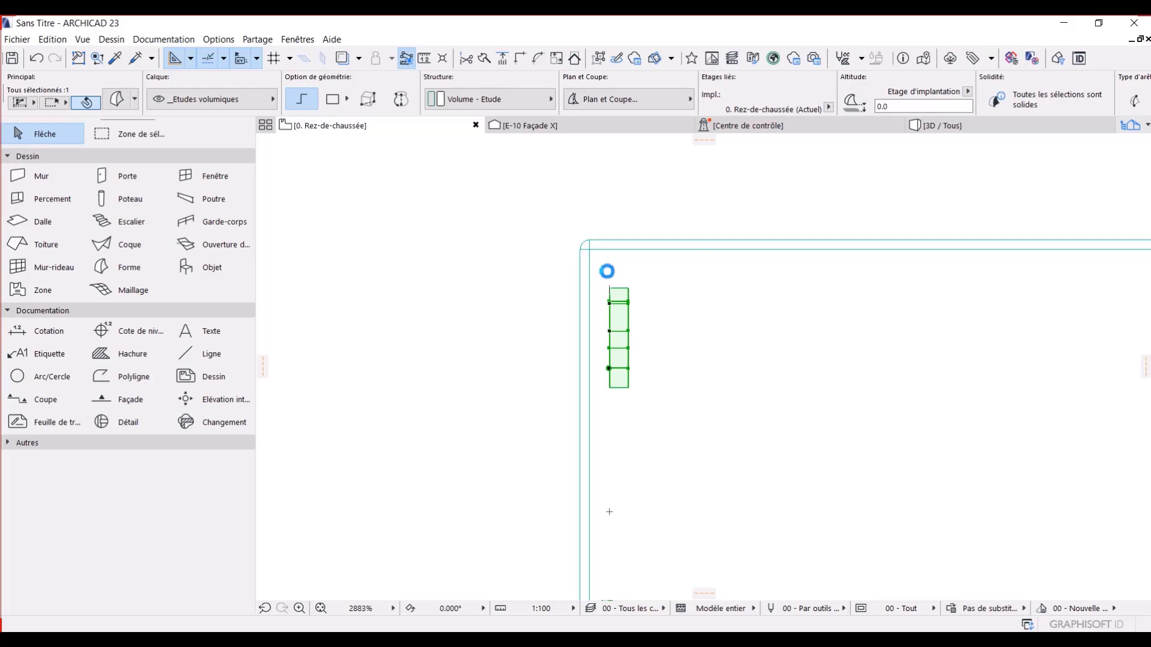
Step: Move the mirrored leg by its upper-left corner to the tabletop's upper-left inner corner and check its curve in 3D
click(609, 289)
scroll(596, 267, up, 4)
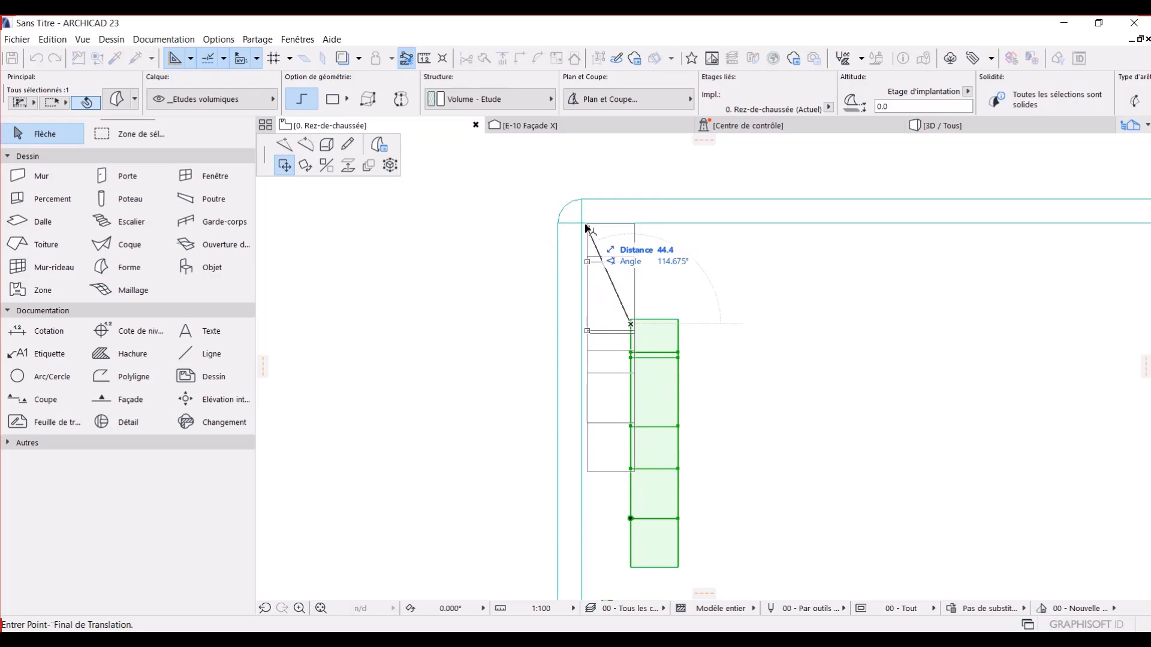
click(582, 223)
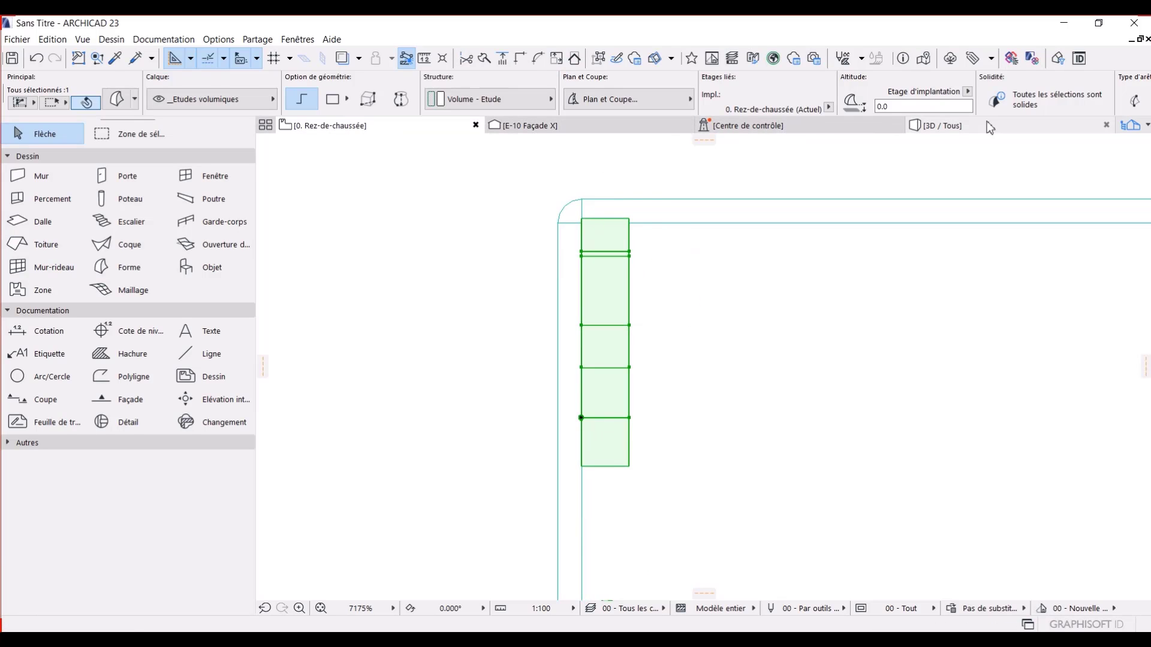
click(987, 124)
drag(649, 377, 569, 482)
key(Escape)
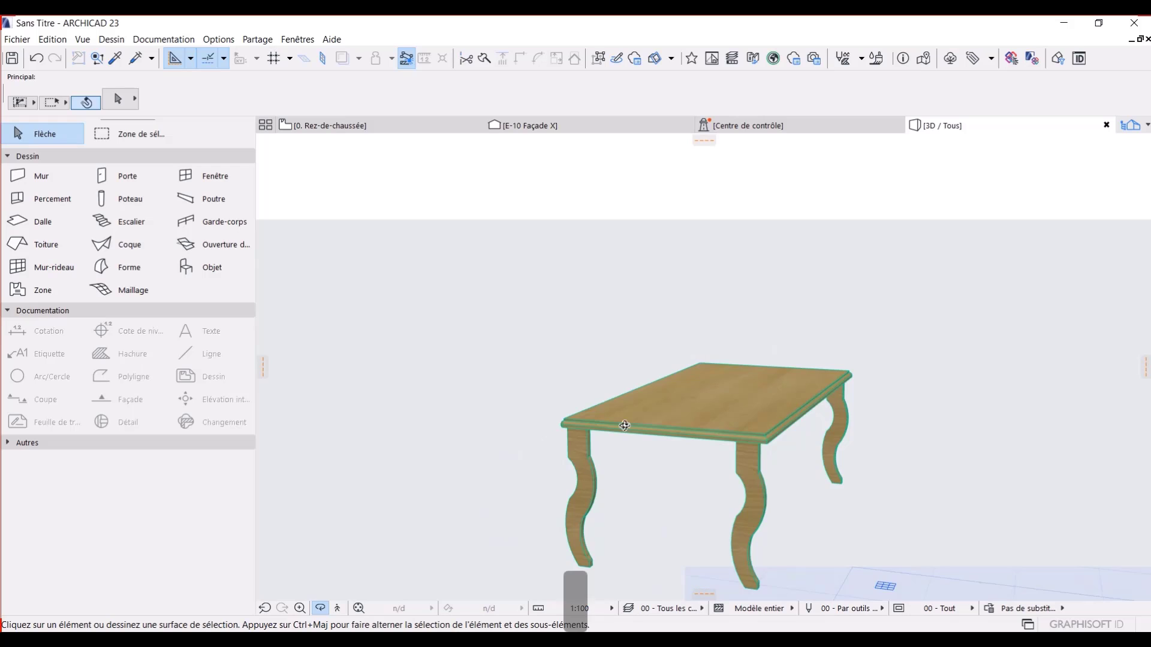
Step: On the ground-floor plan, rotate the upper-left leg by 180° about its lower-right corner
click(382, 128)
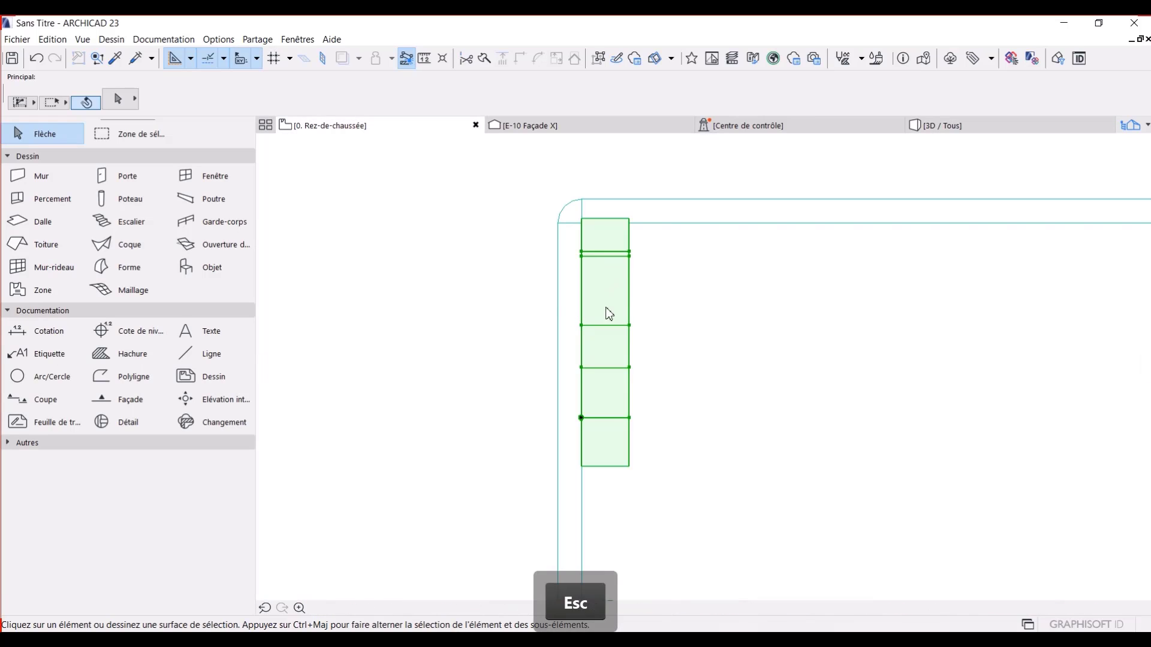
click(620, 419)
key(ctrl+r)
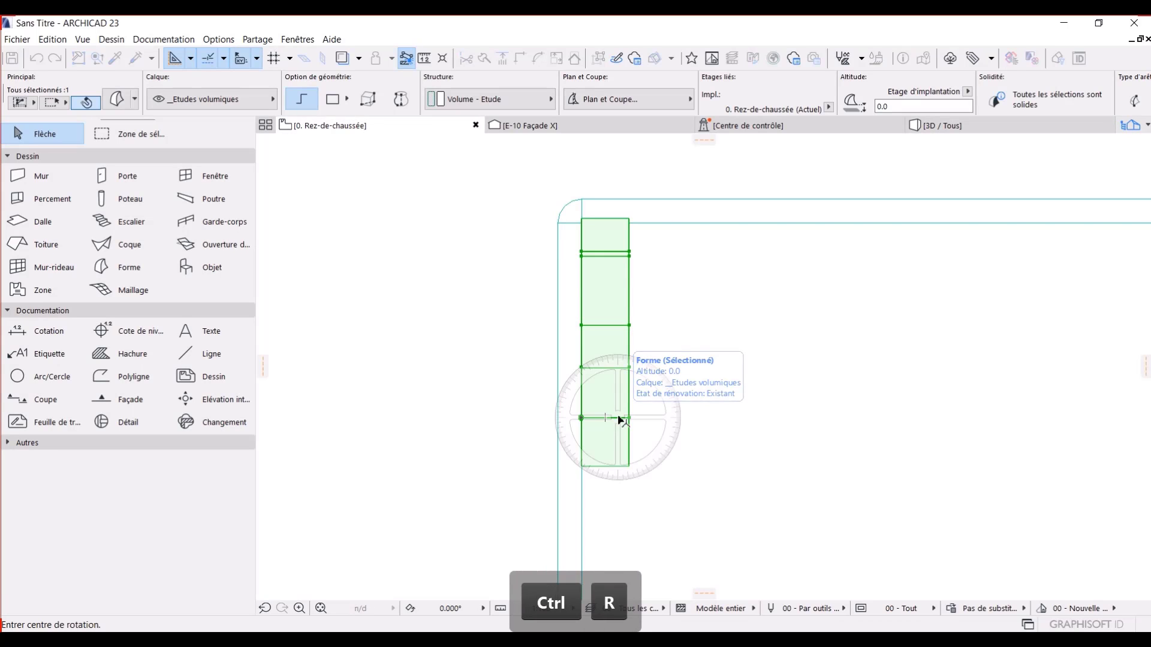
click(629, 465)
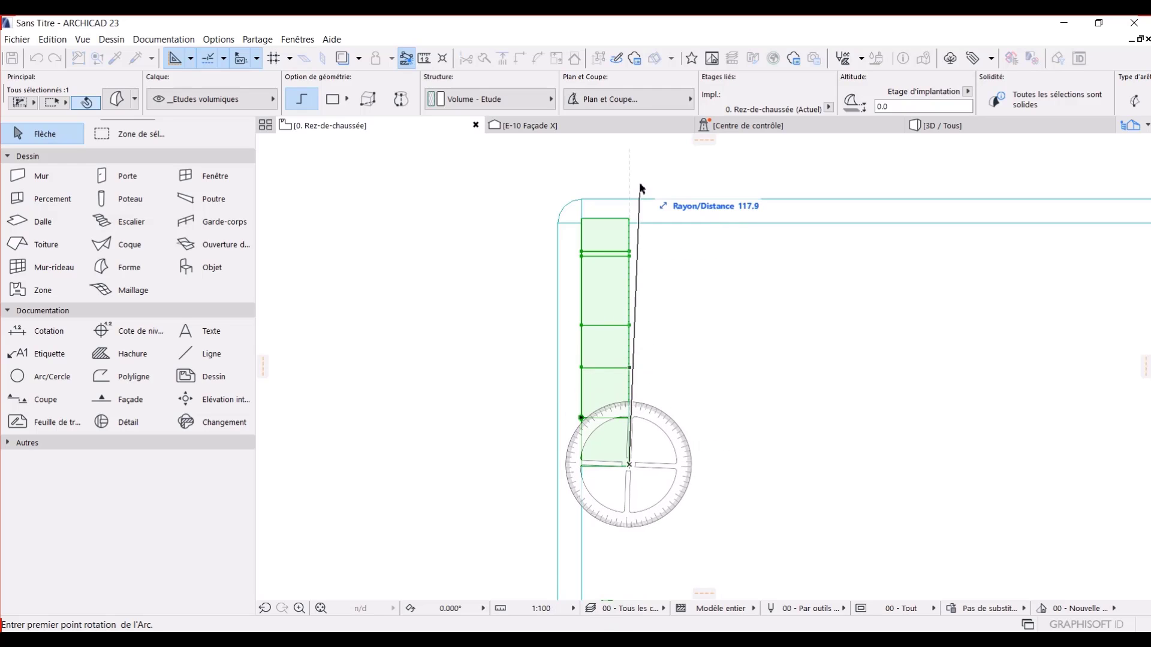
click(628, 162)
scroll(673, 531, down, 3)
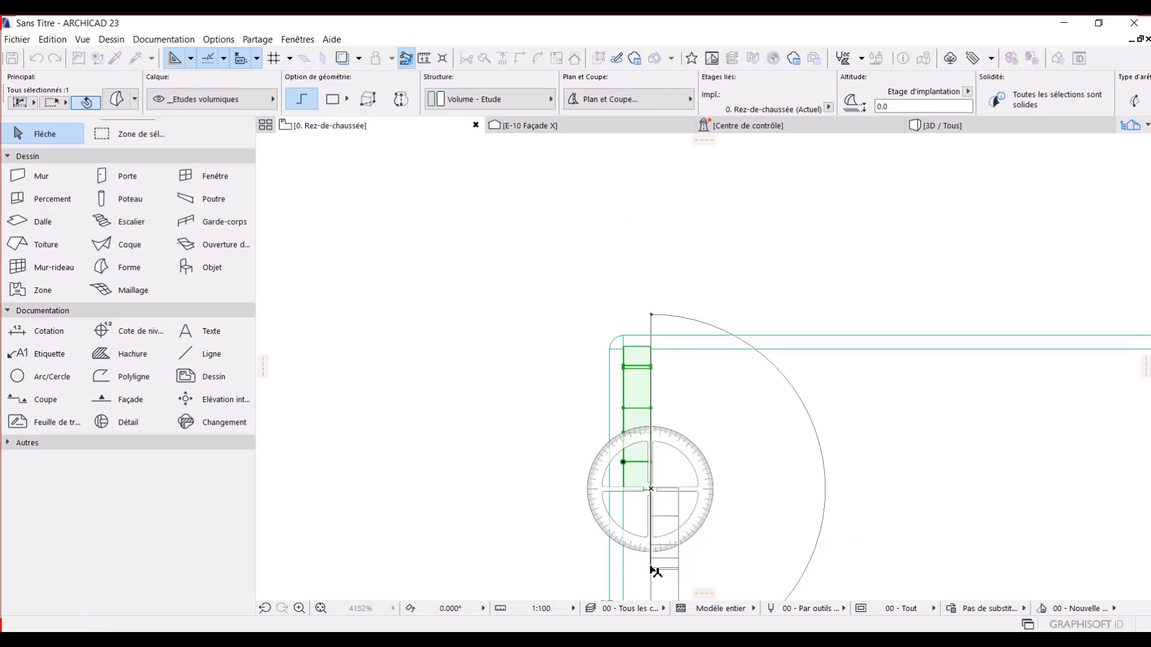
click(651, 568)
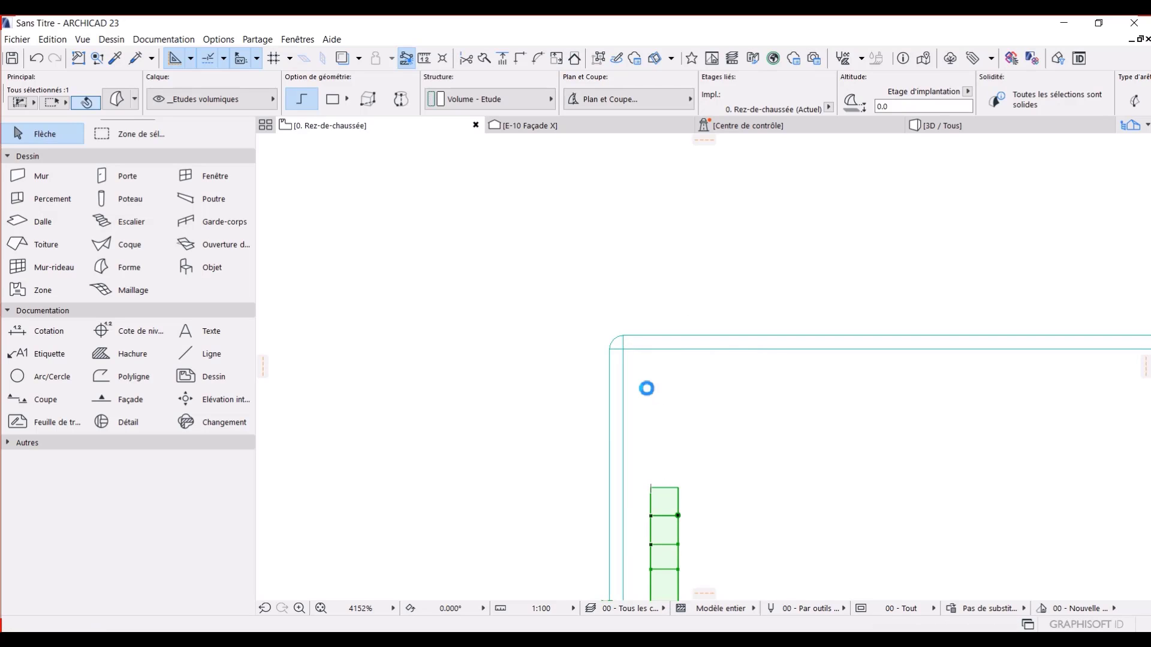
Step: Move the rotated leg by its upper-left corner into the tabletop's upper-left inner corner and check it in 3D
click(650, 486)
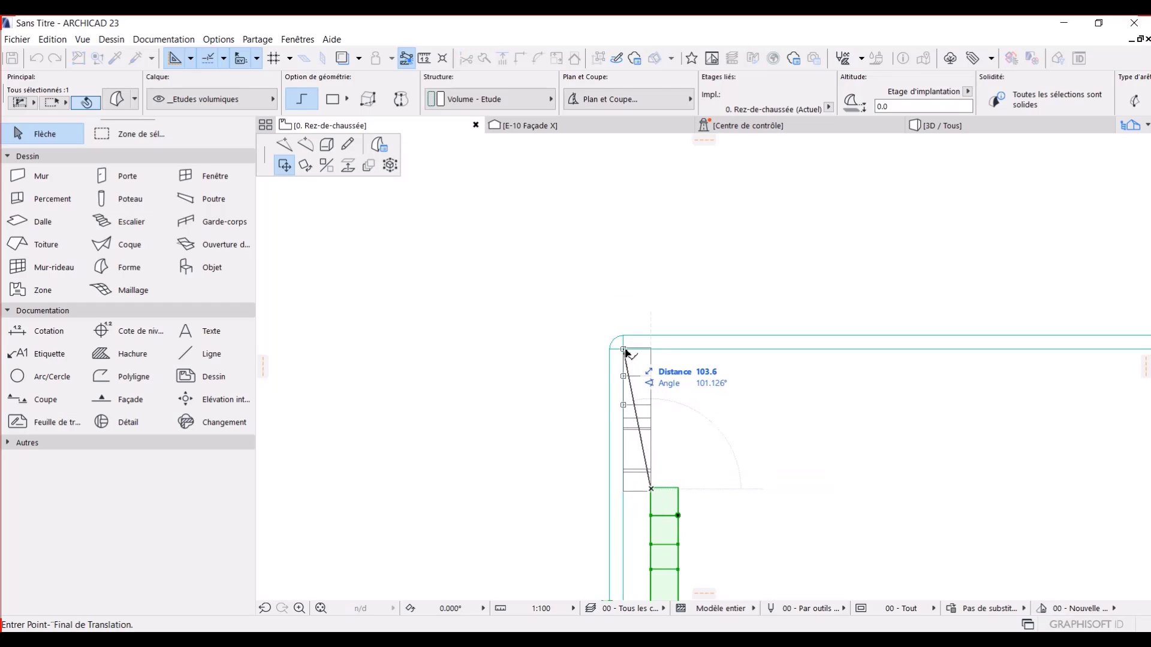
click(623, 348)
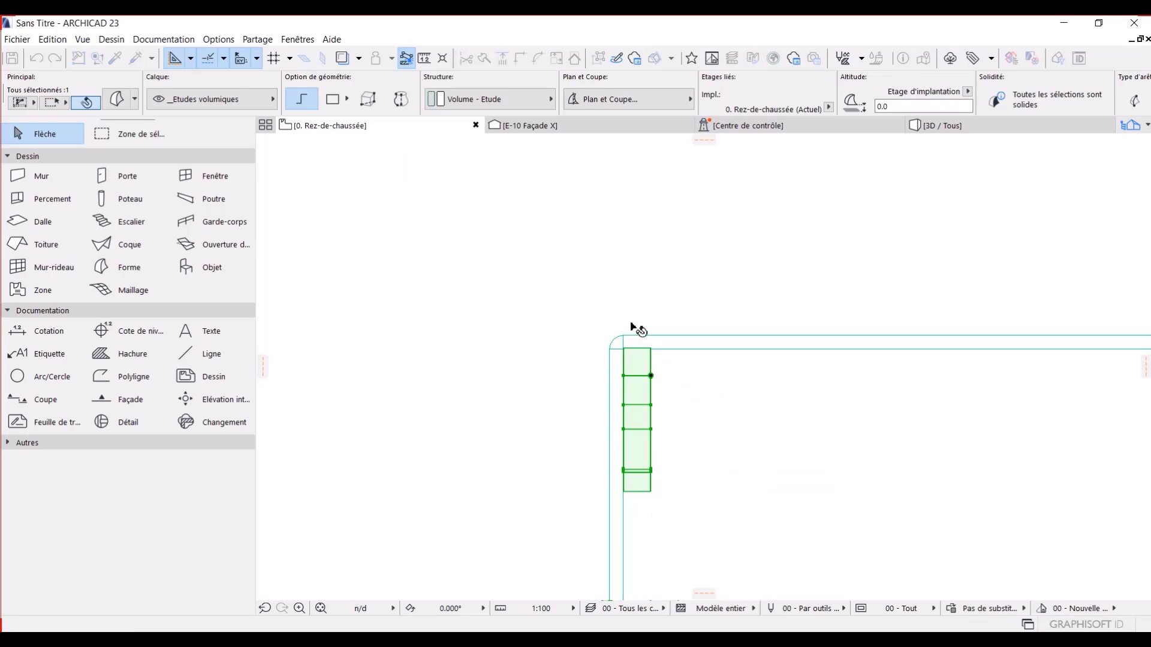
click(938, 126)
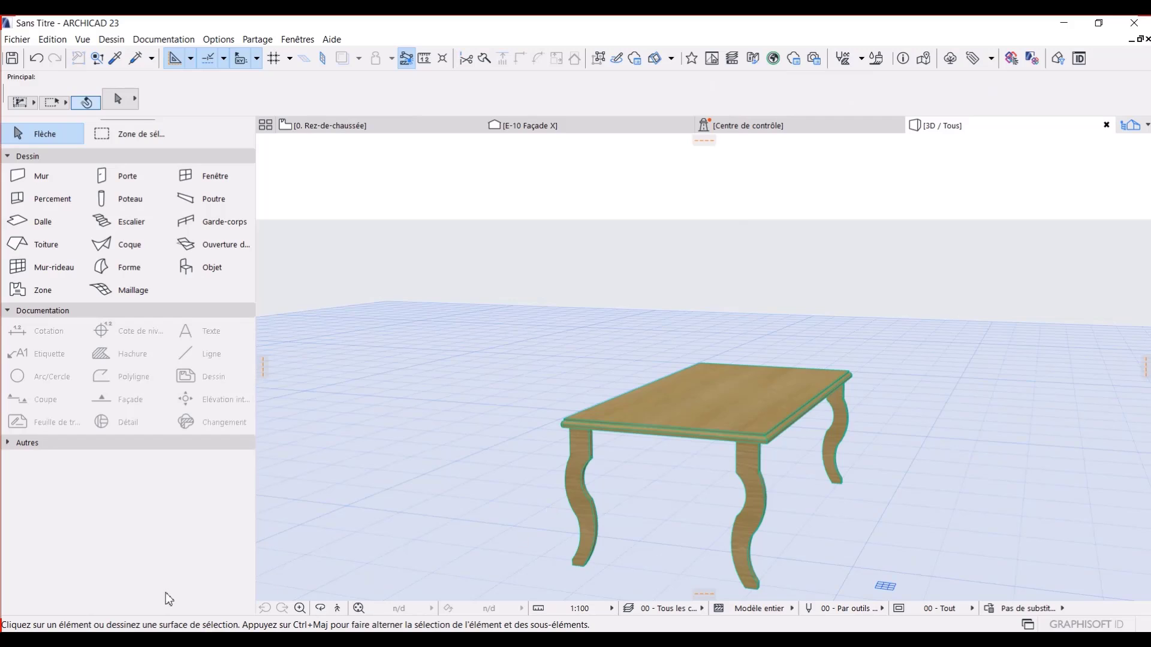
drag(957, 335, 873, 316)
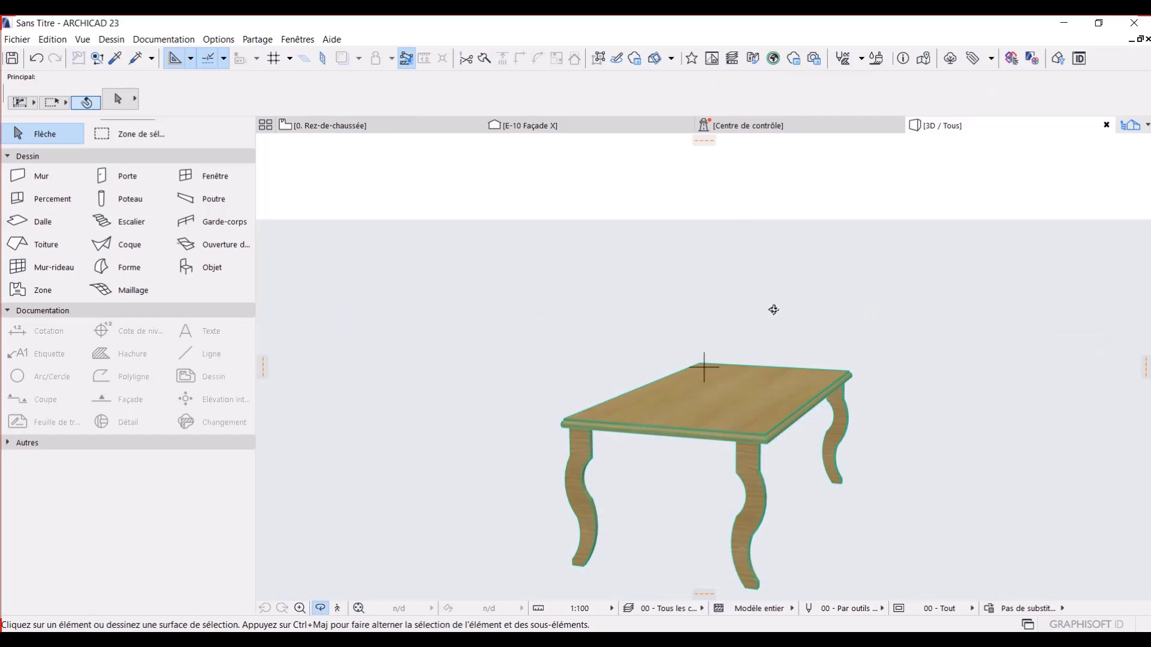
key(Escape)
Step: On the ground-floor plan, copy the upper-left leg by its upper-right corner to the tabletop's upper-right inner corner, and deselect it
click(450, 126)
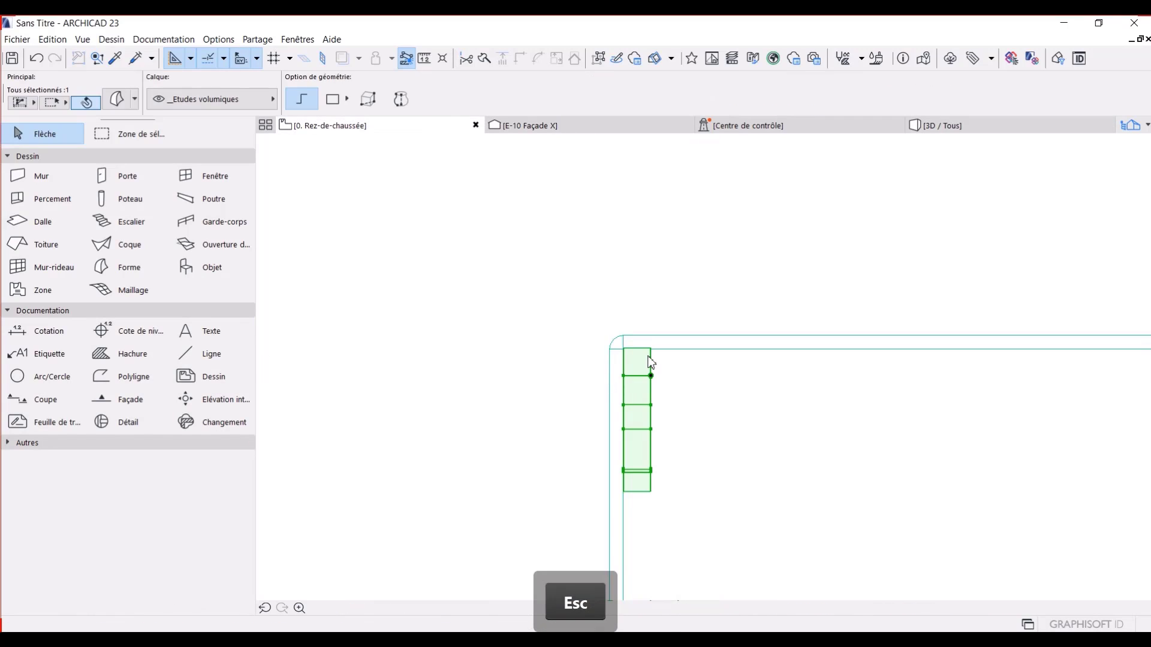
key(shift+t)
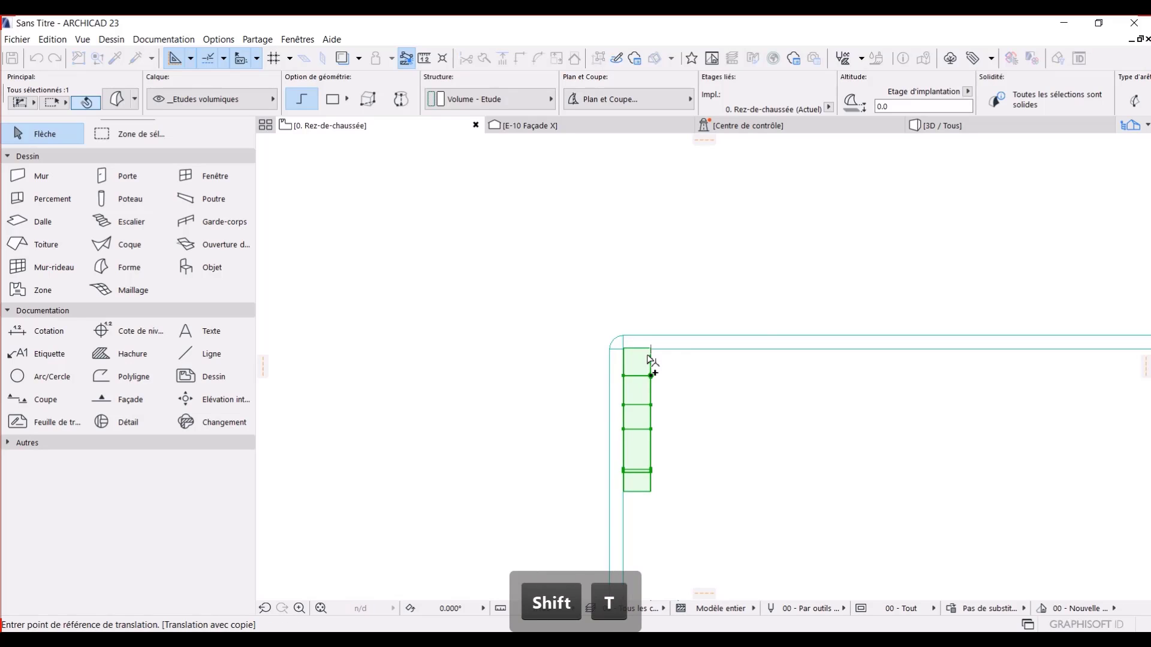
click(650, 375)
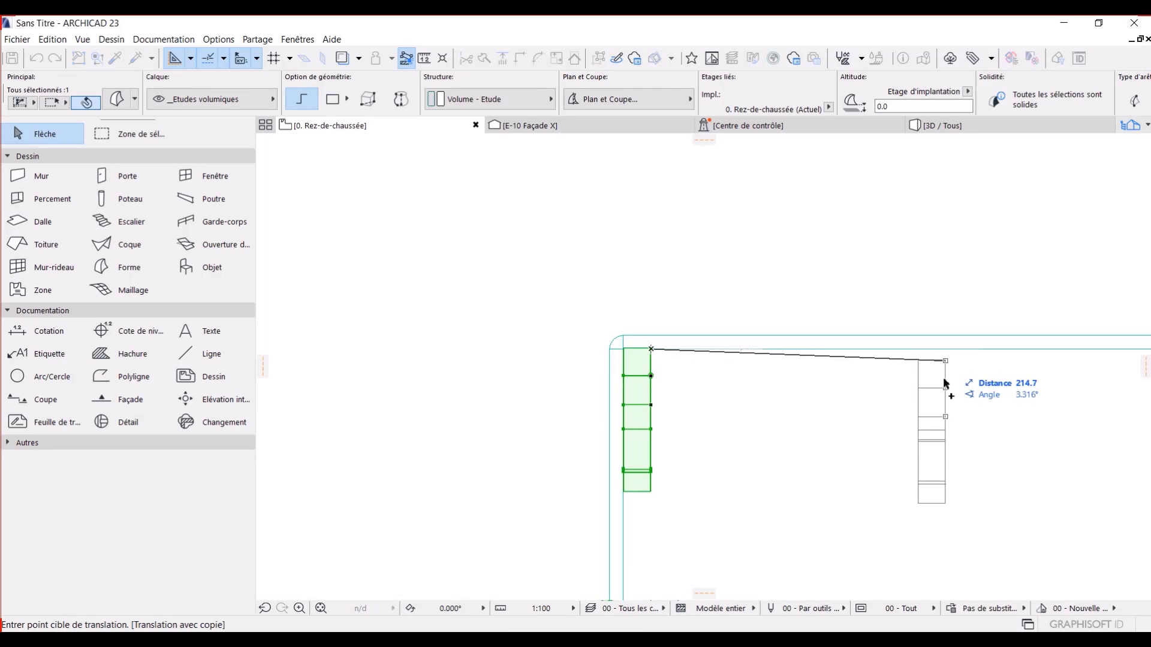
scroll(923, 380, down, 3)
middle_drag(683, 394, 464, 382)
middle_drag(924, 393, 680, 398)
scroll(924, 389, up, 3)
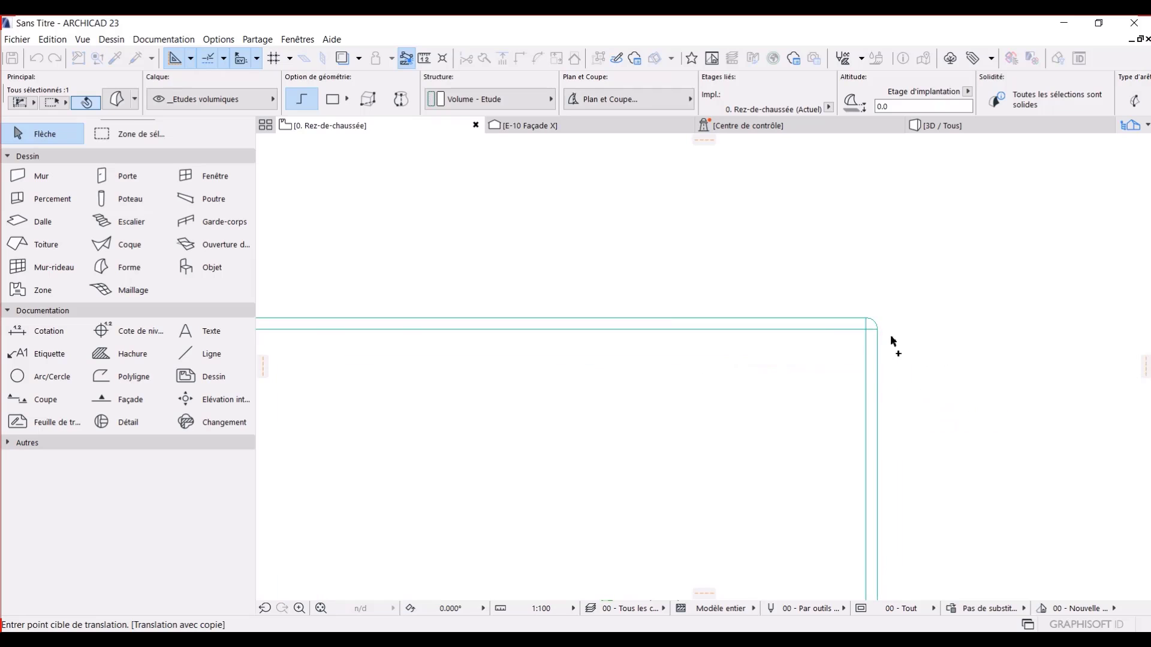
click(871, 334)
scroll(827, 398, down, 4)
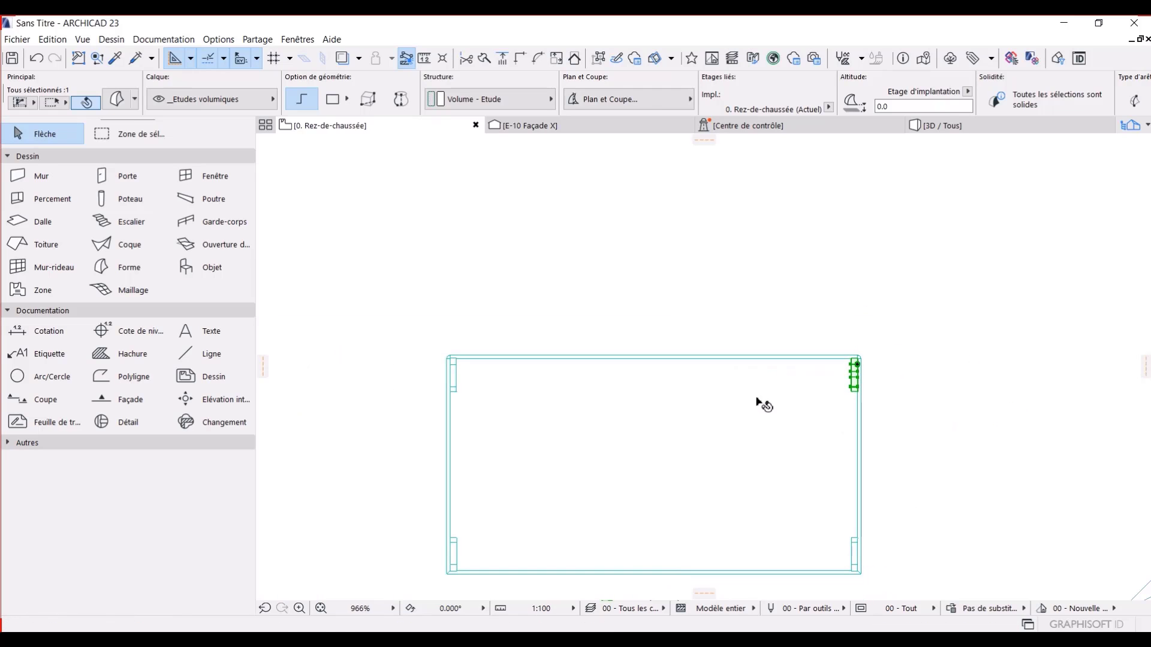
key(Escape)
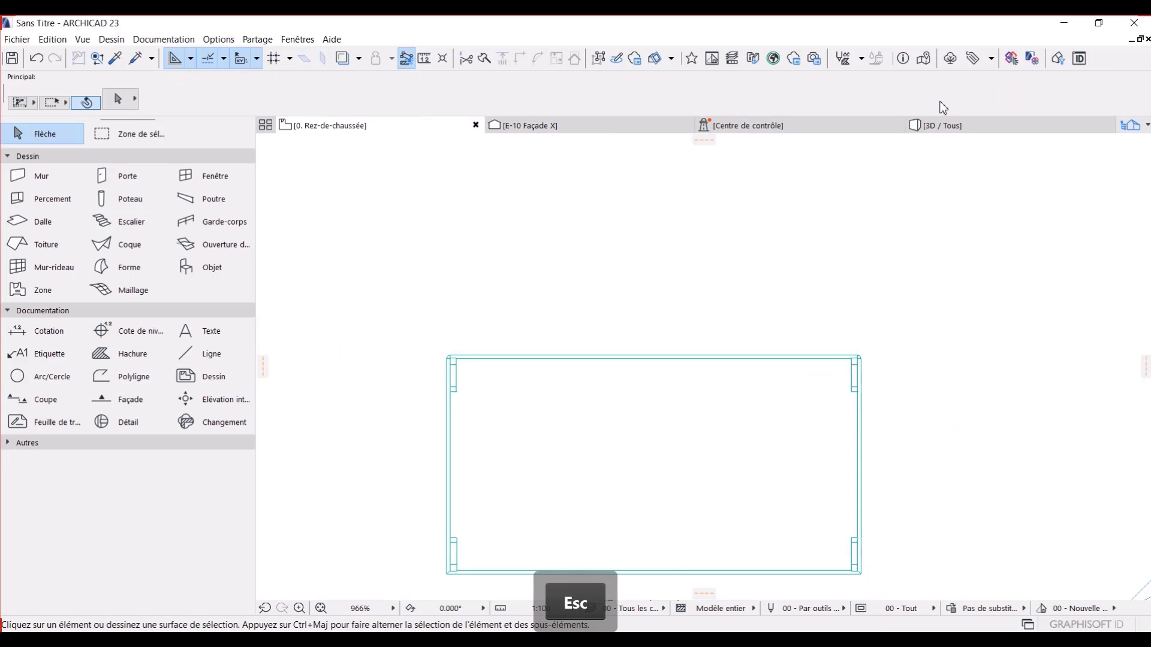
Step: Examine the table in 3D from above and from the side to check all four legs
click(938, 125)
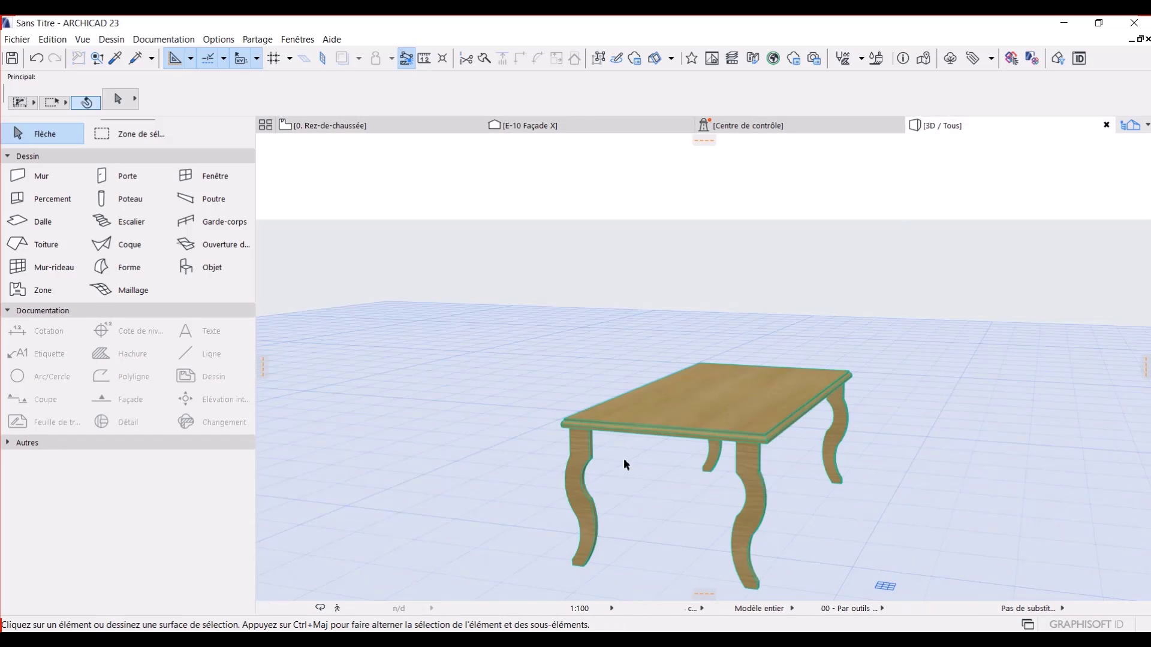
click(320, 609)
drag(380, 494, 778, 458)
drag(746, 373, 1057, 441)
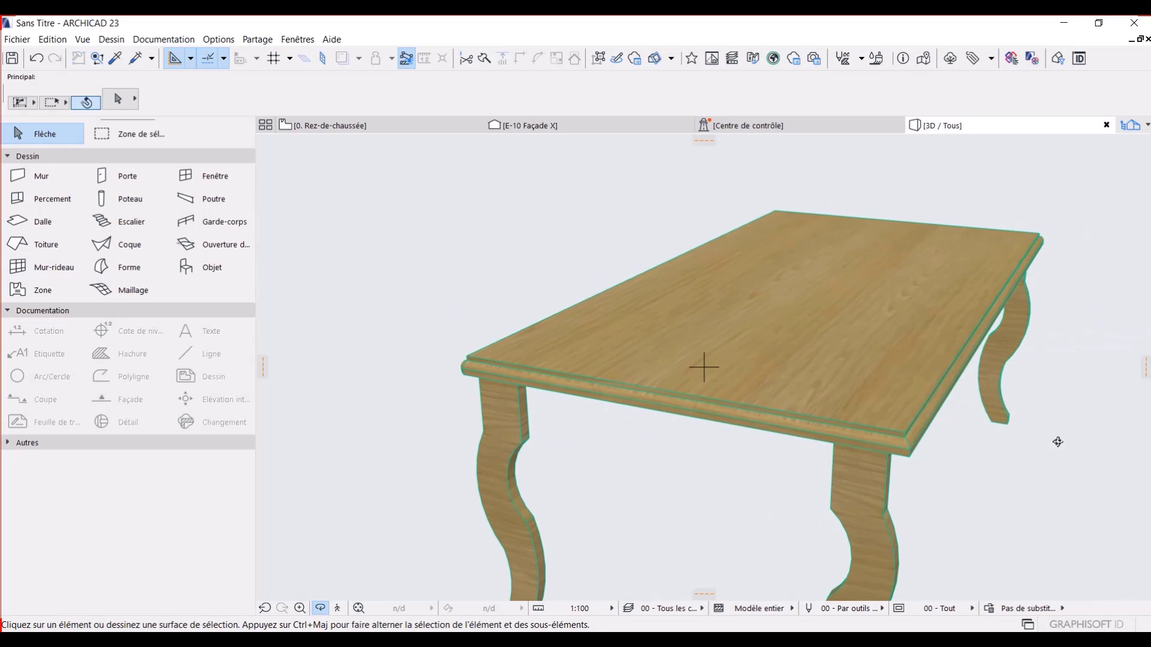
drag(949, 424, 666, 431)
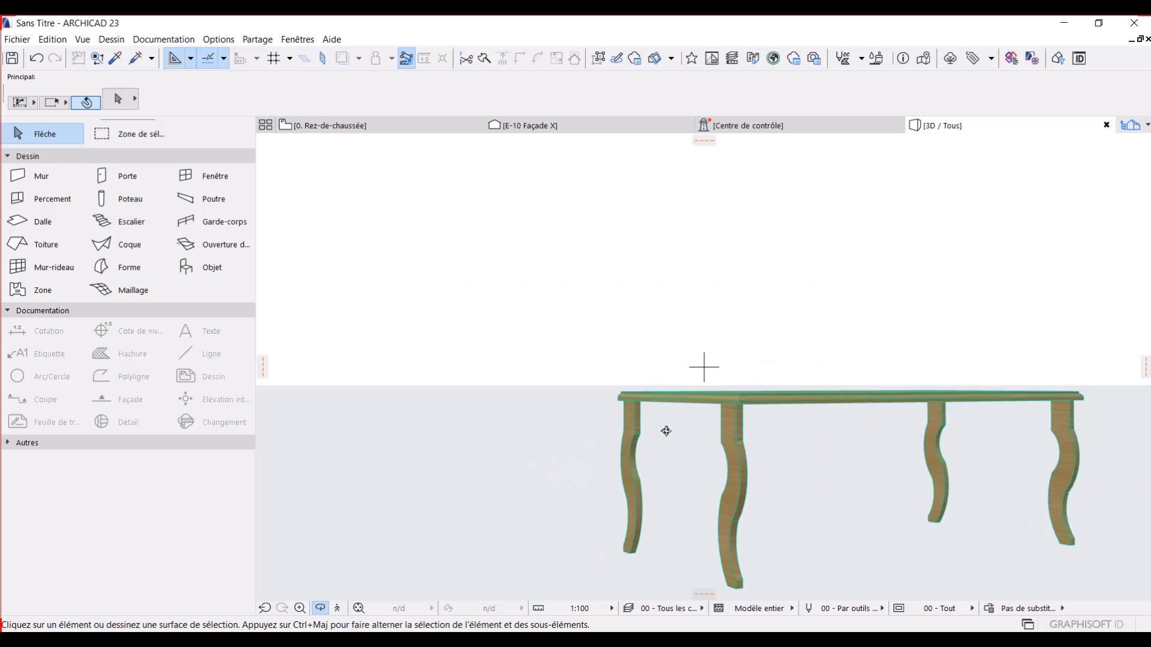
Step: In the default beam settings, override all five surfaces with the linked material Bois - Sapin laqué and accept
click(188, 205)
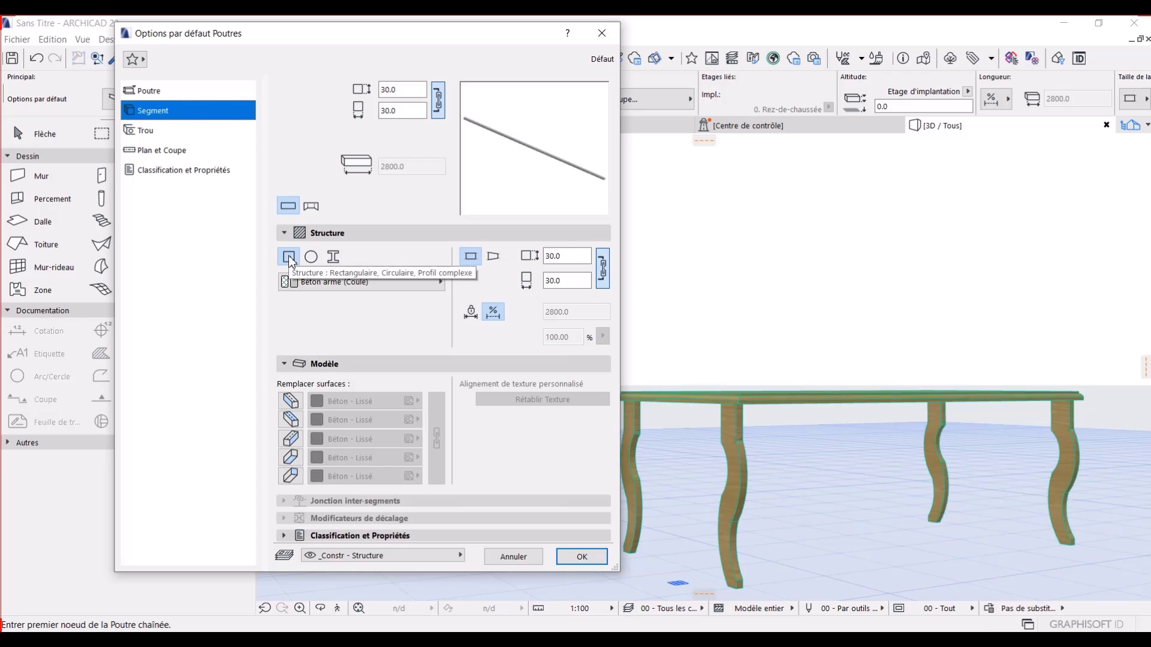
click(166, 91)
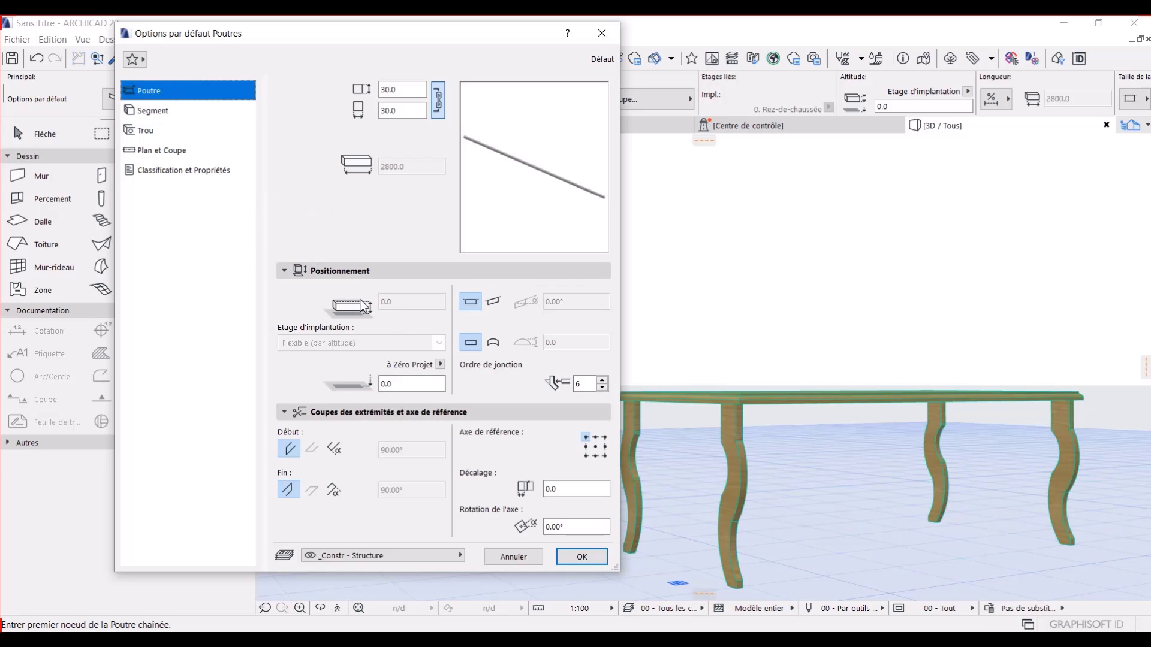
click(174, 116)
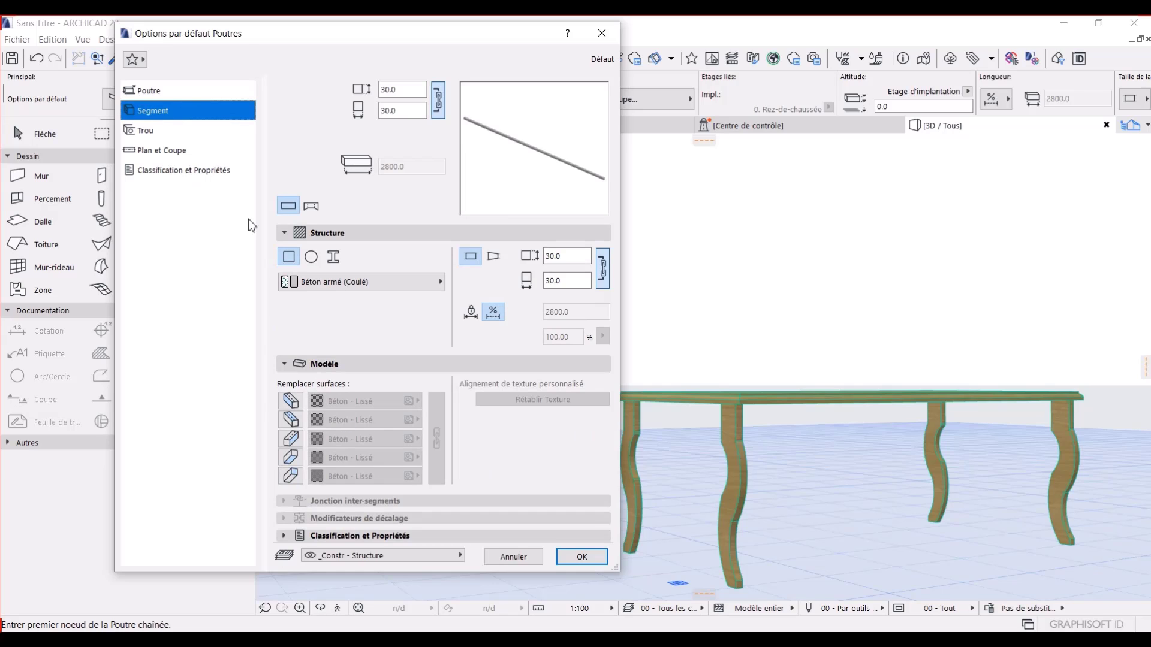
click(299, 427)
click(290, 439)
click(296, 474)
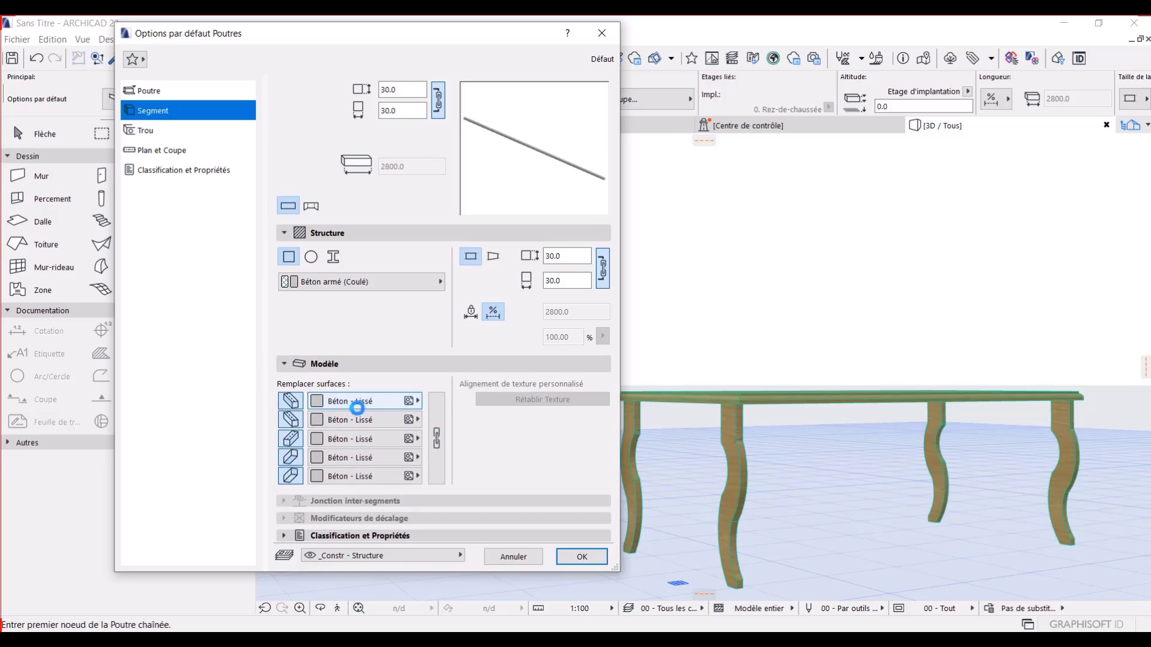
click(360, 401)
scroll(628, 354, right, 3)
scroll(628, 353, left, 3)
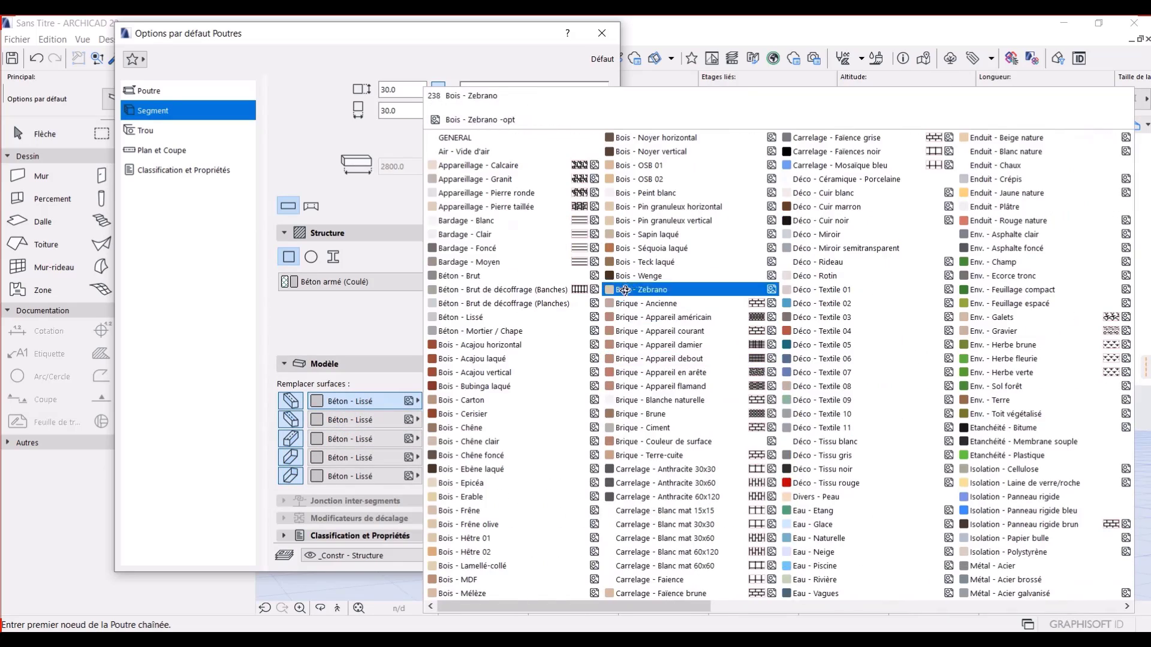
click(645, 234)
click(437, 439)
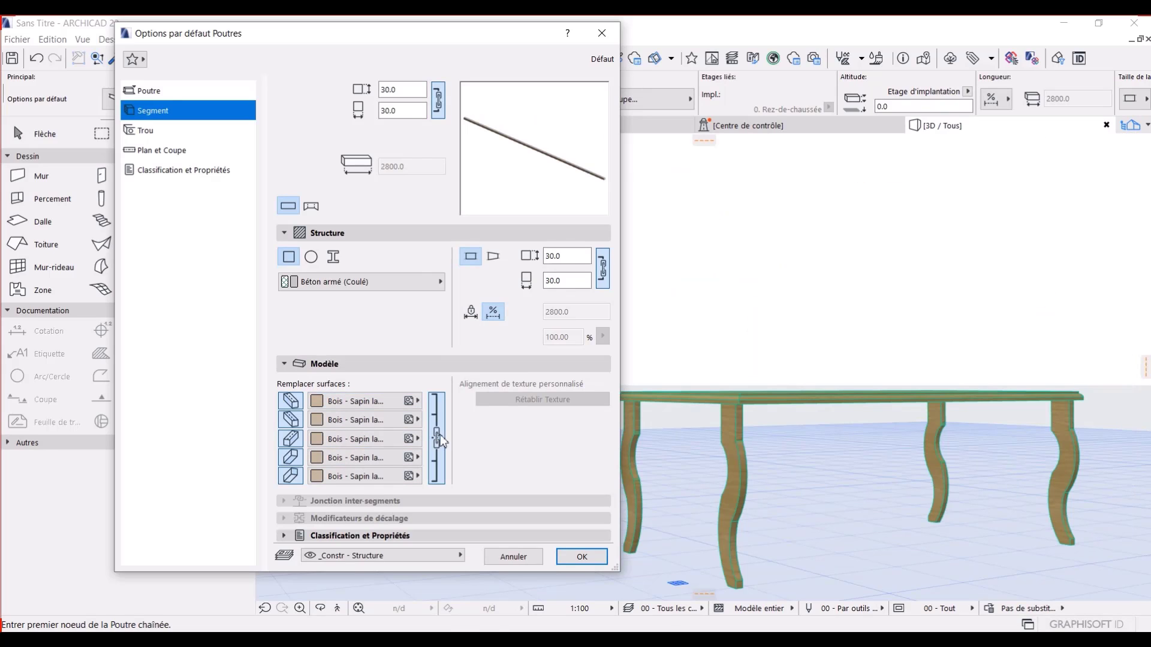
click(584, 558)
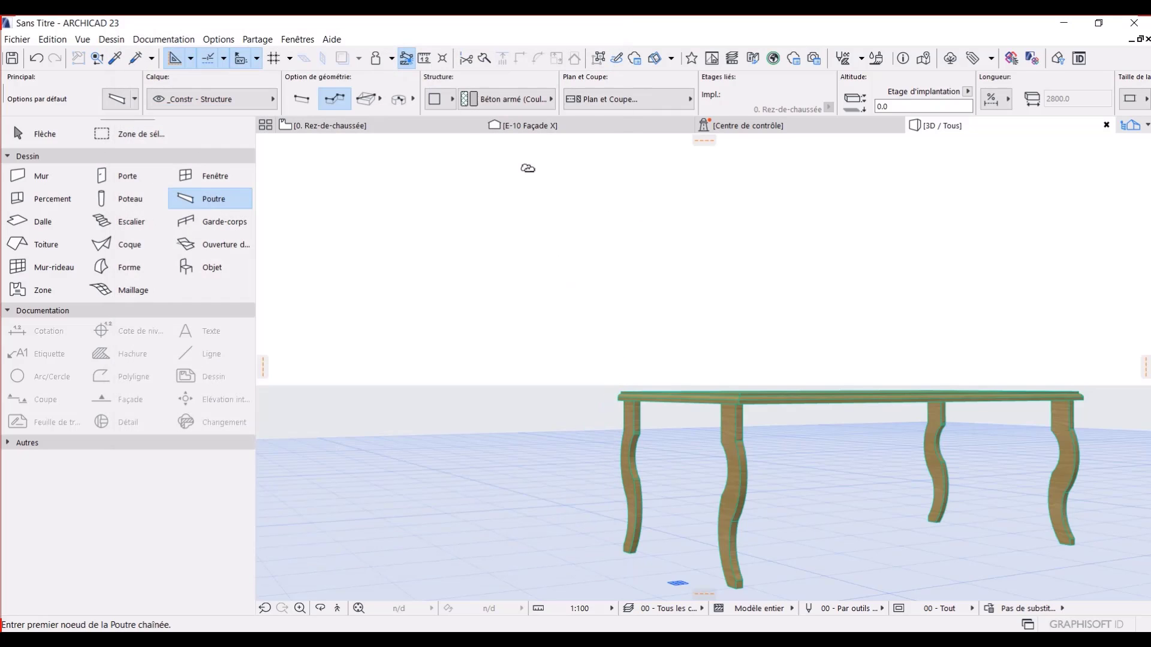
Step: On the ground-floor plan, start a chained beam at the tabletop's upper-left inner corner and draw 1275 mm to its upper-right inner corner
click(465, 126)
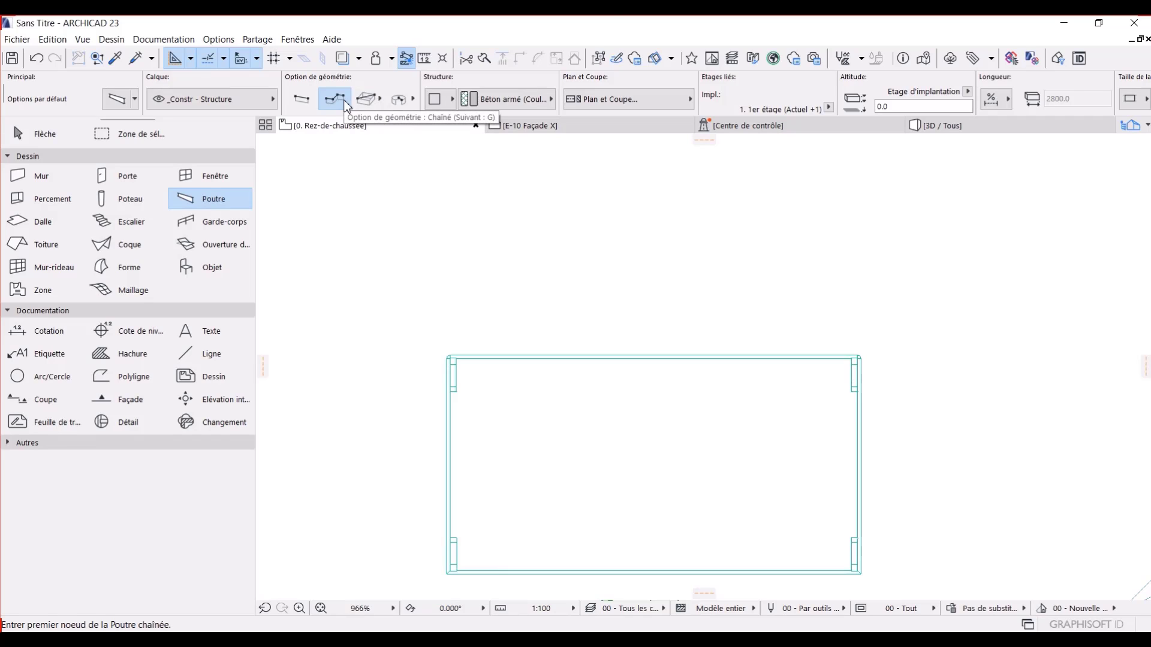
scroll(427, 327, up, 5)
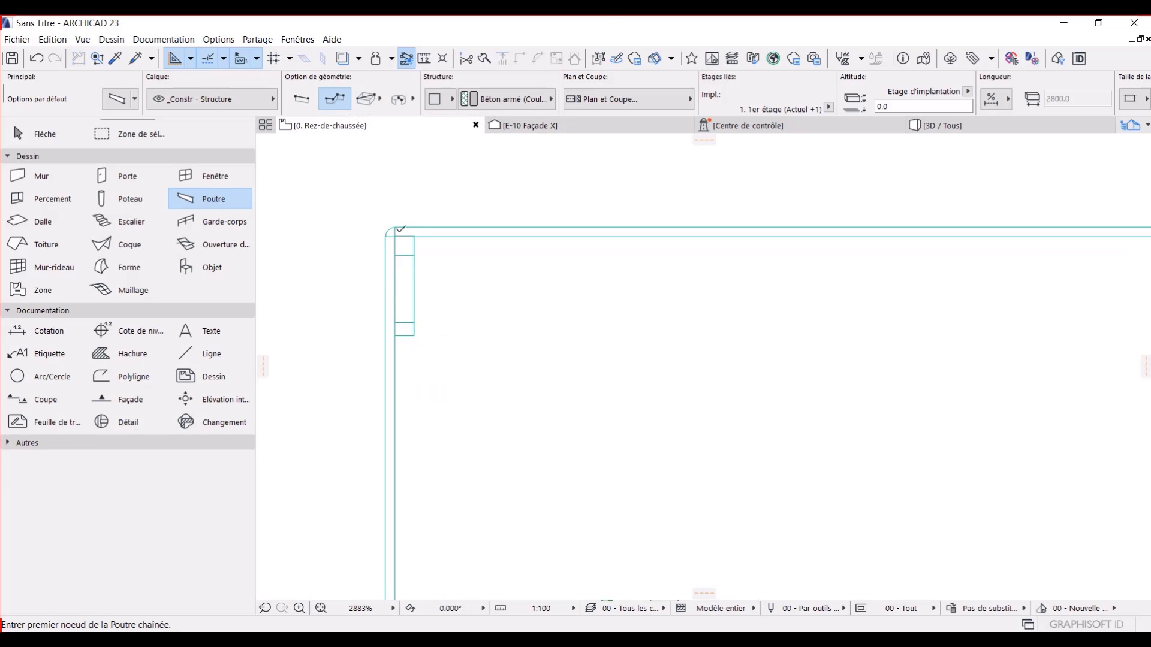
click(416, 239)
scroll(647, 290, down, 5)
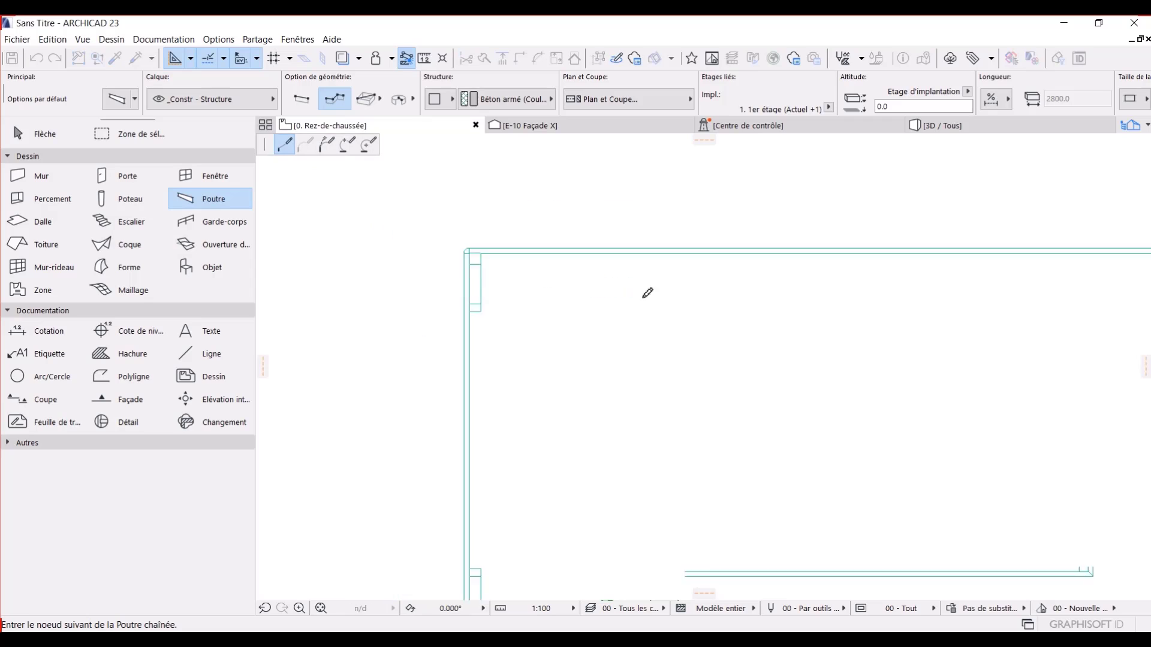
scroll(851, 291, up, 1)
scroll(810, 280, up, 2)
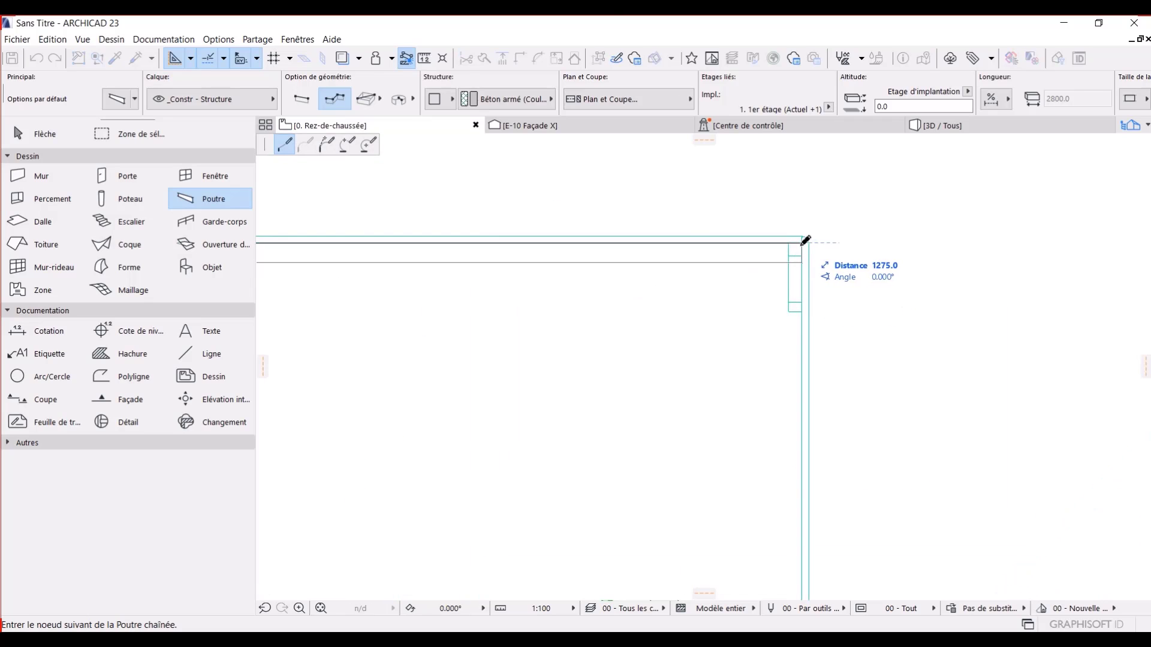
click(804, 240)
Step: Continue the chained beam to the tabletop's lower-right inner corner and along the lower edge to the lower-left inner corner
scroll(834, 432, down, 3)
scroll(842, 554, up, 3)
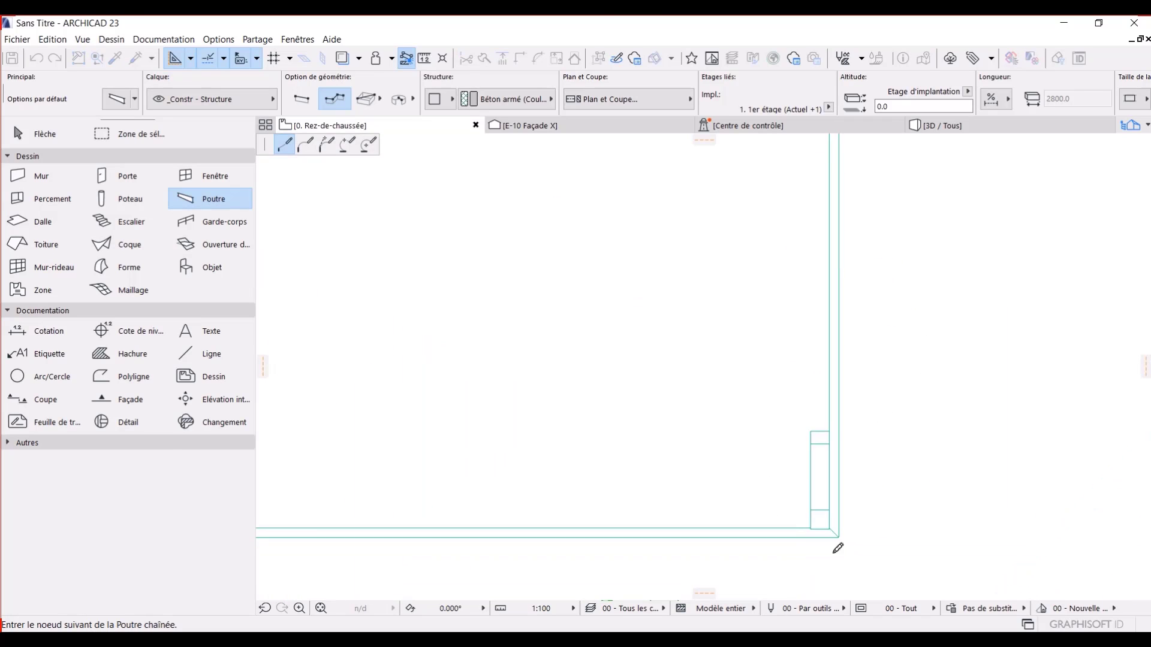
click(831, 527)
scroll(550, 531, down, 3)
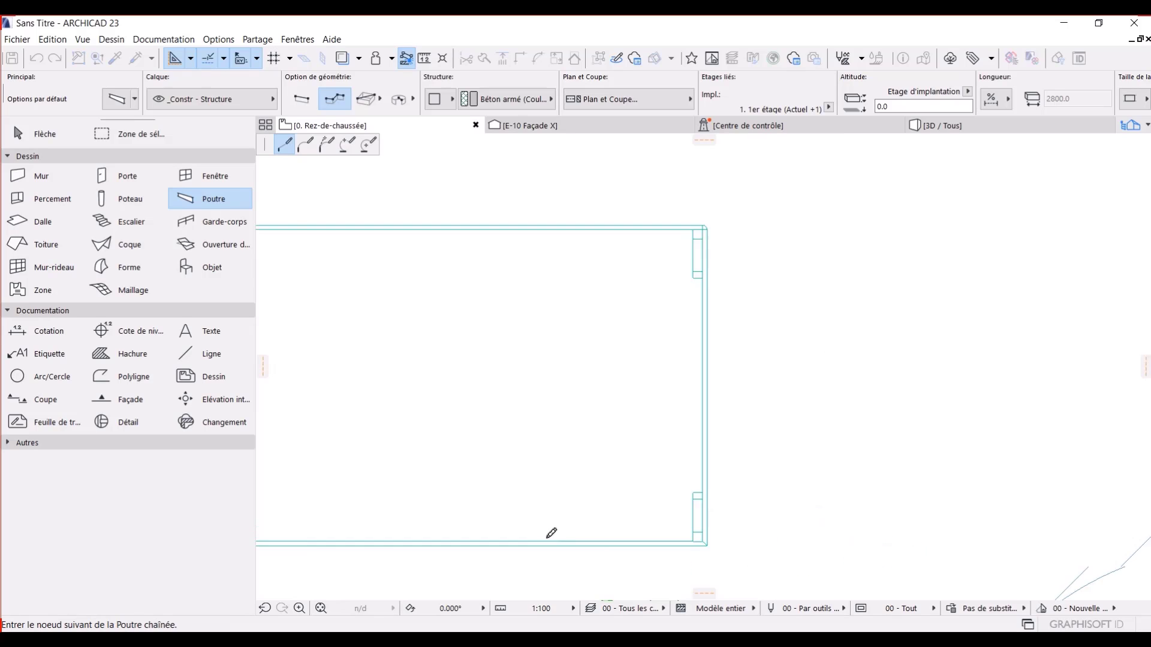
scroll(777, 479, up, 4)
scroll(749, 419, up, 3)
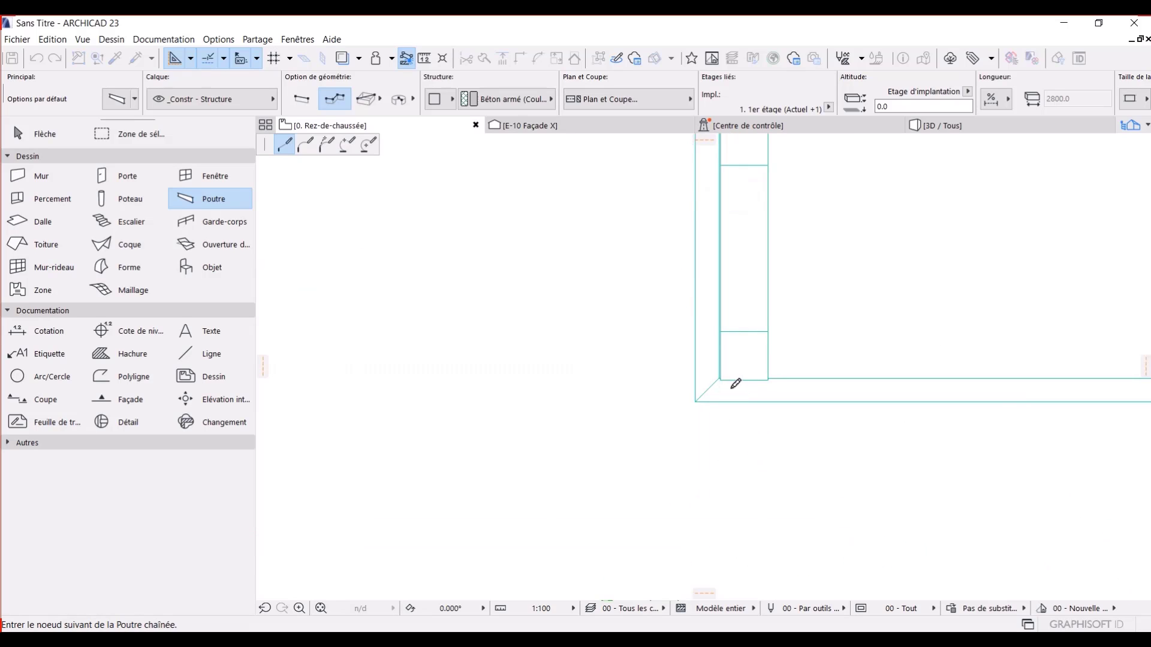
click(726, 374)
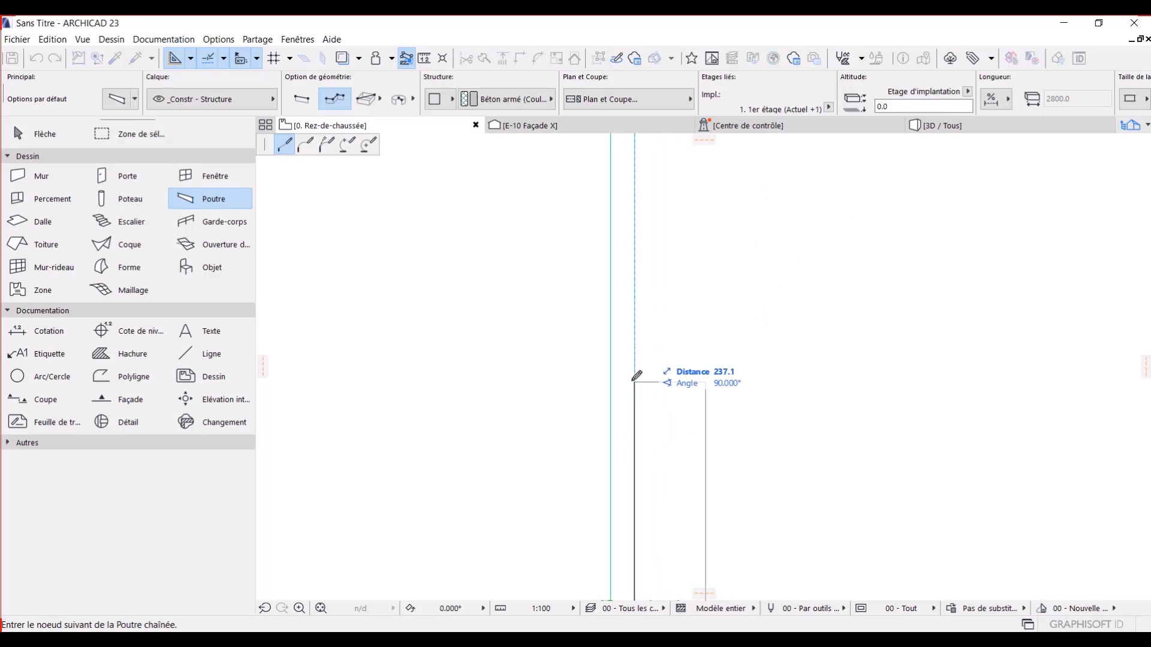
Step: Close the beam chain 665 mm up the left side at its starting corner and end the Beam command
middle_drag(633, 365, 613, 498)
middle_drag(660, 330, 658, 479)
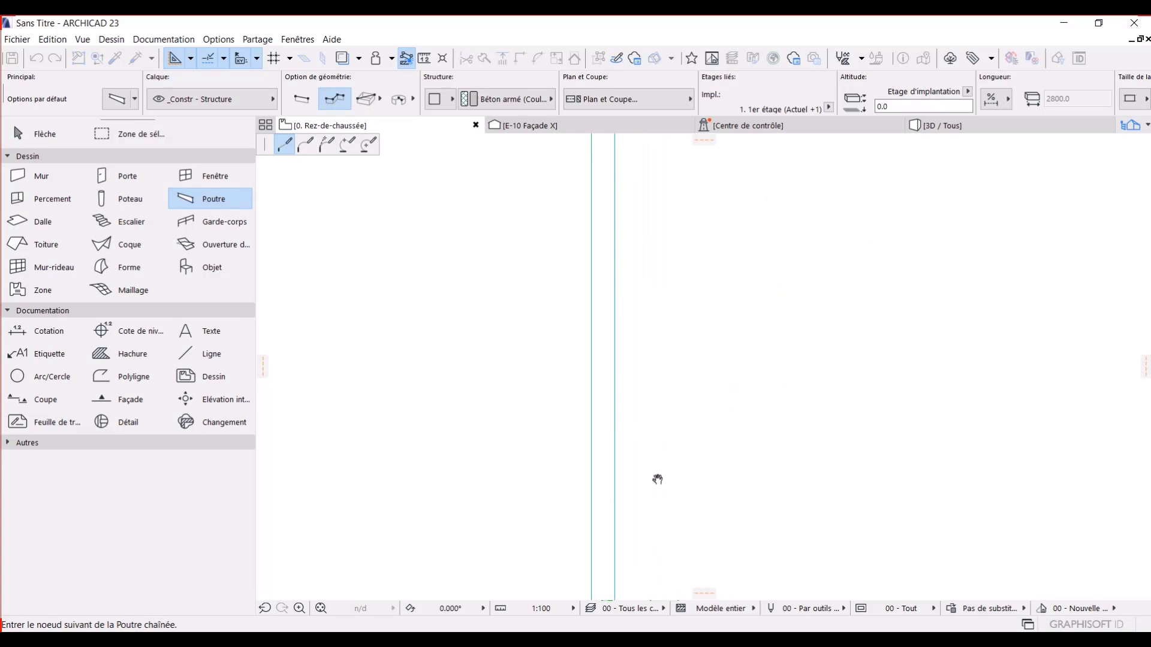
scroll(658, 404, down, 3)
middle_drag(645, 372, 646, 530)
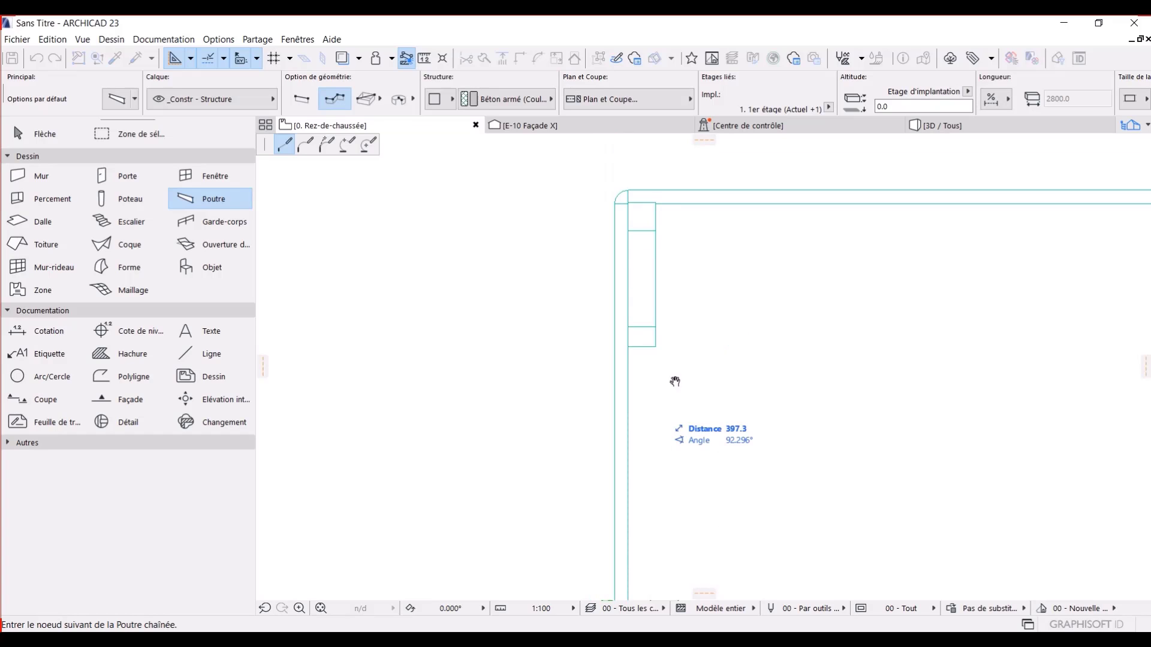
scroll(672, 216, up, 3)
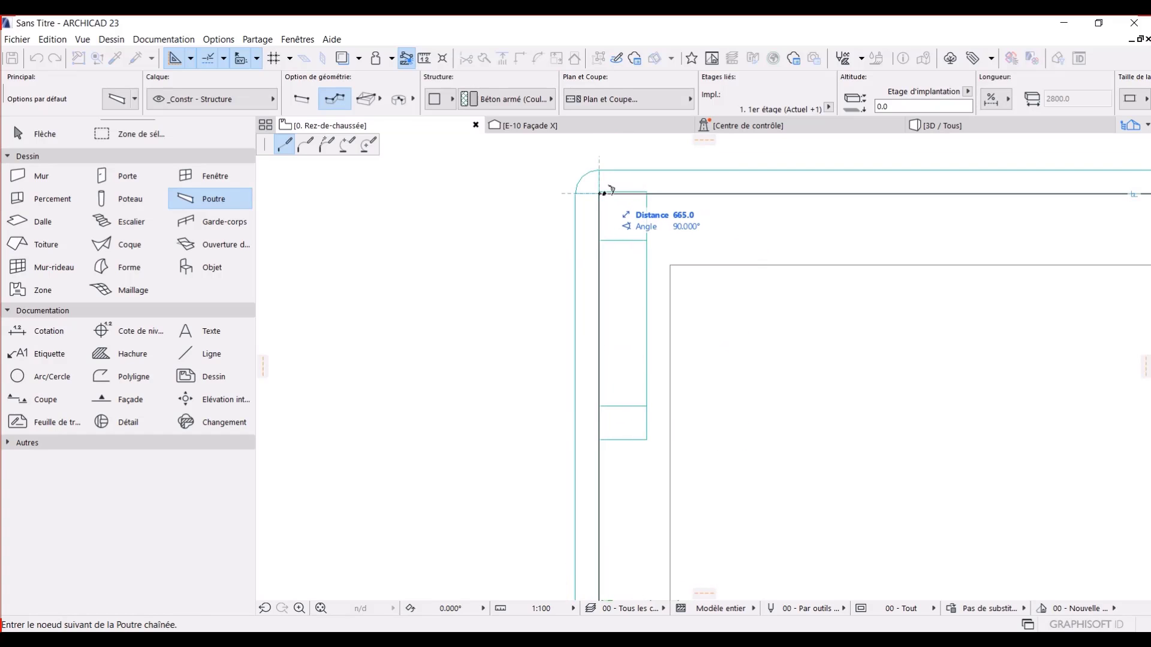
key(Escape)
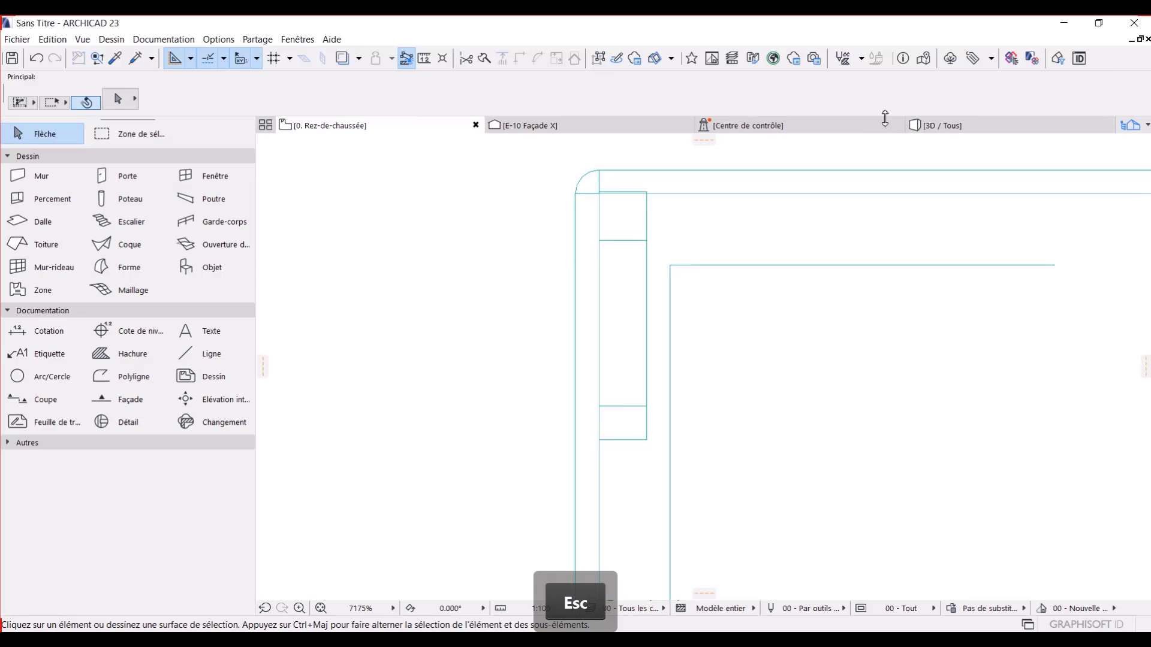
Step: In 3D, select the four-beam frame above the table and move it vertically down 2358 mm to just below the tabletop
click(945, 131)
shift+middle_drag(629, 286, 695, 336)
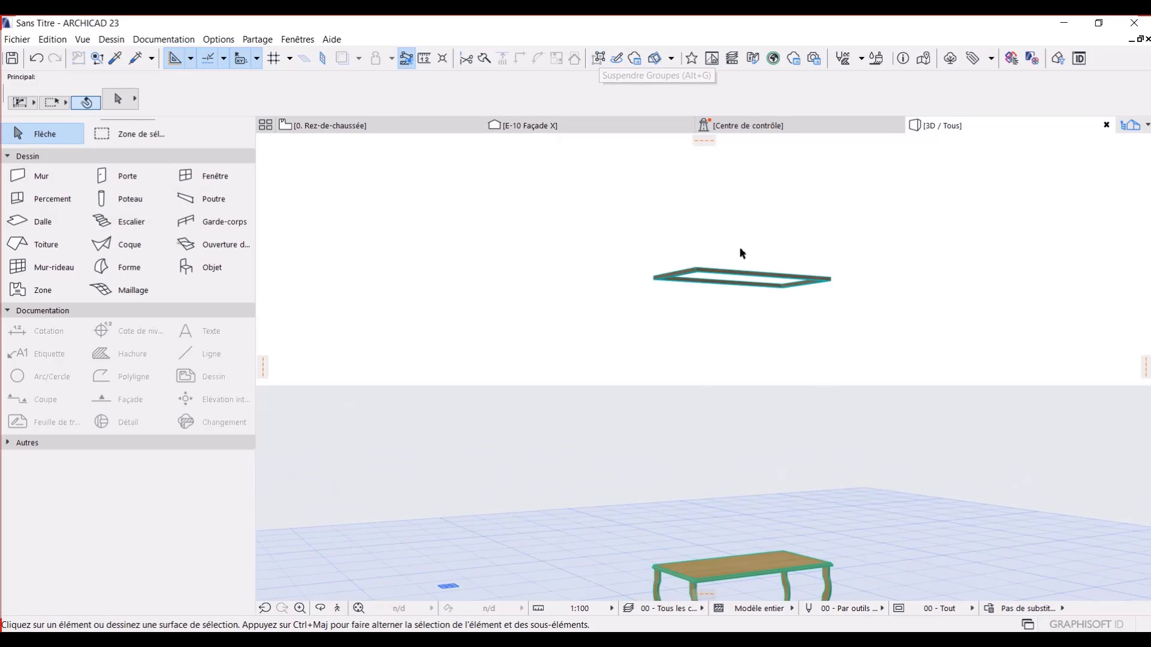
click(697, 274)
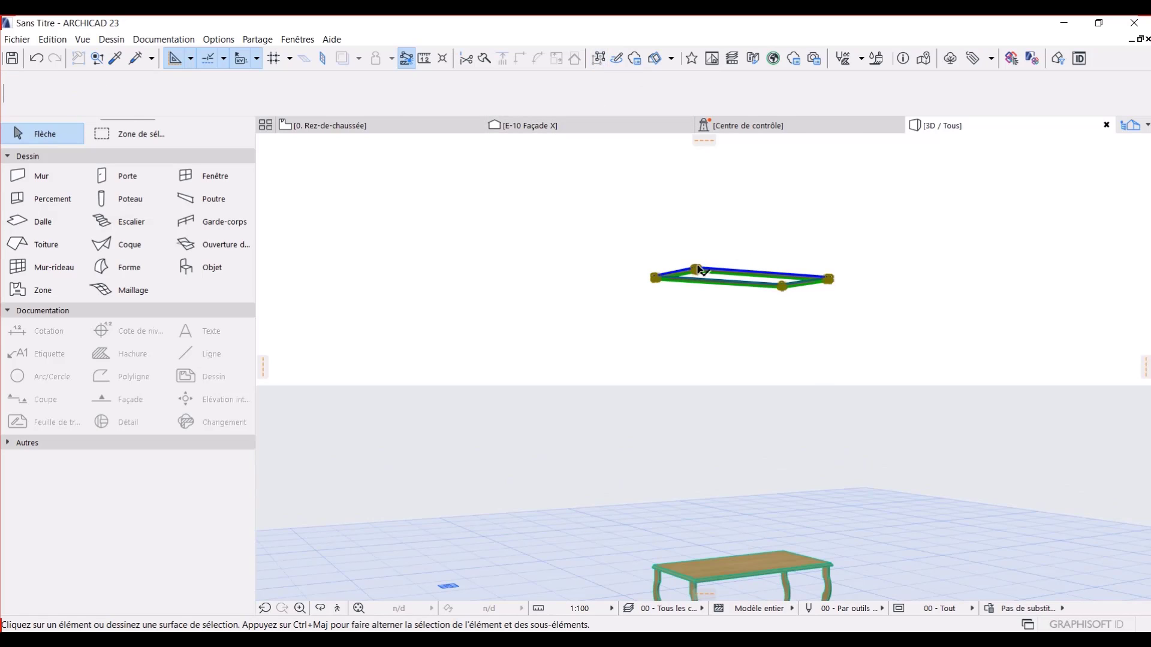
key(Delete)
key(ctrl+z)
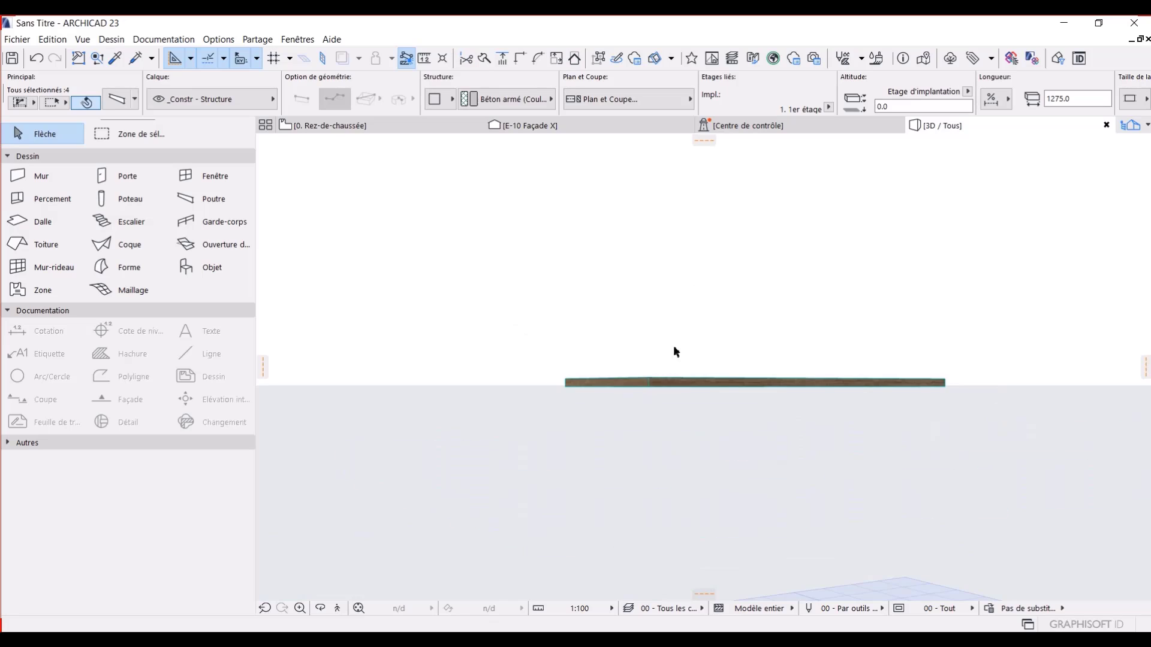
scroll(650, 390, up, 5)
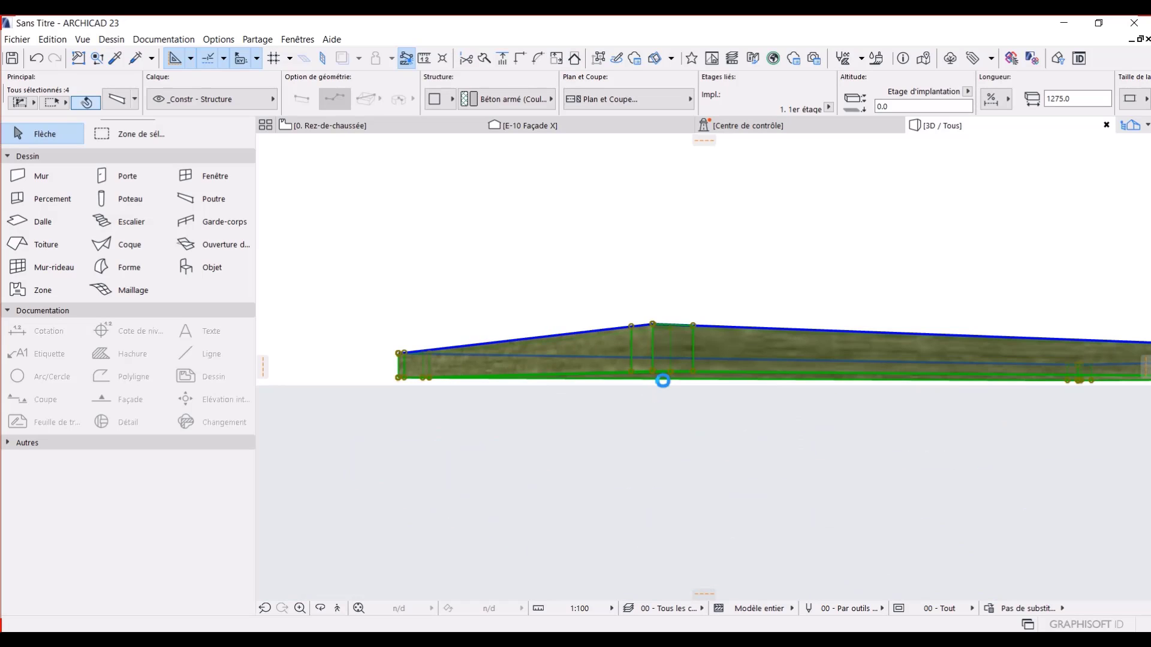
click(662, 381)
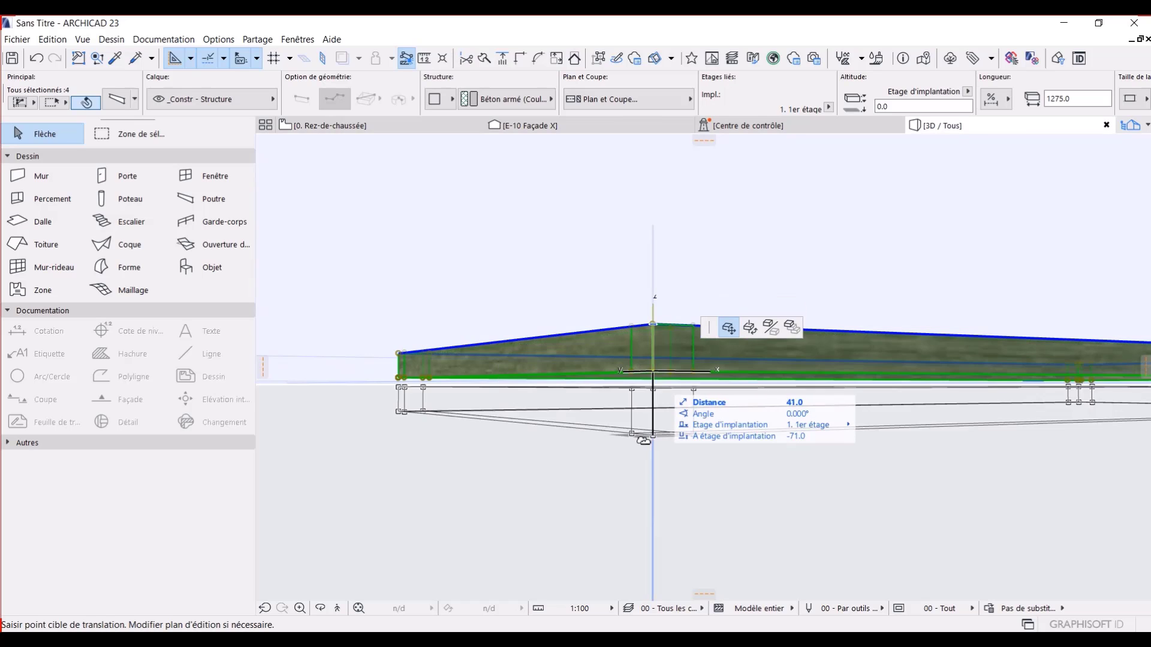
scroll(640, 466, down, 5)
middle_drag(641, 320, 651, 498)
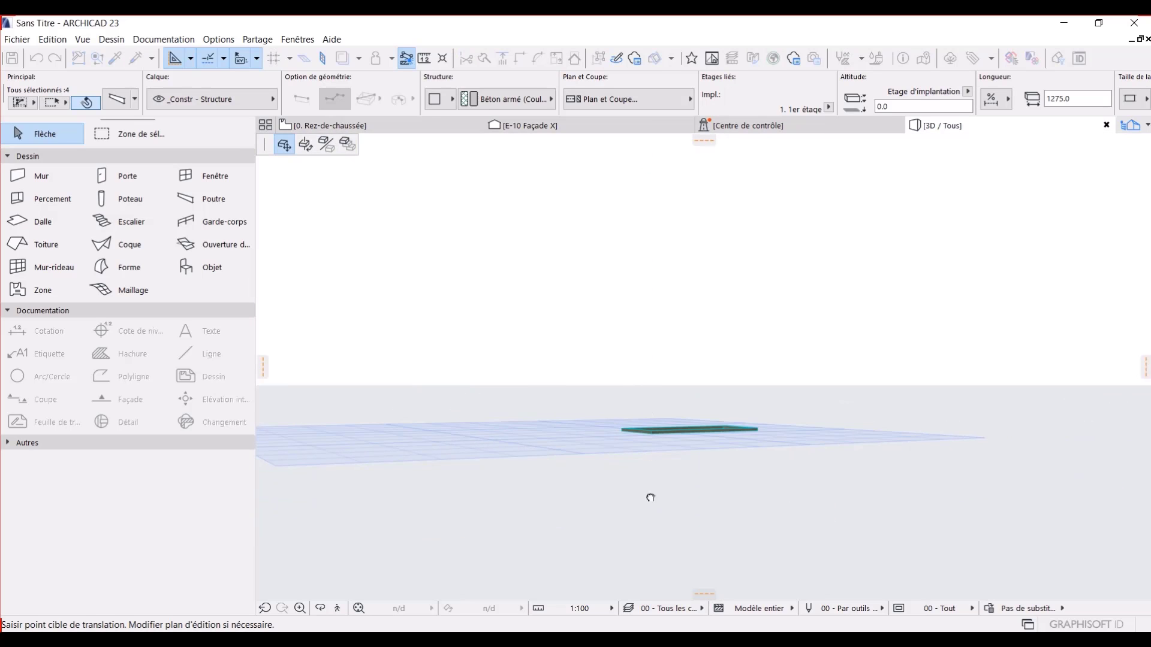
scroll(646, 431, down, 4)
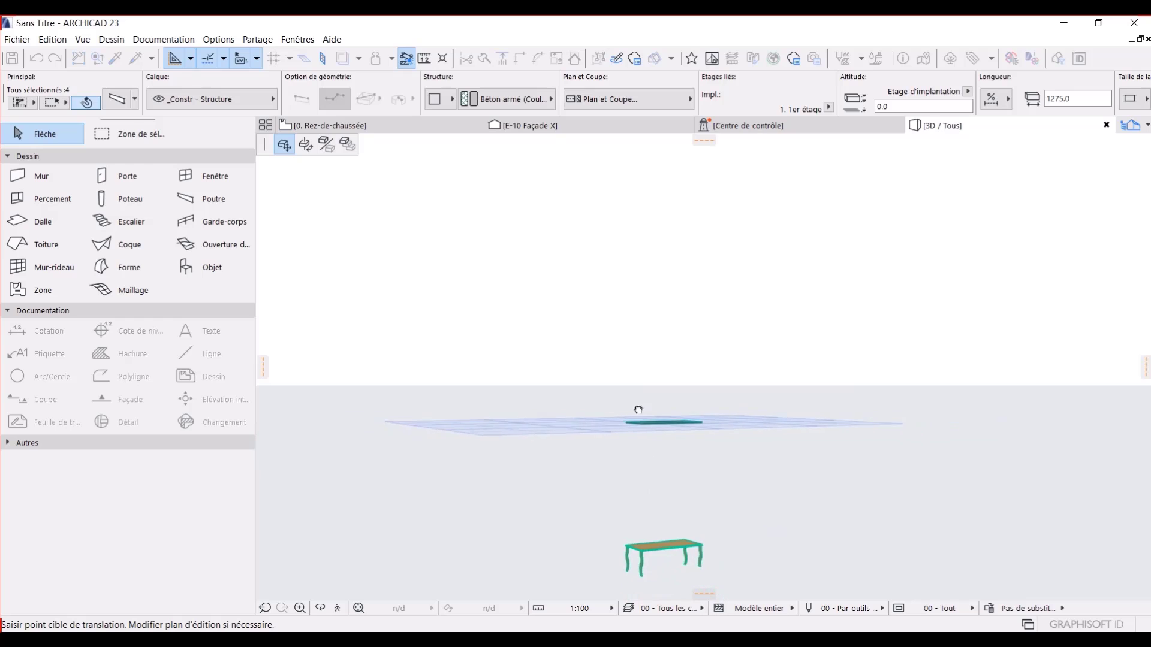
middle_drag(637, 411, 628, 366)
scroll(621, 504, up, 3)
scroll(616, 514, up, 6)
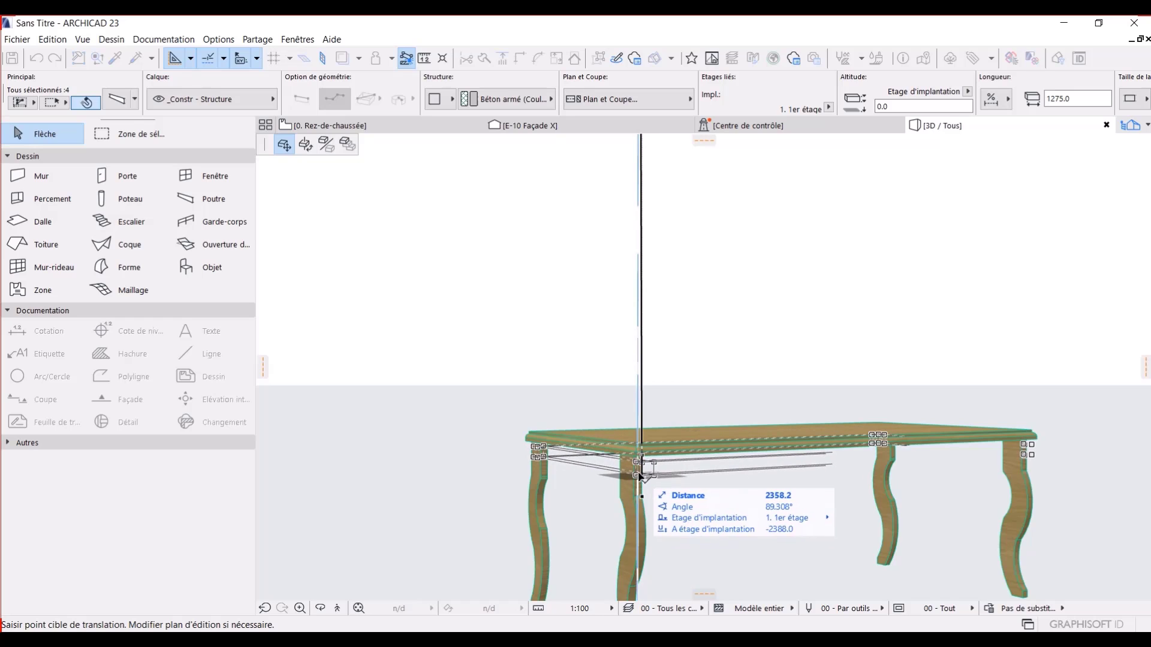
click(640, 475)
Step: Move the beam frame up 16 mm against the tabletop's underside and deselect it
scroll(645, 471, up, 5)
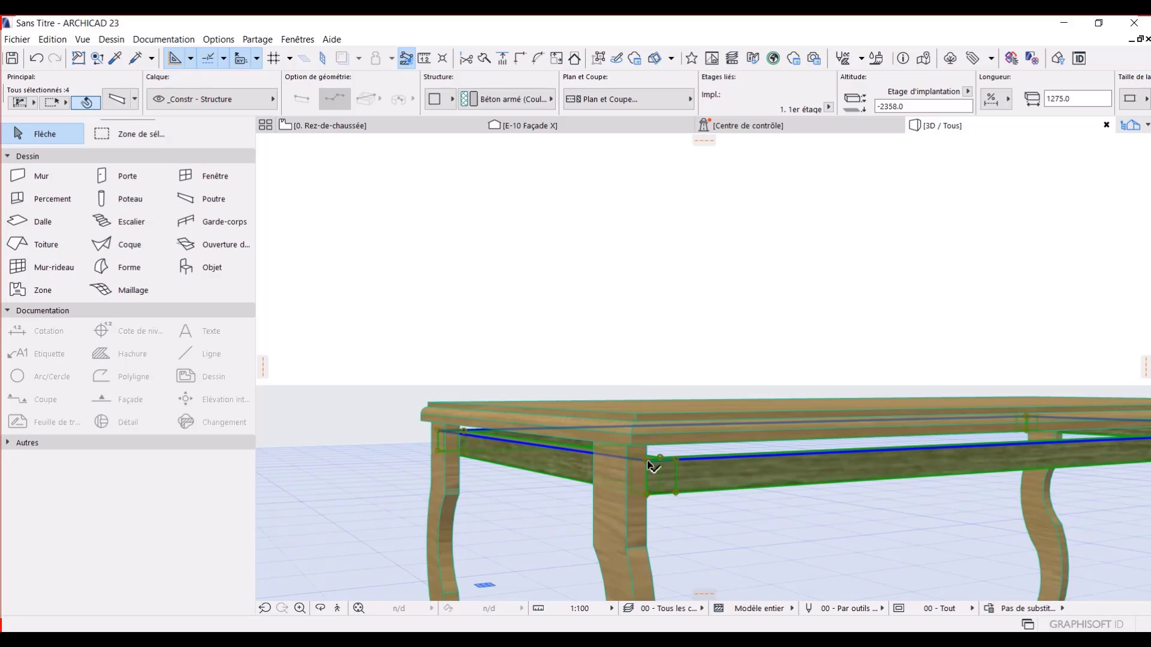
click(650, 464)
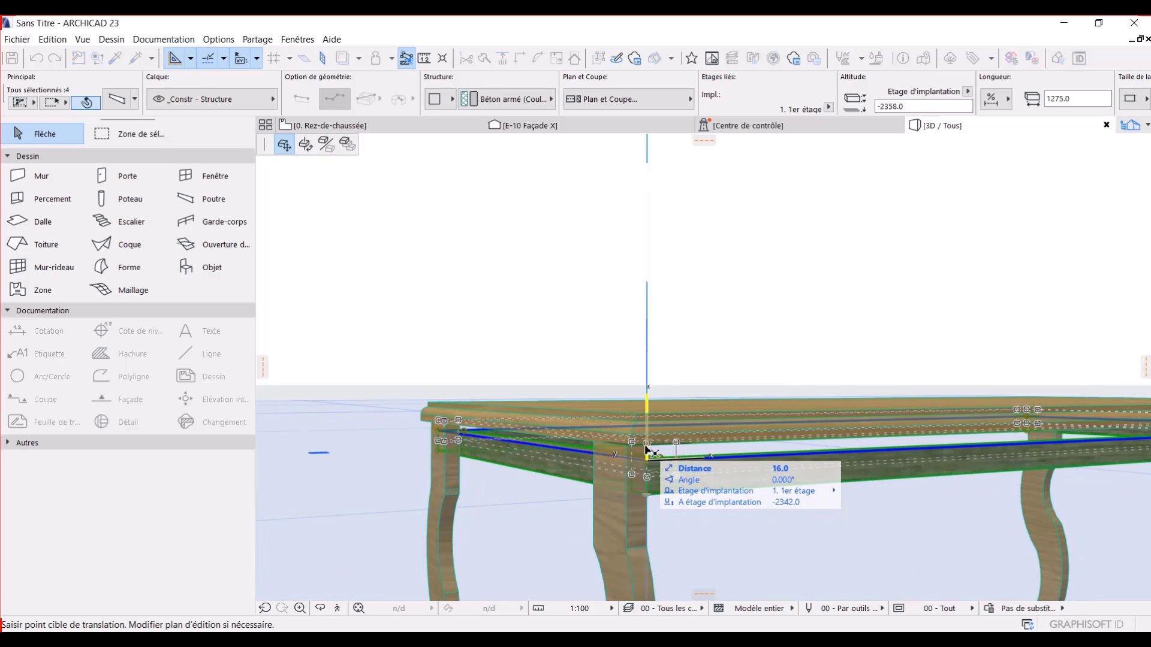
click(646, 448)
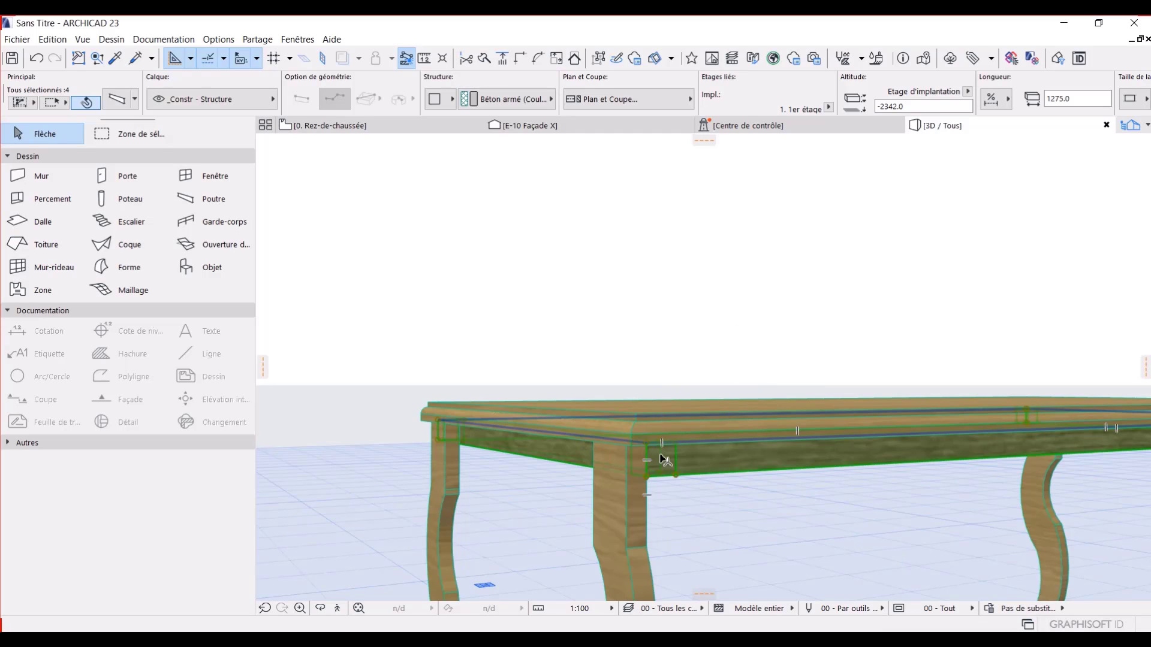
key(Escape)
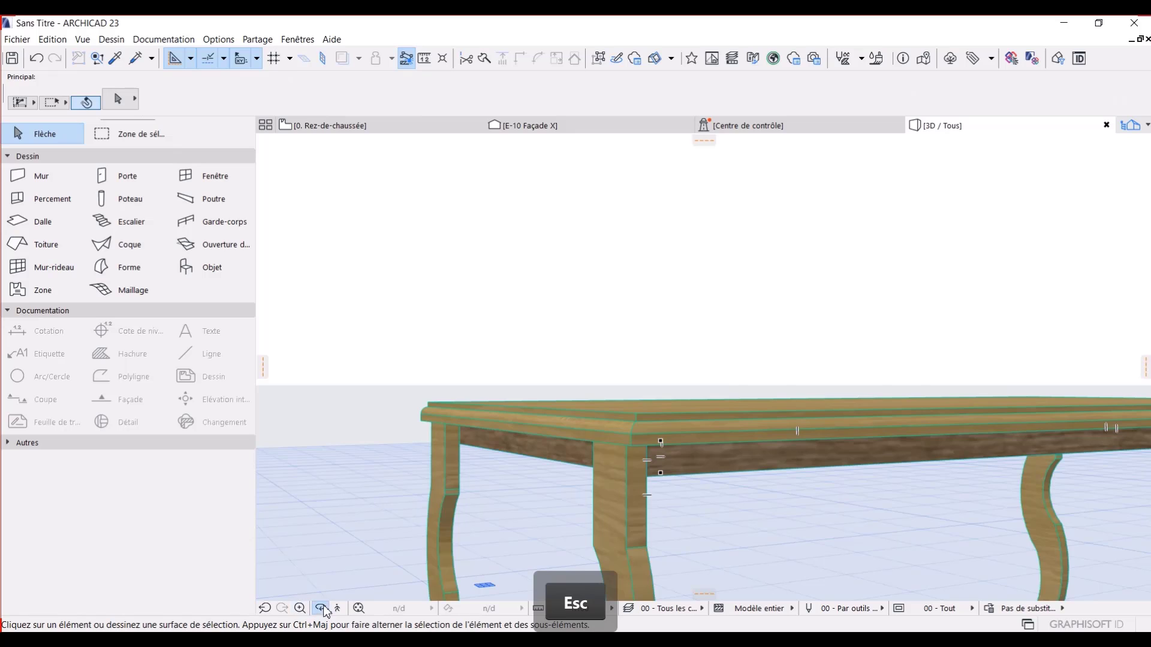
Step: Select the four-beam frame under the tabletop, convert it into Morph elements and accept that the original beams are removed
click(324, 610)
drag(731, 424, 590, 440)
scroll(556, 476, down, 5)
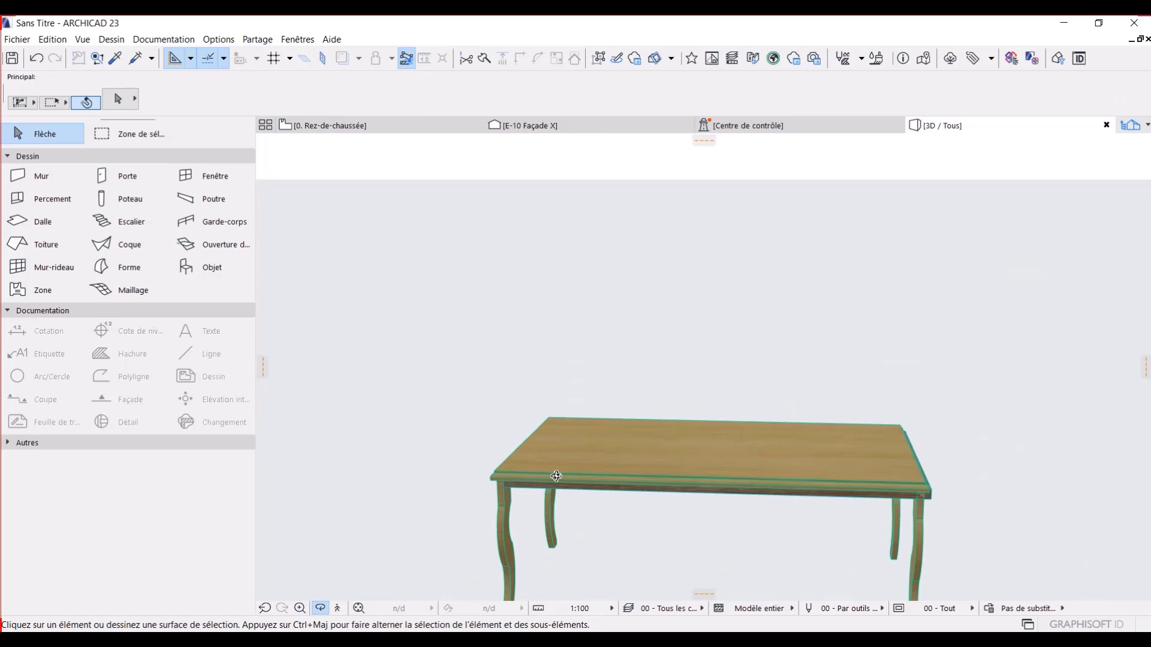
drag(556, 477, 772, 442)
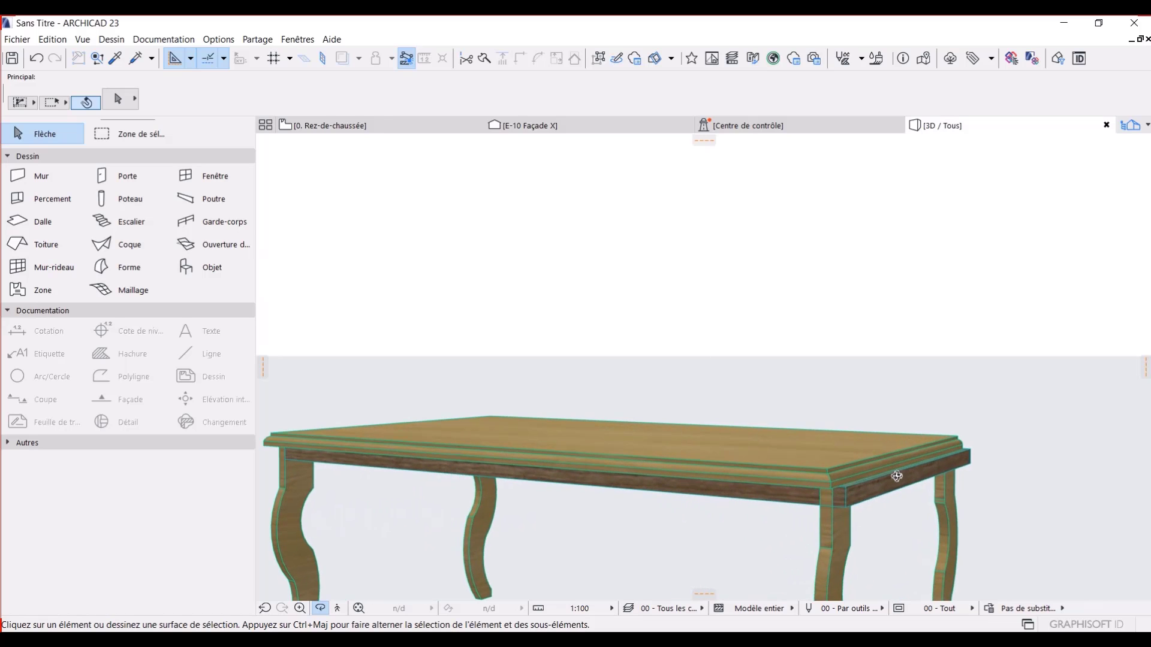
scroll(897, 496, up, 2)
scroll(878, 489, up, 1)
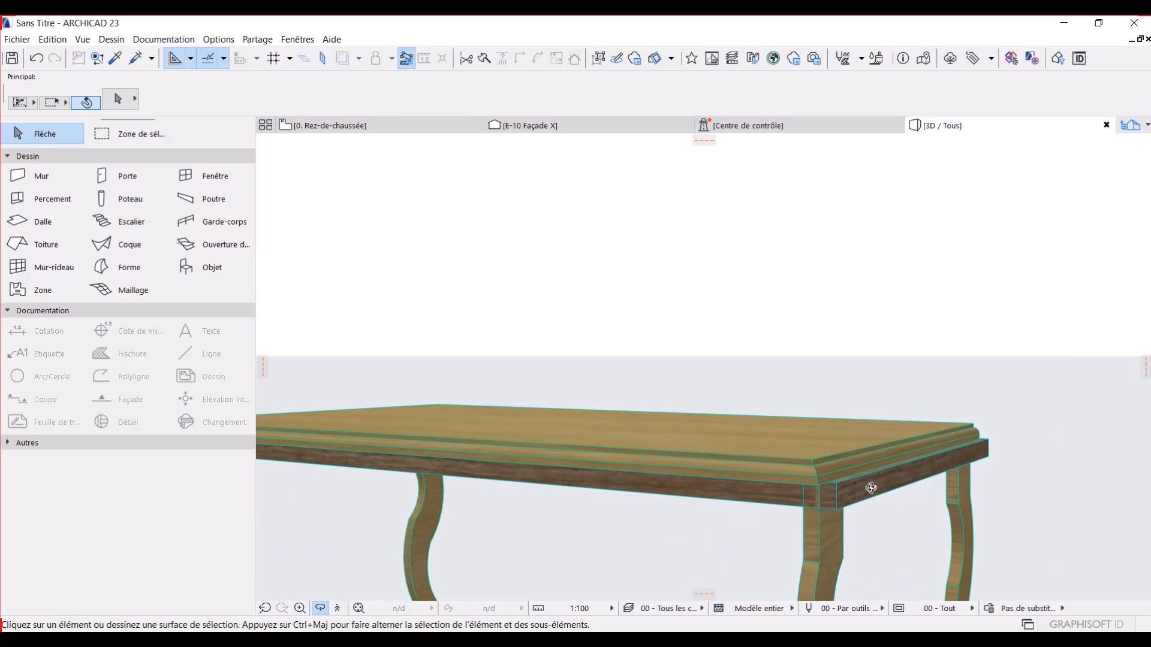
key(Escape)
click(877, 482)
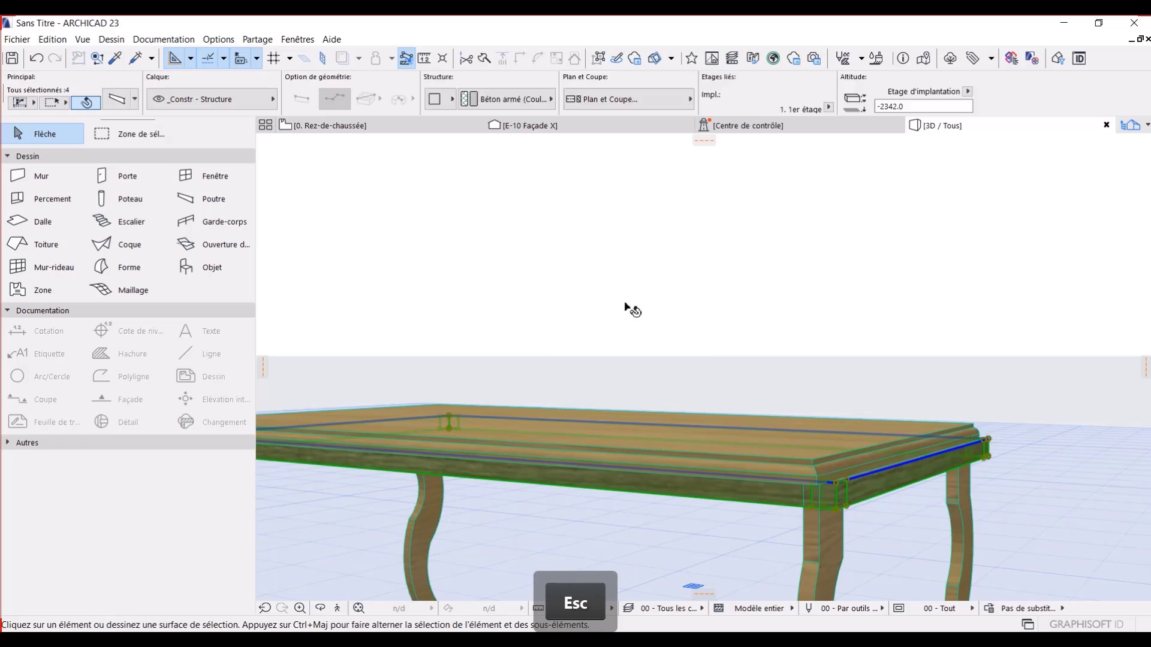
right_click(899, 482)
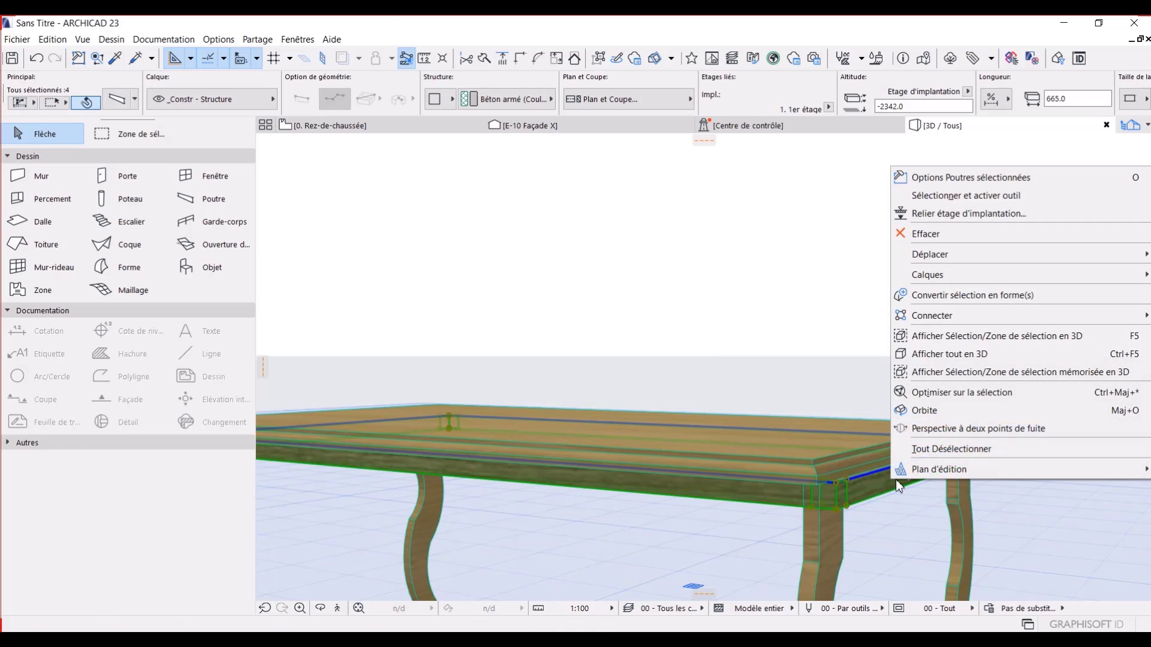
click(950, 295)
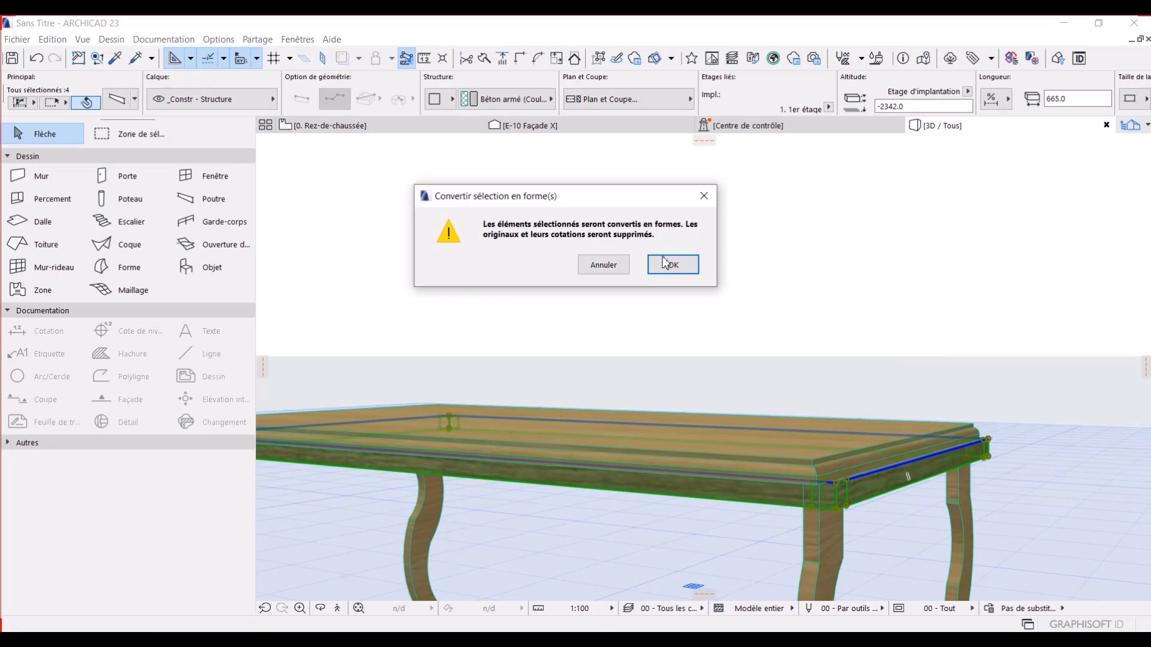
click(671, 262)
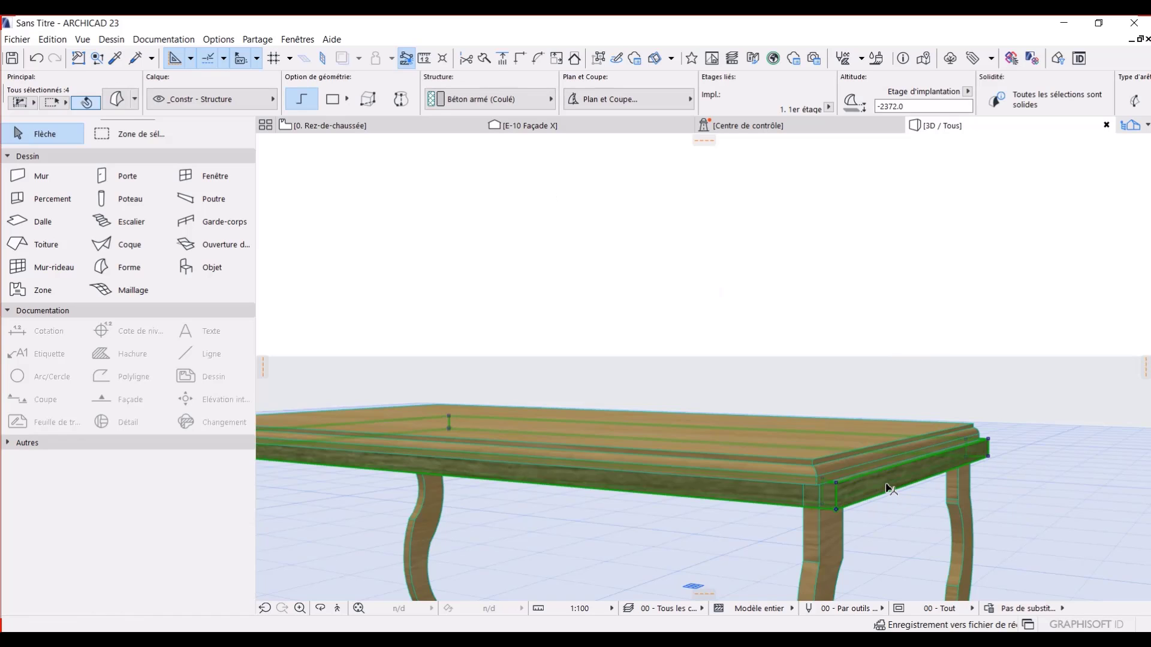
Step: Suspend groups and move the protruding short-side Morph beam inward so its lower corner meets the table leg's corner
scroll(854, 501, up, 4)
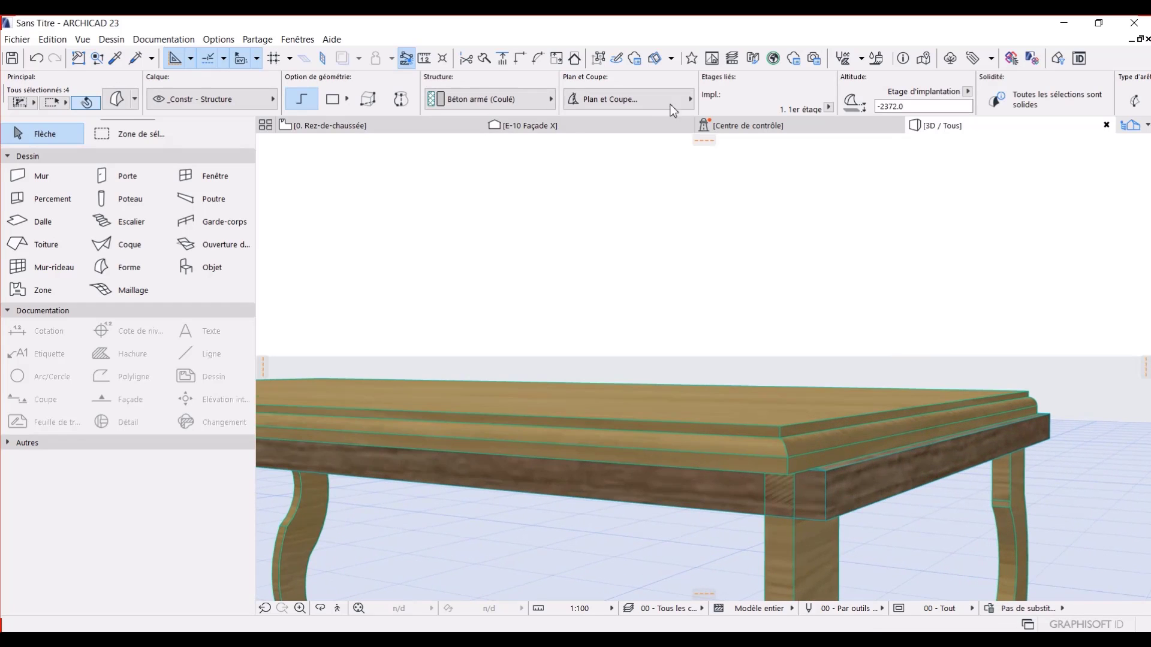
key(Escape)
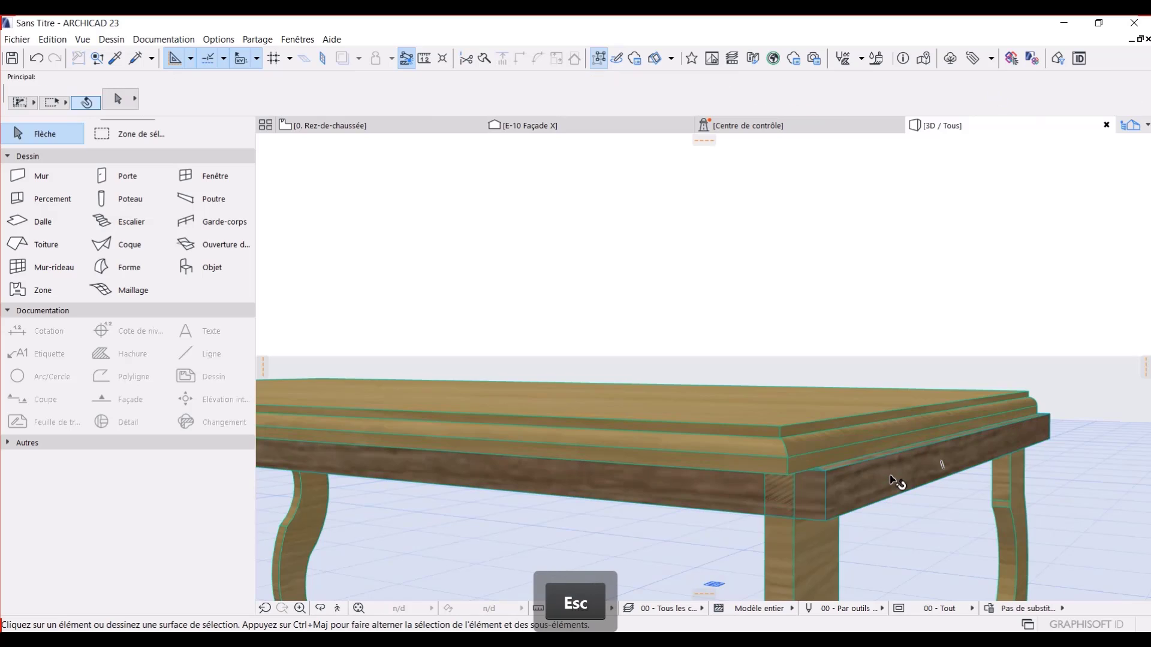
click(893, 475)
scroll(814, 525, up, 2)
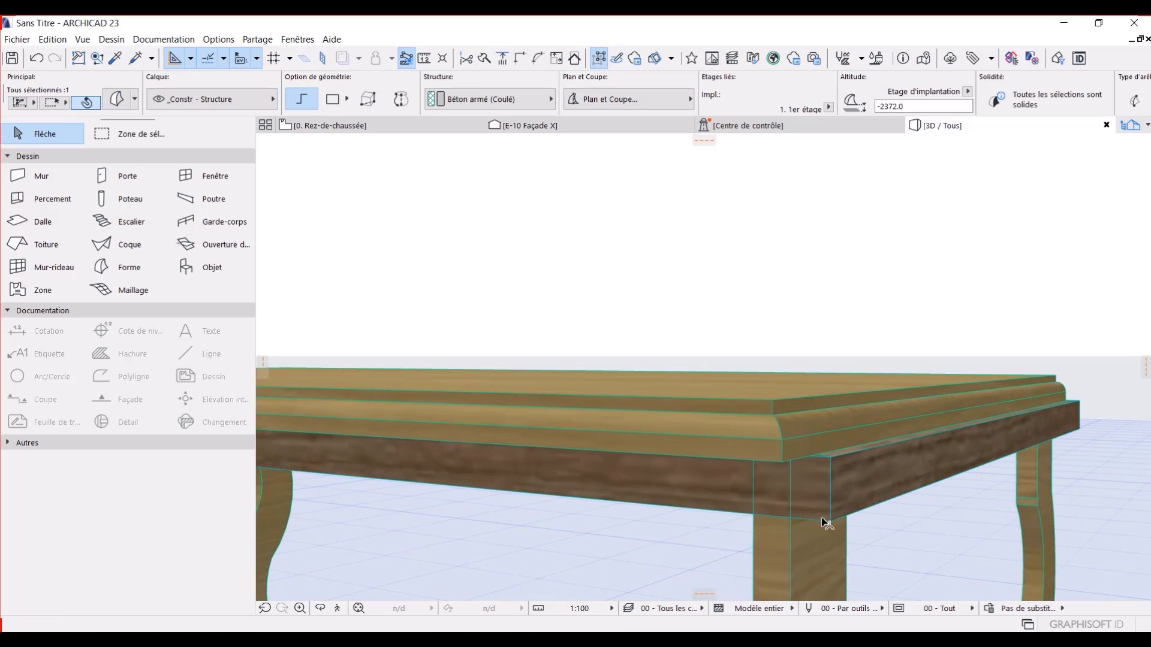
click(831, 523)
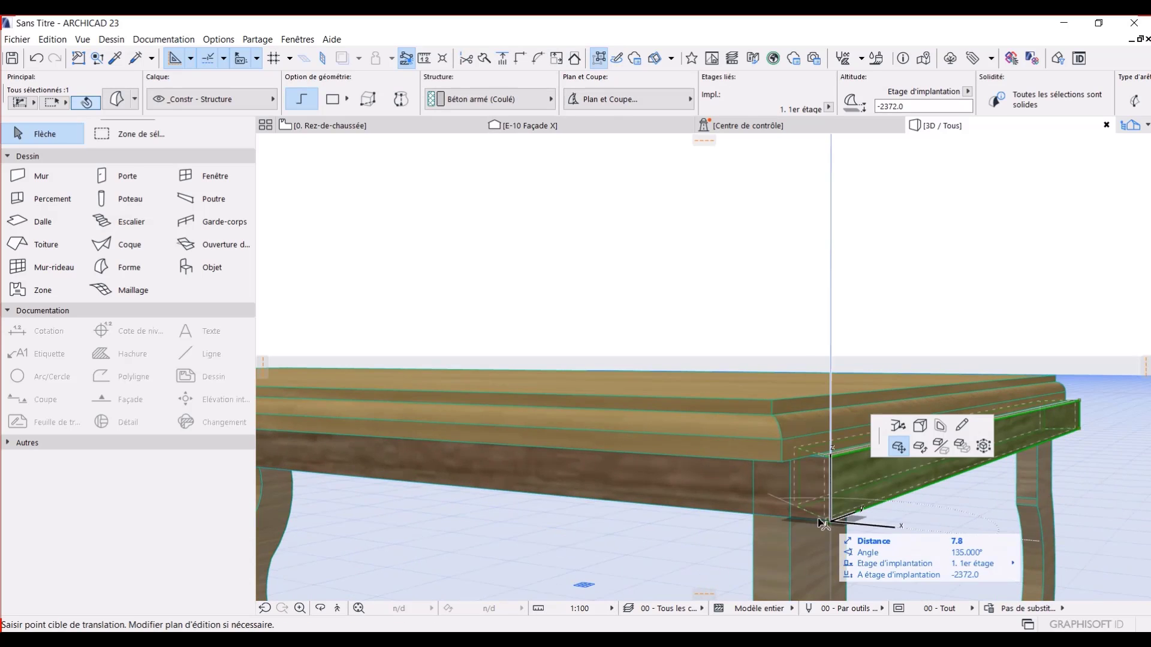
click(790, 519)
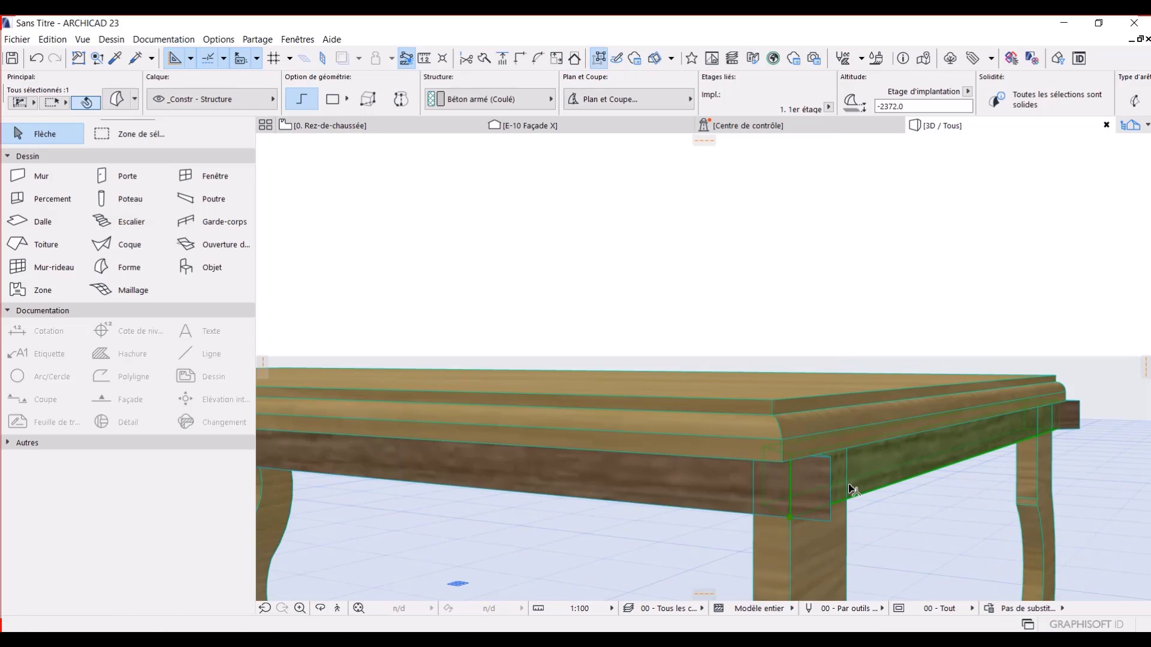
key(Escape)
Step: Move the front long-side Morph beam inward along its length from its protruding end to the leg's corner
click(732, 491)
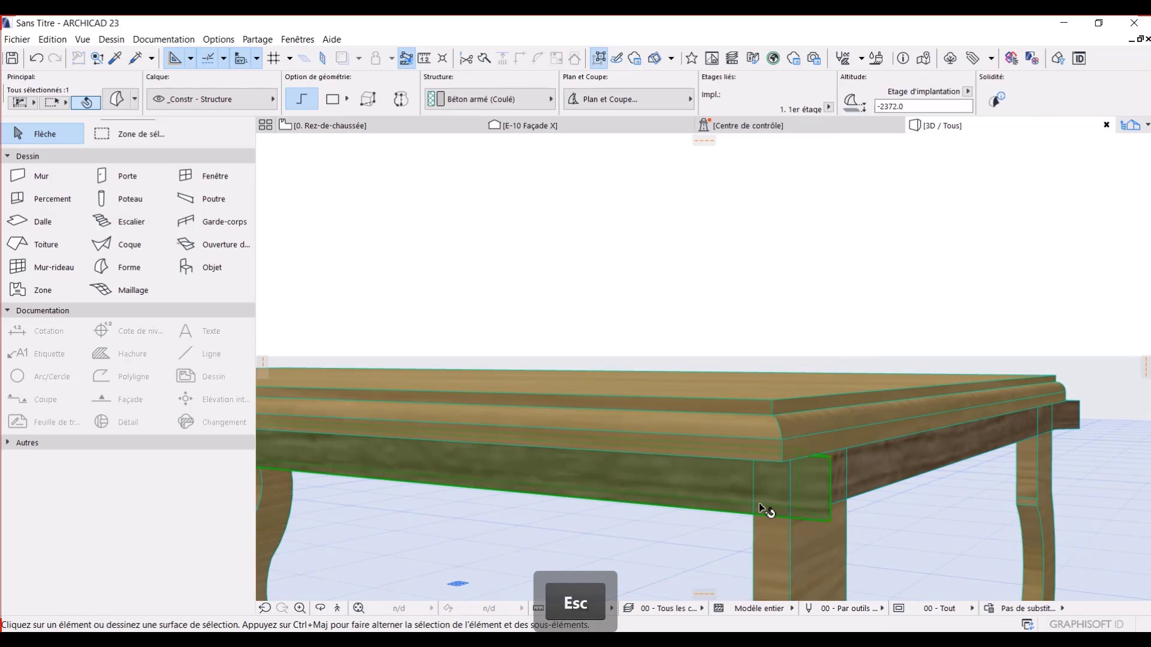
click(832, 524)
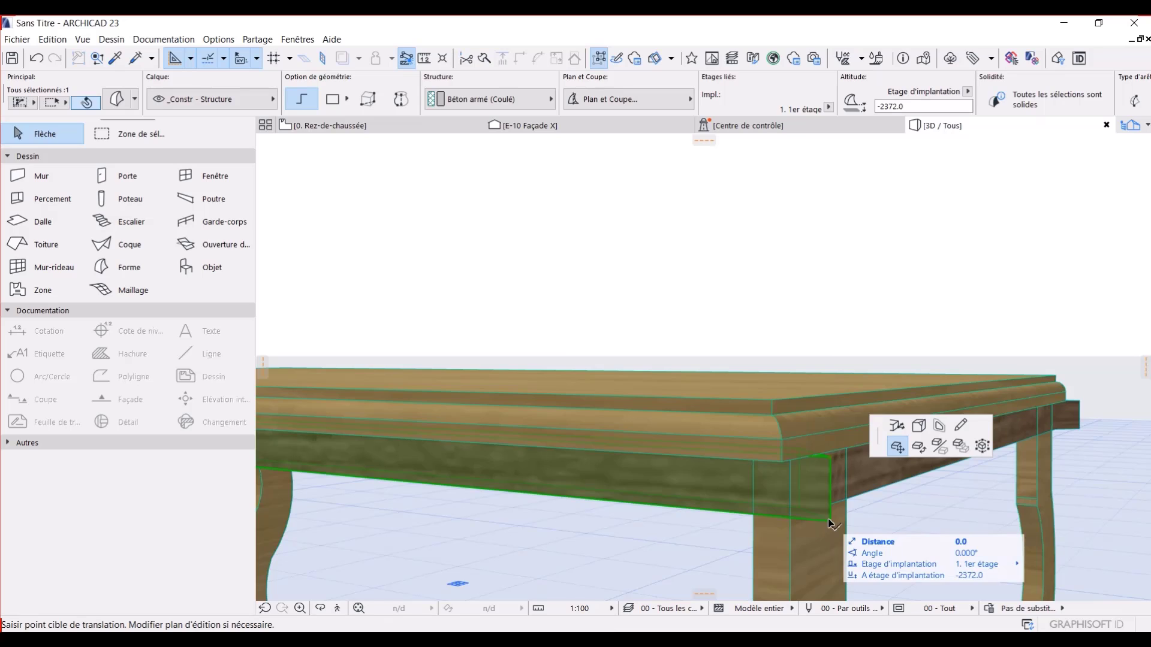
key(Escape)
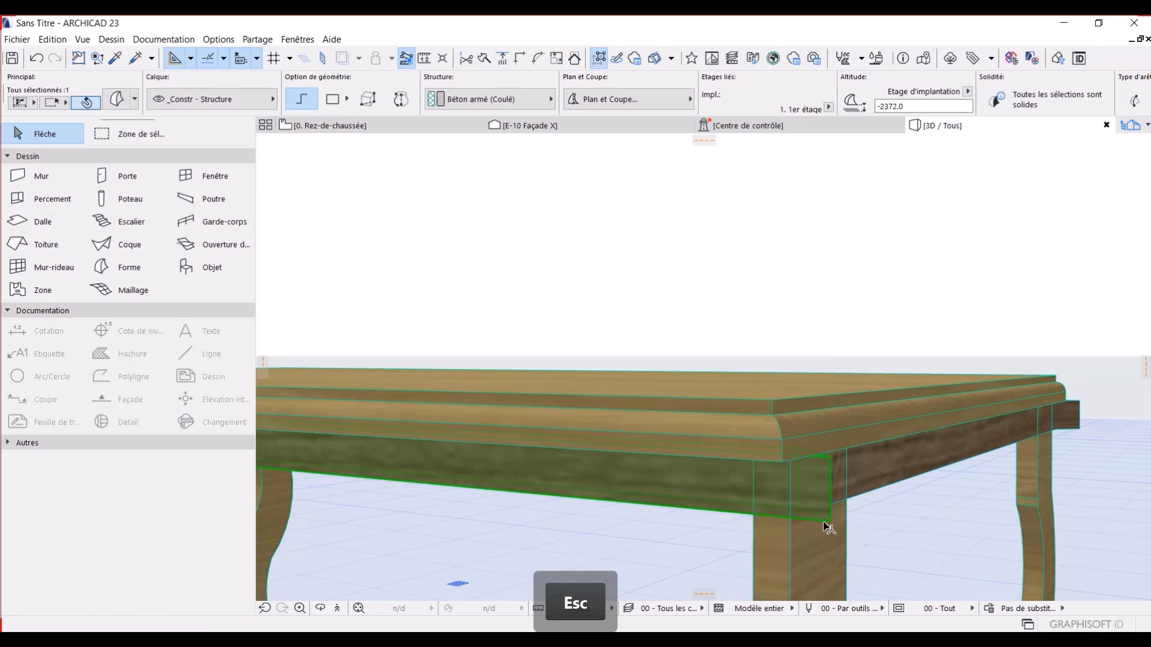
click(831, 524)
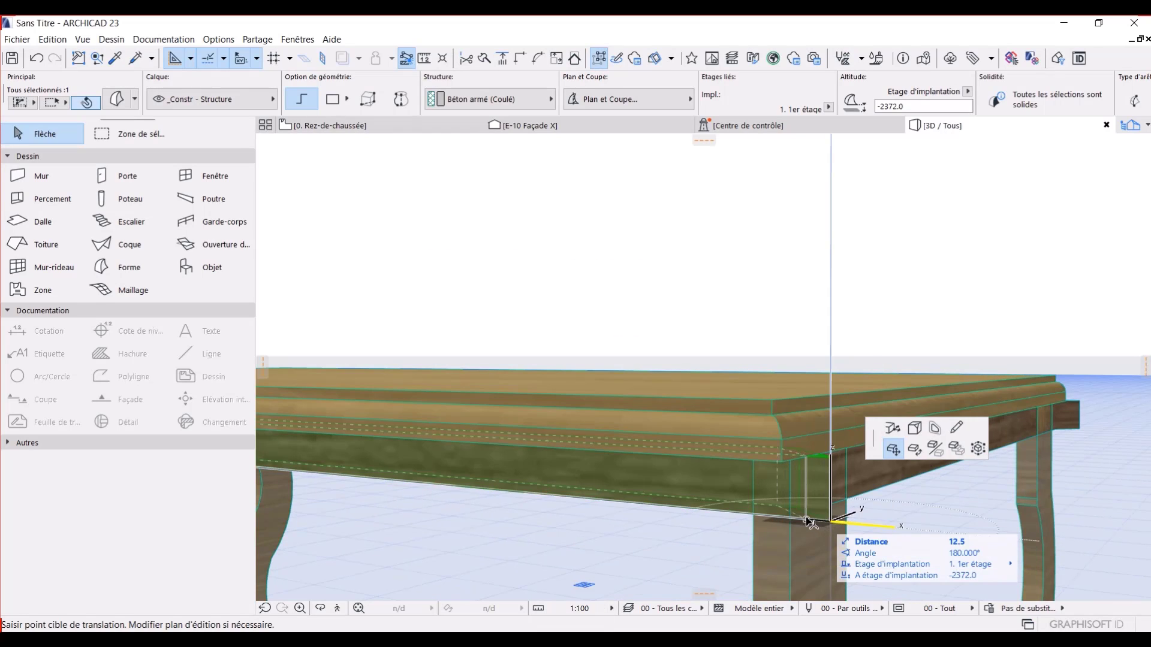
key(Escape)
Step: Move the rear long-side Morph beam inward along its length so its protruding end sits under the tabletop, and deselect it
scroll(803, 513, down, 5)
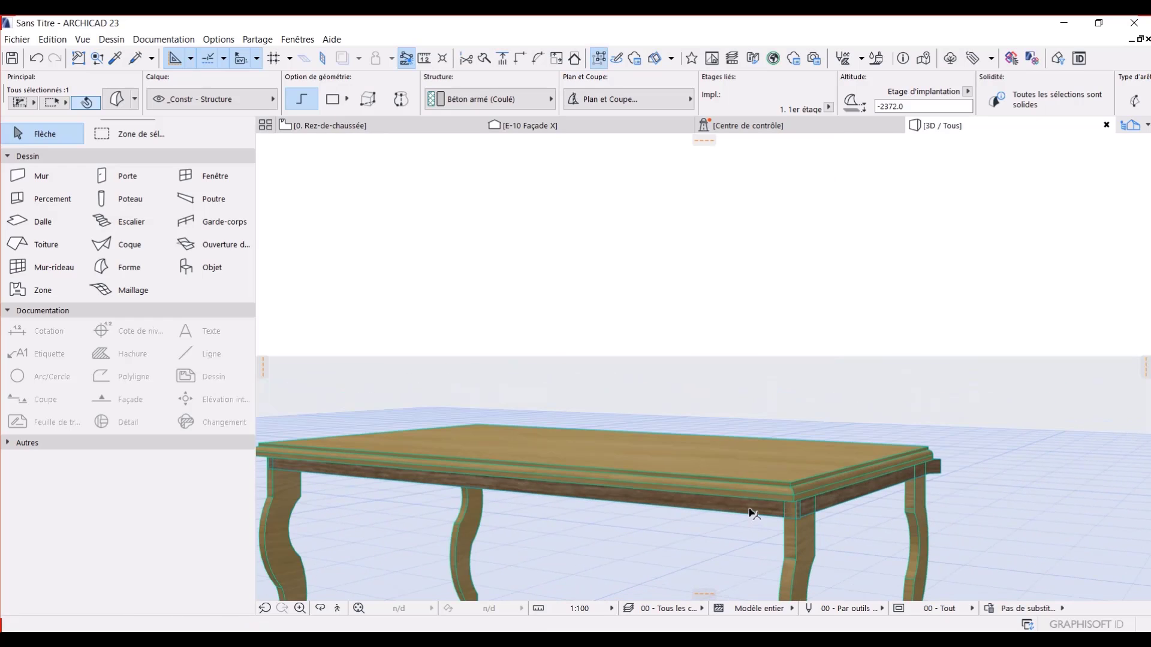
middle_drag(964, 469, 833, 478)
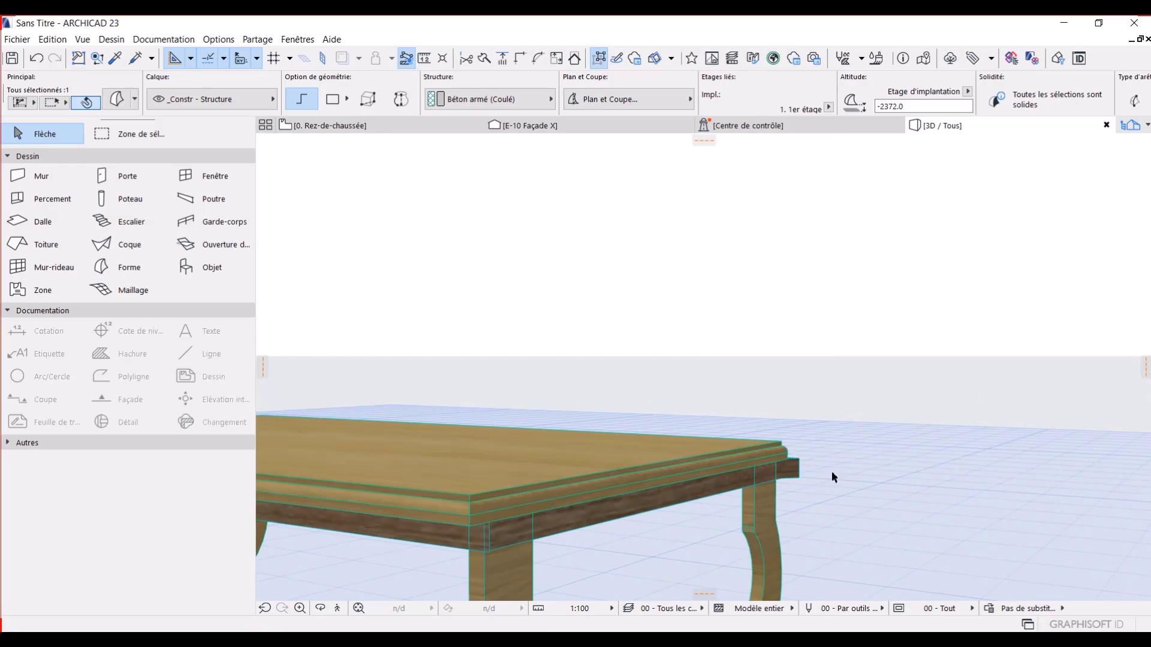
click(803, 473)
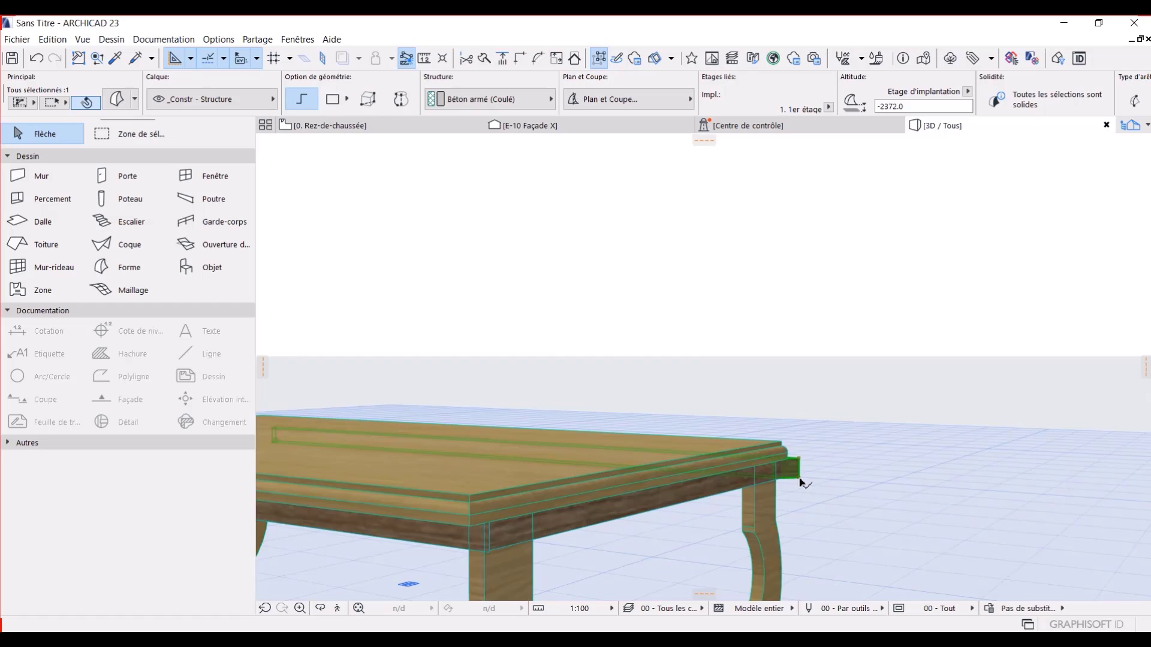
click(801, 481)
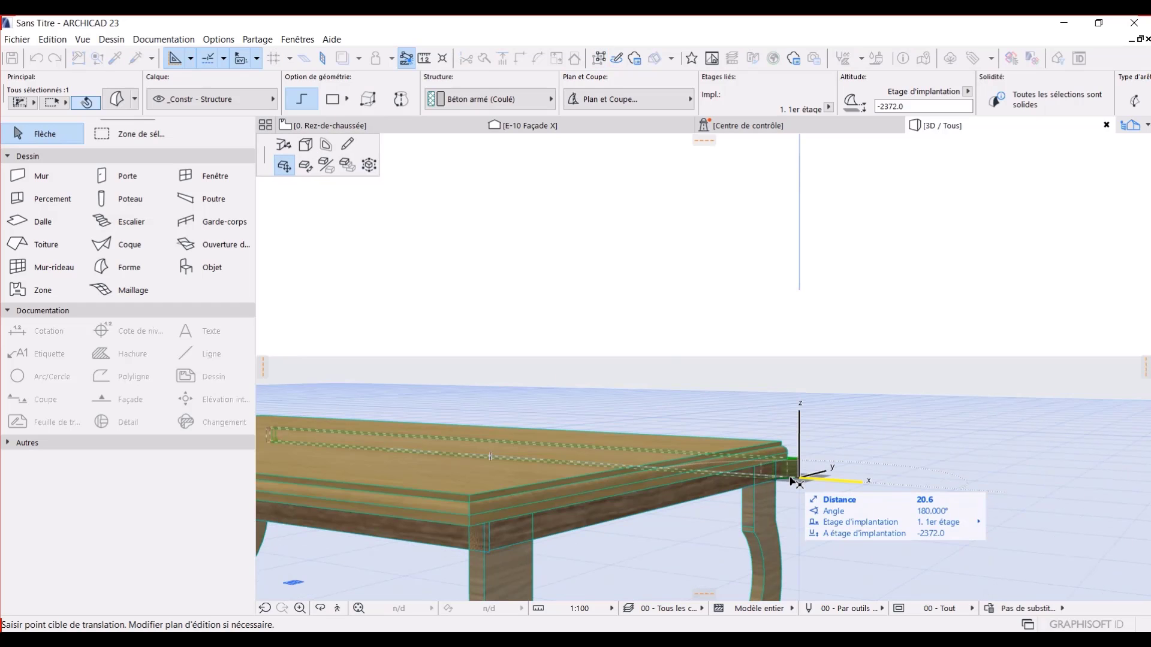
click(783, 480)
scroll(797, 473, down, 5)
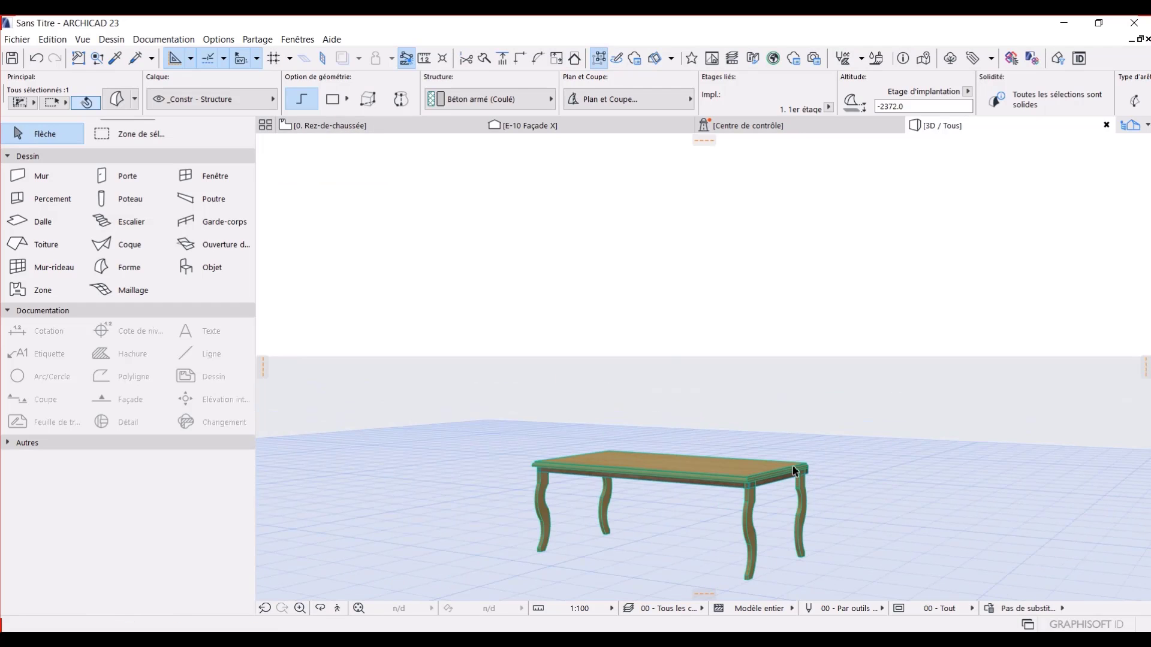
key(Escape)
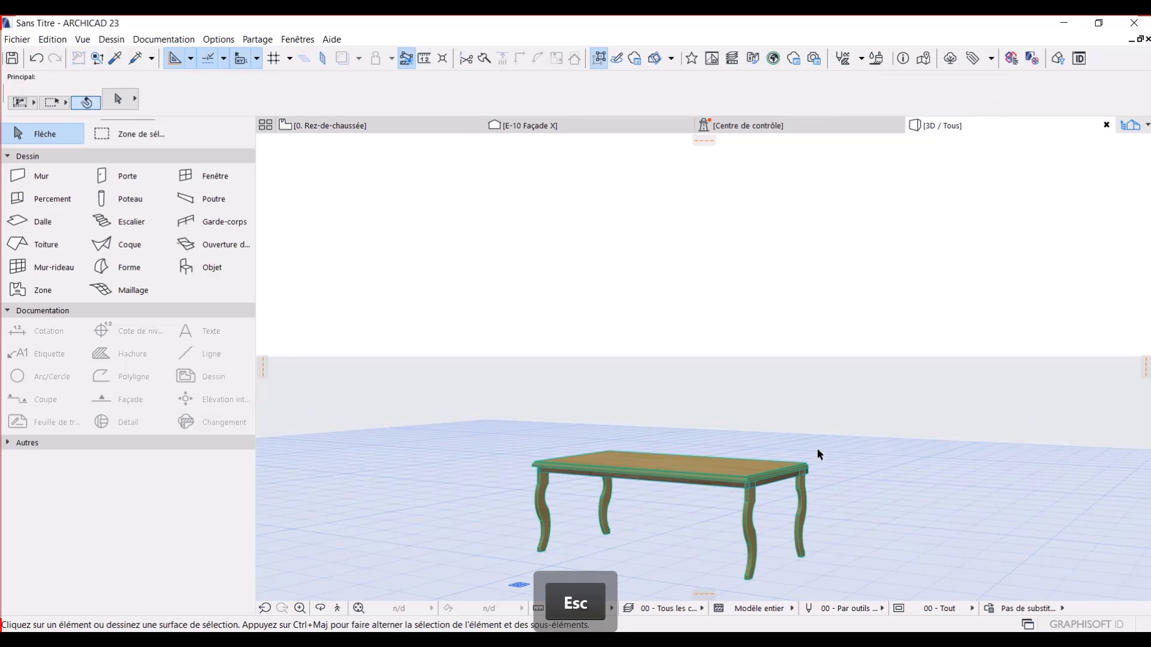
Step: In the ground-floor plan, group all elements of the table and turn group suspension off
click(372, 126)
scroll(772, 299, down, 10)
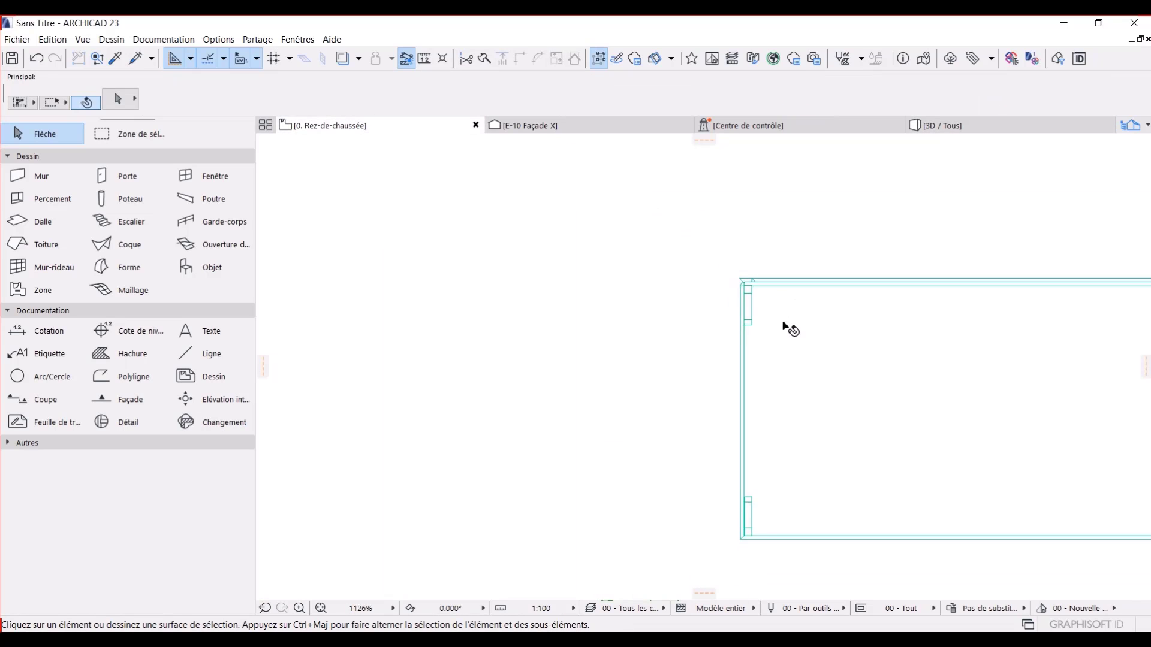
middle_drag(755, 314, 673, 280)
drag(637, 203, 991, 483)
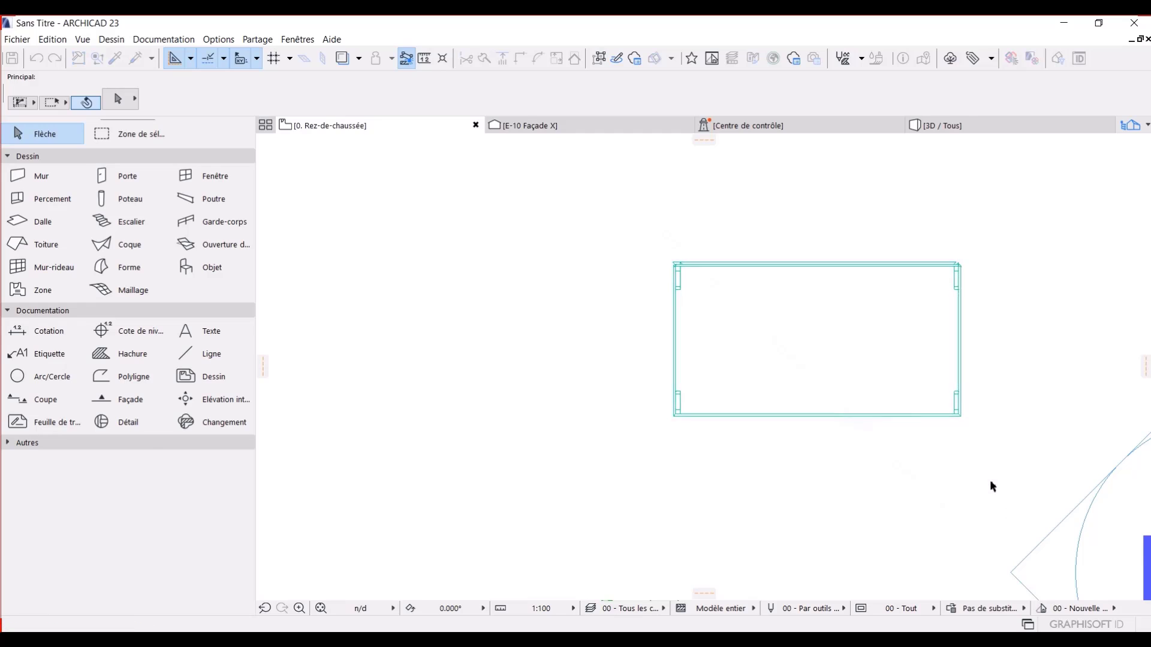
key(ctrl+g)
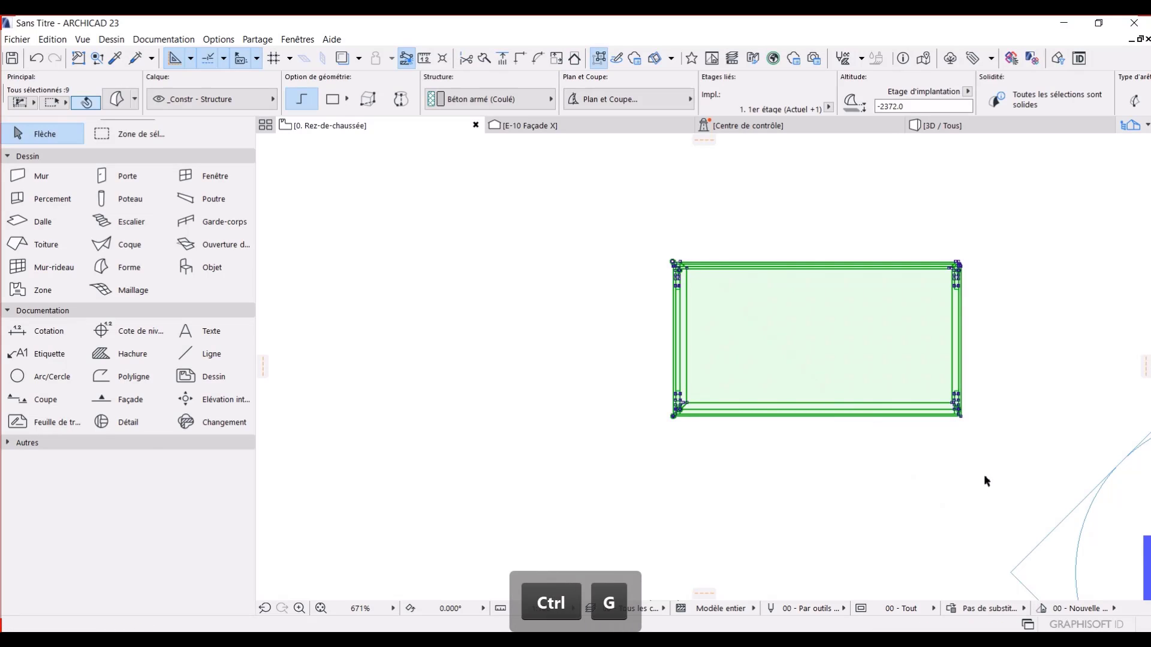
key(Escape)
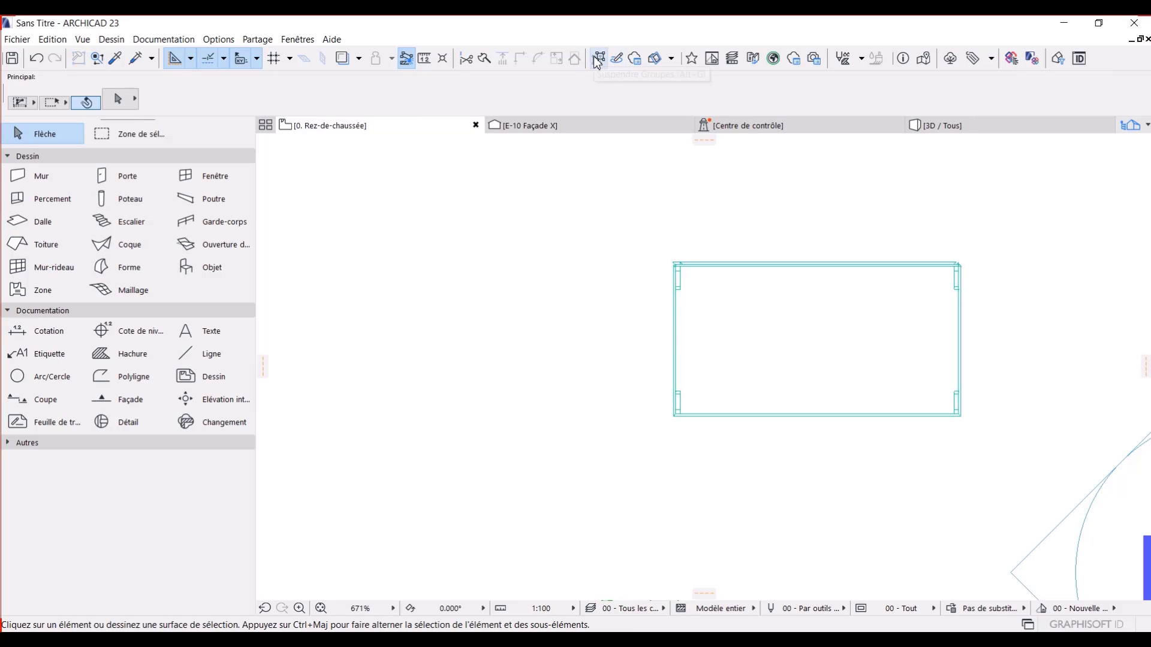
Step: Select the grouped table and open the dialog for saving the selection as a library Object
middle_drag(654, 326, 528, 331)
click(637, 298)
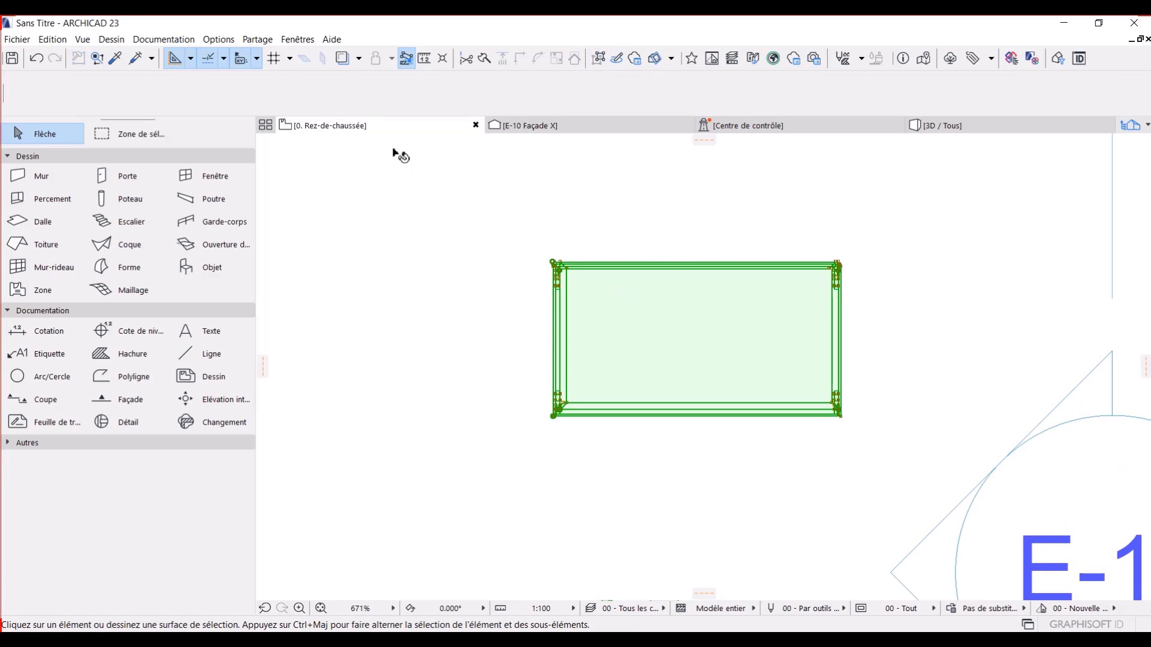
click(16, 40)
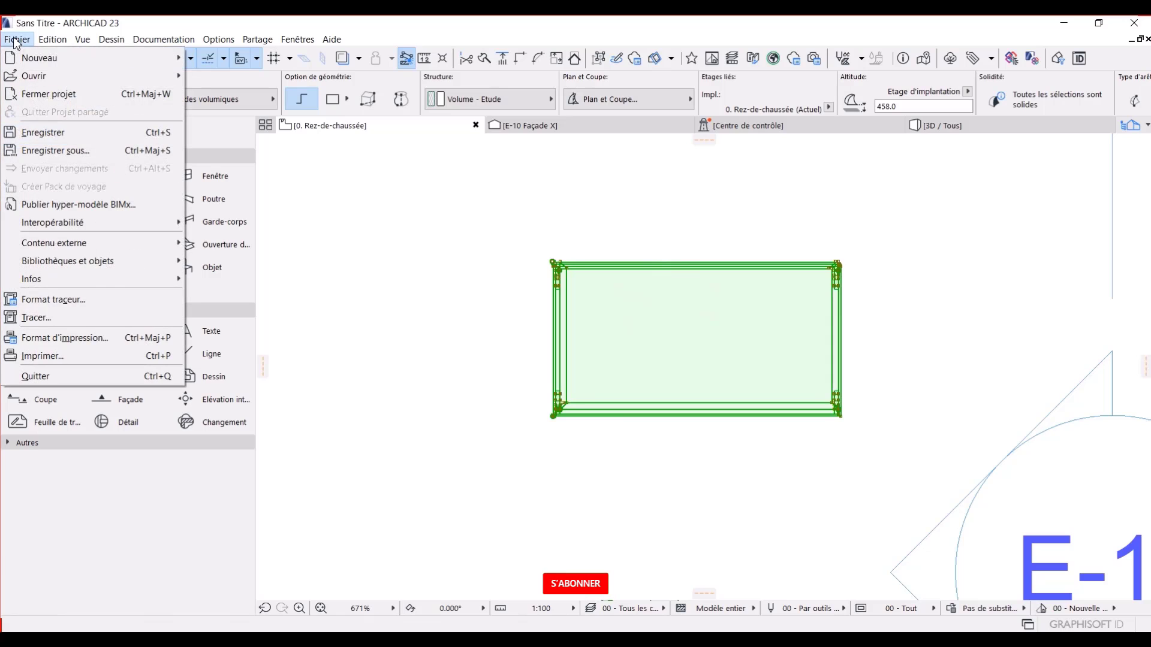
mouse_move(121, 267)
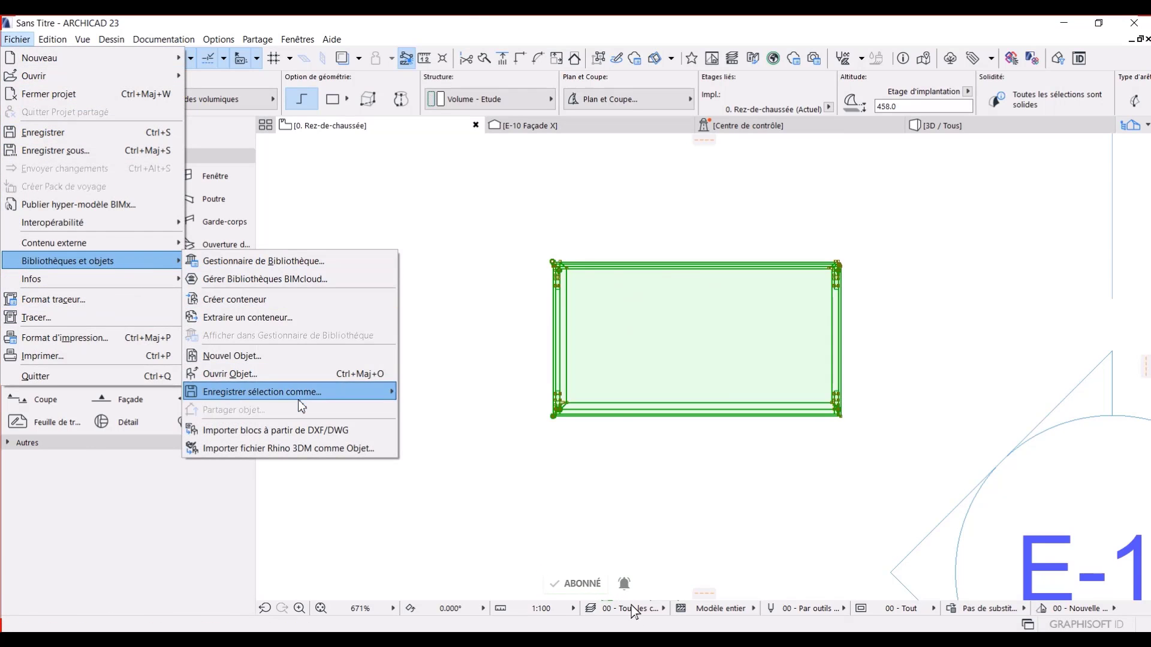
mouse_move(294, 397)
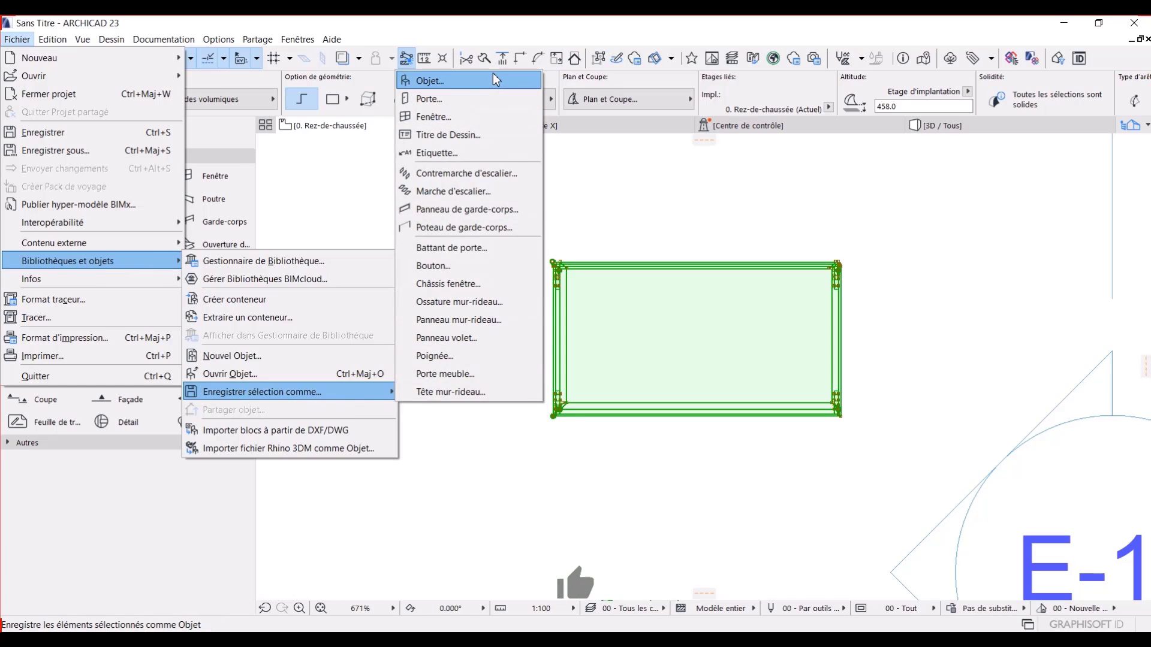
click(493, 74)
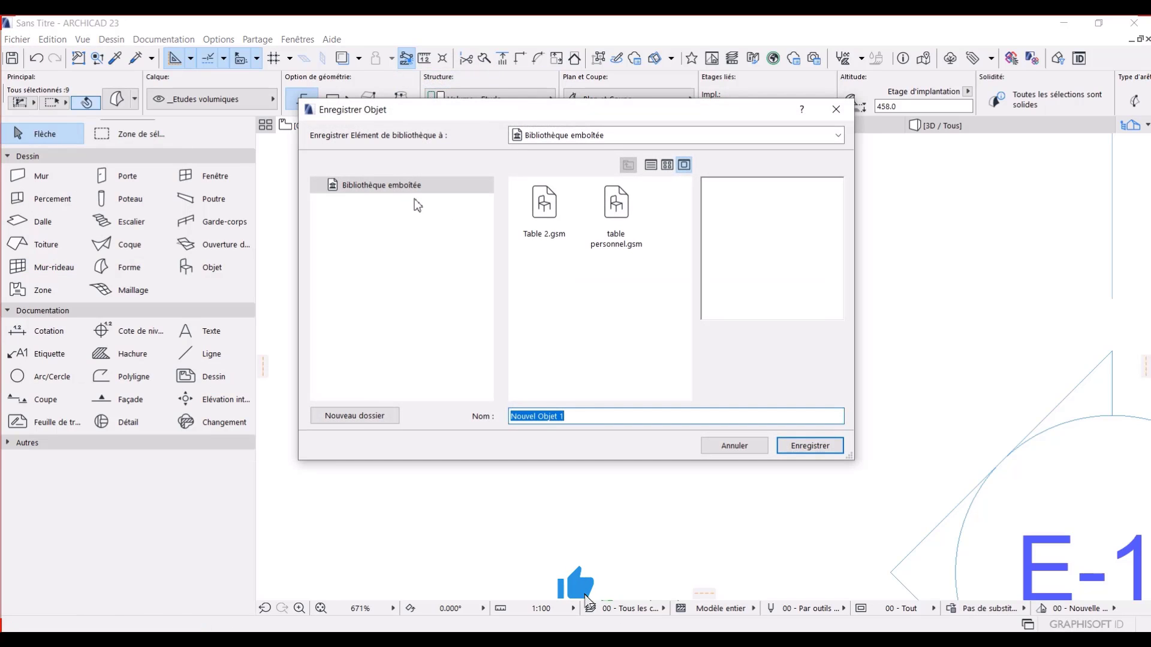
click(608, 137)
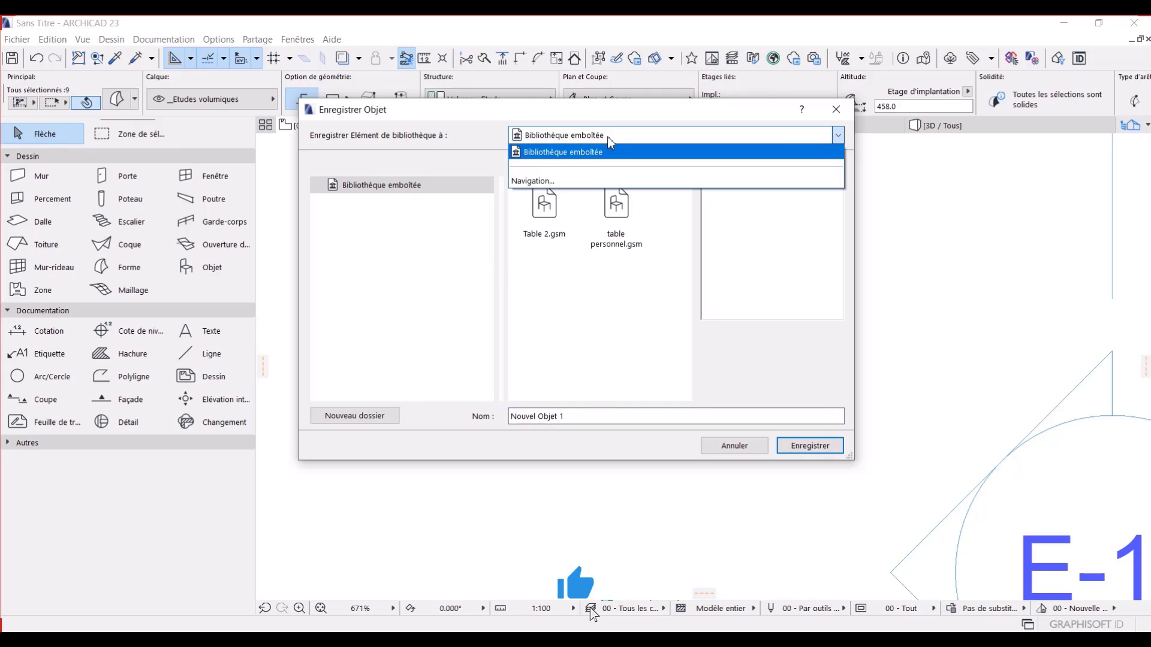
click(608, 137)
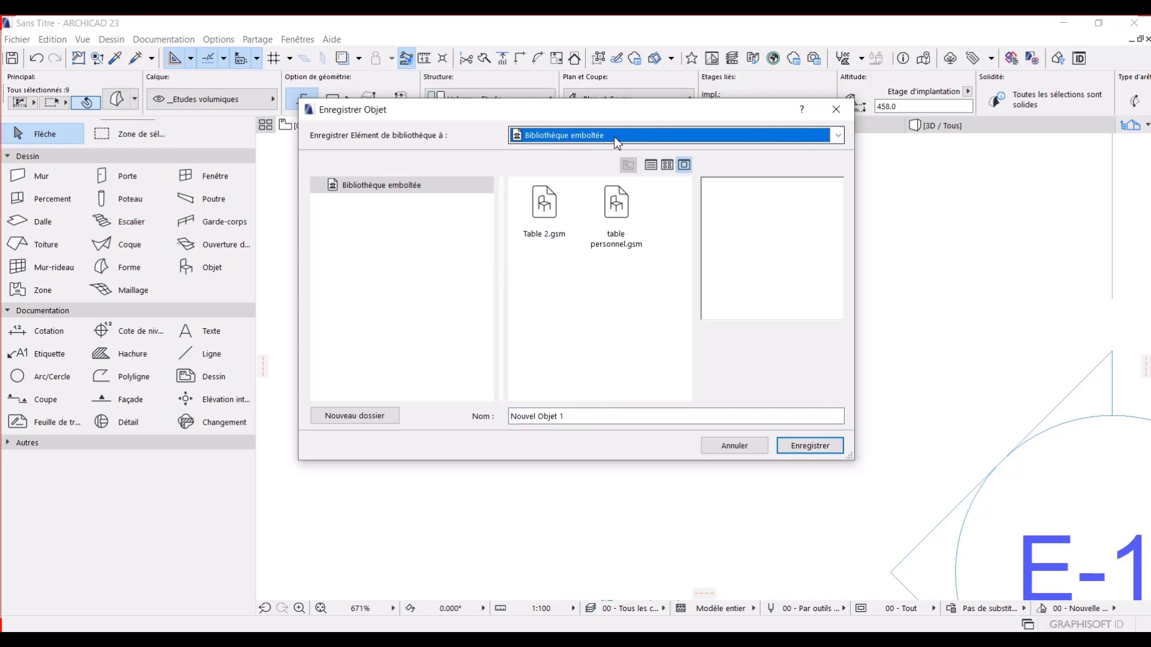
click(614, 136)
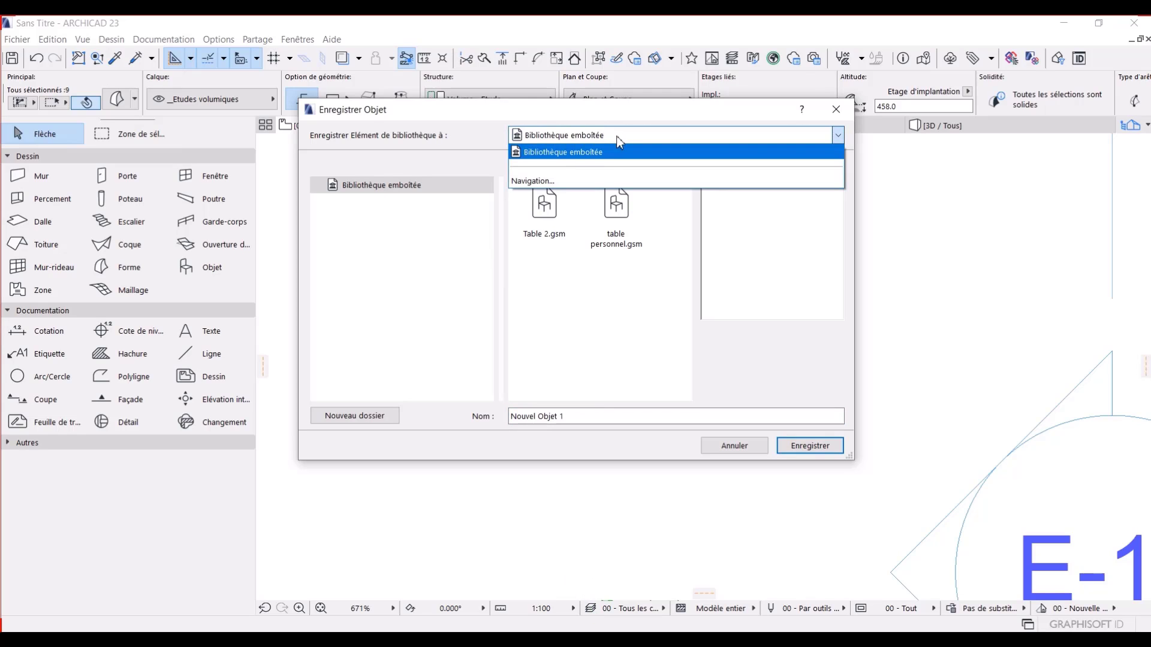
click(532, 180)
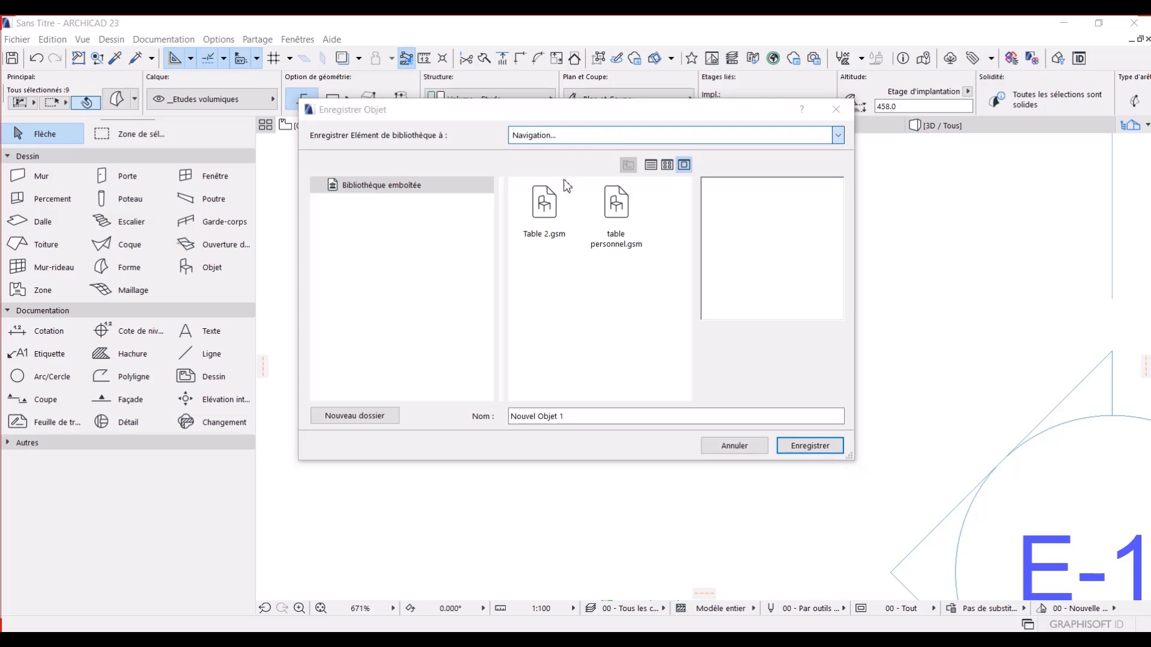
click(397, 217)
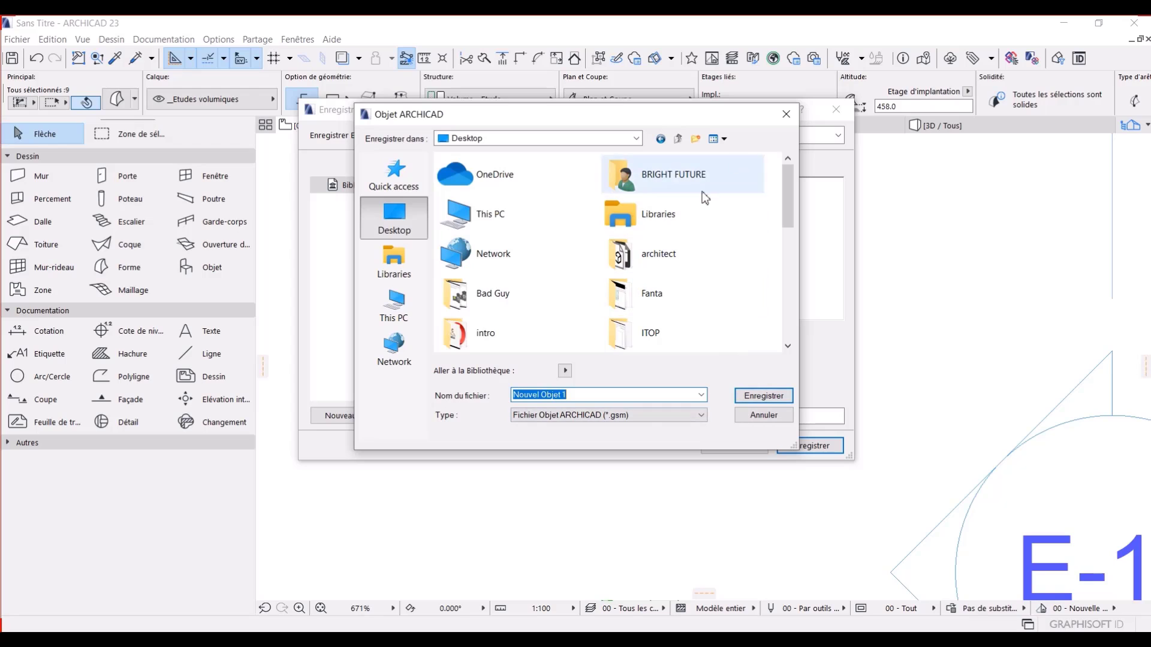
scroll(748, 196, down, 5)
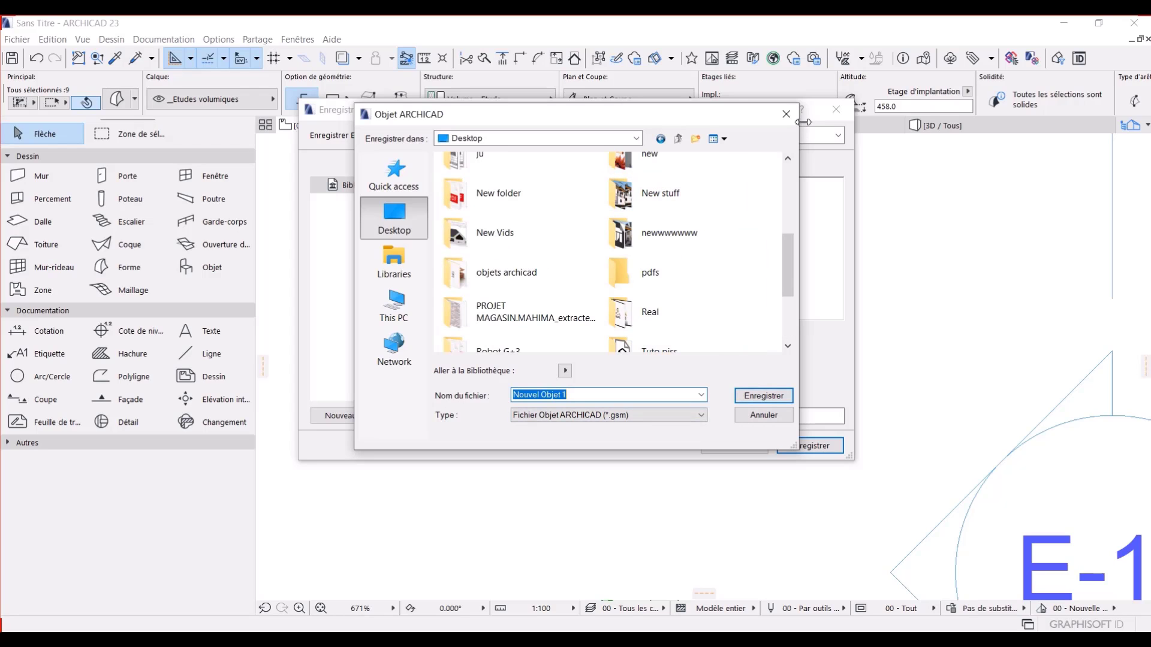
click(786, 114)
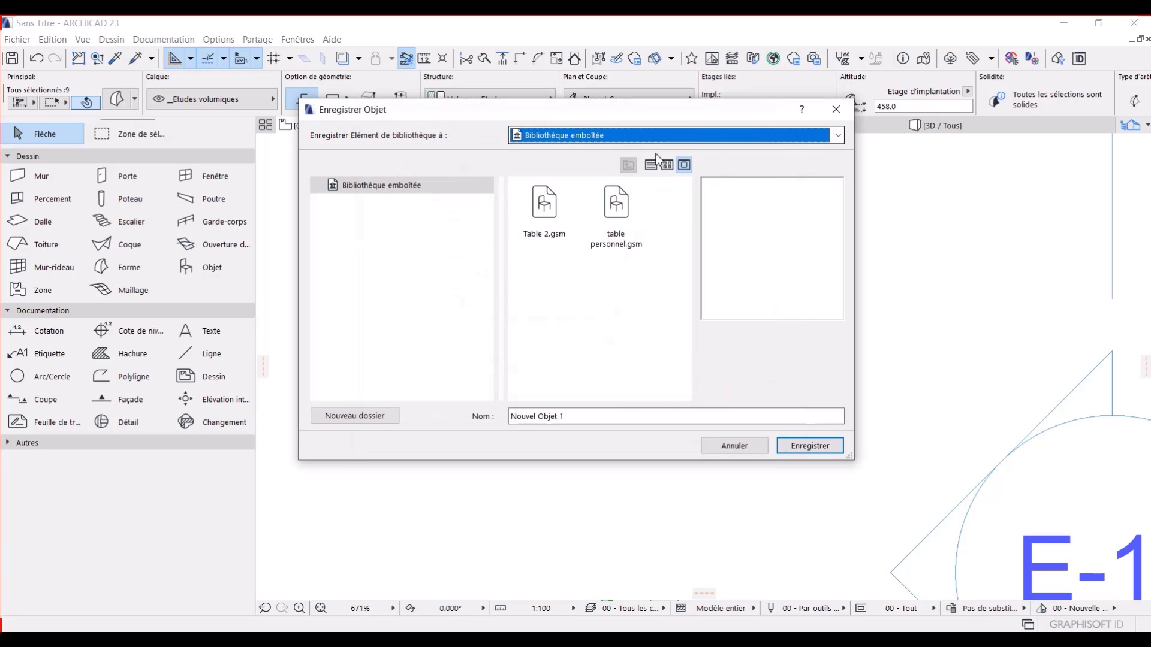
Step: Save the table to Bibliothèque emboîtée under the name Nouvel Objet 1 and accept its basic object options as they are
click(680, 137)
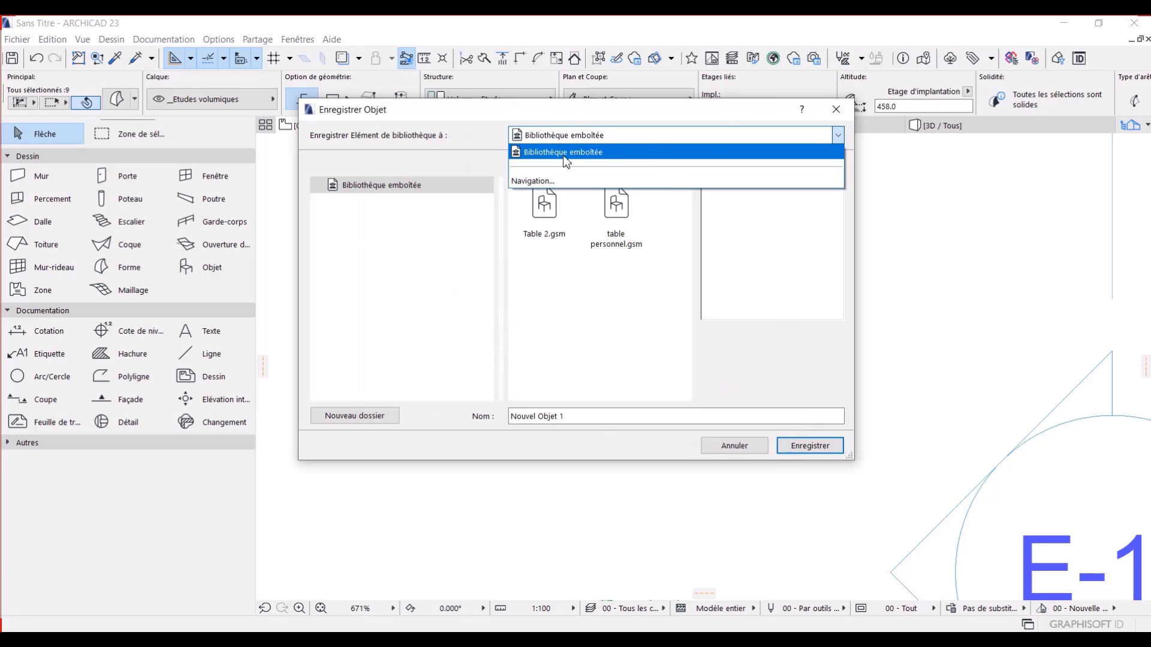
click(565, 154)
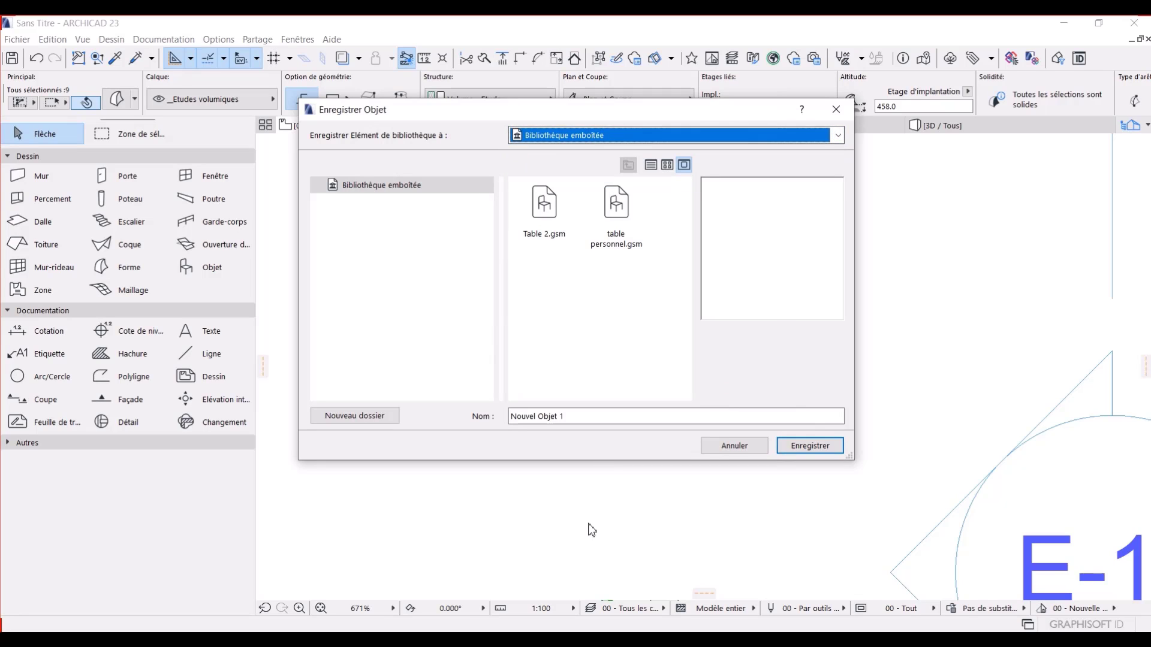
click(577, 416)
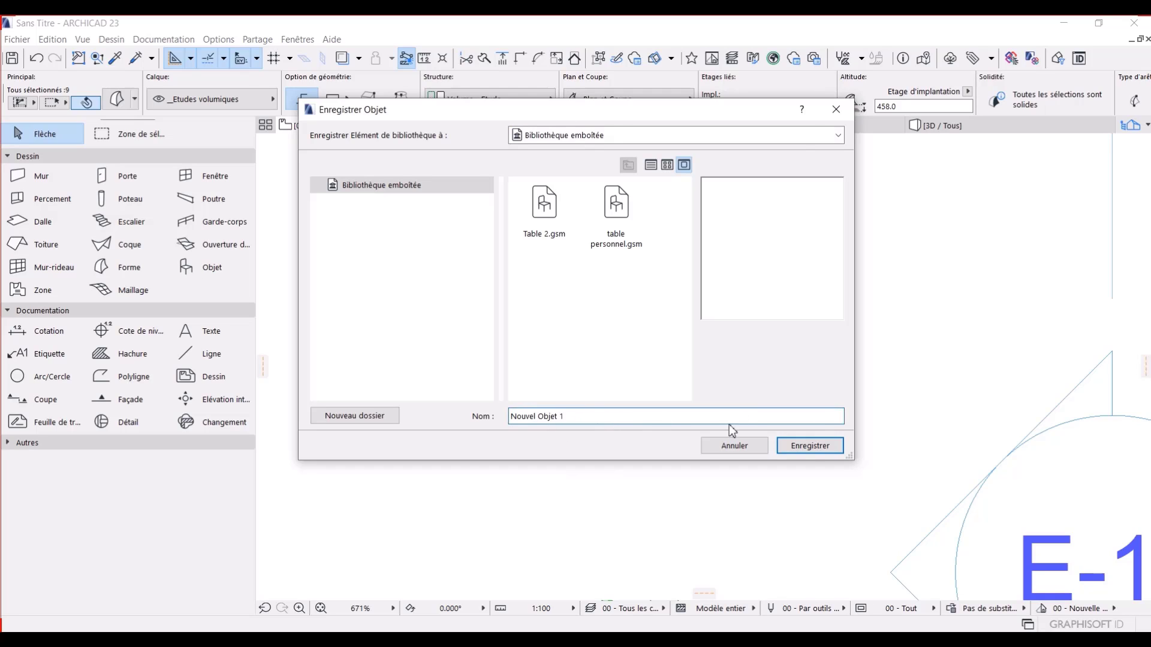
click(816, 446)
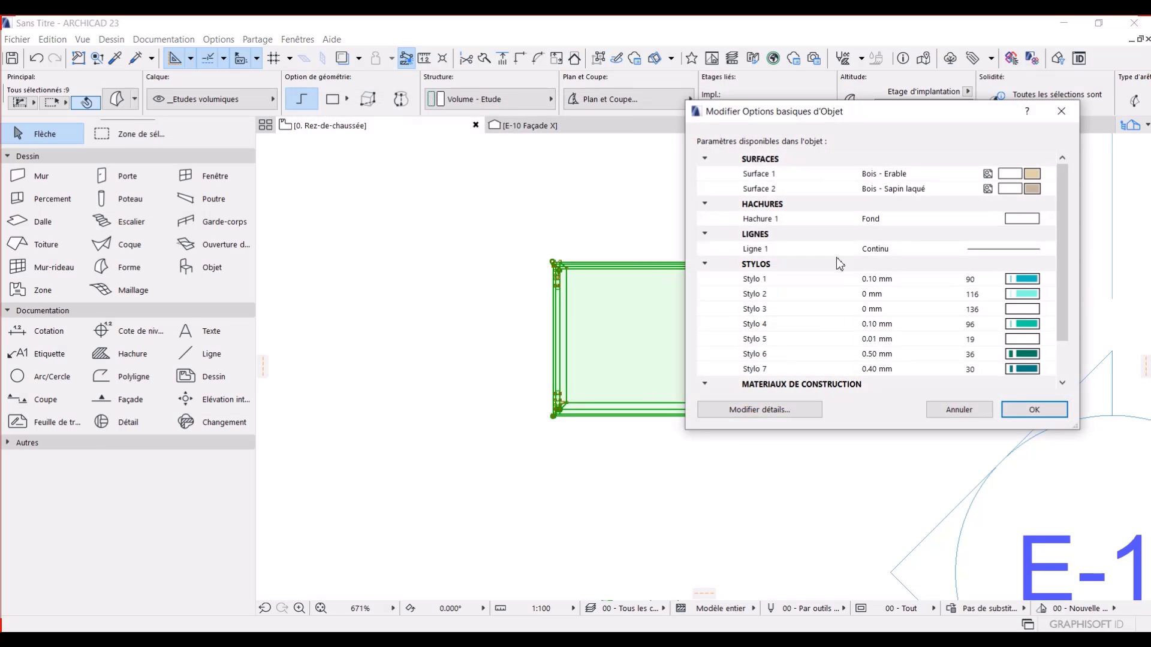
scroll(897, 259, down, 1)
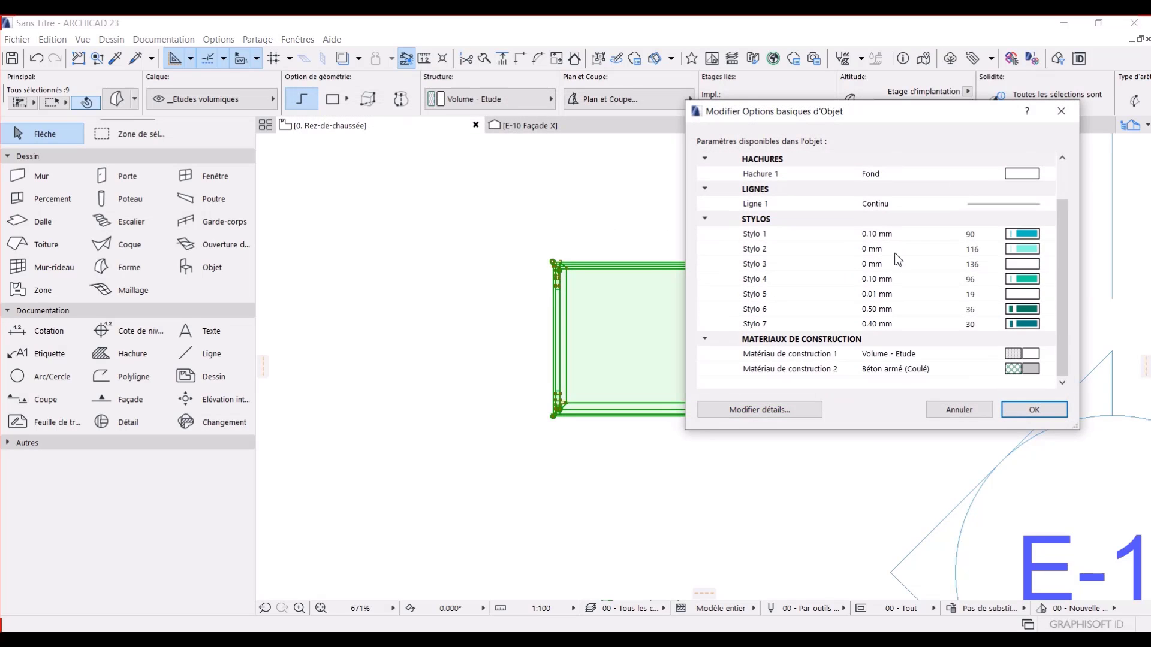
scroll(916, 283, up, 1)
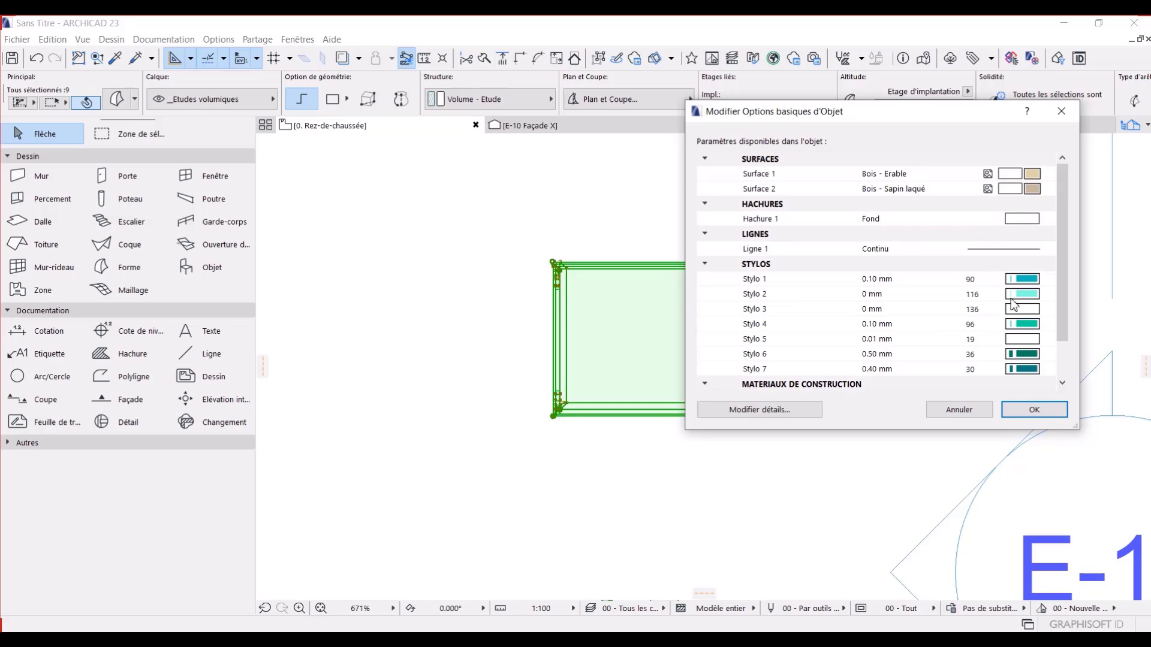
click(1029, 414)
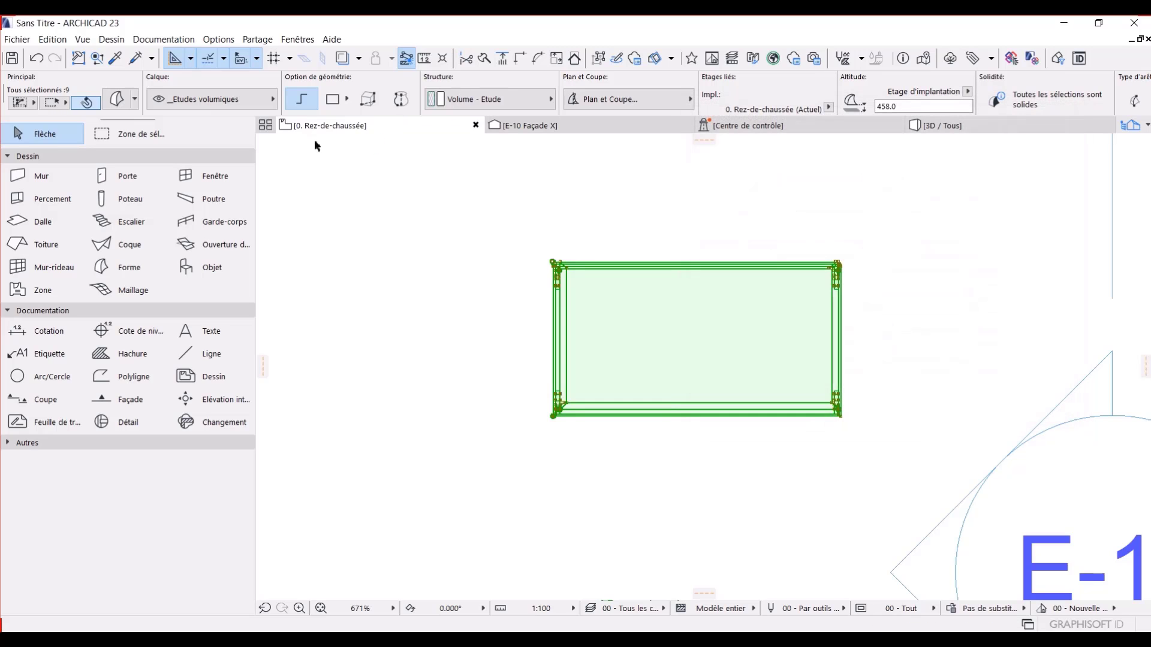
Step: Delete the original grouped table elements from the ground-floor plan
scroll(400, 231, down, 3)
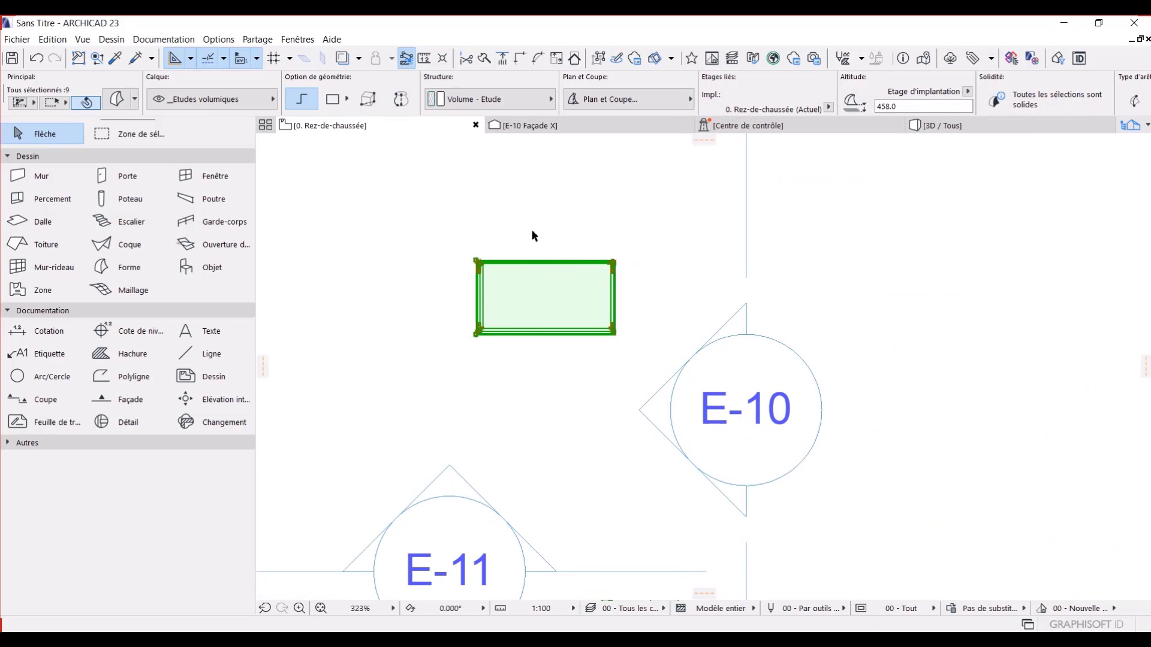
key(Delete)
key(BackSpace)
key(Escape)
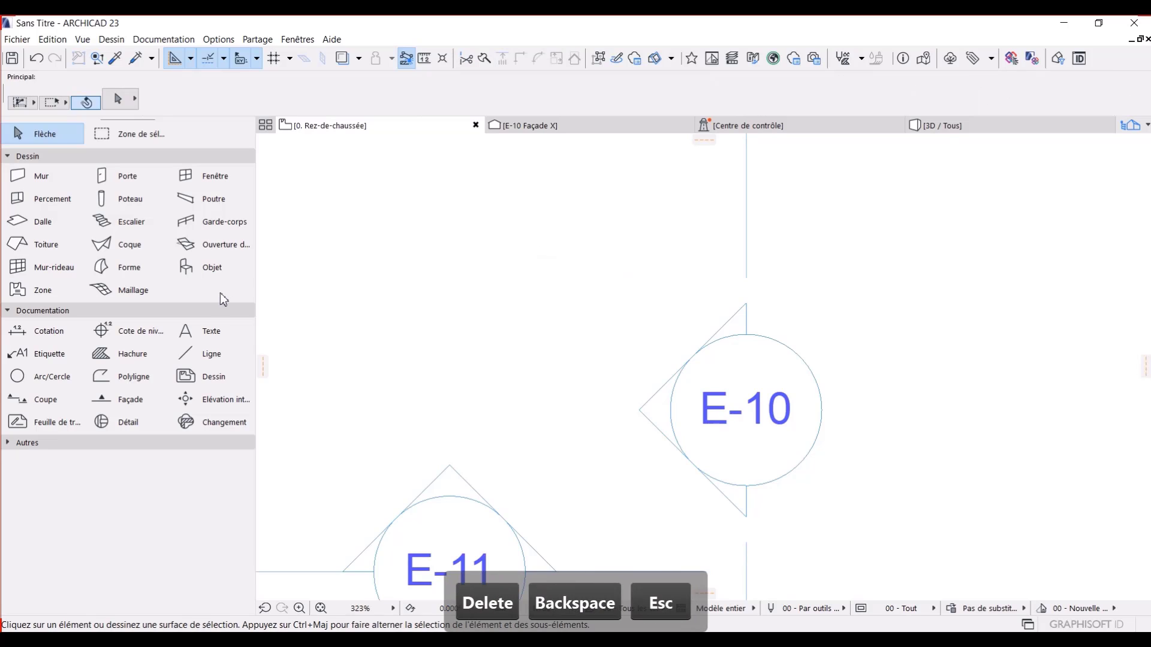
Step: Find the library object Nouvel Objet 1 by searching "nouvel" and place it in the ground-floor plan above the E-11 marker
click(187, 270)
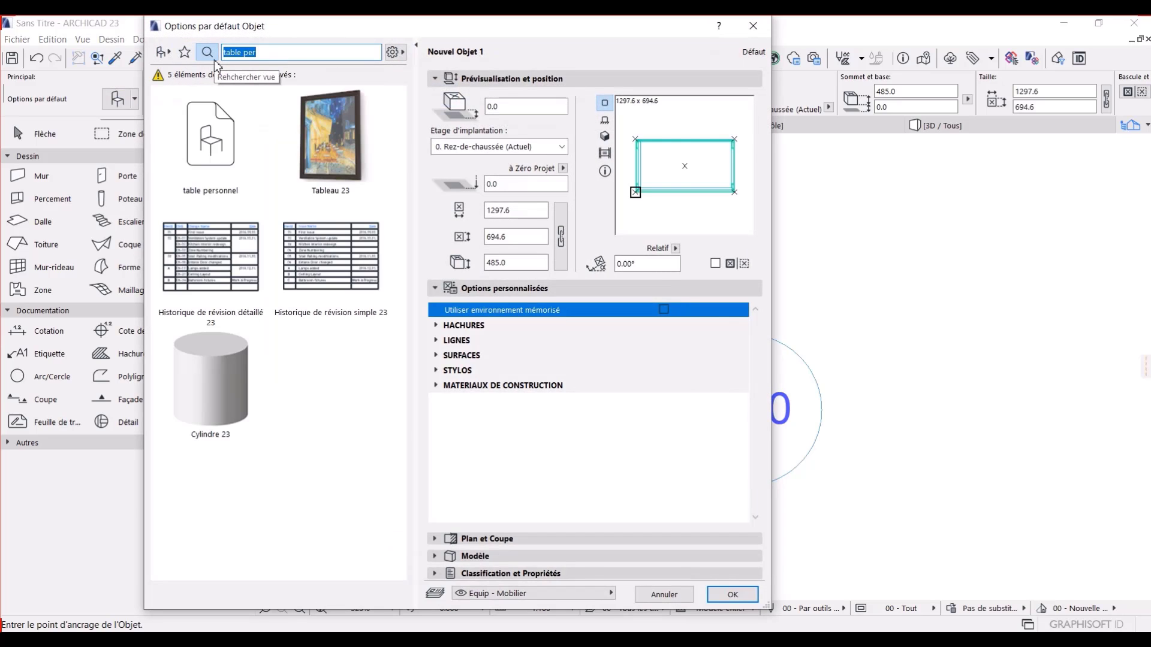
text(nouvel)
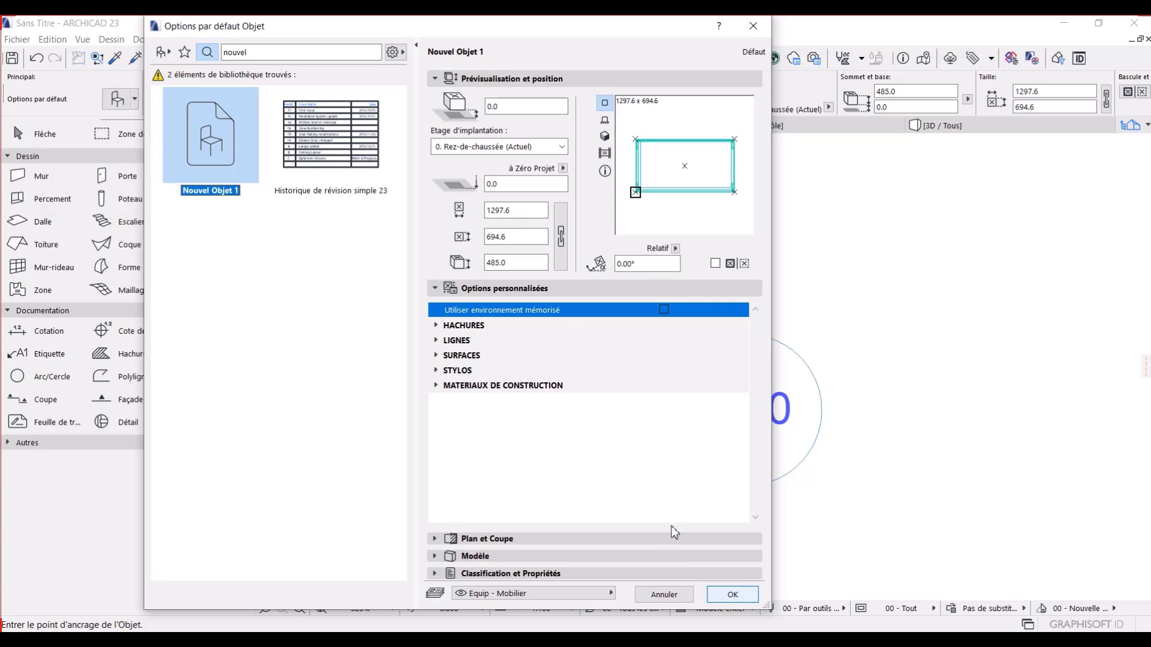
click(557, 555)
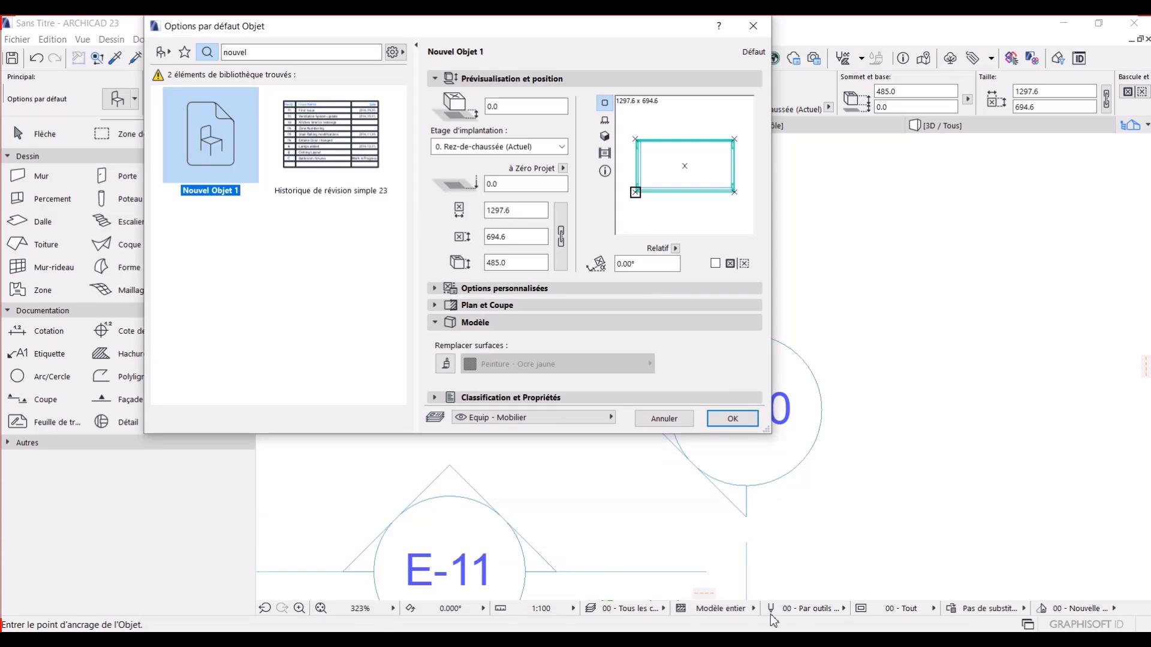
click(719, 422)
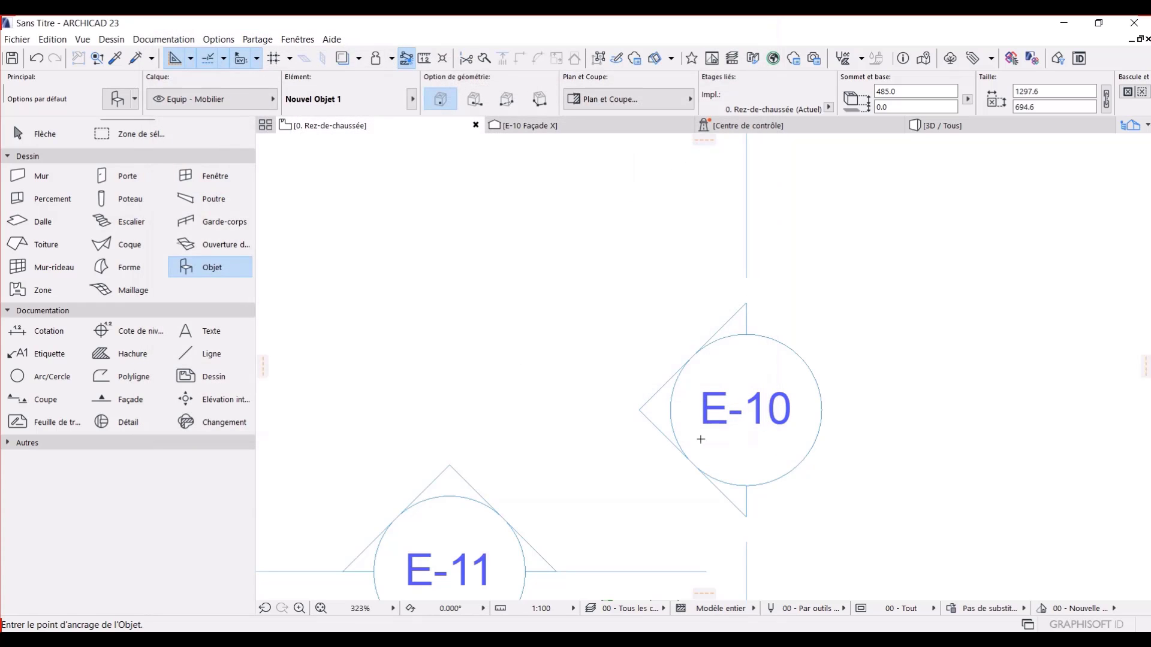
click(433, 261)
key(Escape)
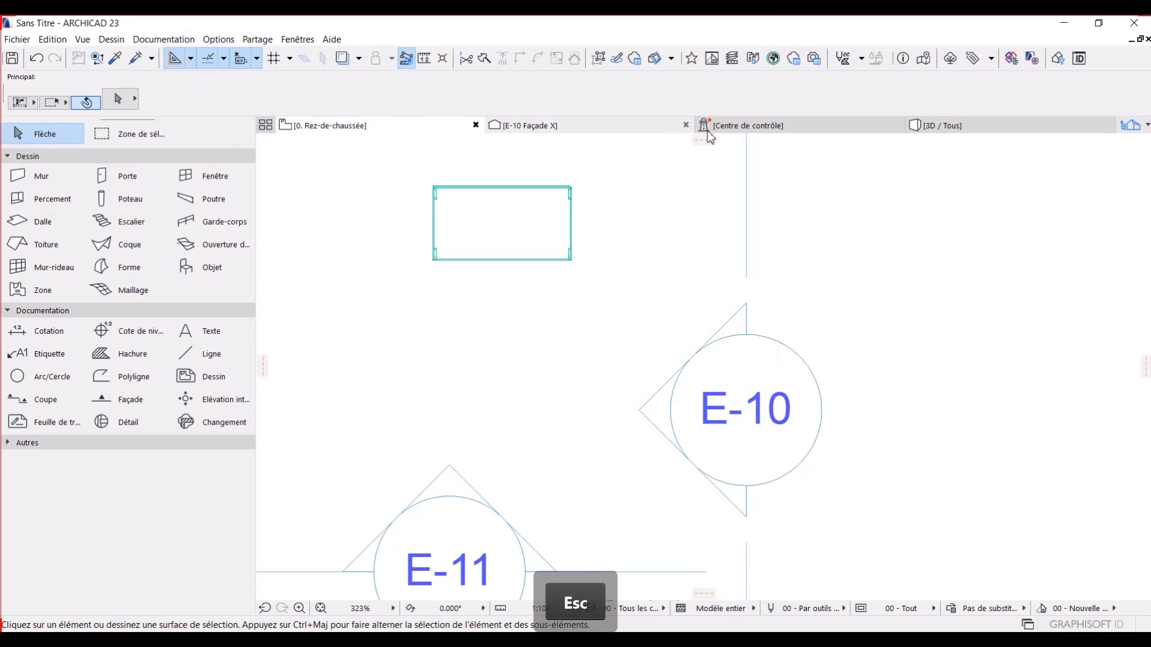
Step: Examine the placed table object in 3D, checking its top, legs and under-top frame from several angles
click(987, 128)
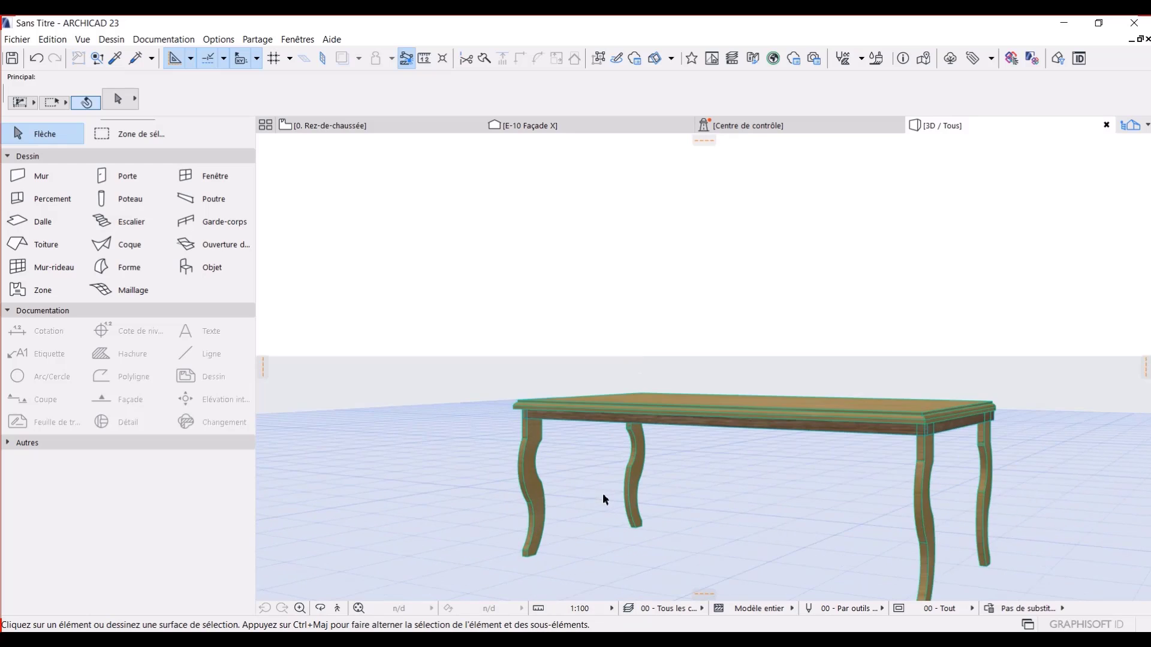
shift+middle_drag(659, 440, 704, 430)
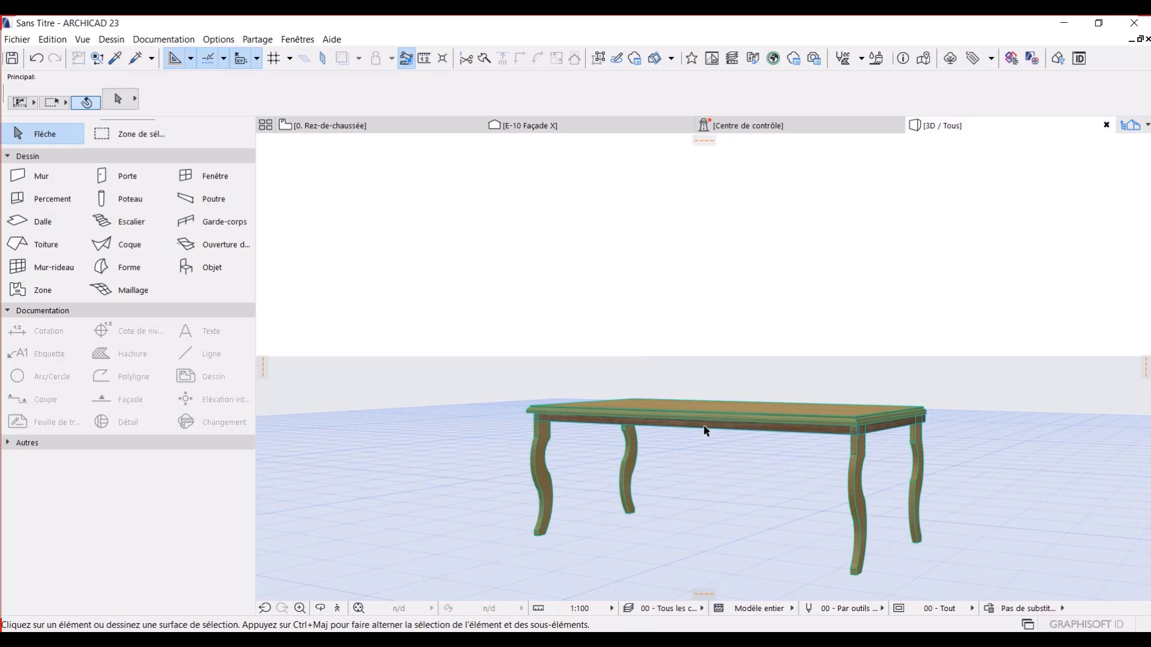
click(320, 608)
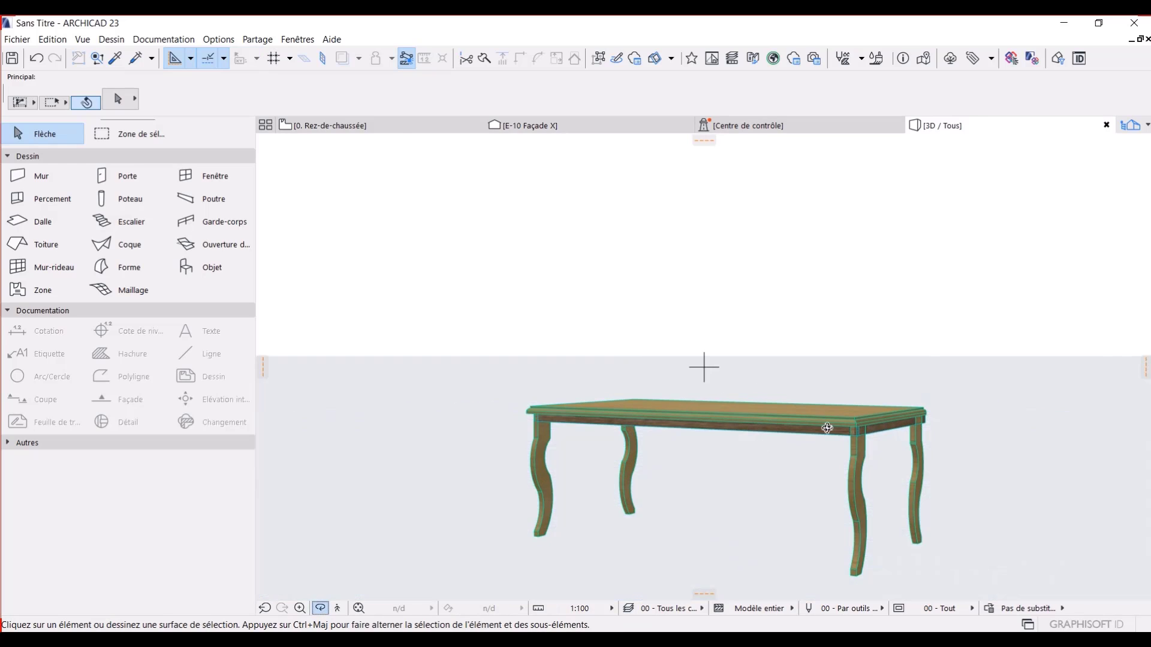
drag(701, 367, 1028, 470)
scroll(899, 426, up, 3)
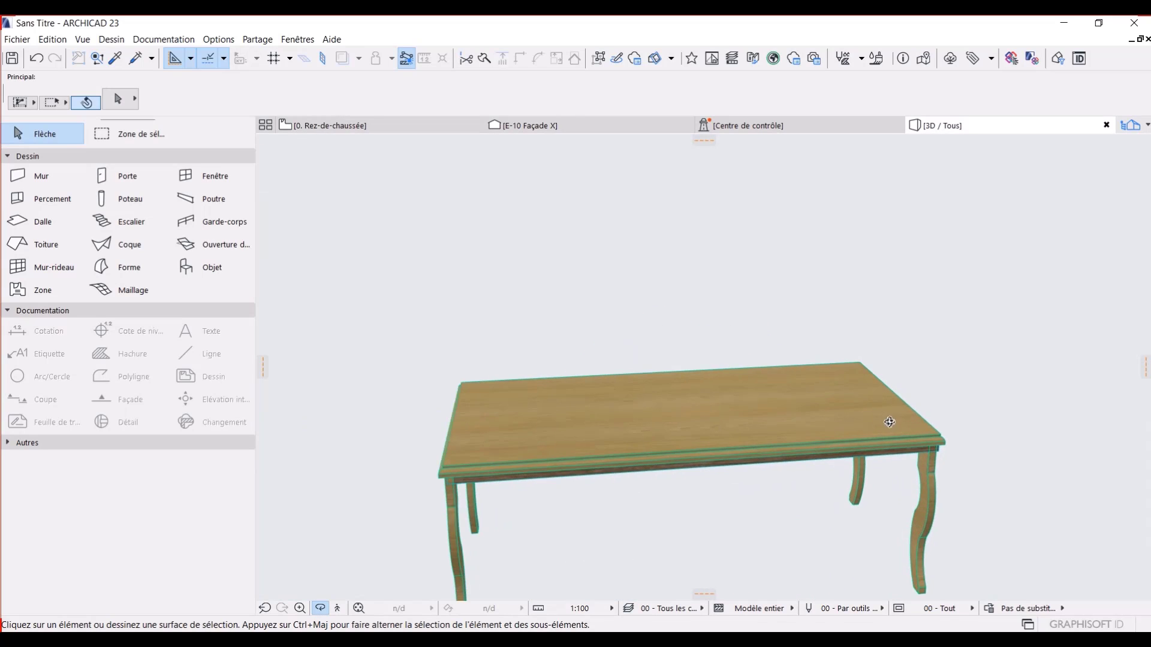
middle_drag(889, 423, 907, 461)
middle_drag(684, 507, 645, 452)
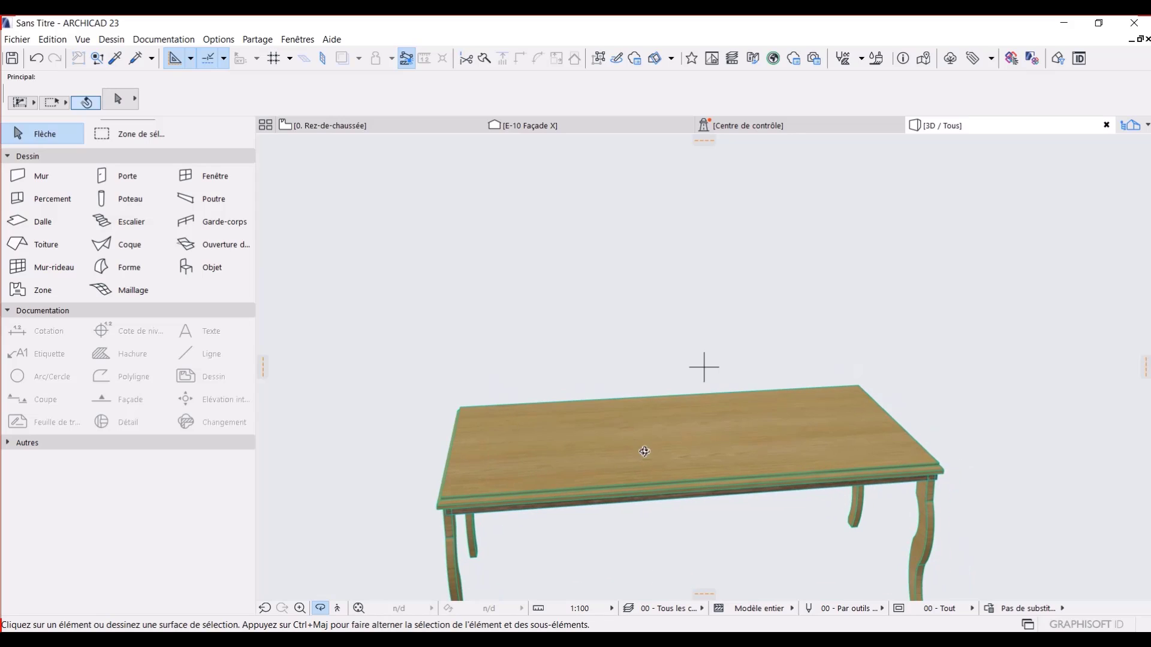